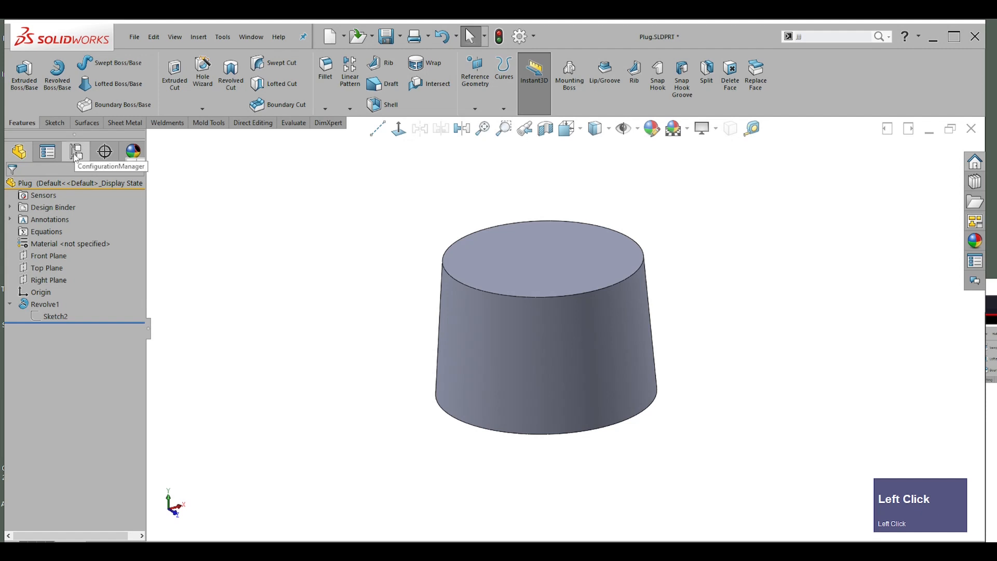
# - Review the Default configuration's properties in the plug's configuration list
pyautogui.click(76, 157)
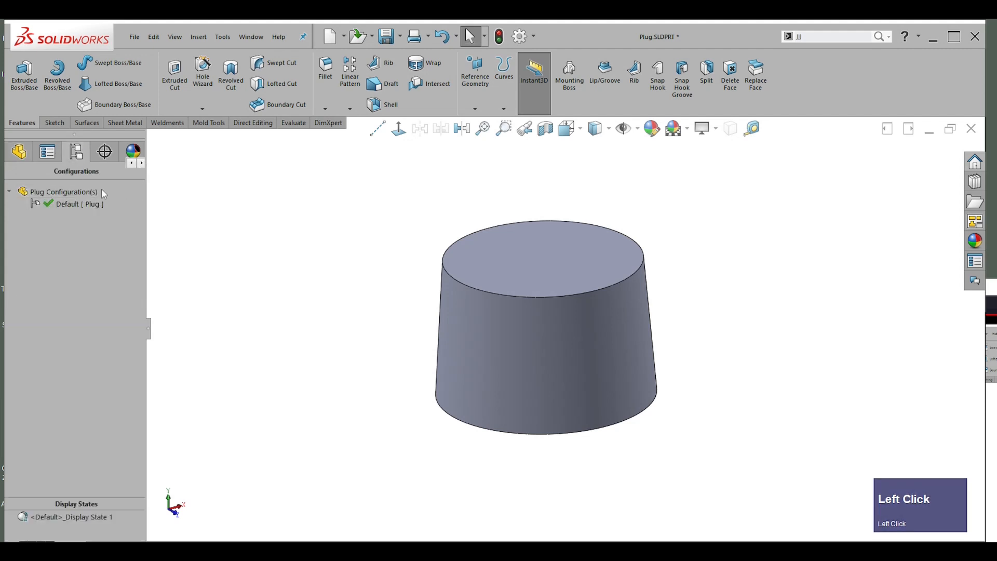
pyautogui.scroll(-2, 672, 335)
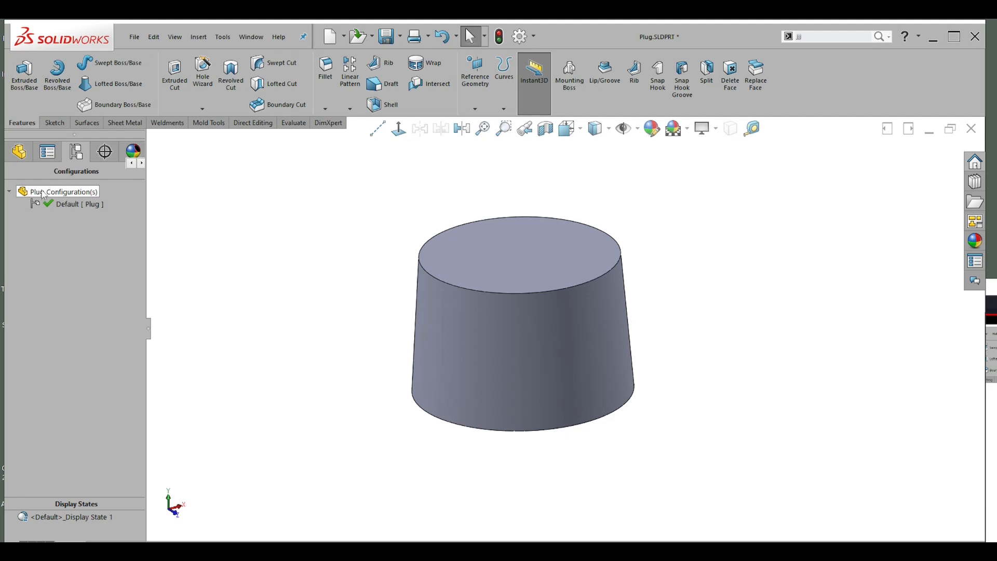
pyautogui.rightClick(67, 207)
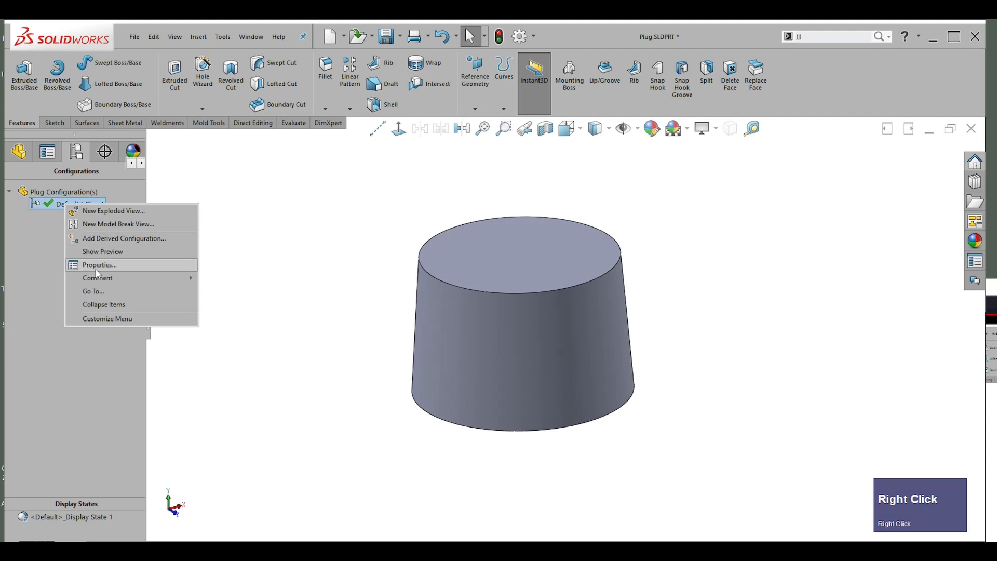
pyautogui.click(99, 265)
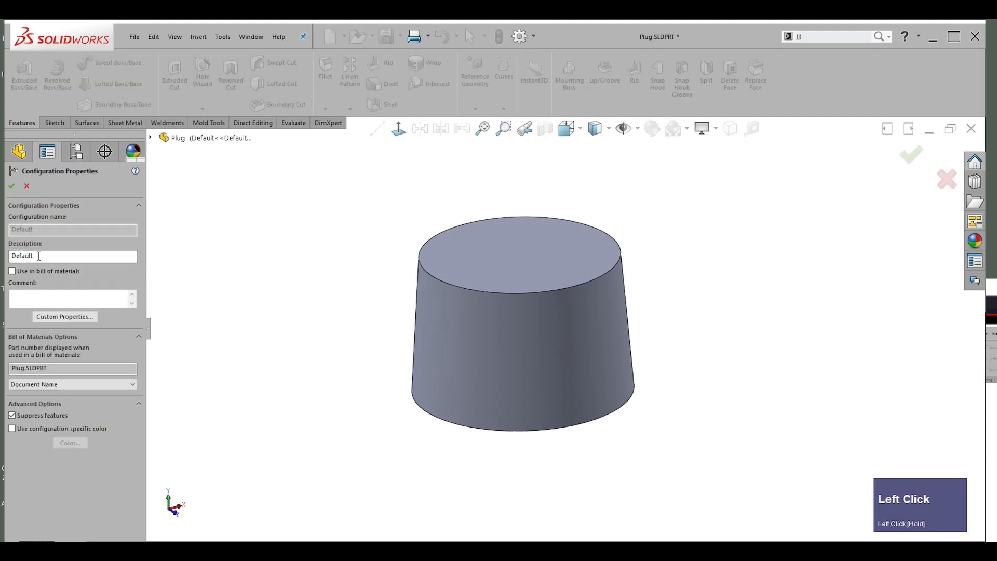
pyautogui.moveTo(37, 257); pyautogui.dragTo(105, 253)
pyautogui.click(12, 185)
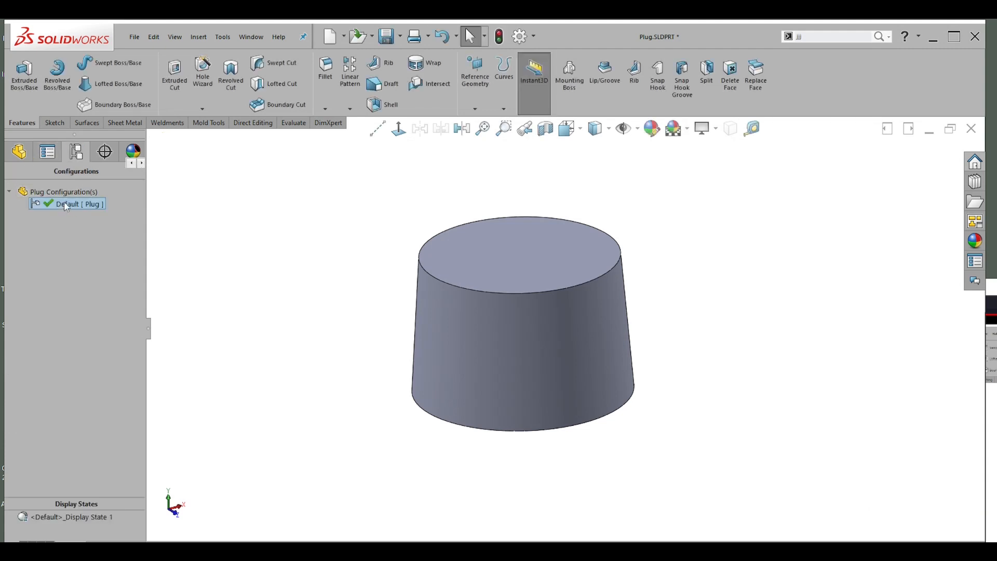
# - Rename the Default configuration as "Straight cut"
pyautogui.click(67, 206)
pyautogui.write('Straight')
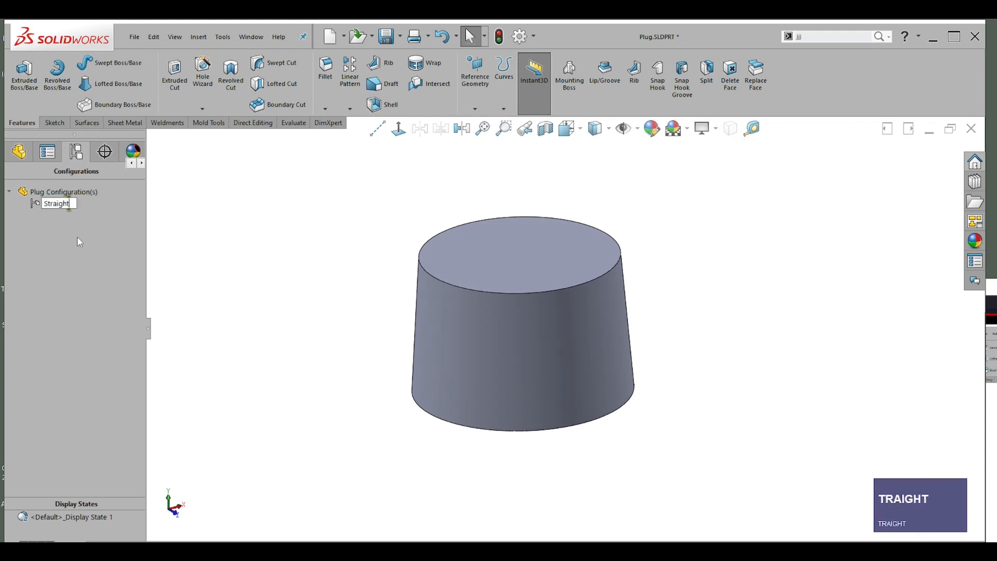
pyautogui.write(' cut')
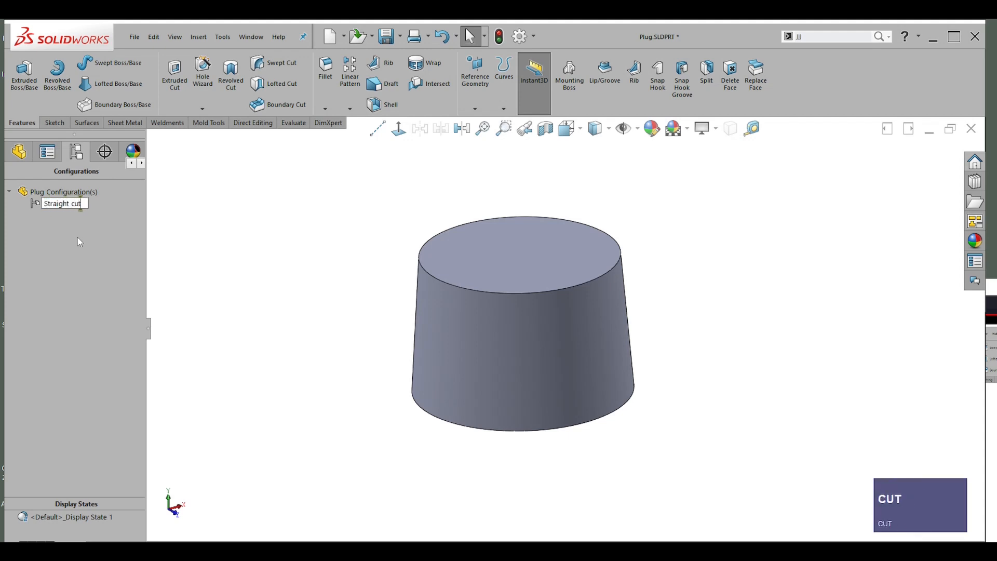
pyautogui.press('Return')
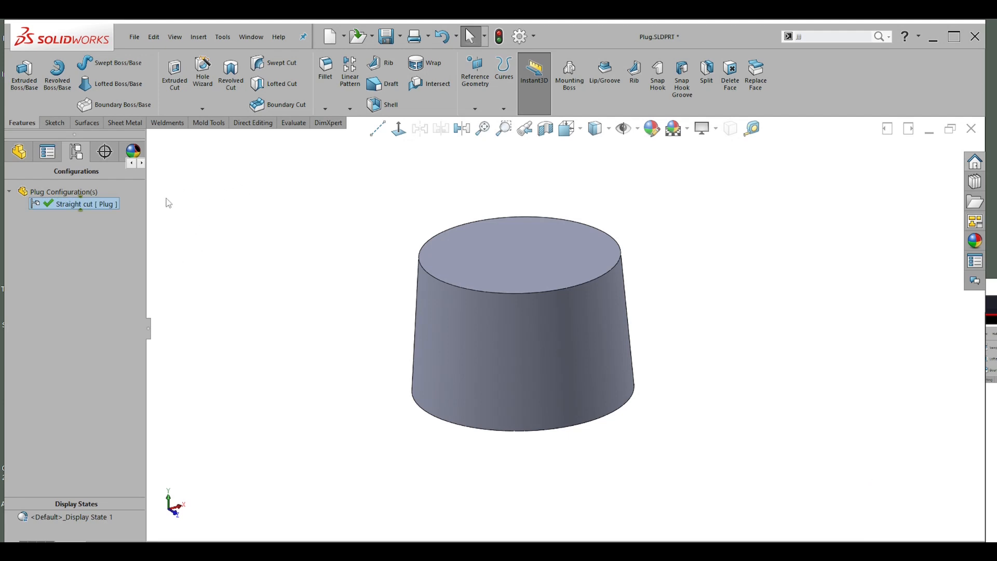
pyautogui.click(152, 181)
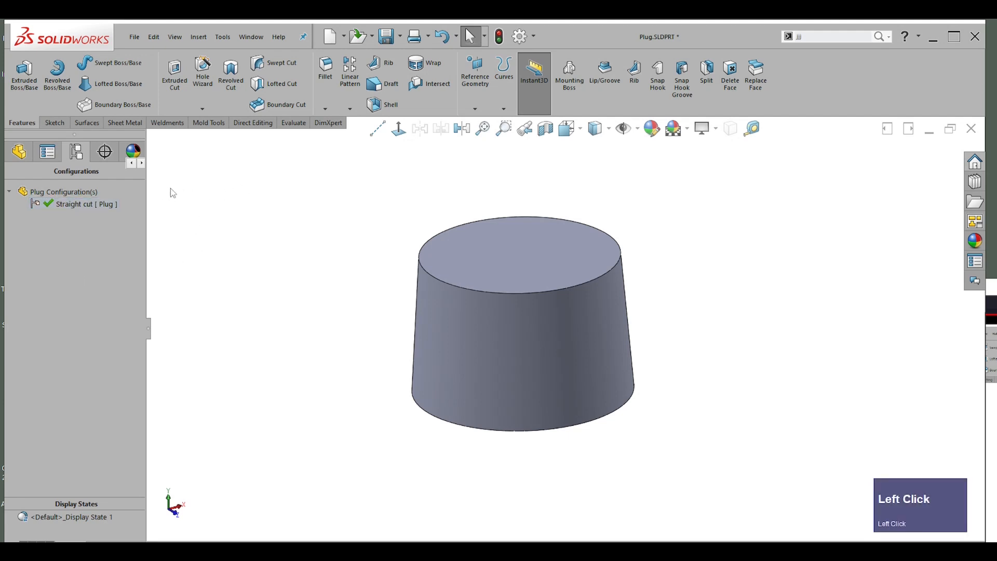
# - Add a second configuration named "Swept cut" to the plug and copy its name for reuse
pyautogui.rightClick(48, 195)
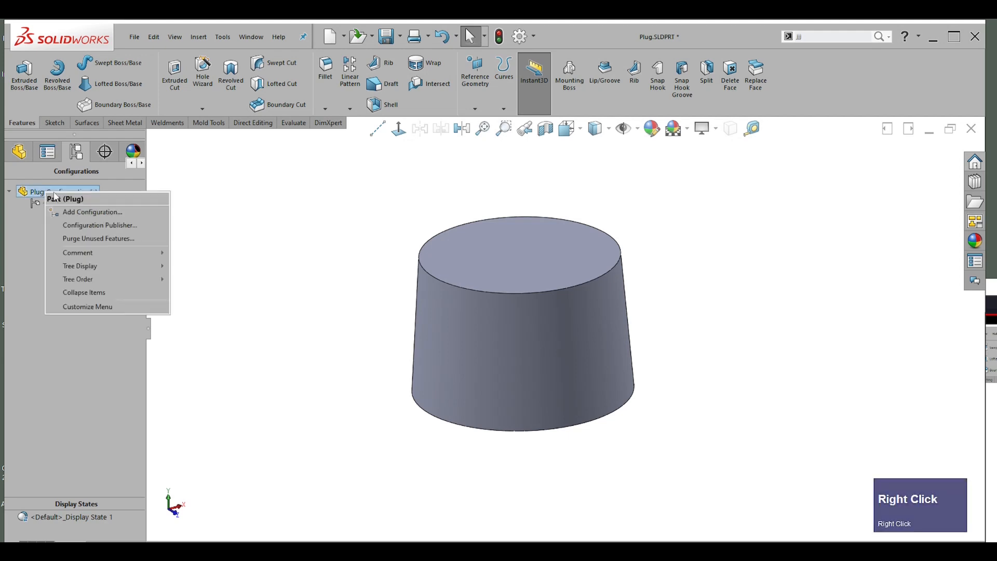
pyautogui.click(94, 211)
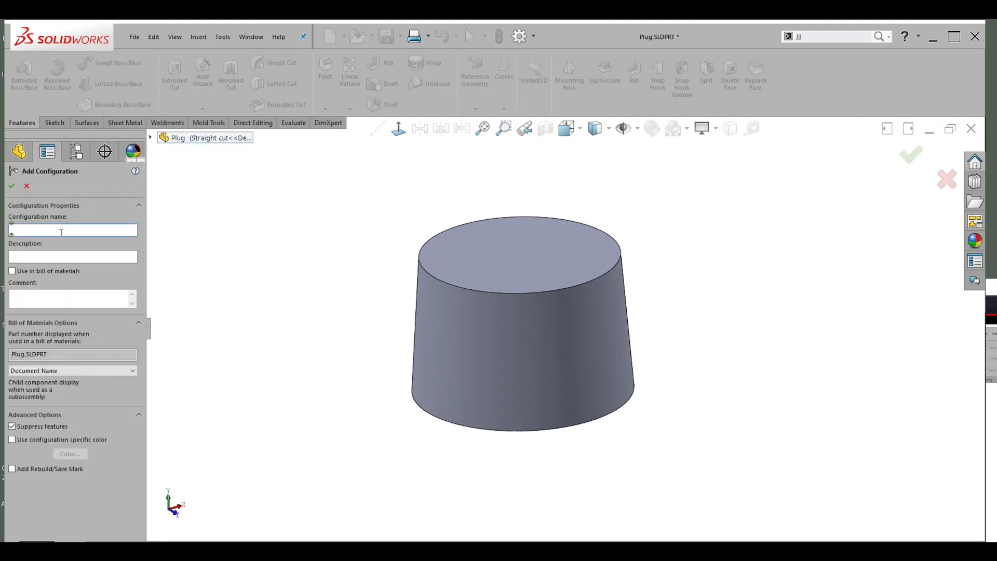
pyautogui.write('Swept ')
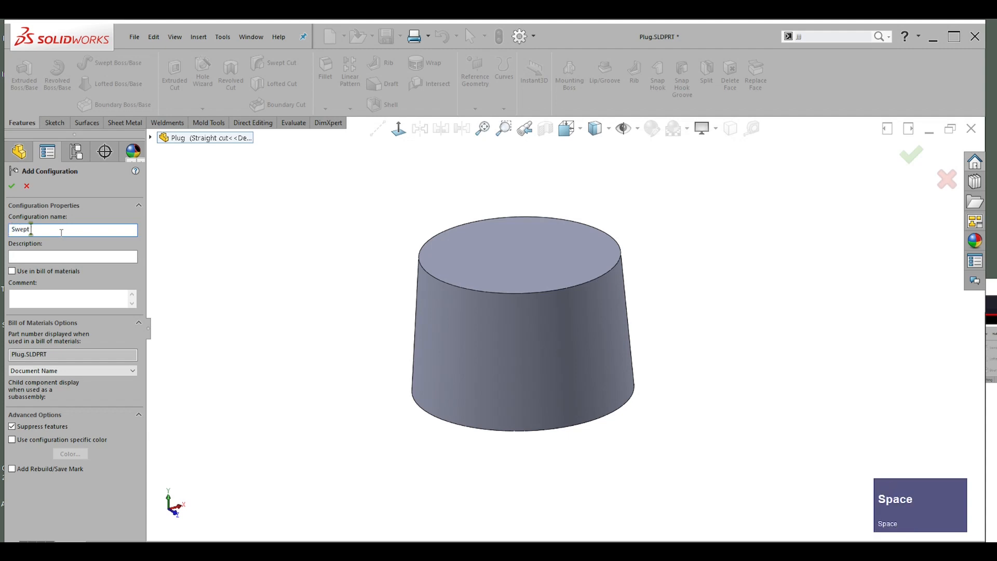
pyautogui.write('cut')
pyautogui.moveTo(48, 229); pyautogui.dragTo(3, 229)
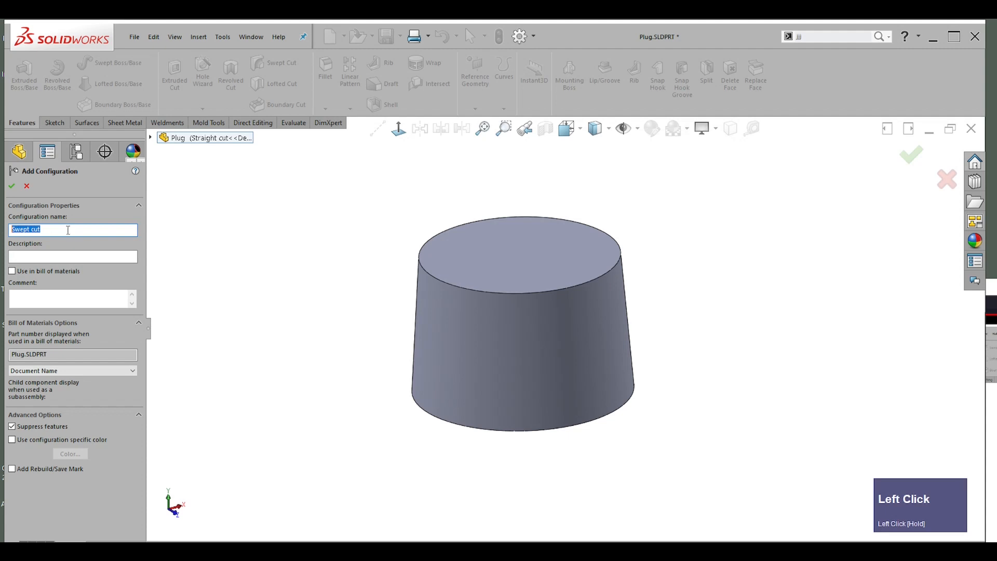
pyautogui.hotkey('ctrl', 'c')
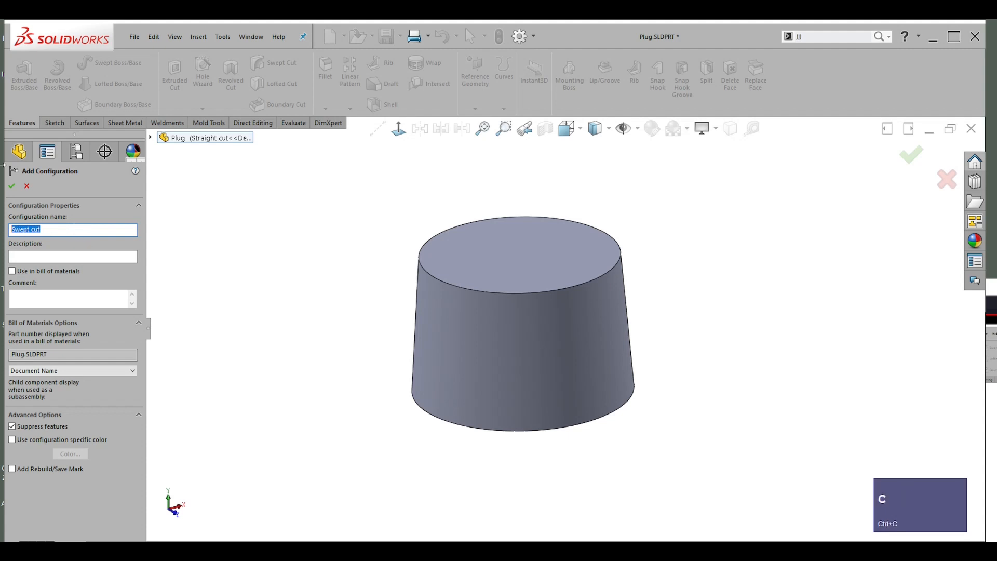
pyautogui.click(89, 218)
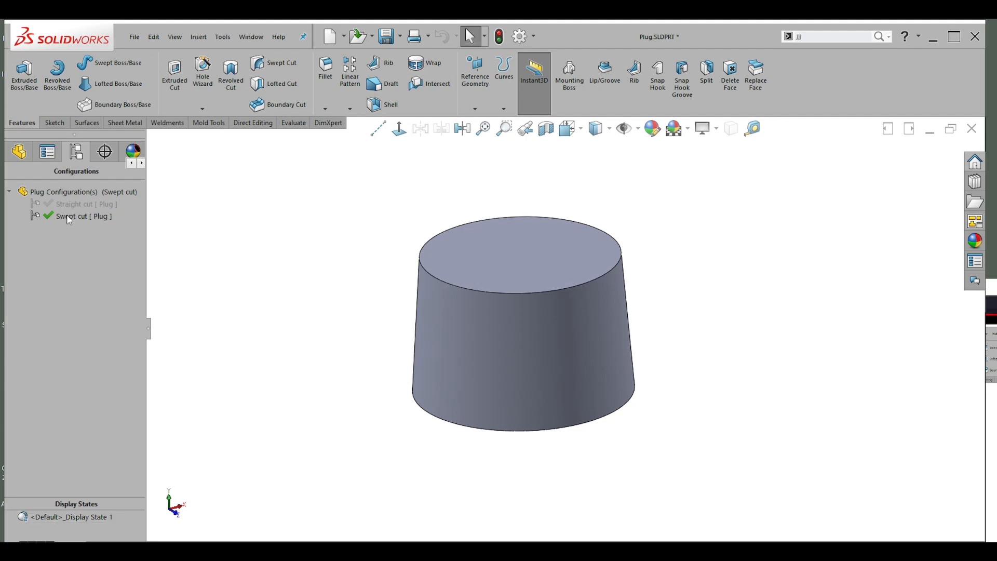
# - Rename the existing display state as "Swept cut"
pyautogui.click(54, 517)
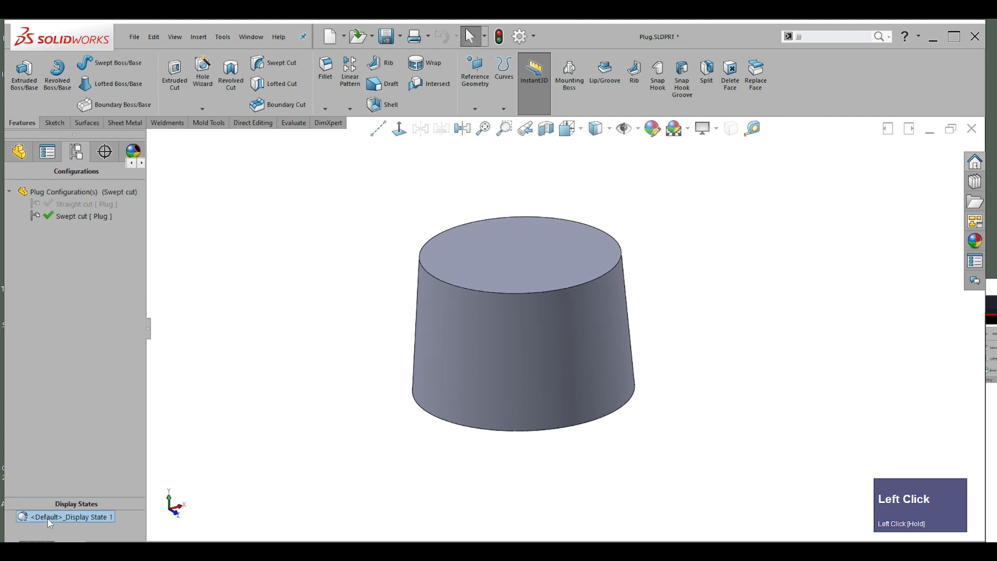
pyautogui.click(48, 518)
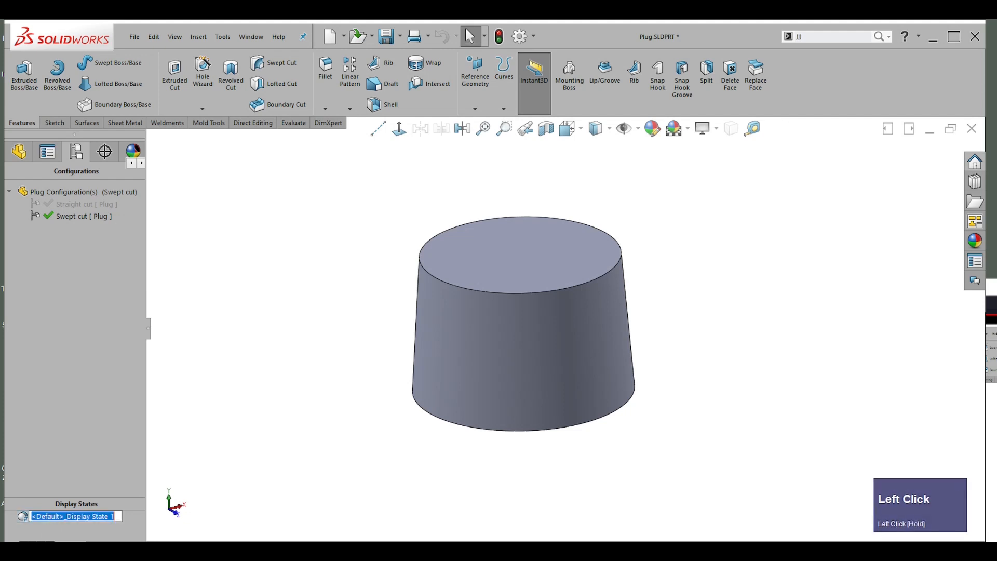
pyautogui.hotkey('ctrl', 'v')
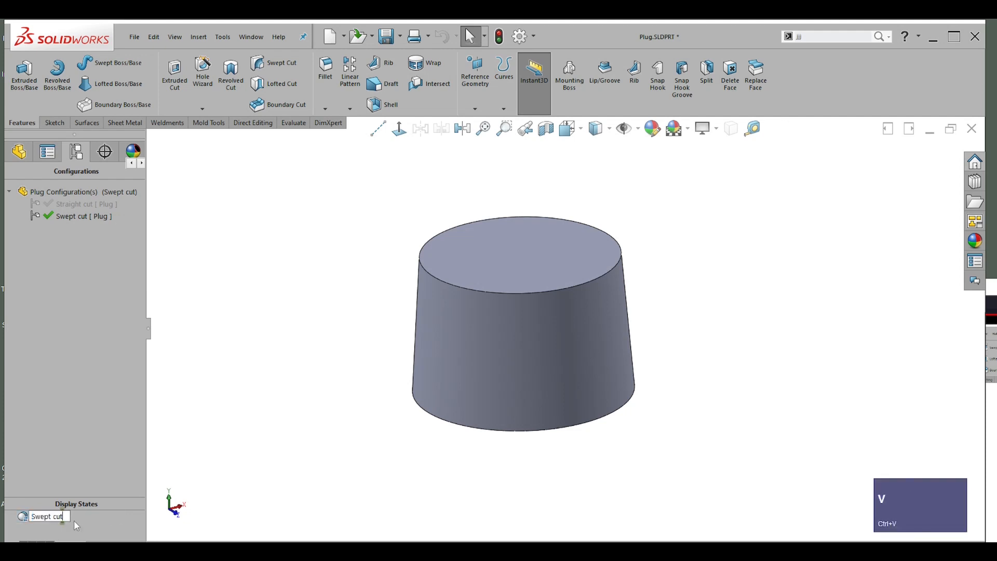
pyautogui.press('Return')
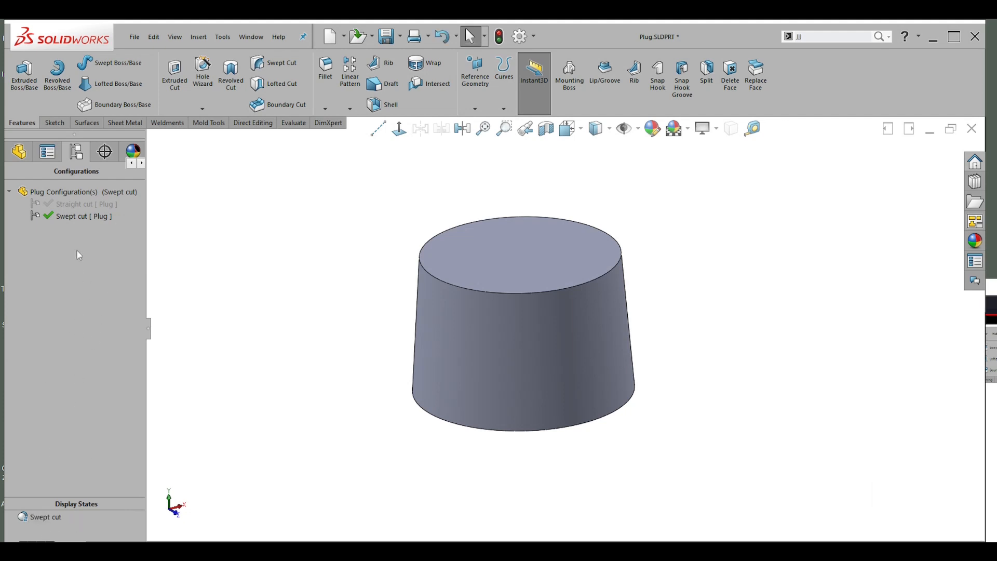
# - Activate the Straight cut configuration and add a display state named "Straight cut"
pyautogui.click(61, 206)
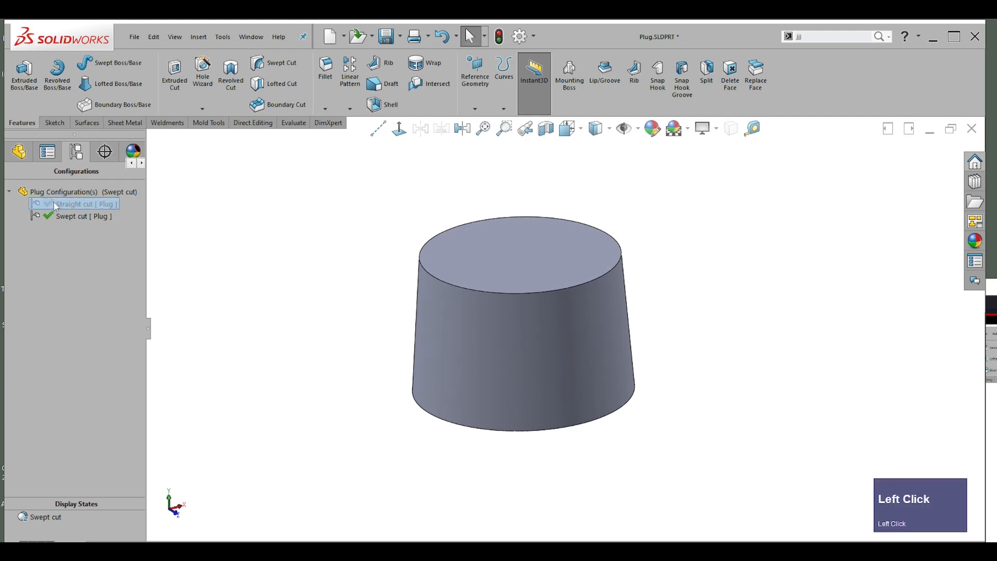
pyautogui.doubleClick(54, 202)
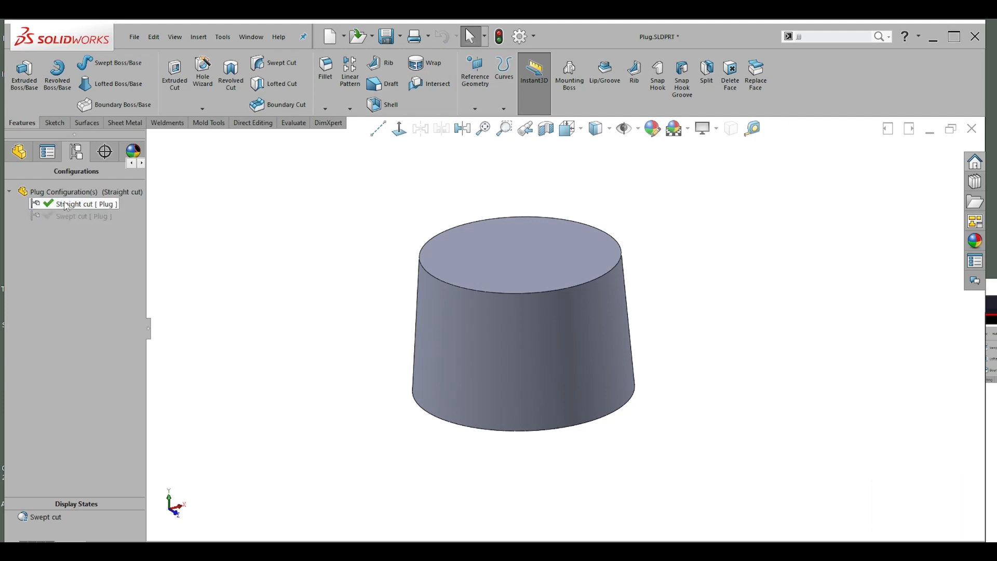
pyautogui.rightClick(46, 518)
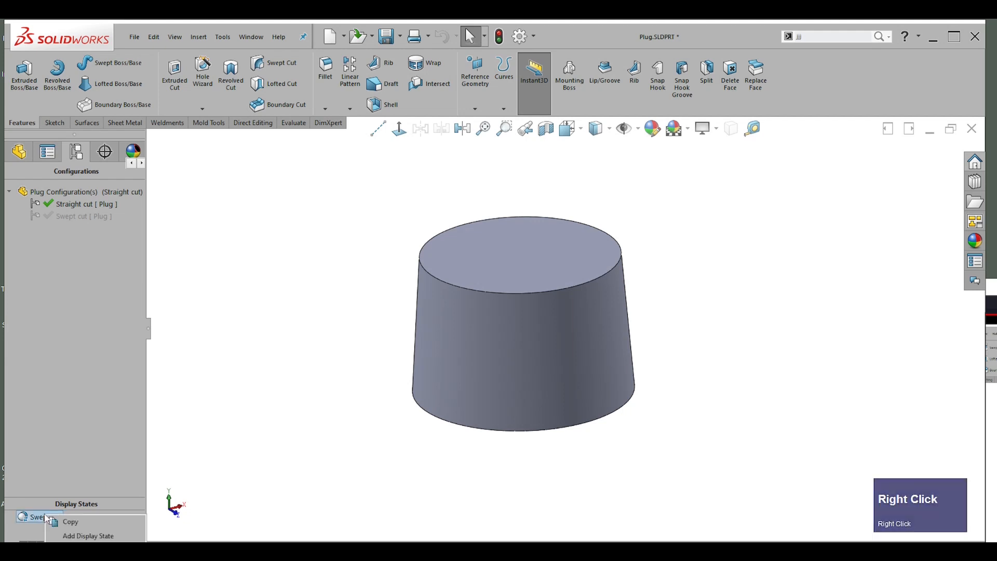
pyautogui.click(73, 537)
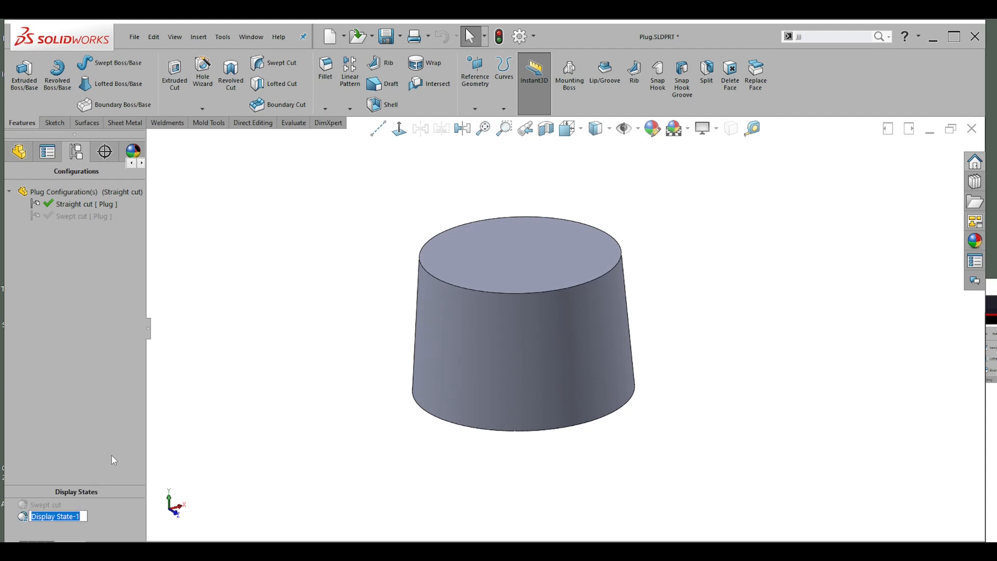
pyautogui.write('Str')
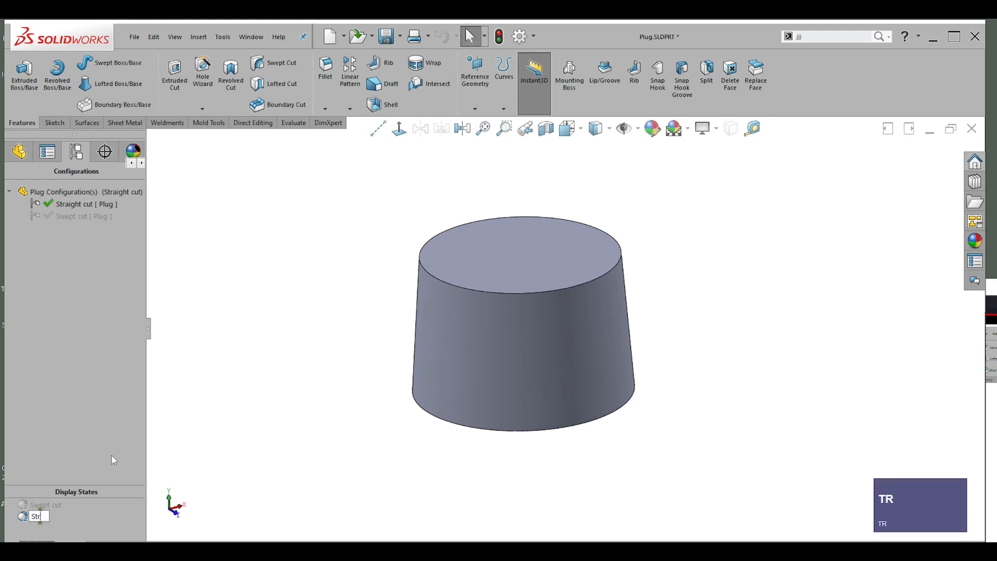
pyautogui.write('aight ')
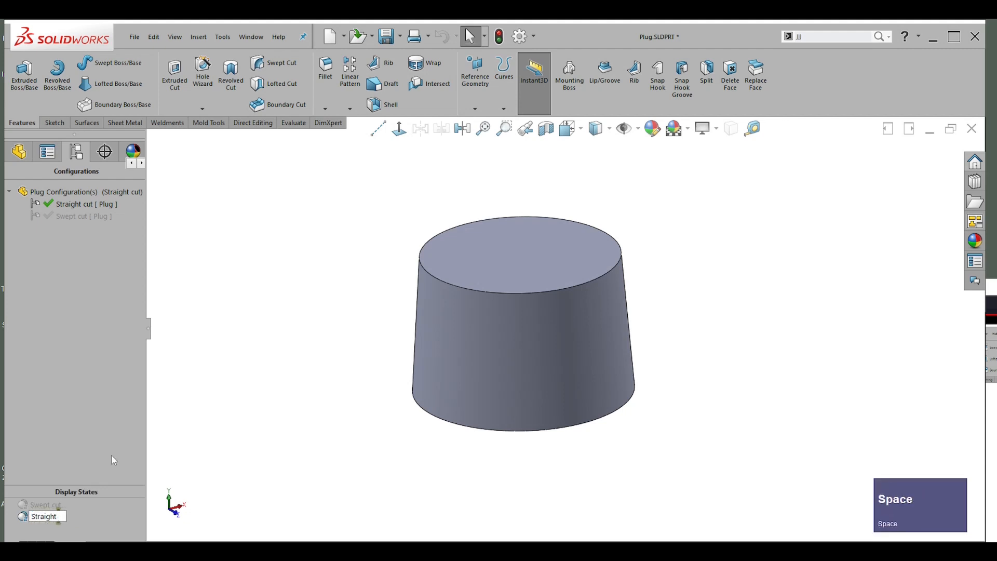
pyautogui.write('cut')
pyautogui.press('Return')
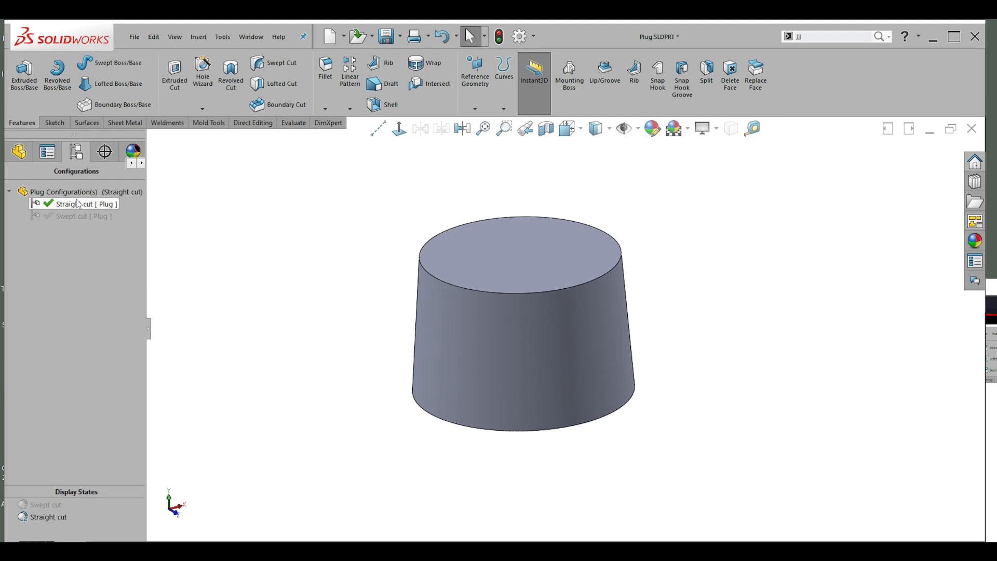
# - Activate the Swept cut configuration together with the Swept cut display state
pyautogui.moveTo(37, 518); pyautogui.dragTo(24, 499)
pyautogui.click(39, 503)
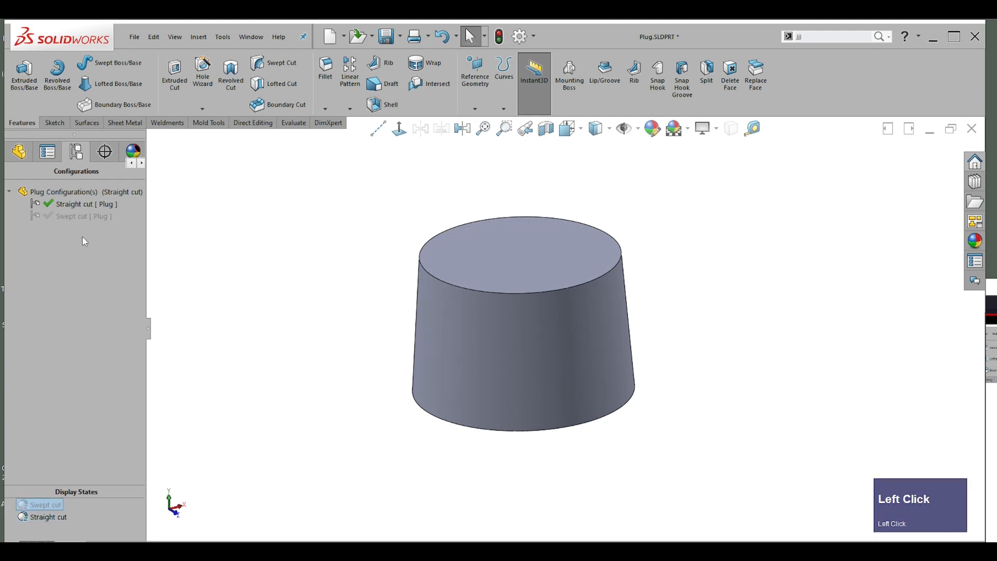
pyautogui.doubleClick(76, 217)
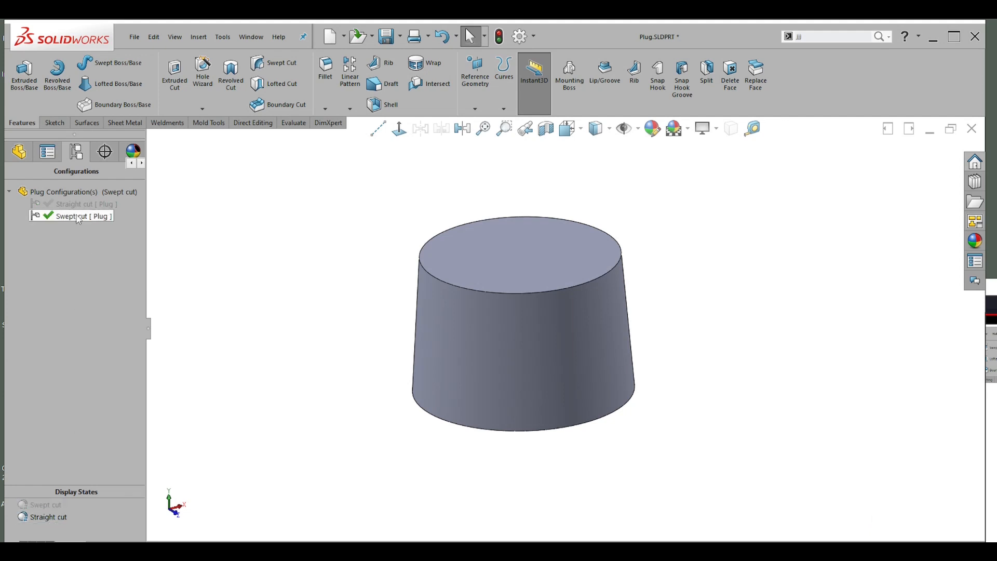
pyautogui.click(38, 504)
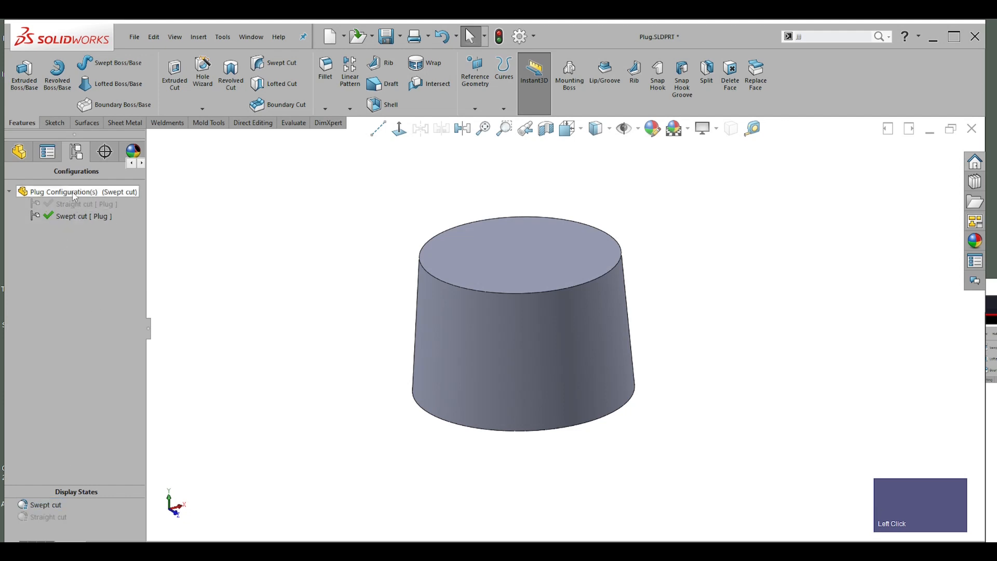
# - Make Straight cut the active configuration again and return to the part's feature tree
pyautogui.doubleClick(49, 204)
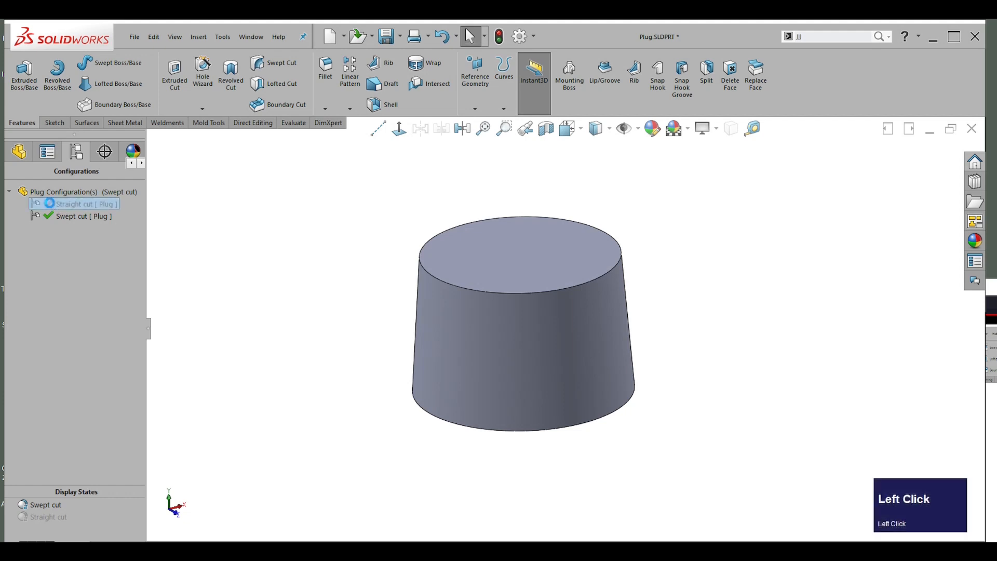
pyautogui.click(20, 152)
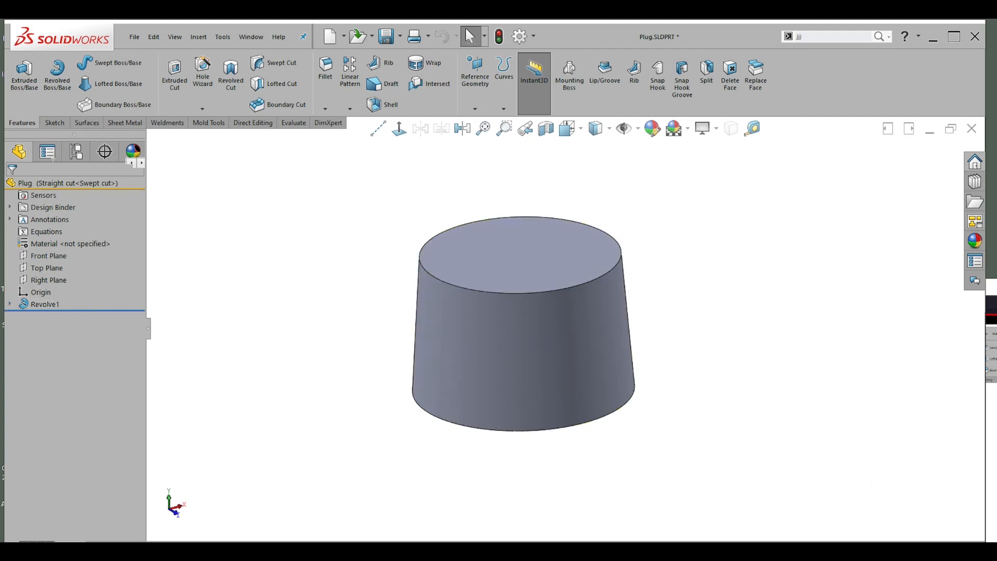
pyautogui.click(76, 151)
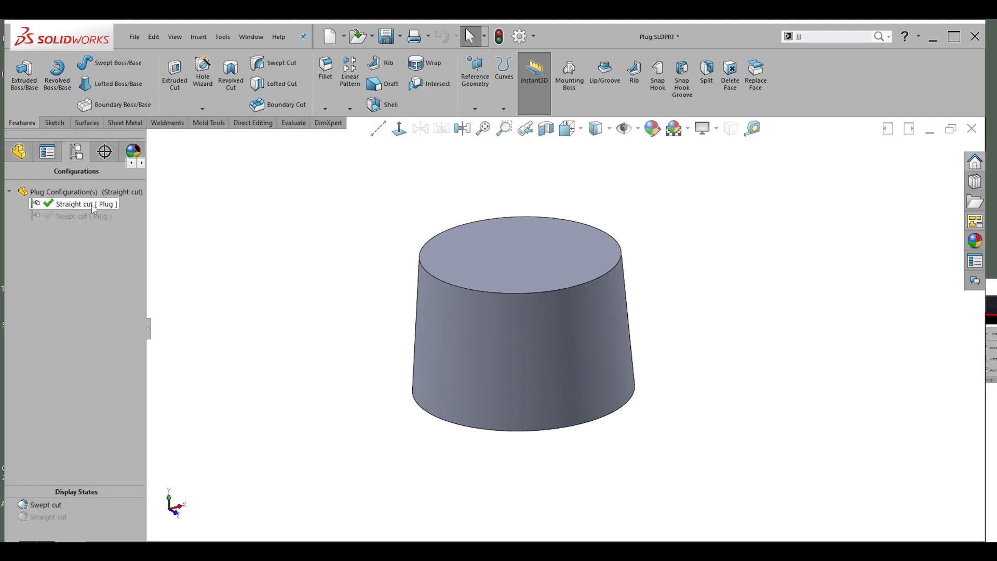
pyautogui.click(20, 152)
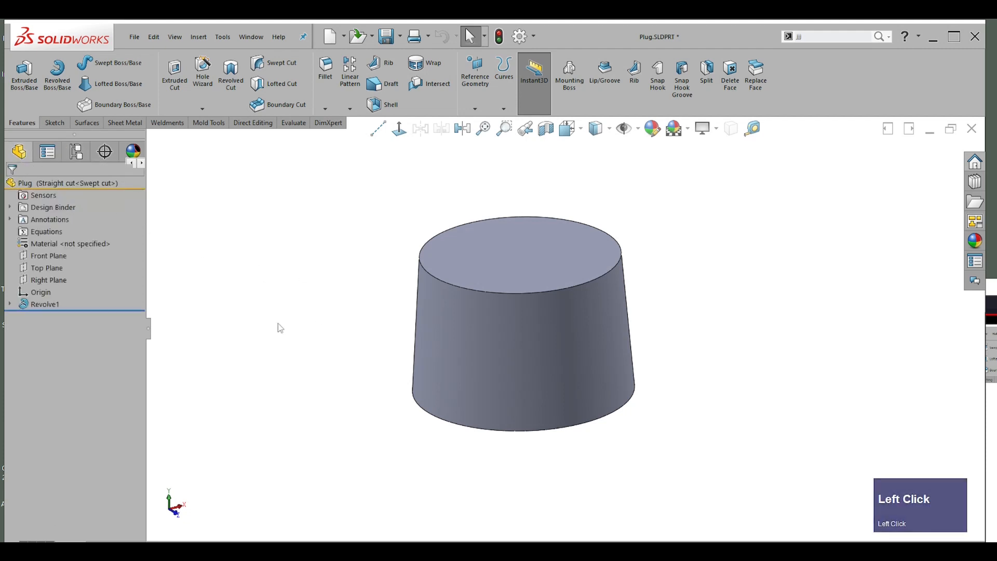
# - Start a sketch on the Front Plane and draw a centerline about 72 mm long from the origin up past the plug's top edge
pyautogui.click(47, 259)
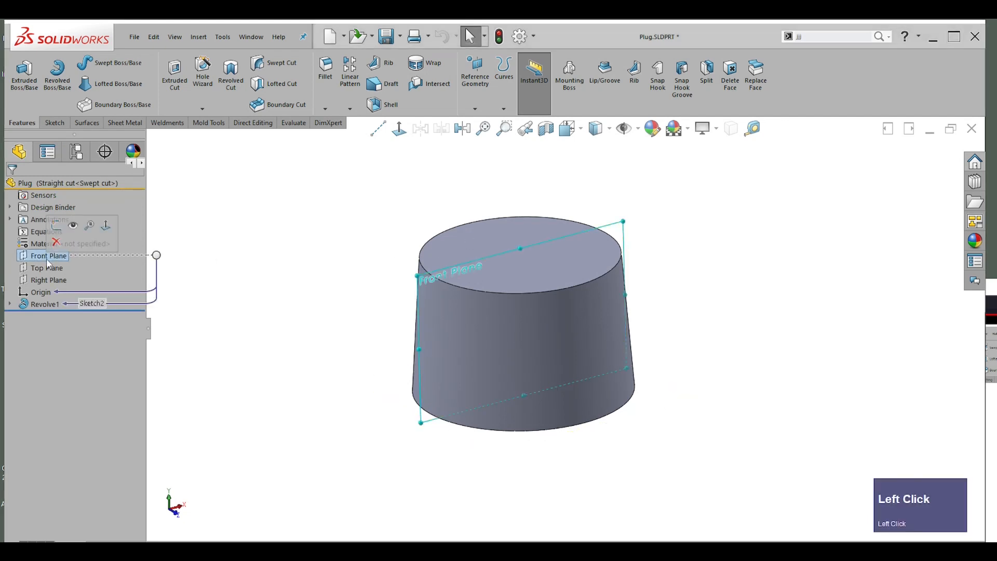
pyautogui.click(57, 226)
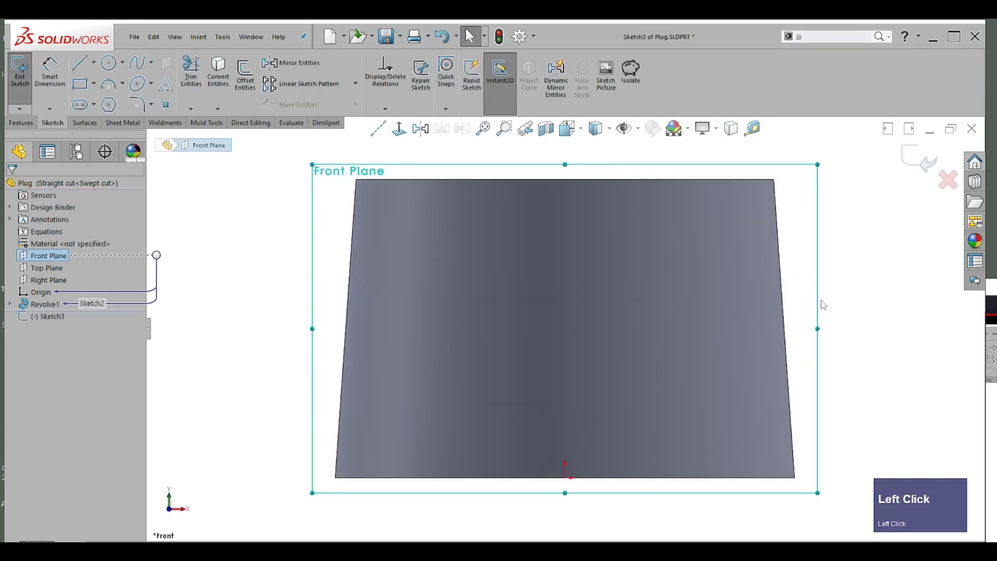
pyautogui.moveTo(862, 303); pyautogui.dragTo(908, 298, button='right')
pyautogui.click(904, 316)
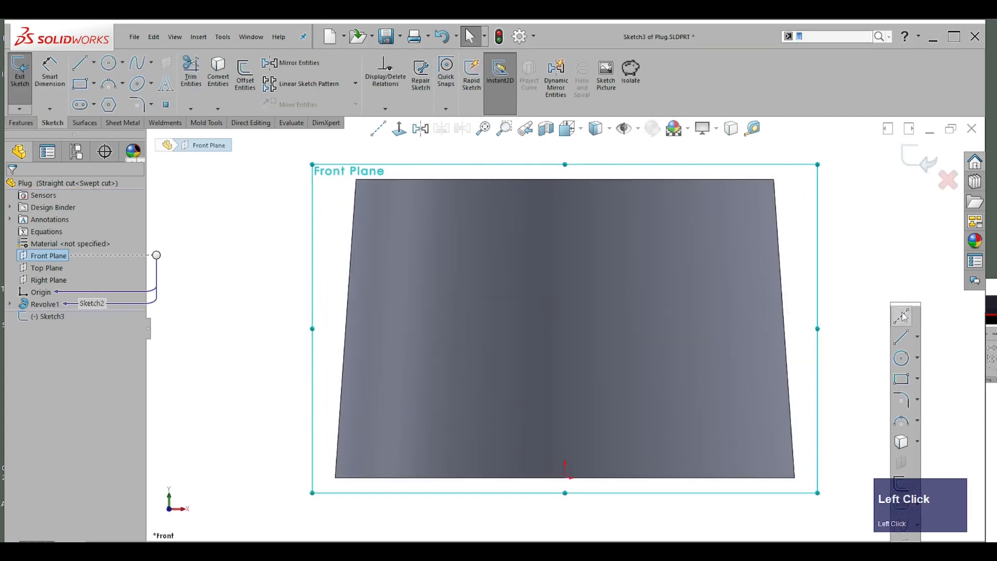
pyautogui.click(565, 476)
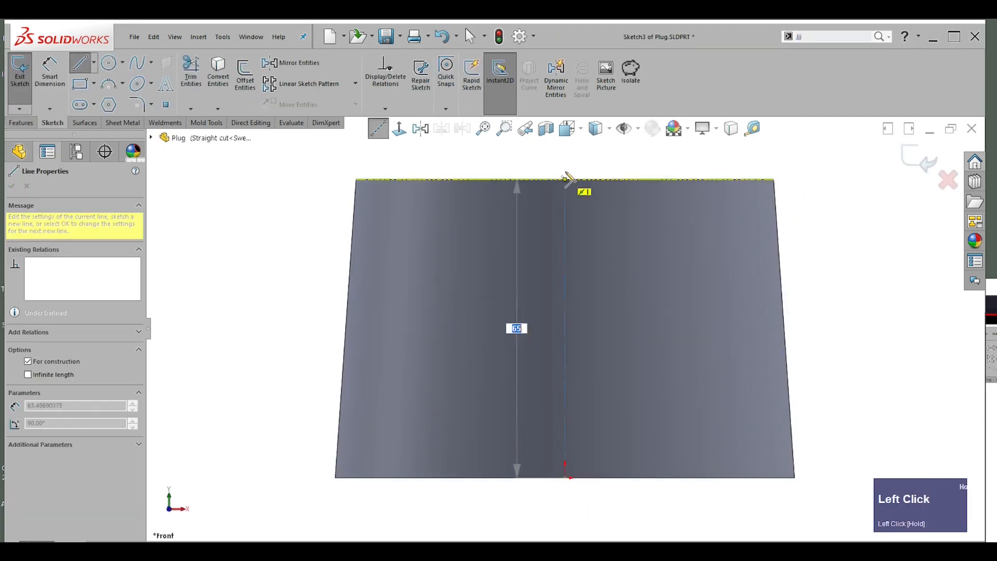
pyautogui.click(569, 147)
pyautogui.scroll(1, 575, 203)
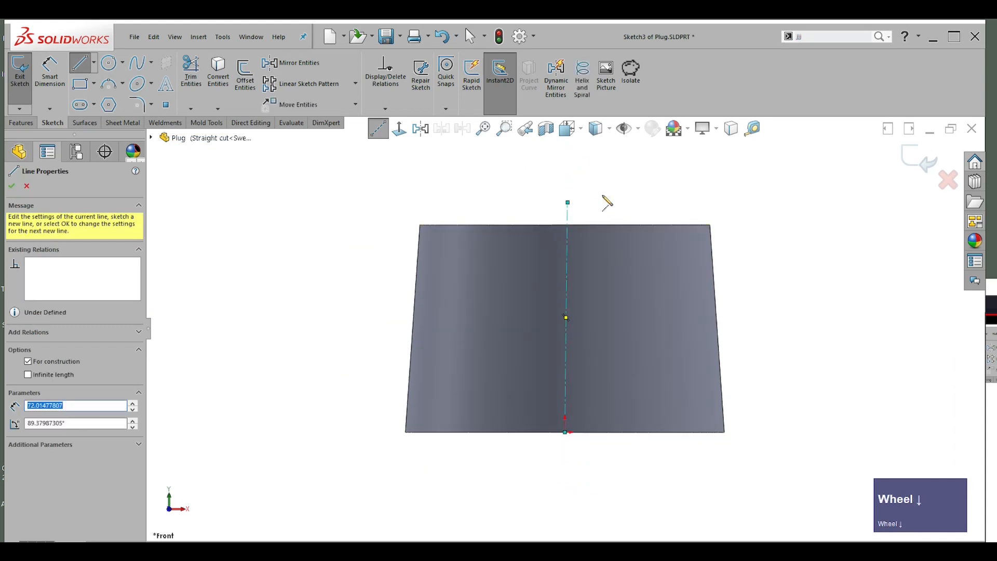
pyautogui.press('Escape')
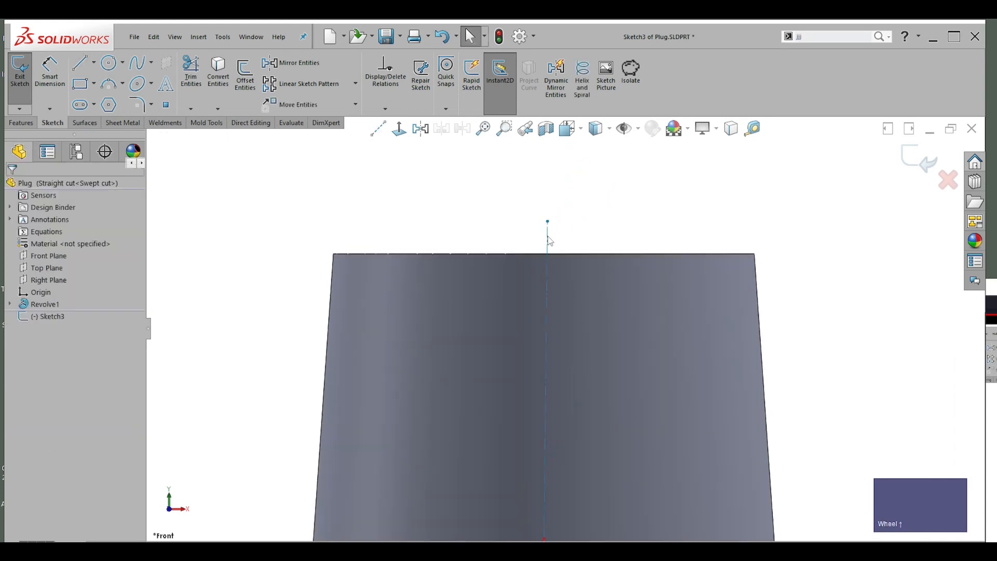
# - Apply a vertical relation to the centerline through the origin
pyautogui.scroll(-1, 542, 221)
pyautogui.scroll(-1, 542, 221)
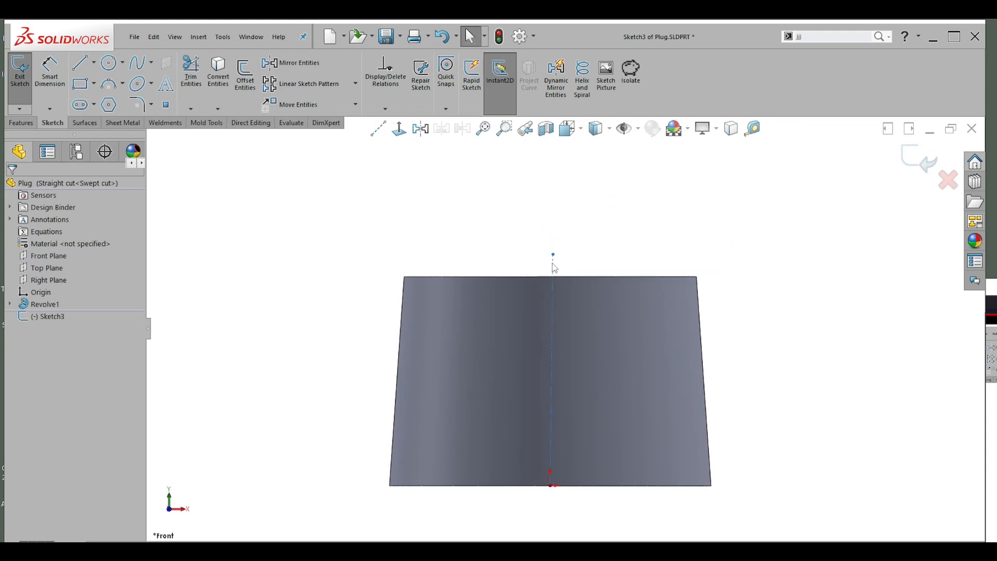
pyautogui.click(554, 269)
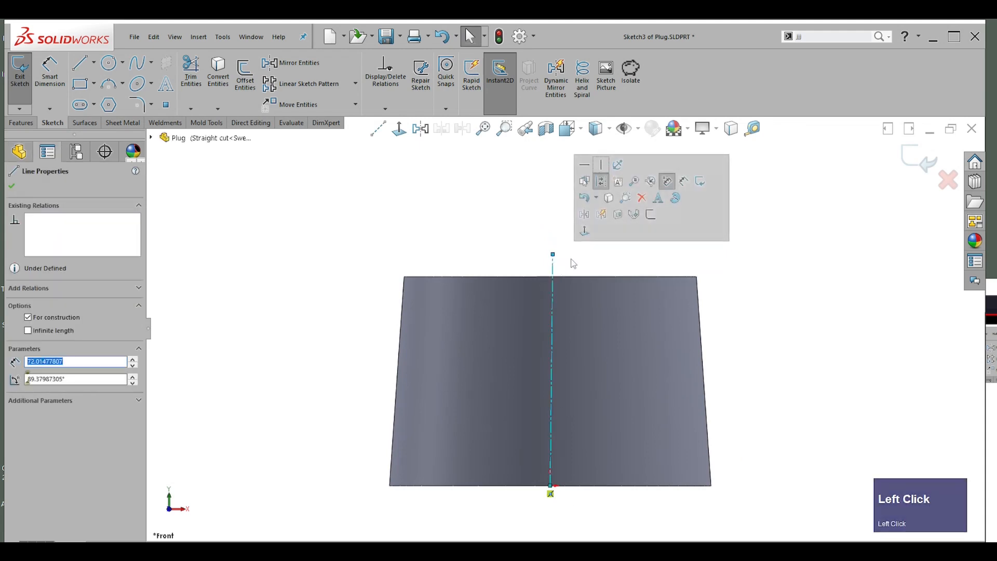
pyautogui.click(660, 163)
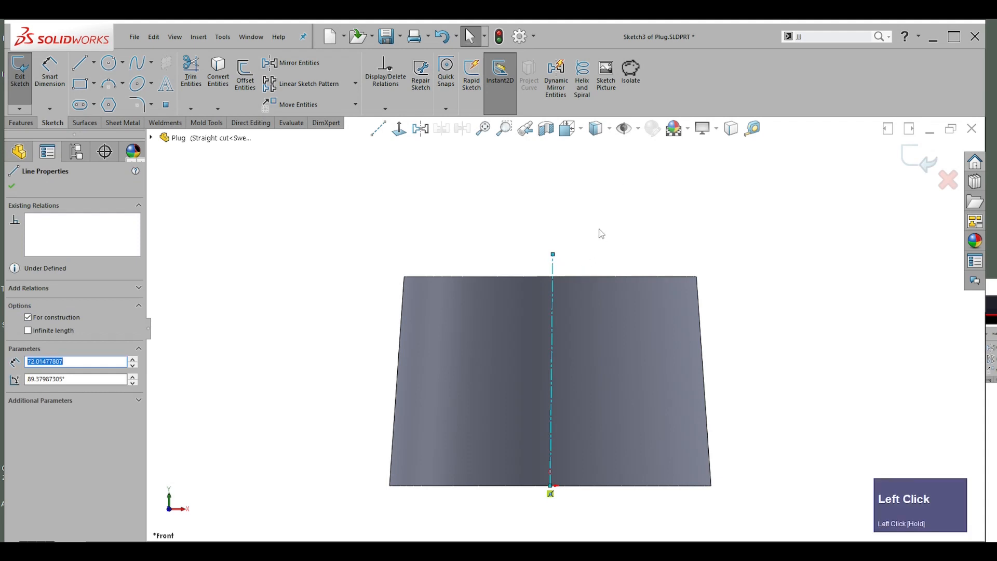
pyautogui.click(610, 242)
pyautogui.click(552, 268)
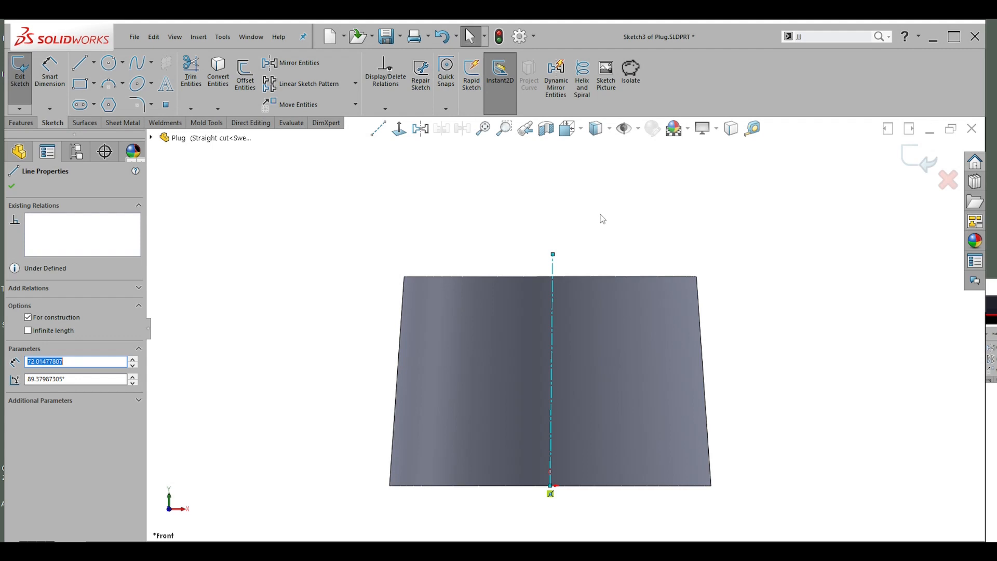
pyautogui.click(601, 217)
pyautogui.press('ctrl')
pyautogui.click(605, 165)
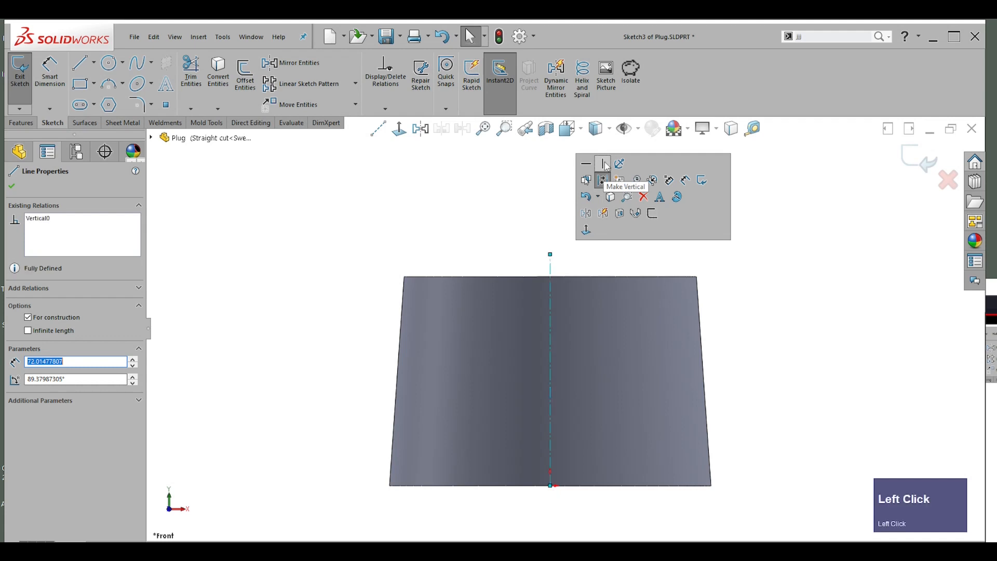
pyautogui.click(549, 237)
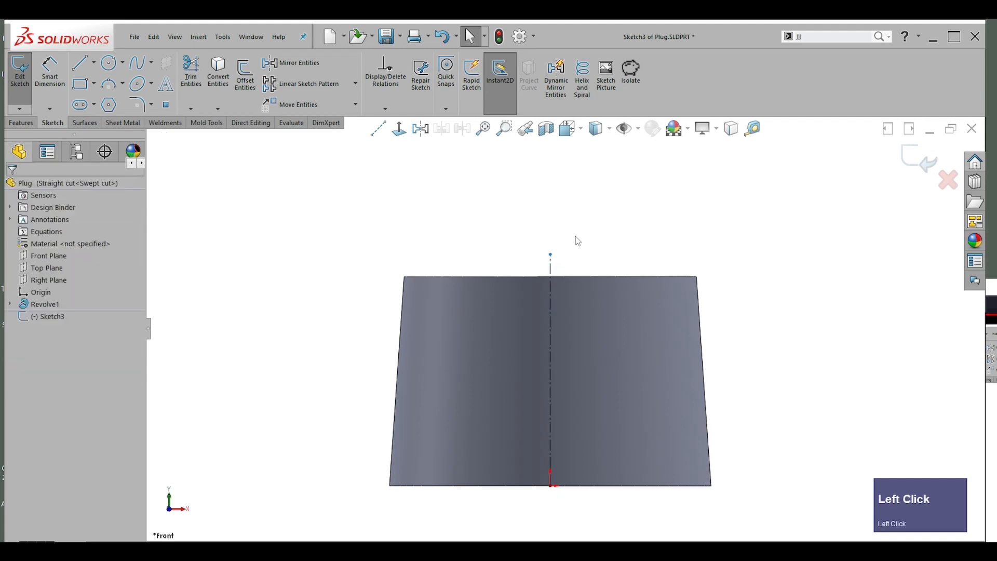
# - Sketch a closed four-line profile over the plug's upper right corner, about 33 mm above the base, with a slanted inner side about 51 mm long
pyautogui.scroll(3, 574, 238)
pyautogui.moveTo(699, 334)
pyautogui.mouseDown(button='right')
pyautogui.moveTo(766, 328)
pyautogui.moveTo(789, 413)
pyautogui.mouseUp(button='right')
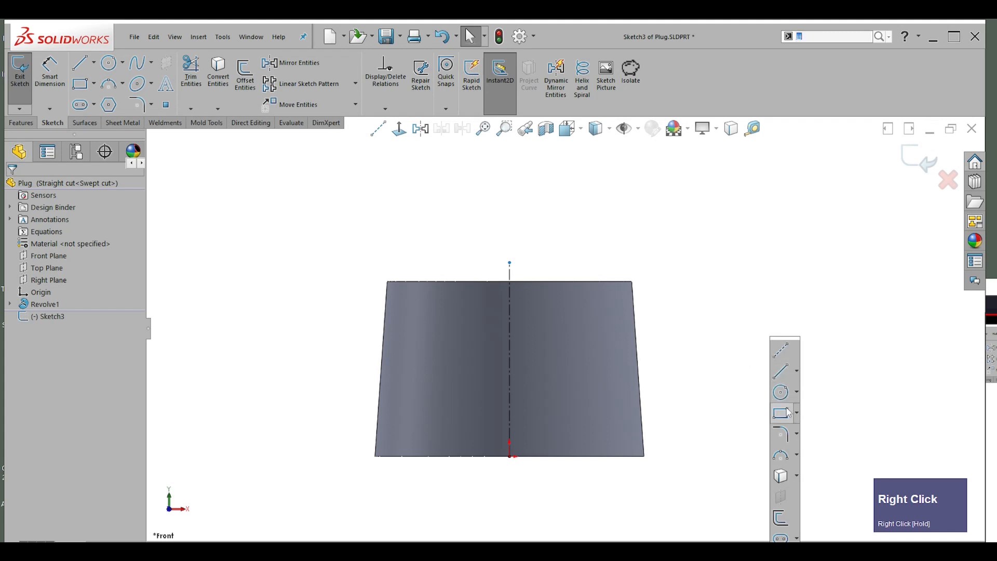
pyautogui.click(781, 371)
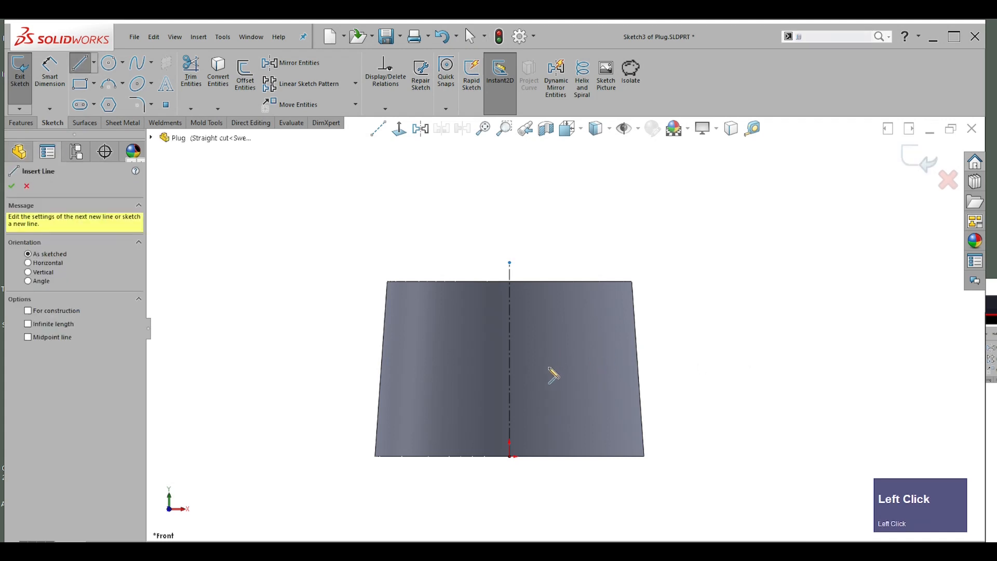
pyautogui.click(549, 367)
pyautogui.click(677, 367)
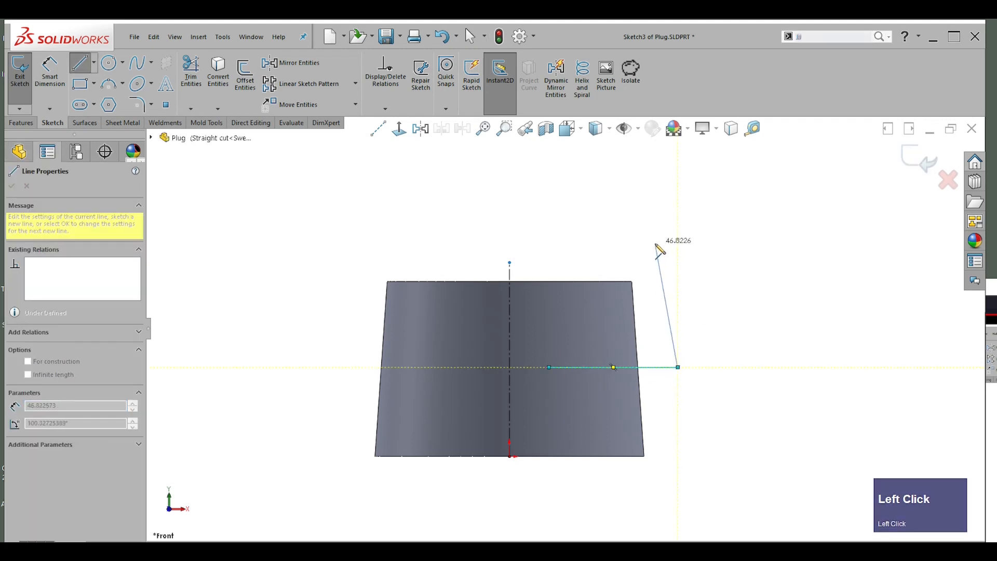
pyautogui.click(677, 230)
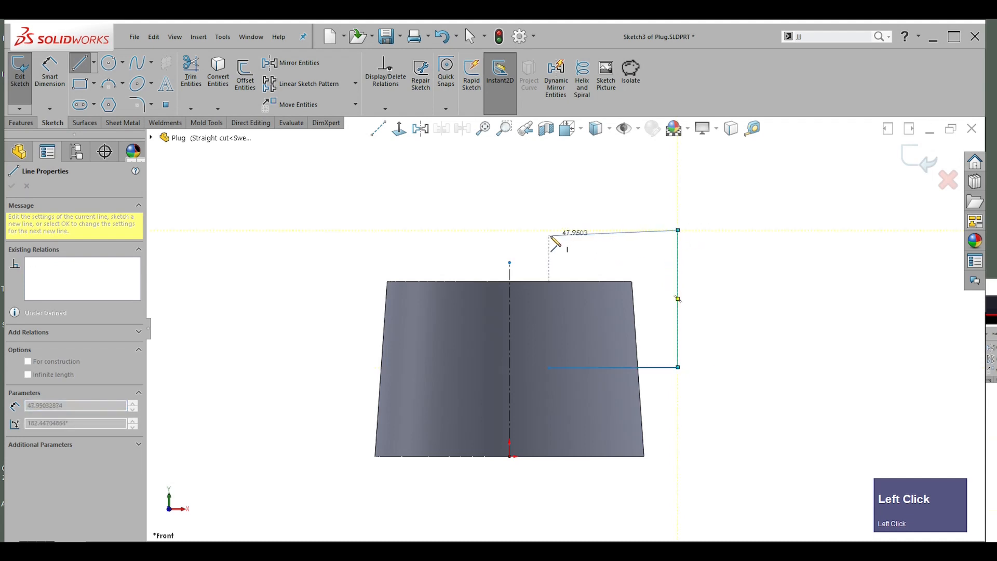
pyautogui.click(533, 230)
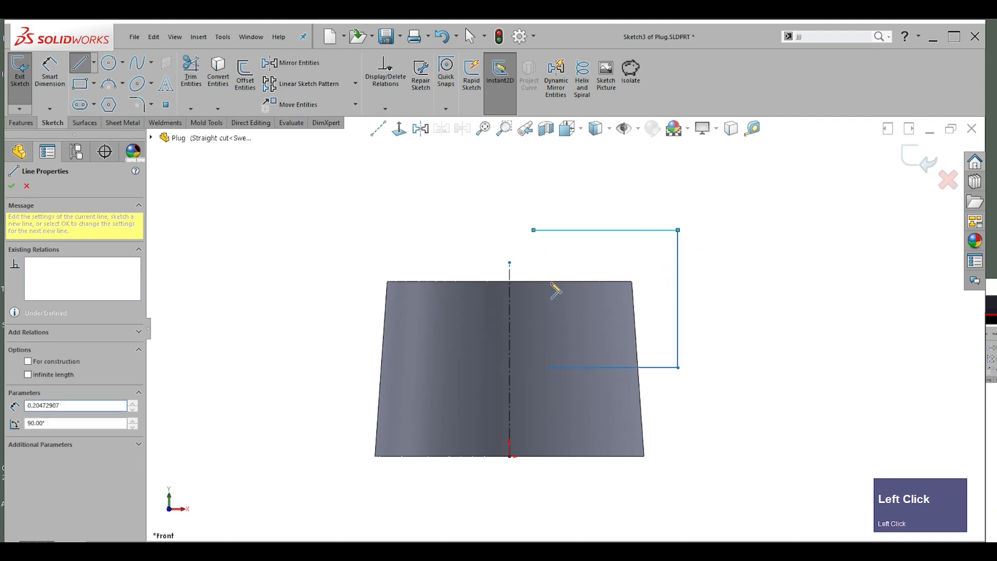
pyautogui.click(548, 367)
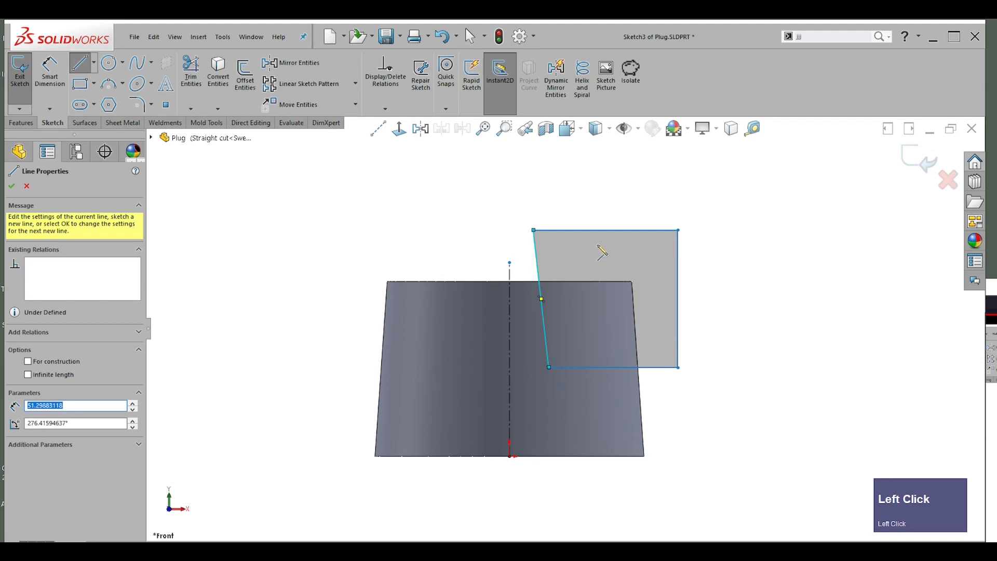
pyautogui.press('Escape')
pyautogui.press('Escape')
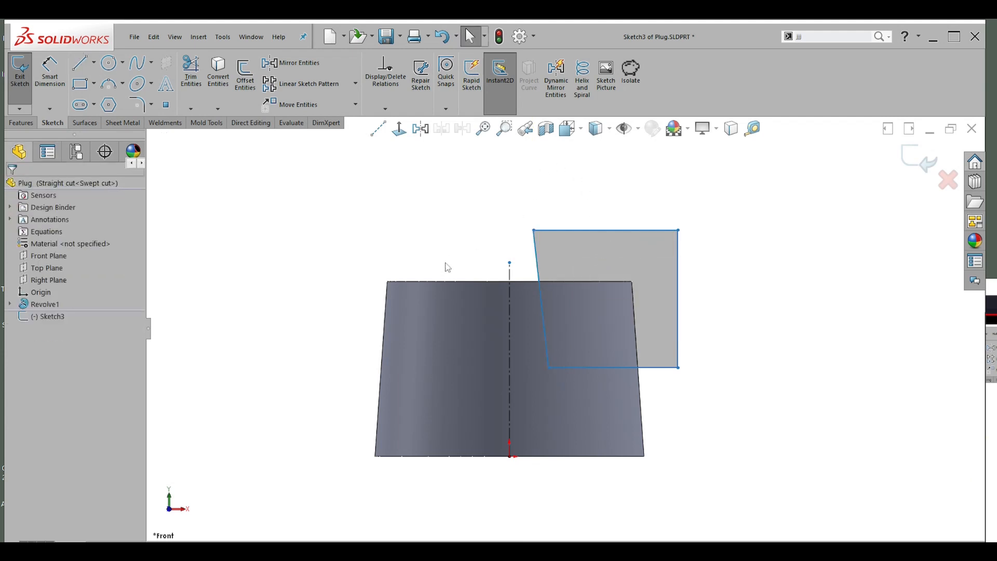
# - Mirror the four profile lines about the vertical centerline, keeping the original as a copy
pyautogui.click(596, 260)
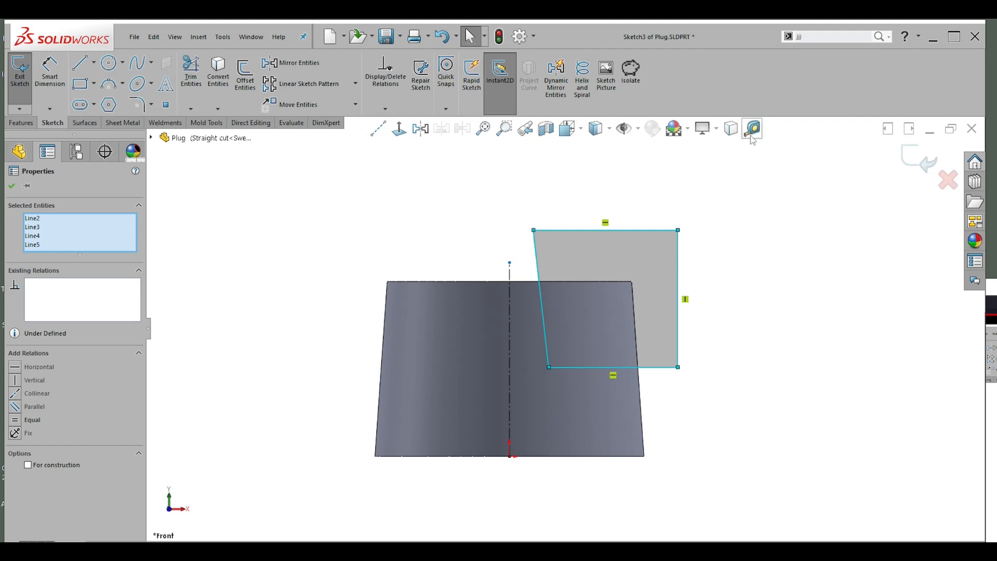
pyautogui.rightClick(435, 190)
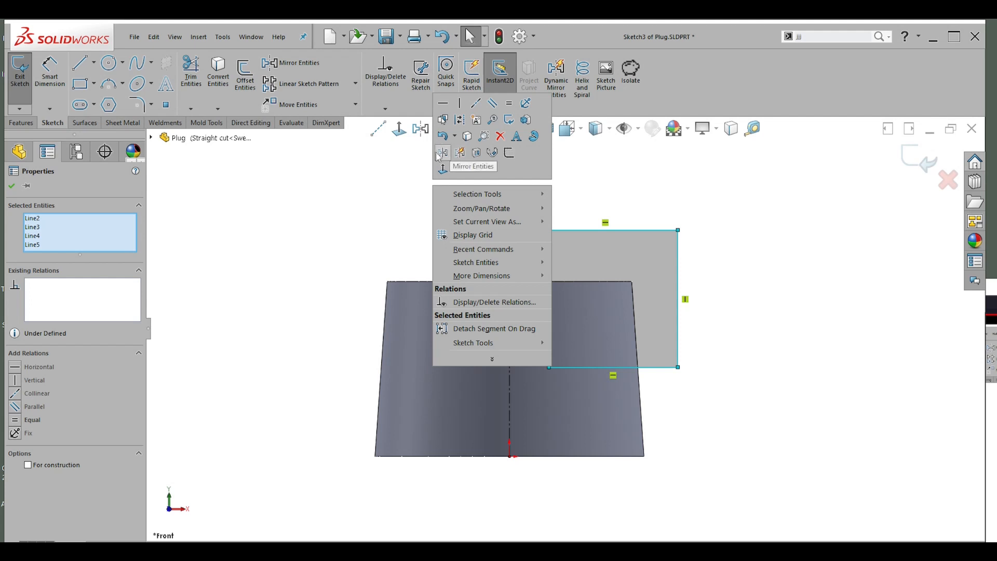
pyautogui.click(443, 153)
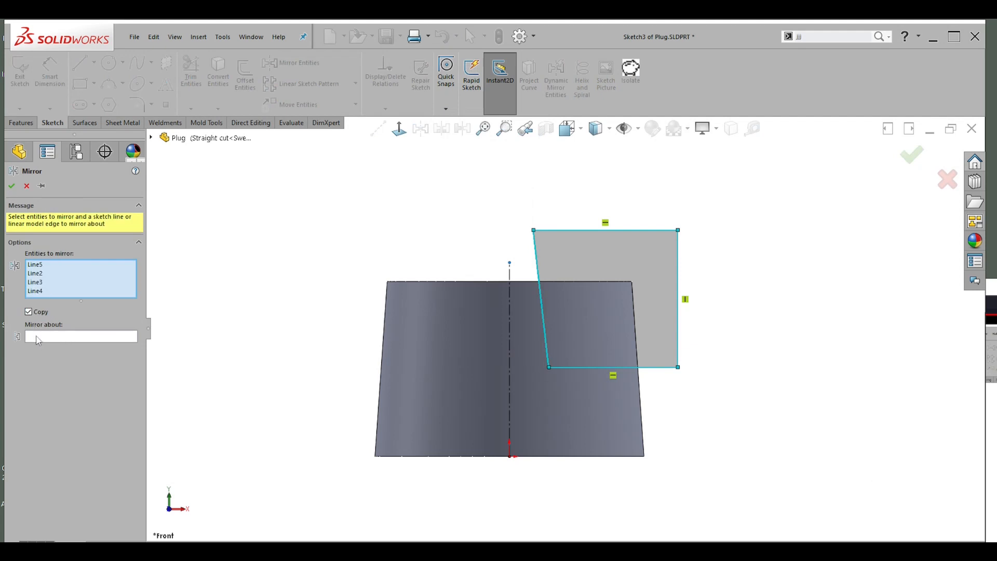
pyautogui.click(39, 340)
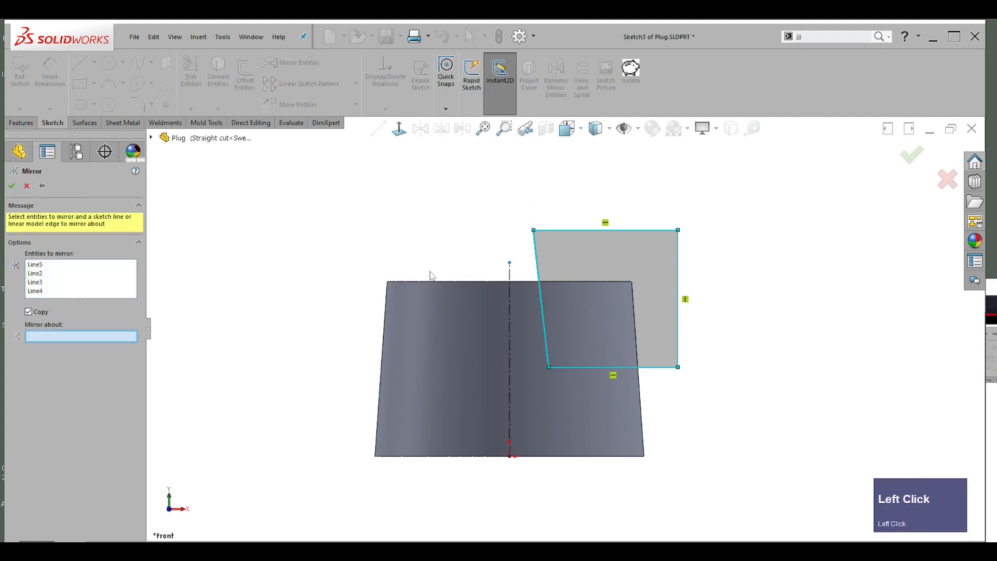
pyautogui.click(513, 271)
pyautogui.click(513, 267)
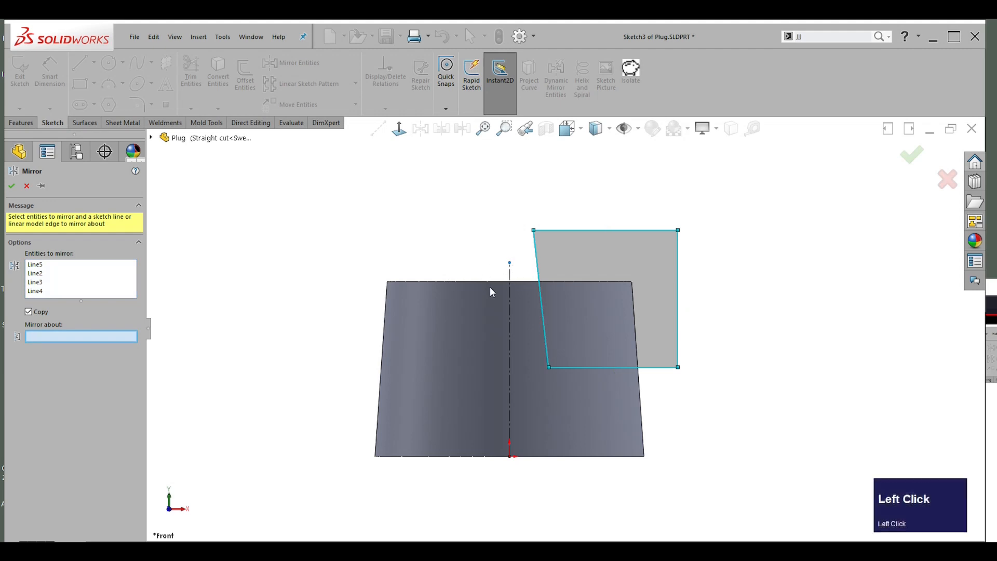
pyautogui.click(510, 271)
pyautogui.rightClick(429, 245)
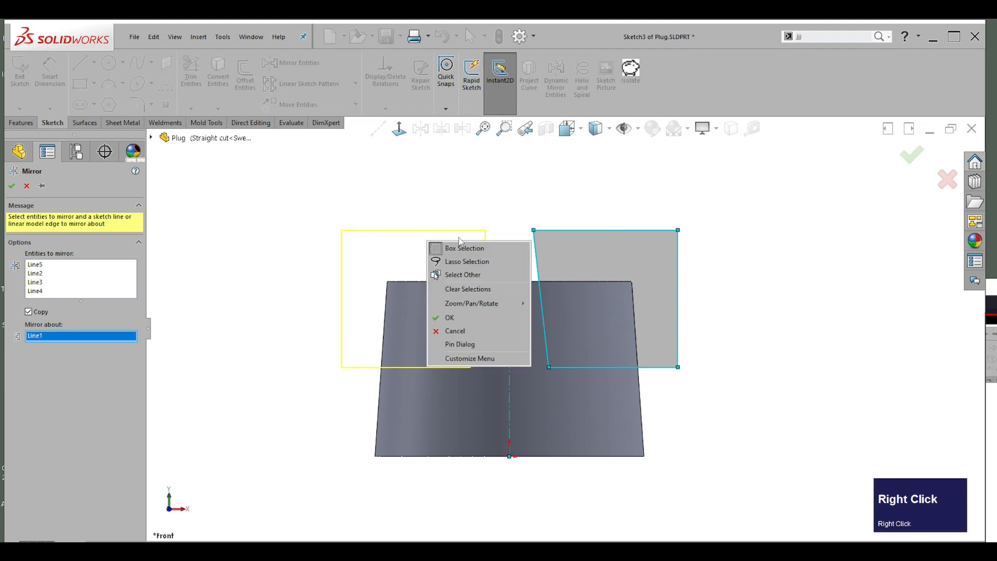
pyautogui.click(451, 317)
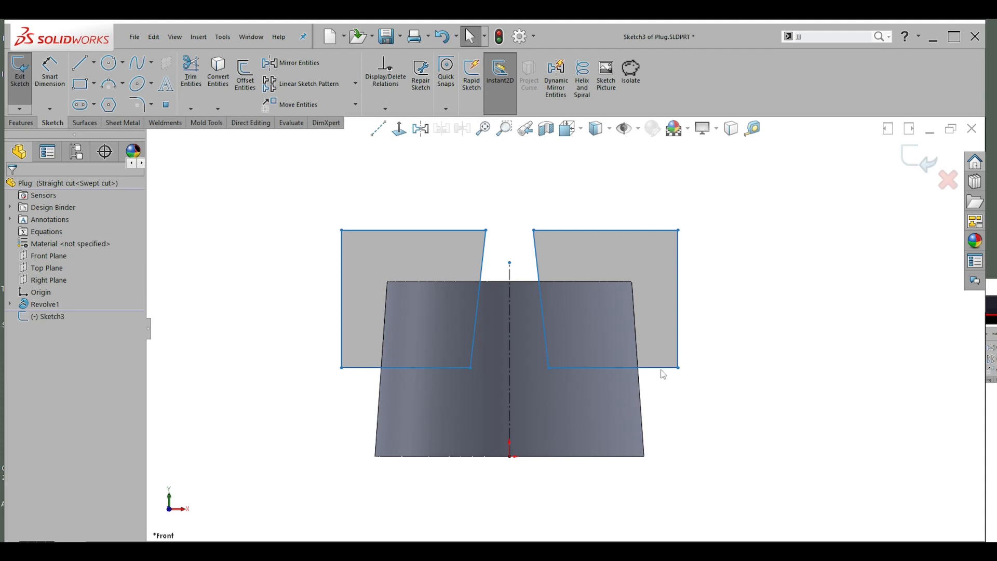
# - Dimension the right profile's bottom line 30 mm above the origin
pyautogui.moveTo(748, 390); pyautogui.dragTo(705, 350, button='right')
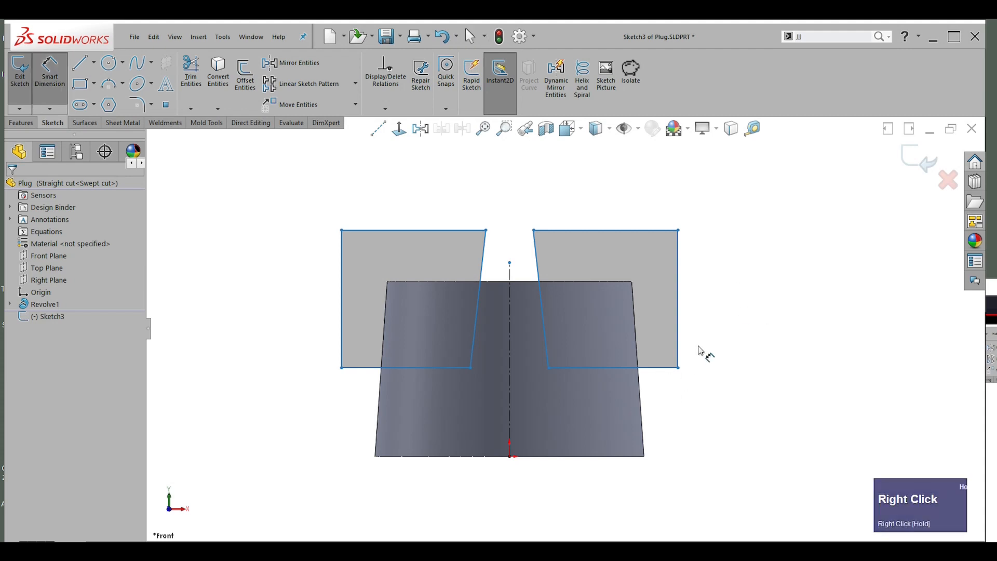
pyautogui.click(658, 368)
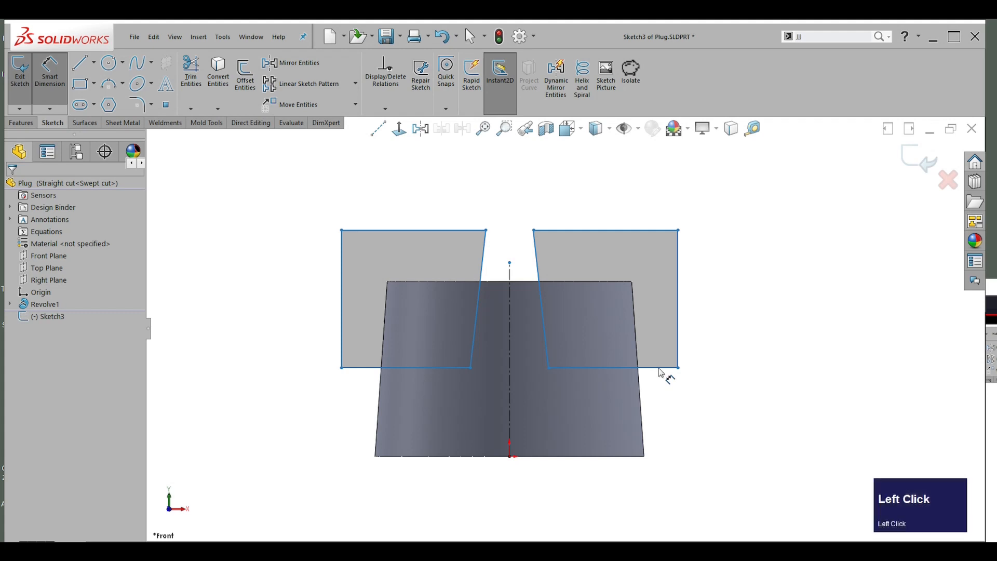
pyautogui.click(511, 457)
pyautogui.click(680, 418)
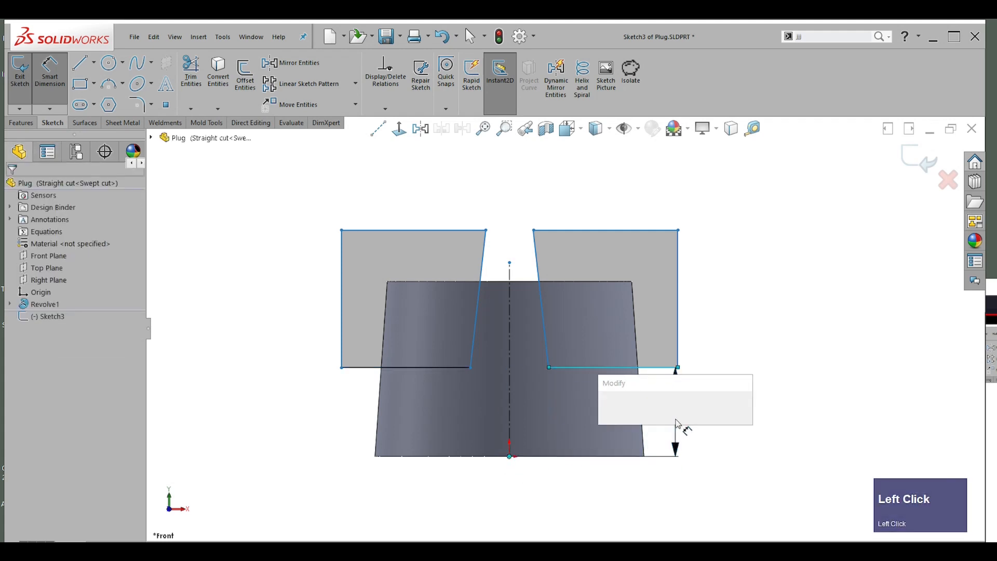
pyautogui.write('30')
pyautogui.press('Return')
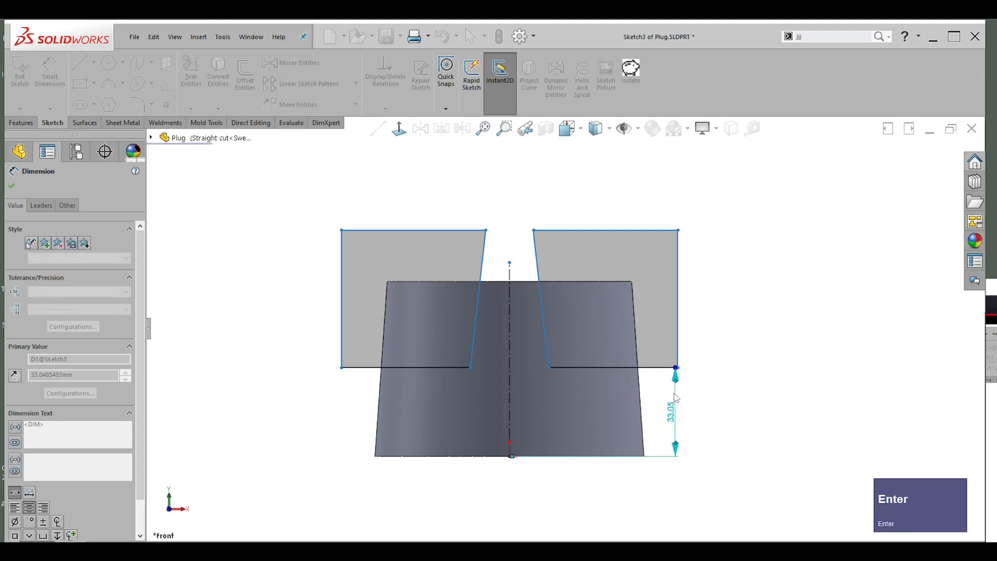
# - Dimension the right profile's slanted inner line at 4° from vertical, measured at its lower endpoint
pyautogui.click(540, 310)
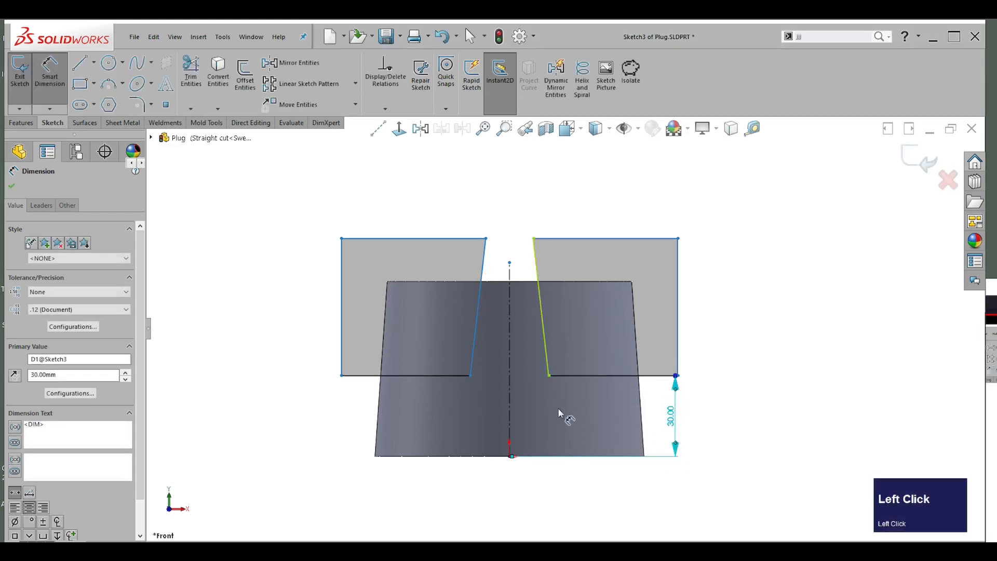
pyautogui.click(549, 366)
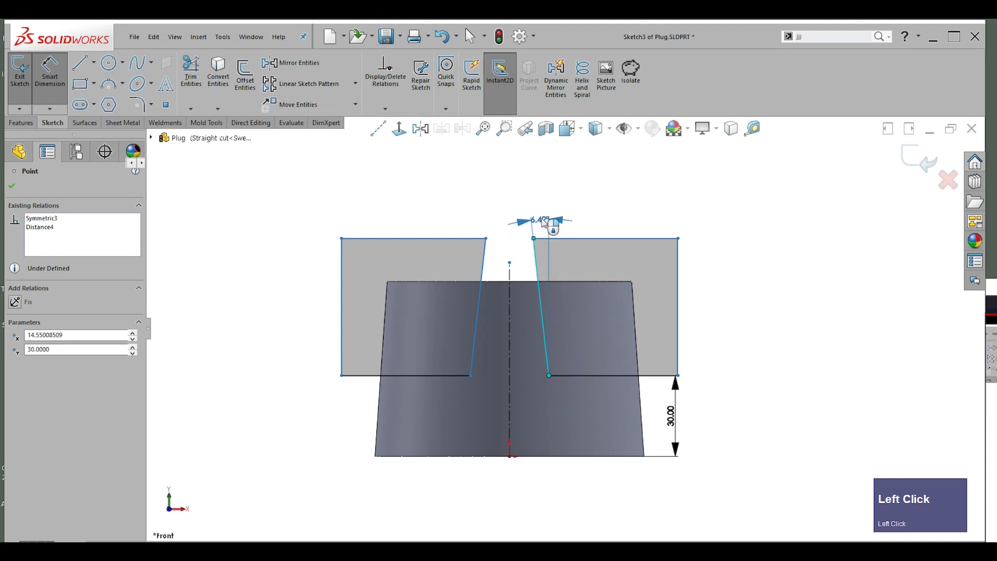
pyautogui.click(545, 213)
pyautogui.write('41594637deg')
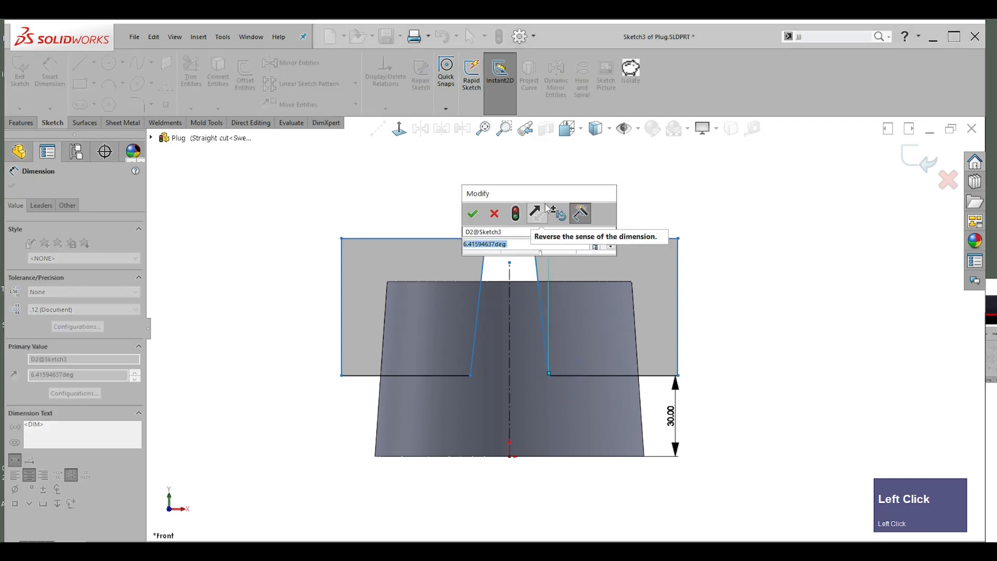
pyautogui.press('Return')
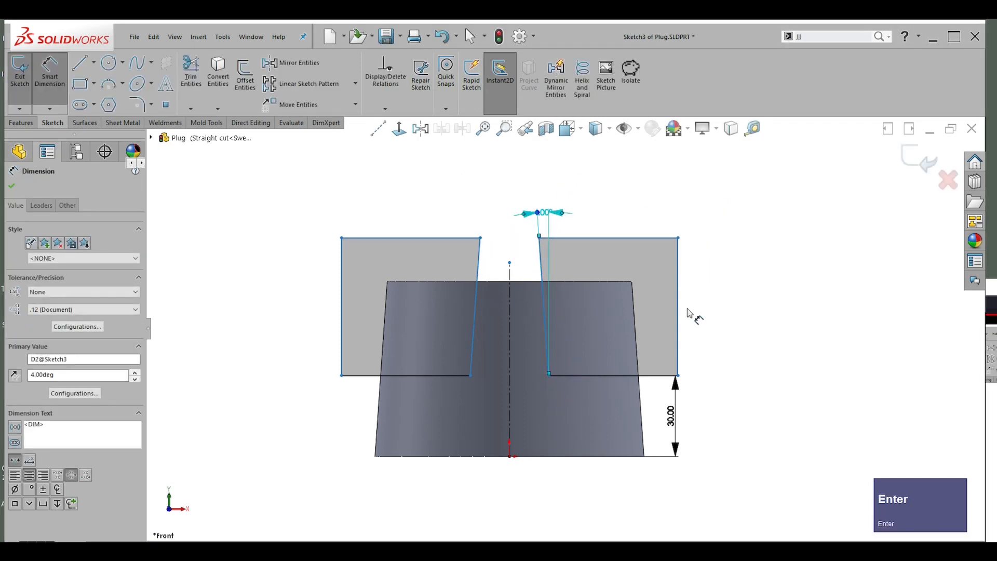
# - Dimension the right profile's top line 6 mm above the plug's top edge
pyautogui.click(611, 240)
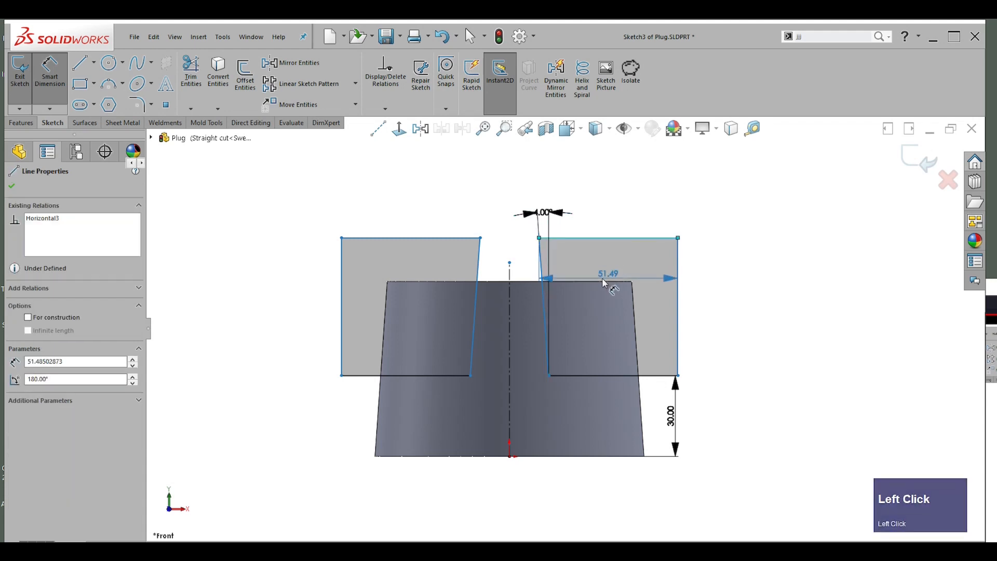
pyautogui.click(600, 281)
pyautogui.click(732, 251)
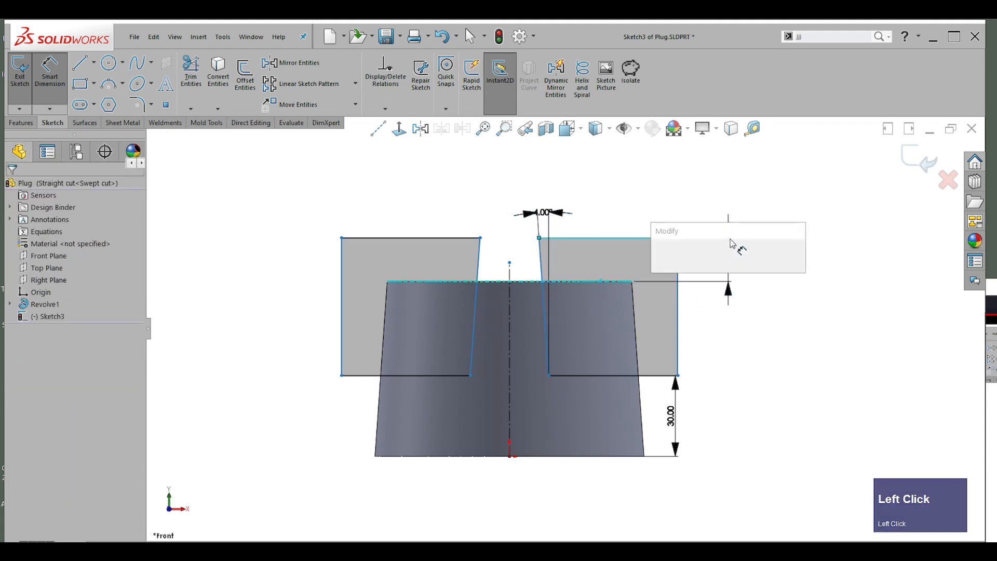
pyautogui.press('Return')
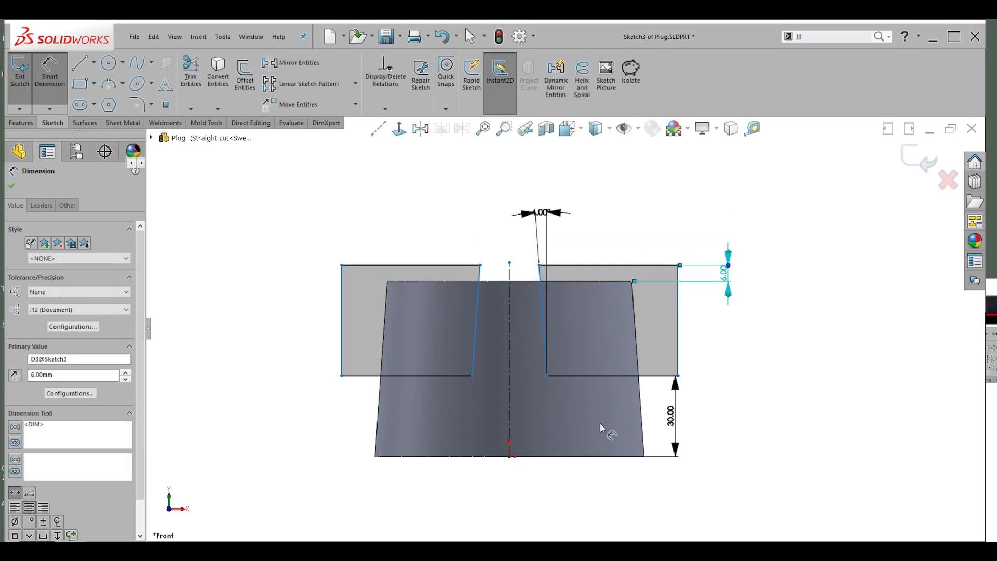
# - Dimension the overall distance between the two profiles' outer vertical lines at 120 mm
pyautogui.click(678, 347)
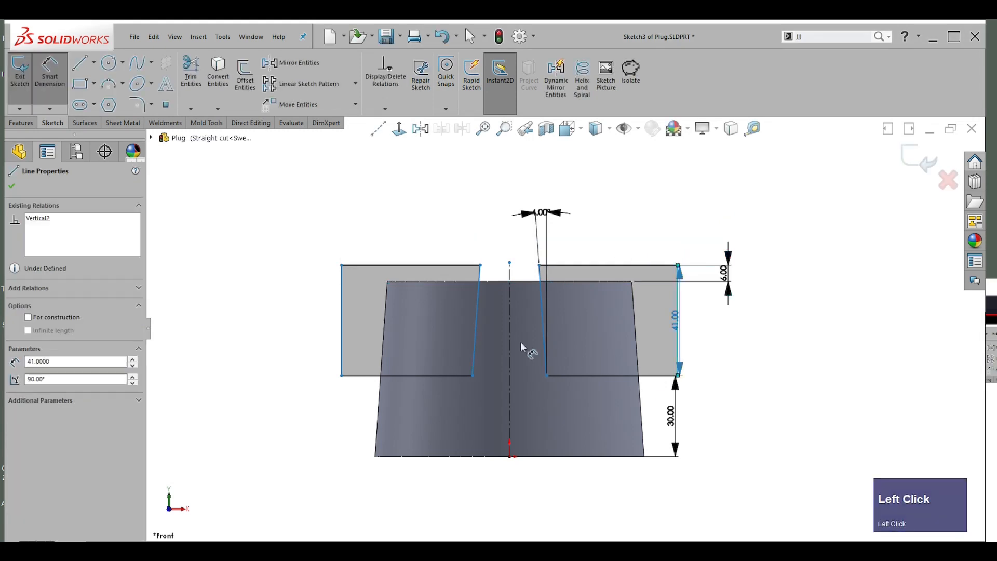
pyautogui.click(341, 345)
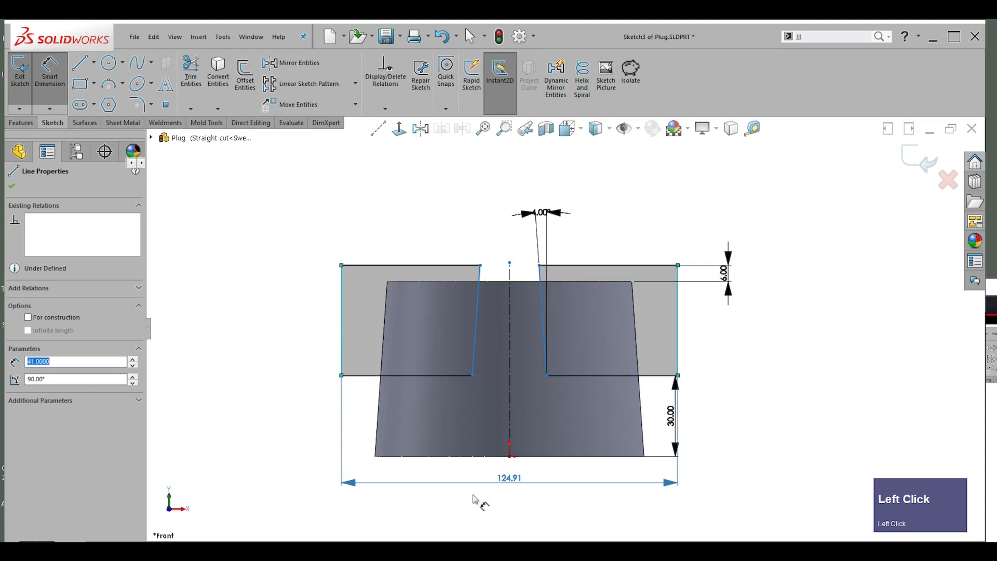
pyautogui.click(545, 493)
pyautogui.write('120')
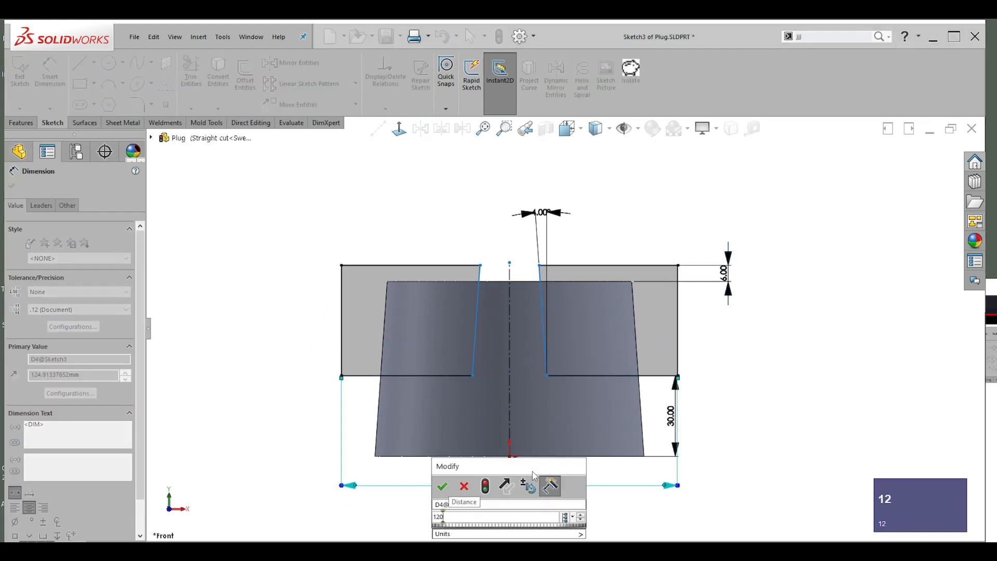
pyautogui.press('Return')
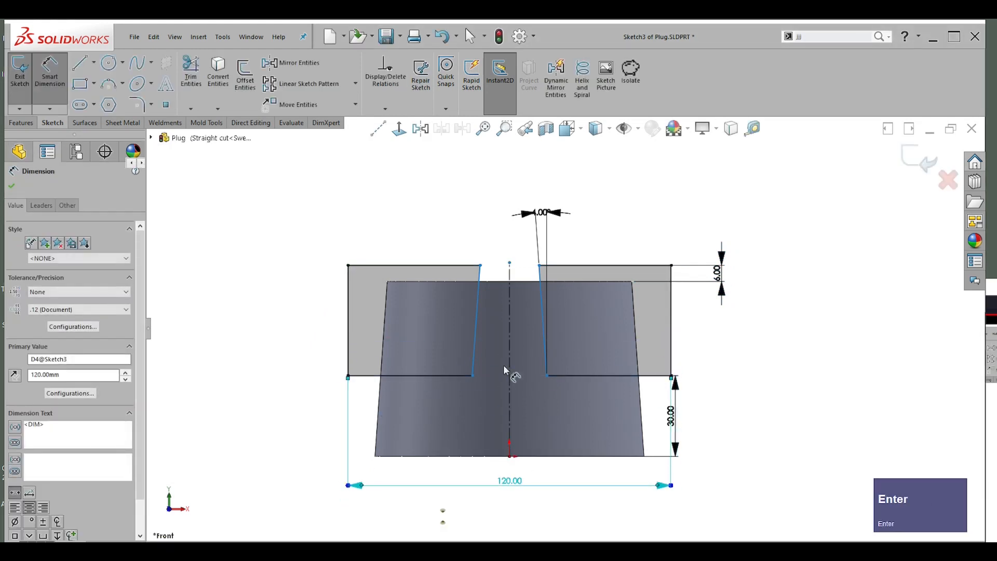
# - Dimension the gap between the two profiles' inner lower corners at 25 mm and exit the sketch
pyautogui.click(473, 375)
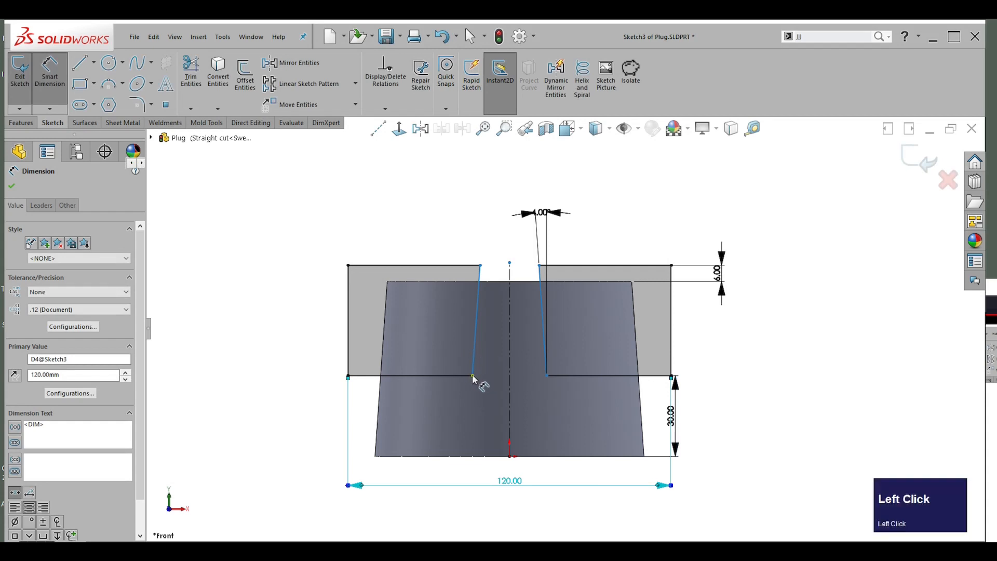
pyautogui.click(546, 375)
pyautogui.click(530, 475)
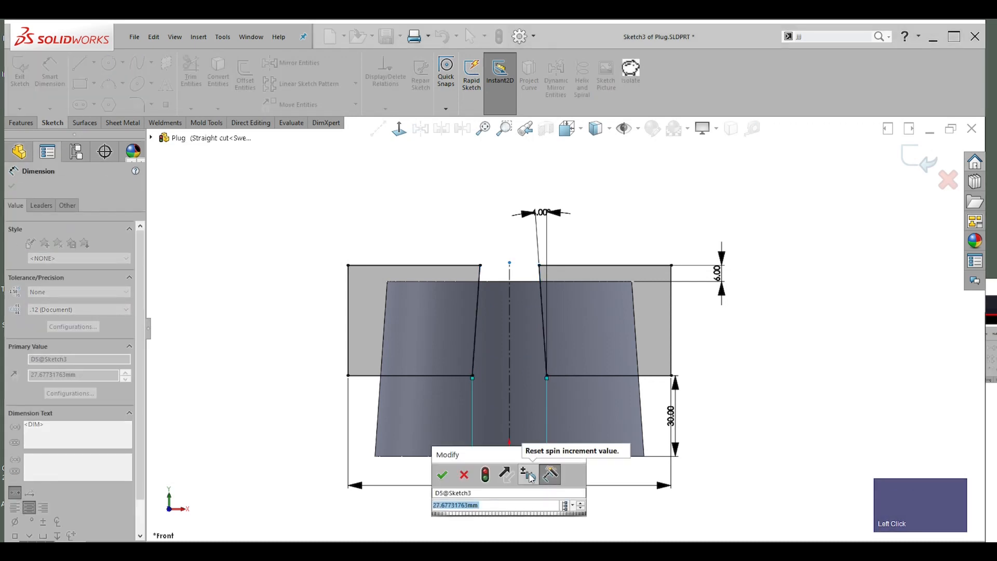
pyautogui.write('25')
pyautogui.press('Return')
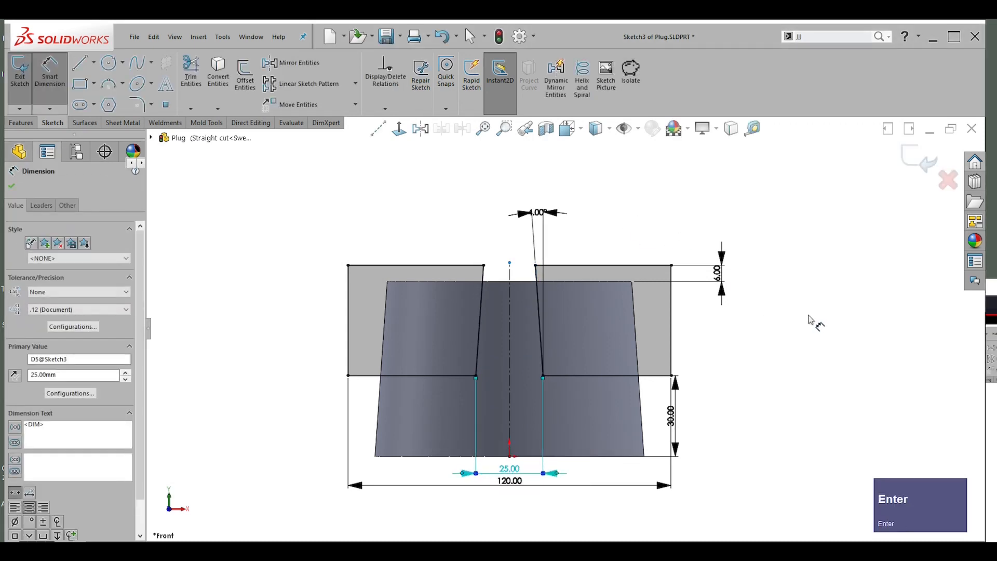
pyautogui.click(820, 284)
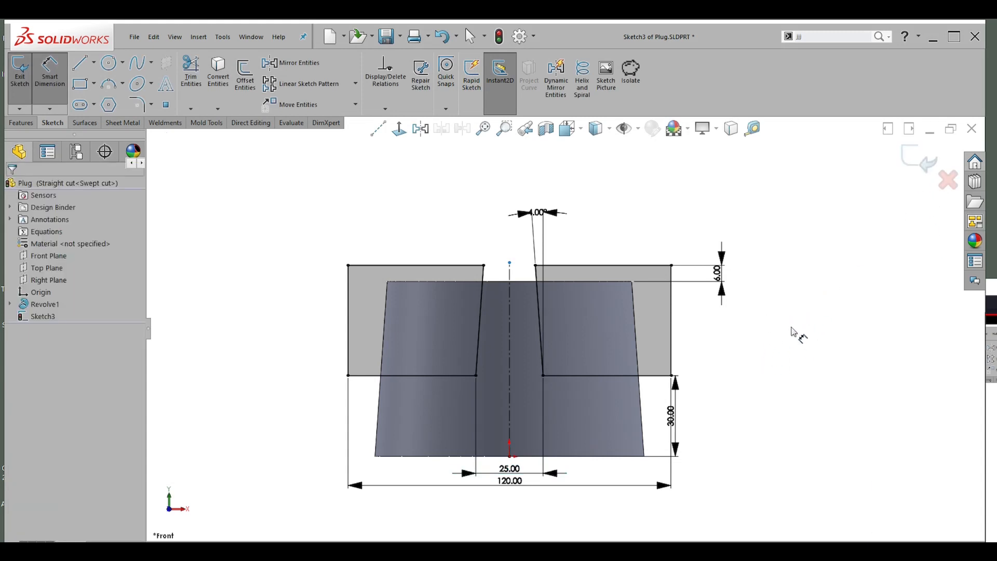
pyautogui.press('Escape')
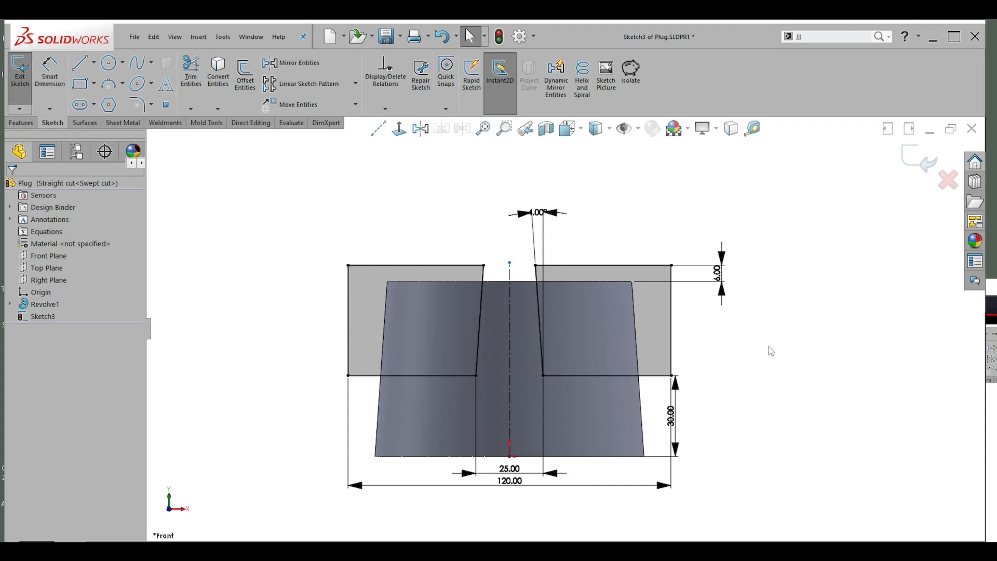
pyautogui.doubleClick(750, 350)
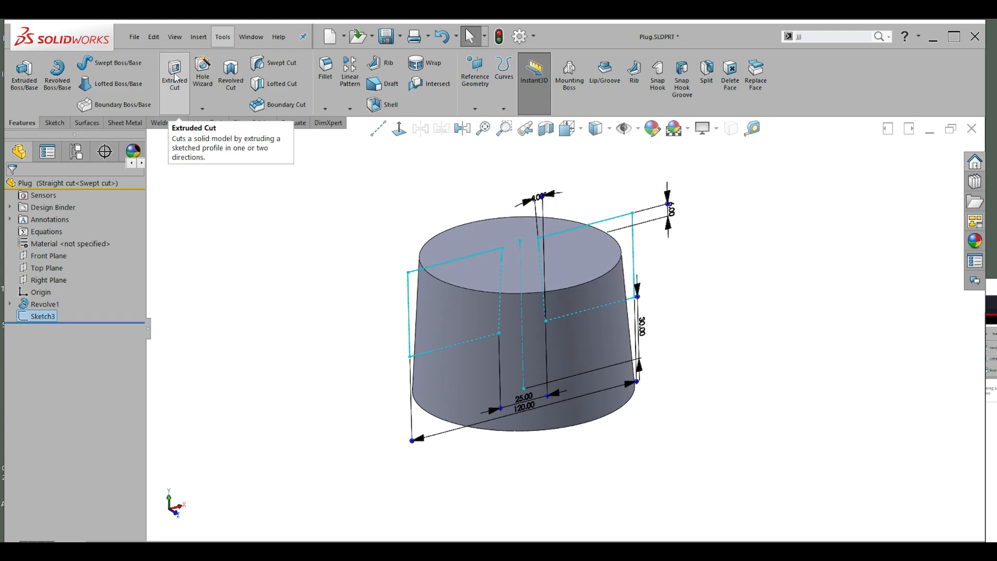
# - Cut the plug with both sketched profiles using an Extruded Cut from the sketch plane, Through All - Both
pyautogui.moveTo(693, 256); pyautogui.dragTo(712, 259, button='right')
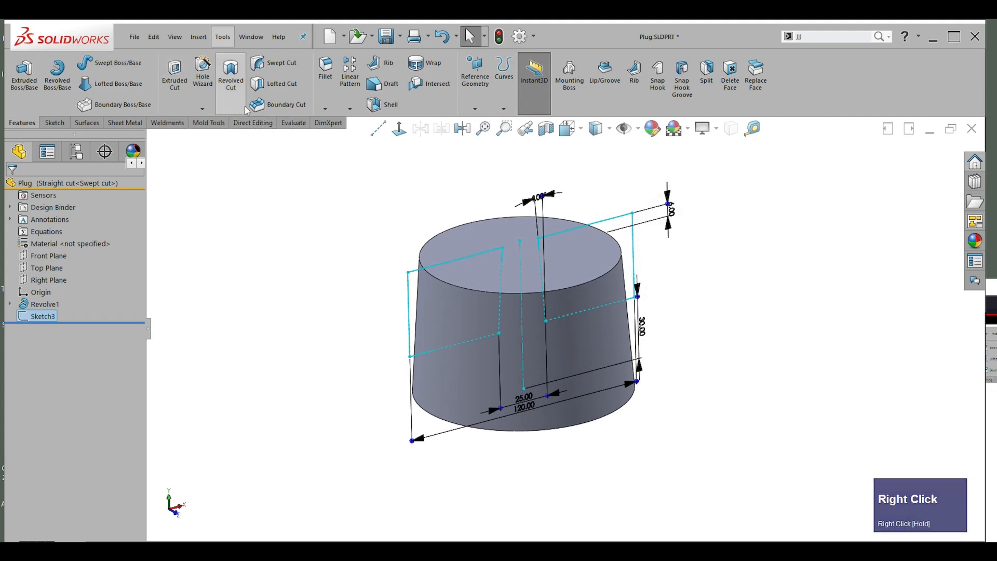
pyautogui.click(174, 73)
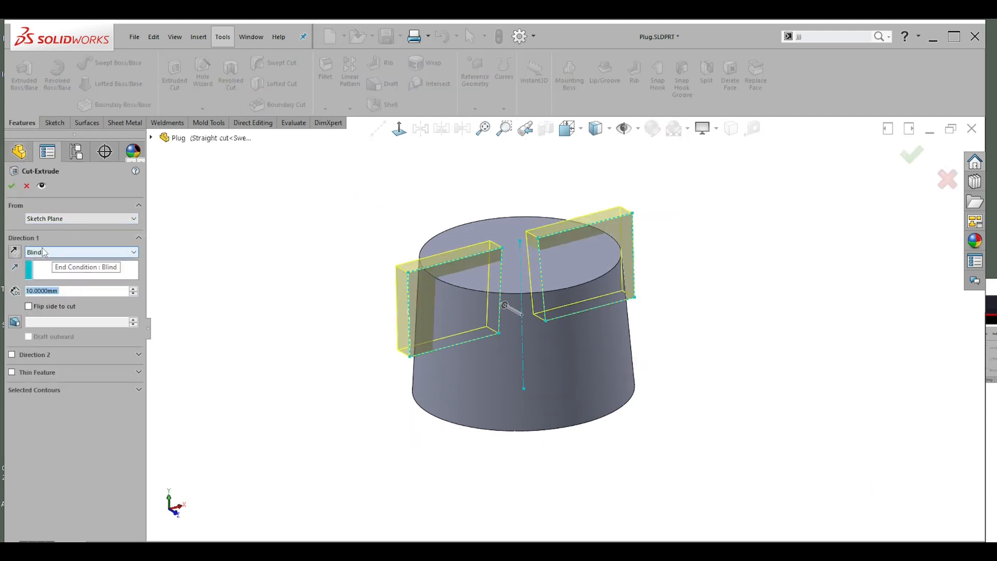
pyautogui.click(50, 219)
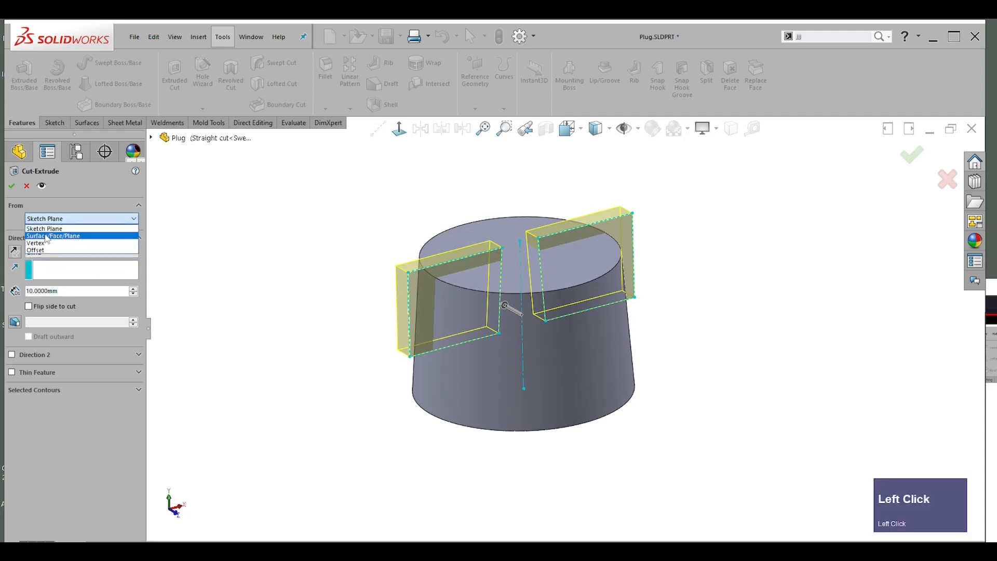
pyautogui.click(47, 237)
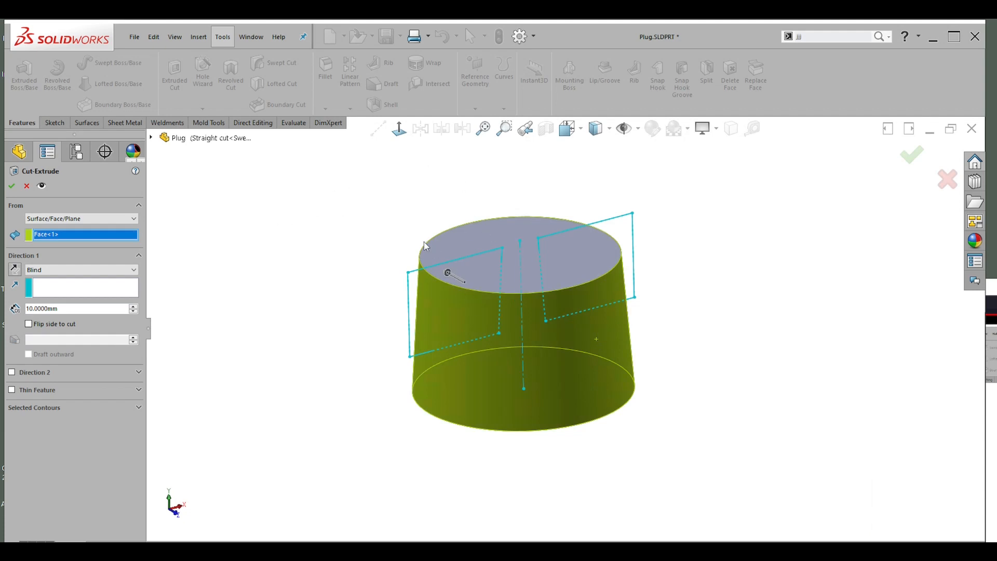
pyautogui.click(45, 220)
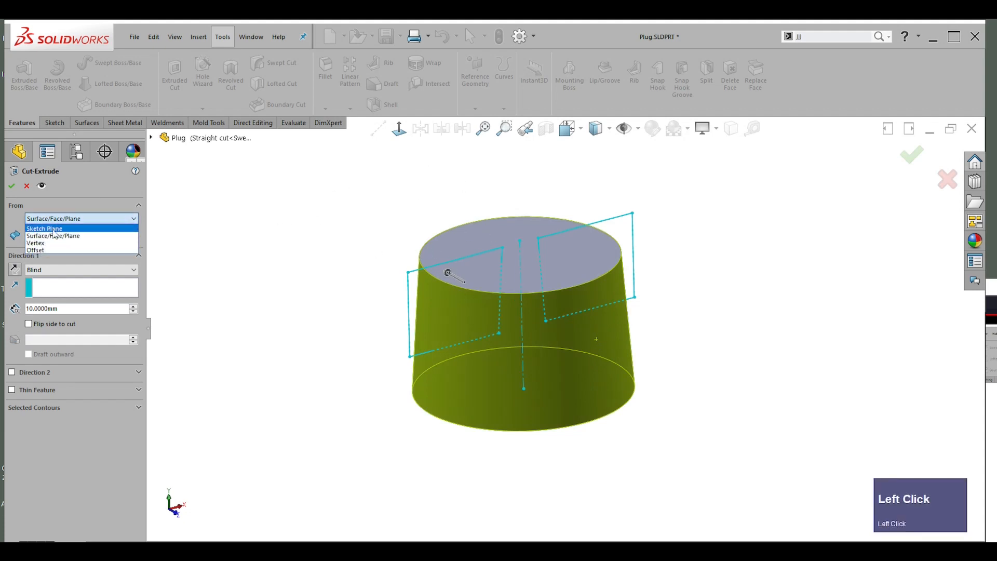
pyautogui.click(44, 228)
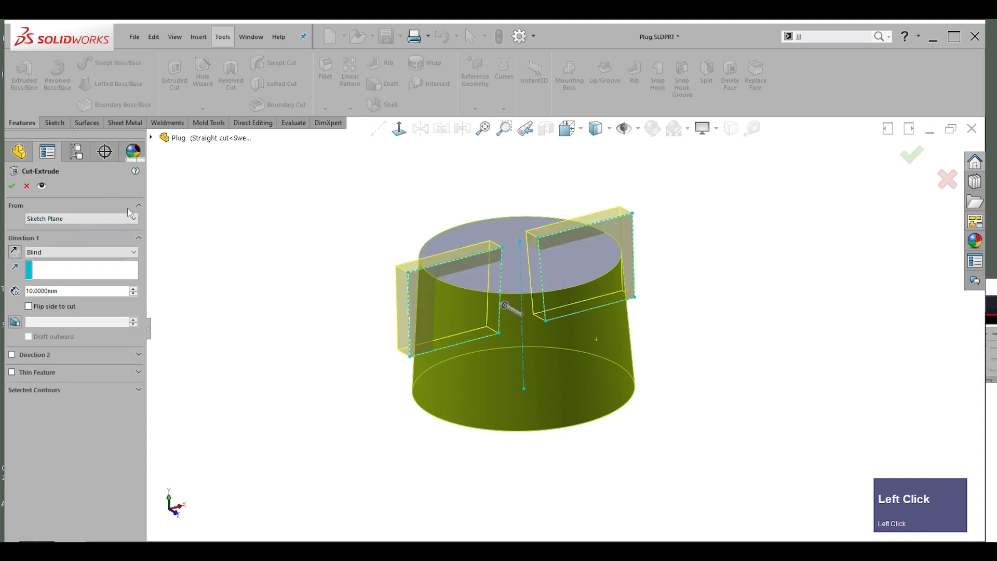
pyautogui.click(58, 252)
pyautogui.click(64, 277)
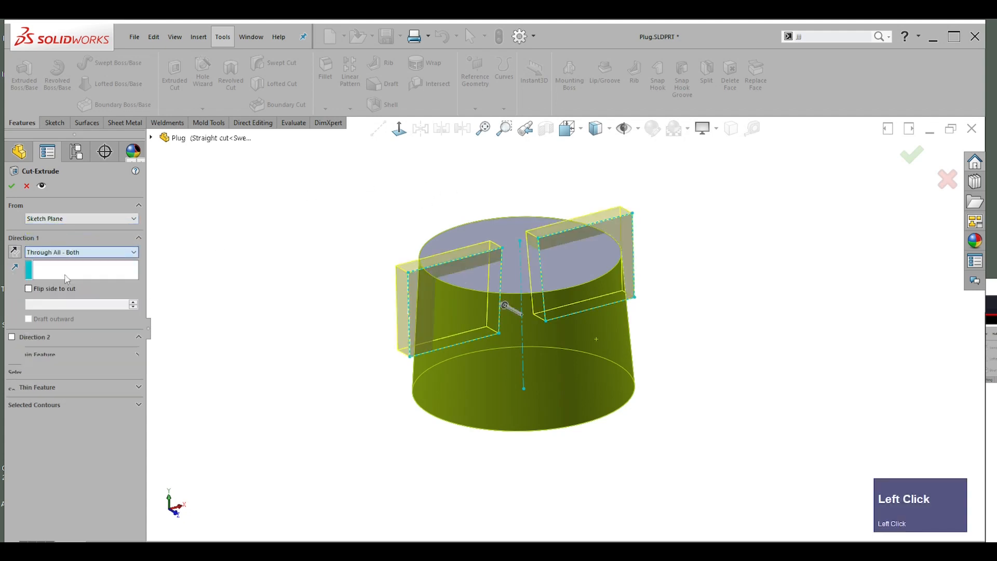
pyautogui.click(12, 188)
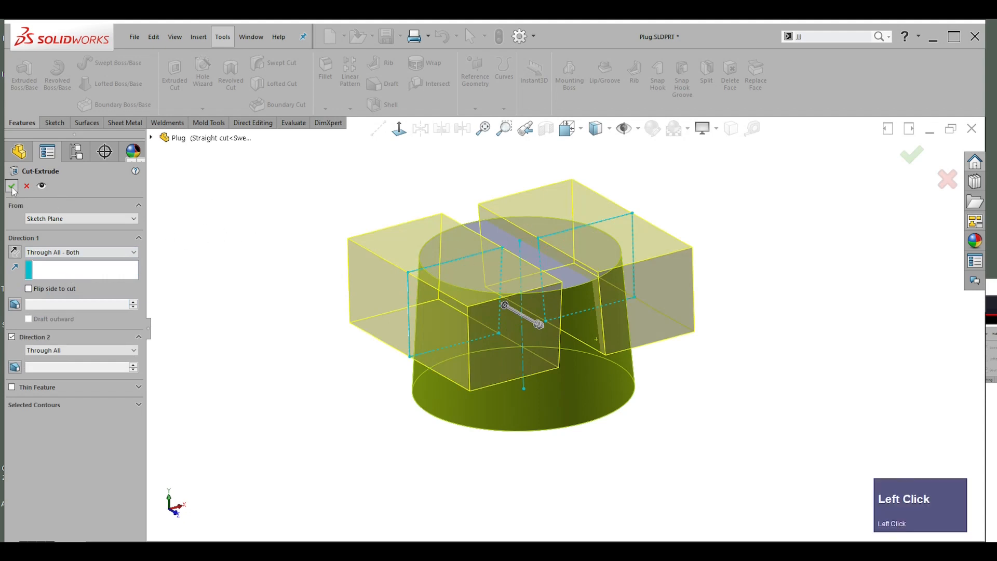
pyautogui.scroll(2, 737, 330)
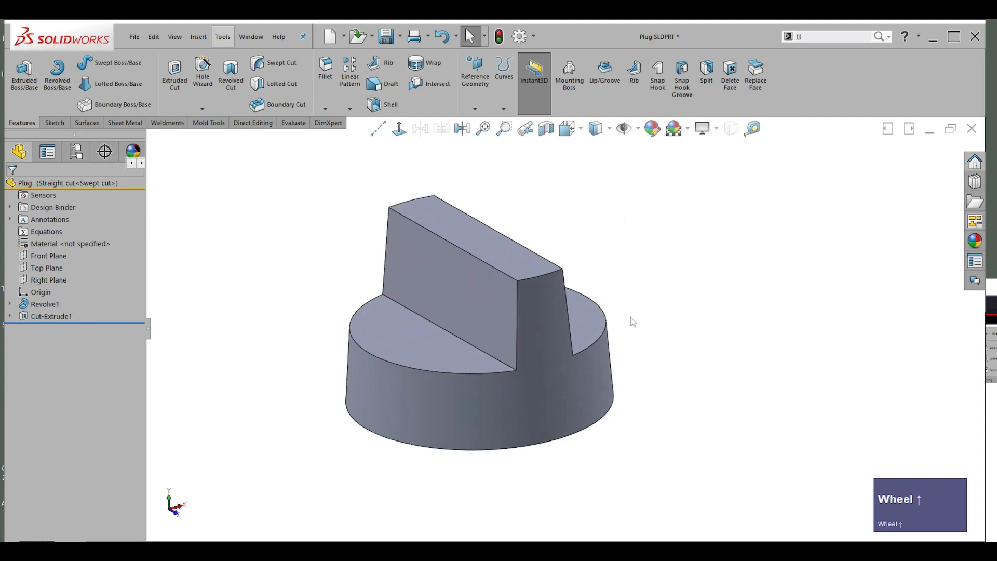
# - Activate the Swept cut configuration and check the extruded cut's suppression state in the feature tree
pyautogui.click(77, 151)
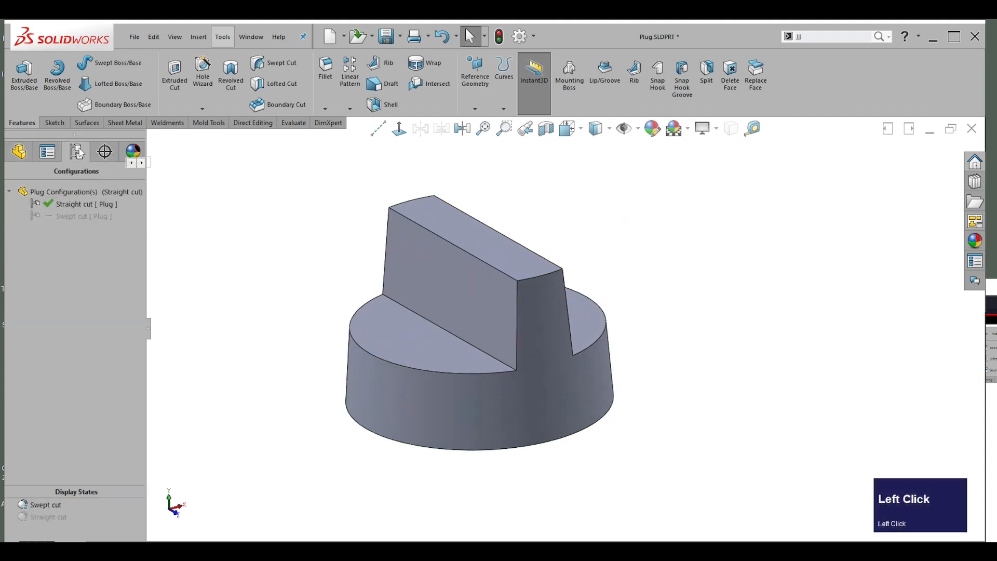
pyautogui.doubleClick(62, 215)
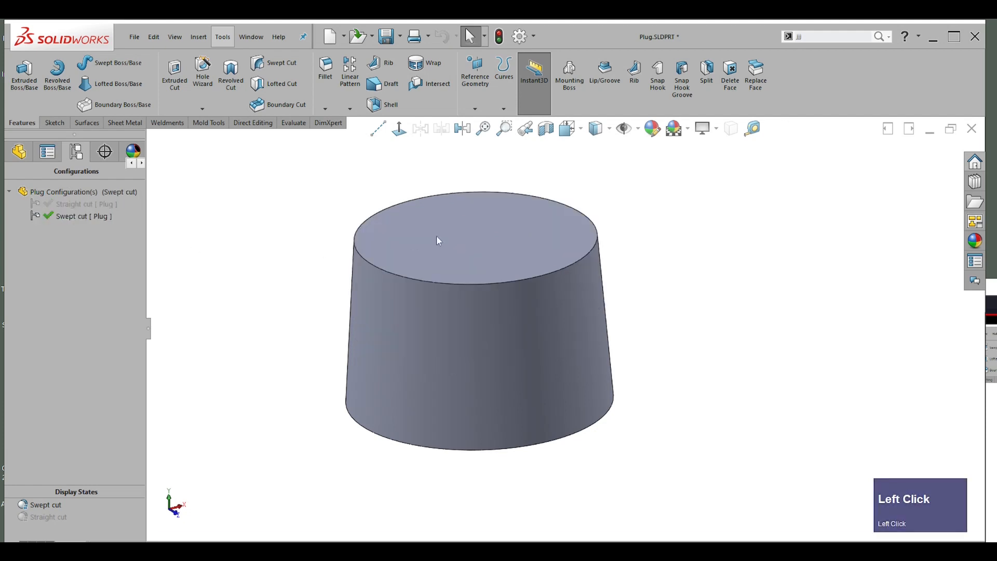
pyautogui.click(19, 152)
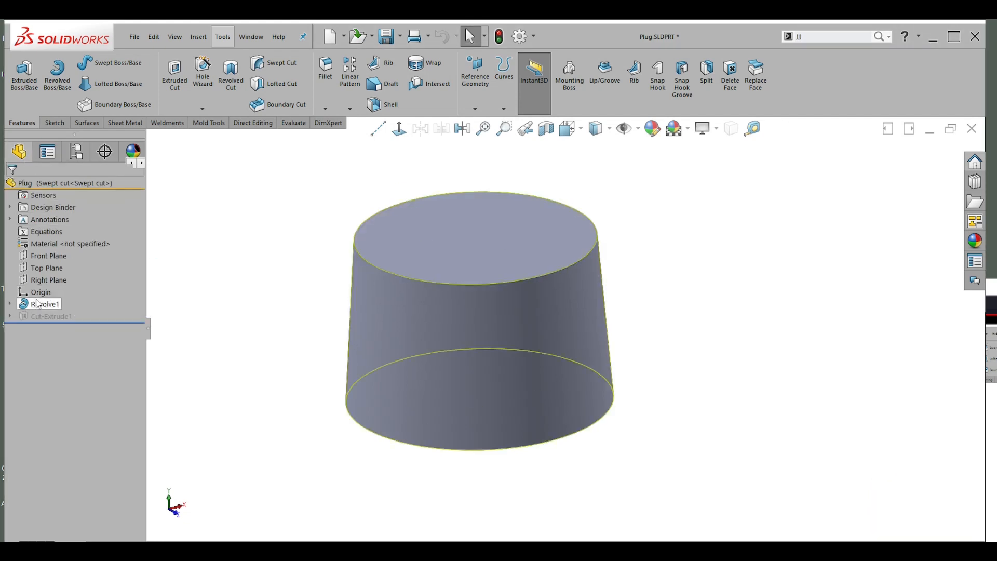
pyautogui.moveTo(44, 318)
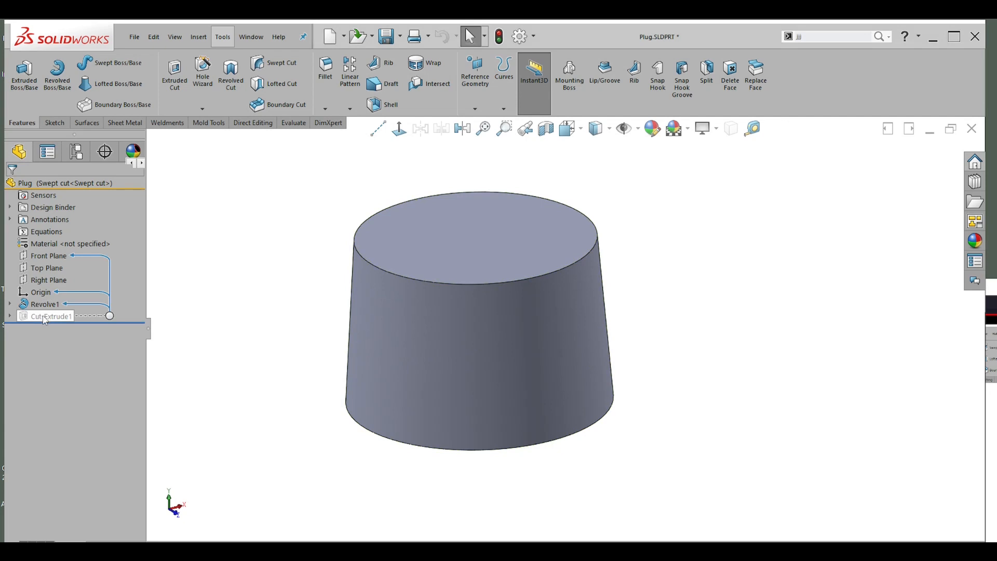
pyautogui.click(44, 316)
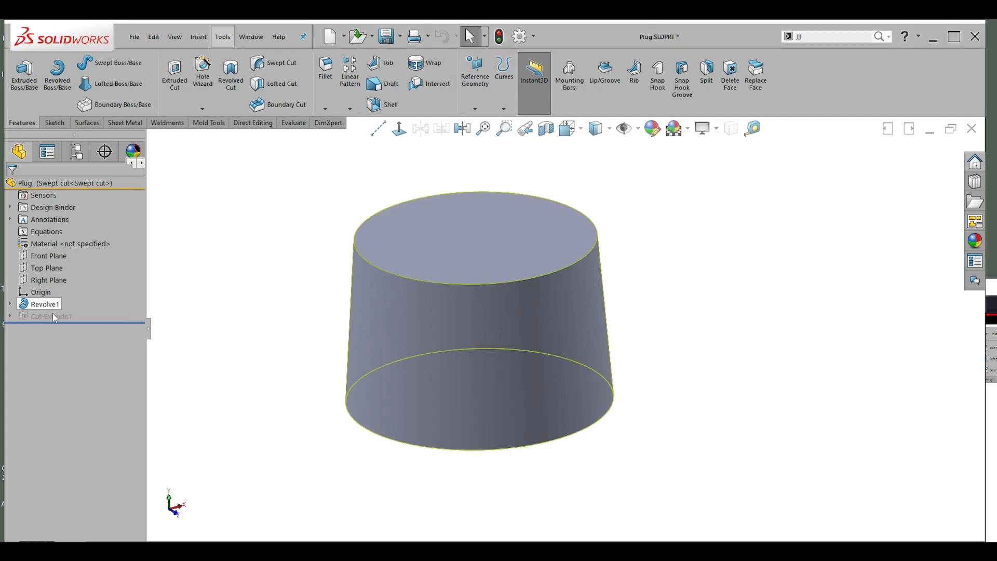
pyautogui.click(256, 279)
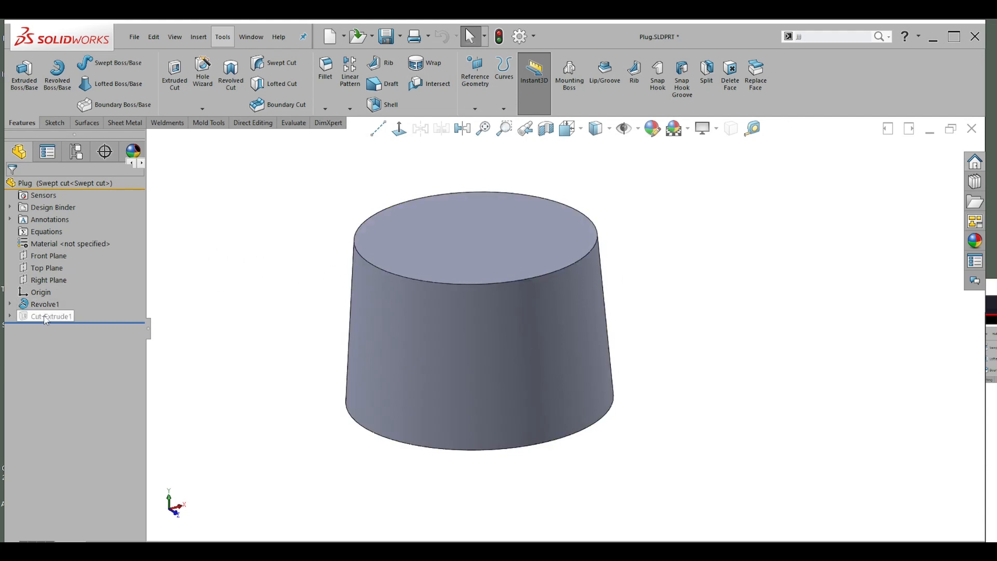
pyautogui.moveTo(48, 315)
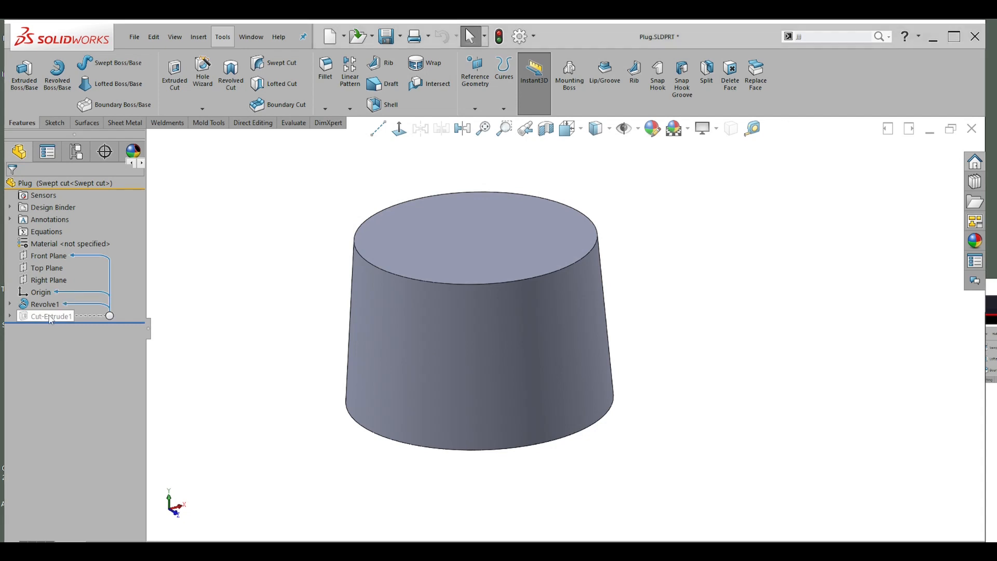
# - Suppress the base revolve in the Swept cut configuration and switch to Straight cut to compare the body
pyautogui.rightClick(46, 304)
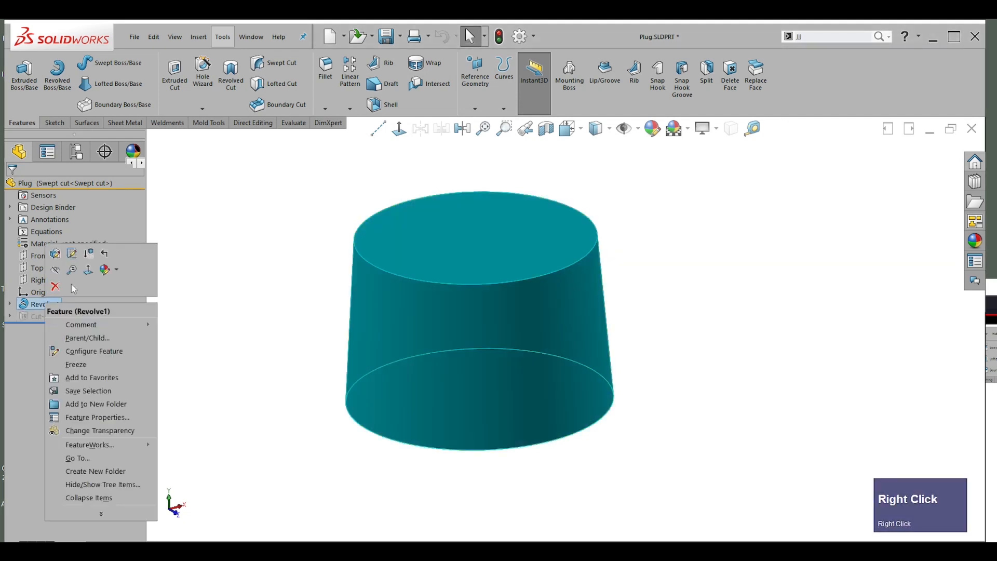
pyautogui.click(90, 253)
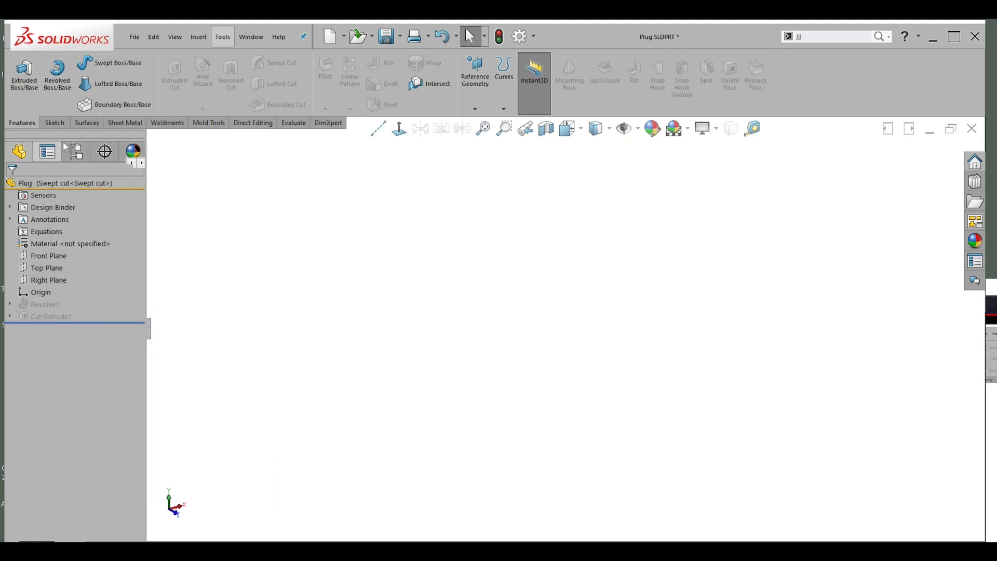
pyautogui.click(88, 152)
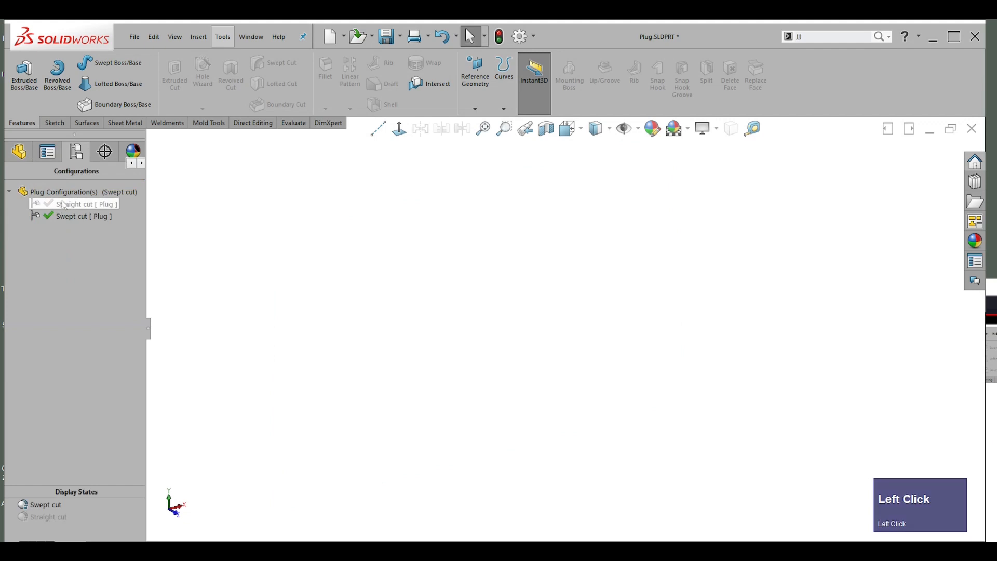
pyautogui.doubleClick(64, 205)
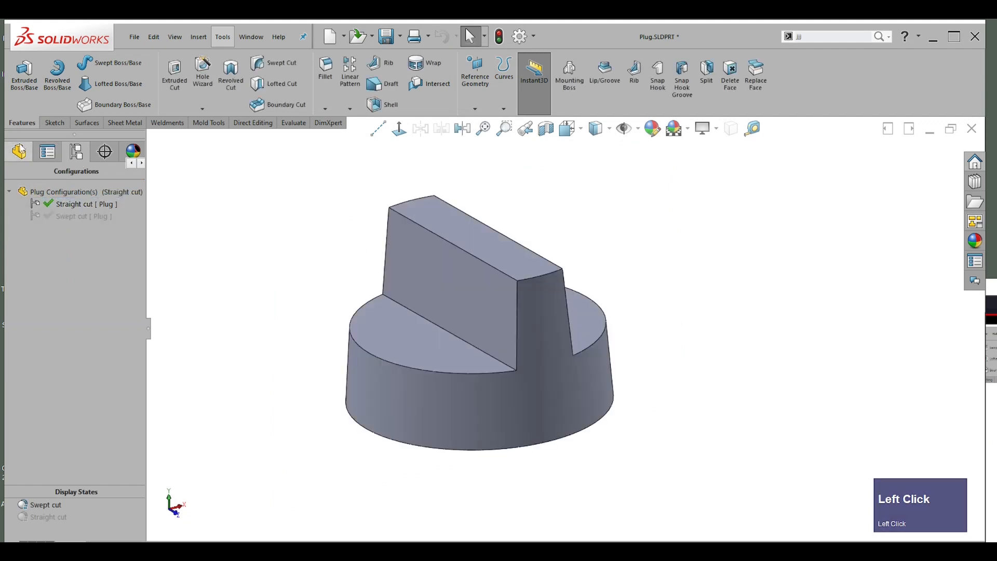
# - Reactivate the Swept cut configuration and unsuppress the base revolve
pyautogui.doubleClick(65, 217)
pyautogui.click(19, 153)
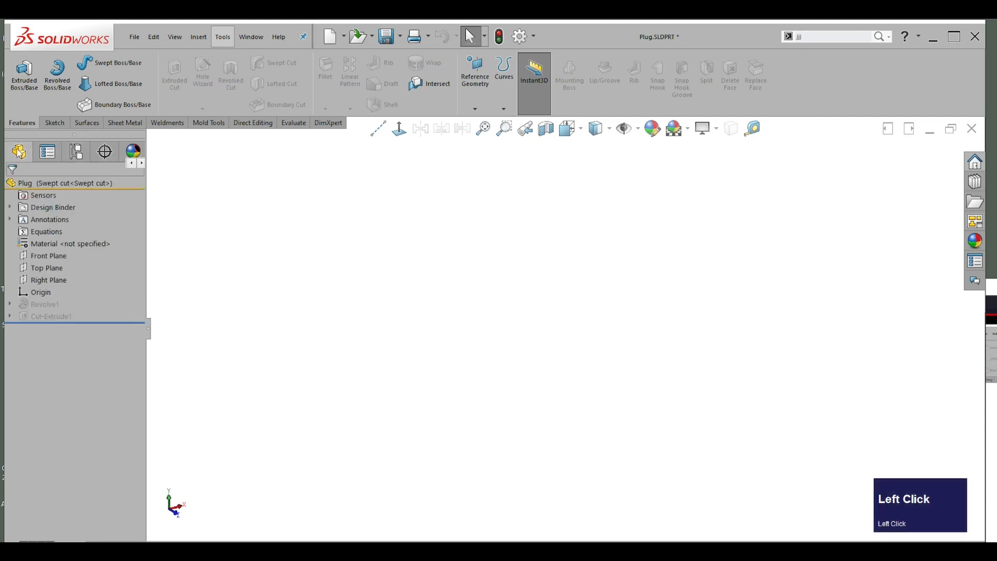
pyautogui.click(44, 304)
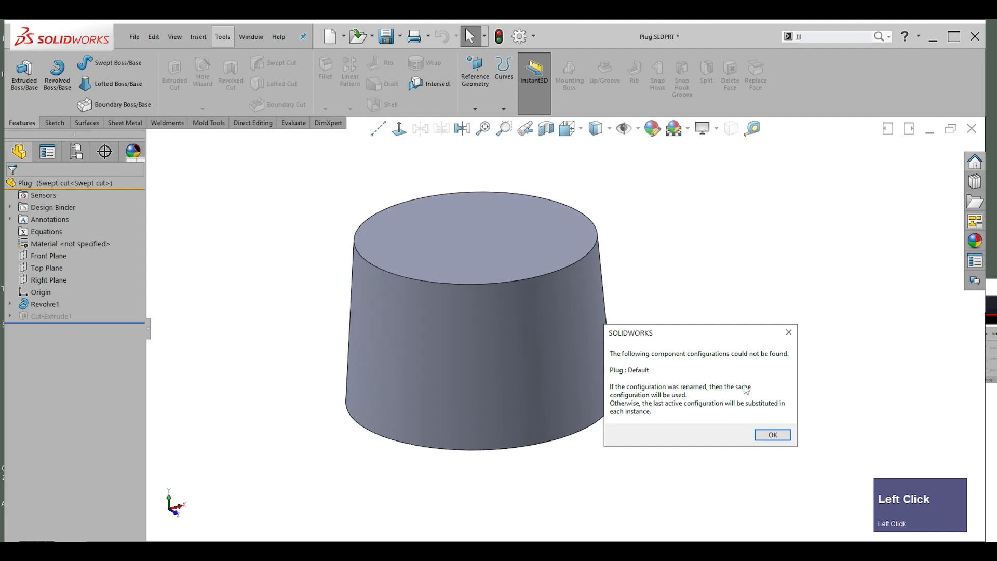
# - Start a sketch on the Front Plane and draw a vertical centreline about 75 mm long from the origin past the plug's top
pyautogui.click(773, 434)
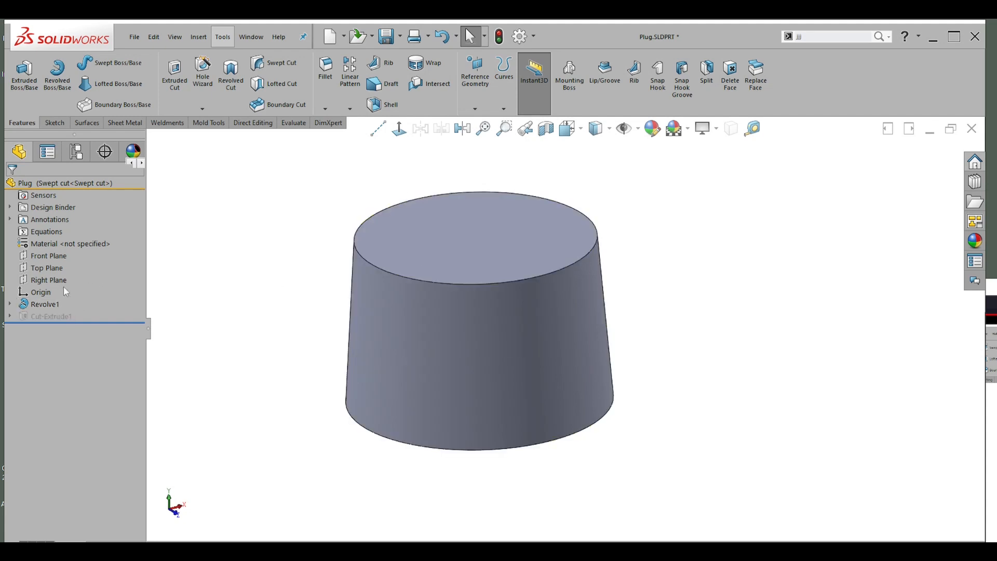
pyautogui.click(51, 257)
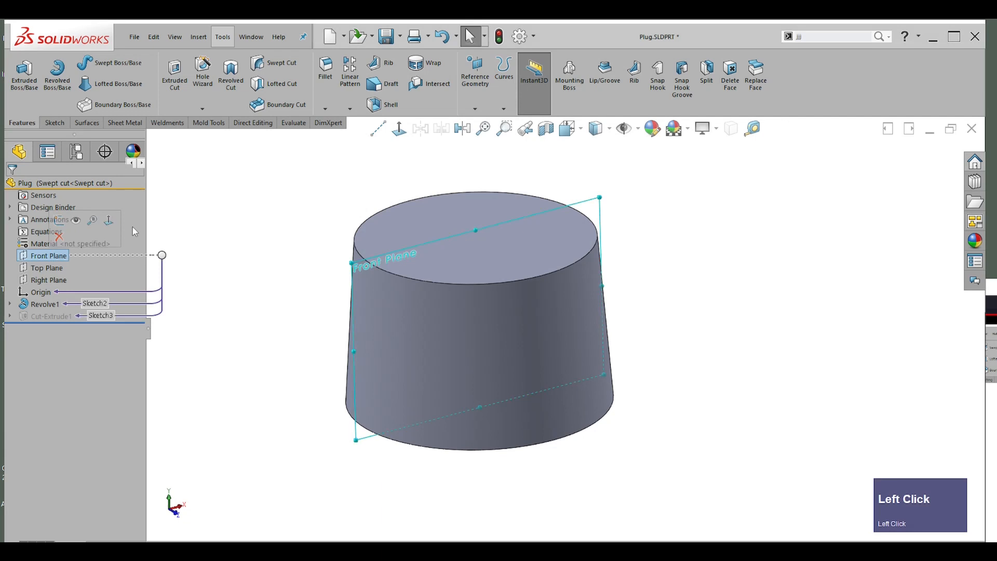
pyautogui.click(60, 224)
pyautogui.scroll(2, 828, 256)
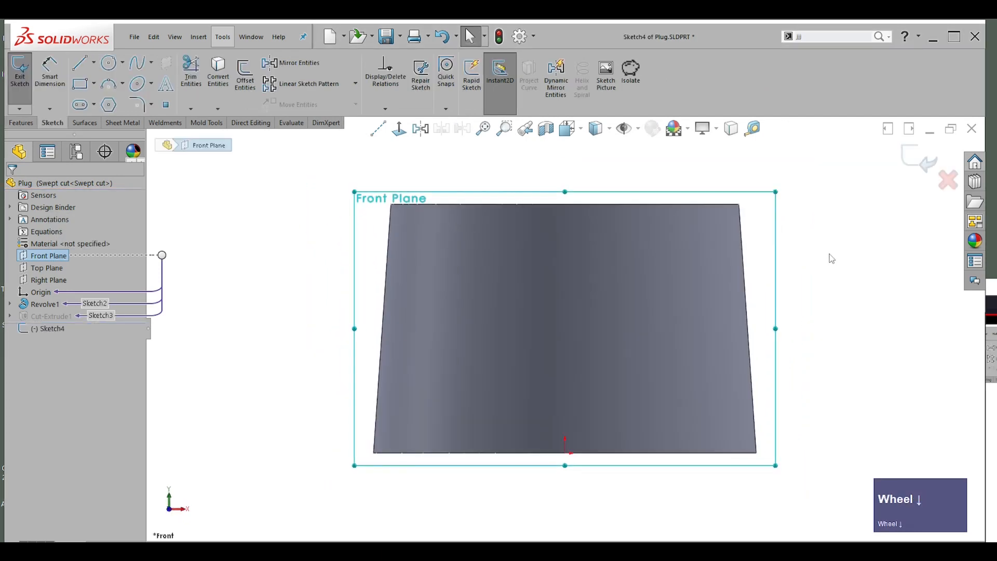
pyautogui.rightClick(830, 258)
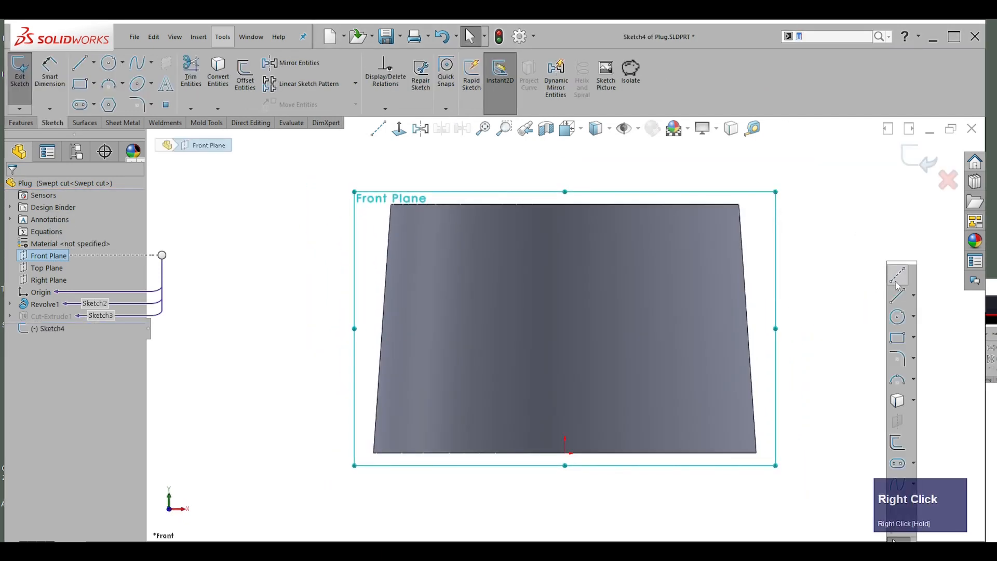
pyautogui.click(897, 279)
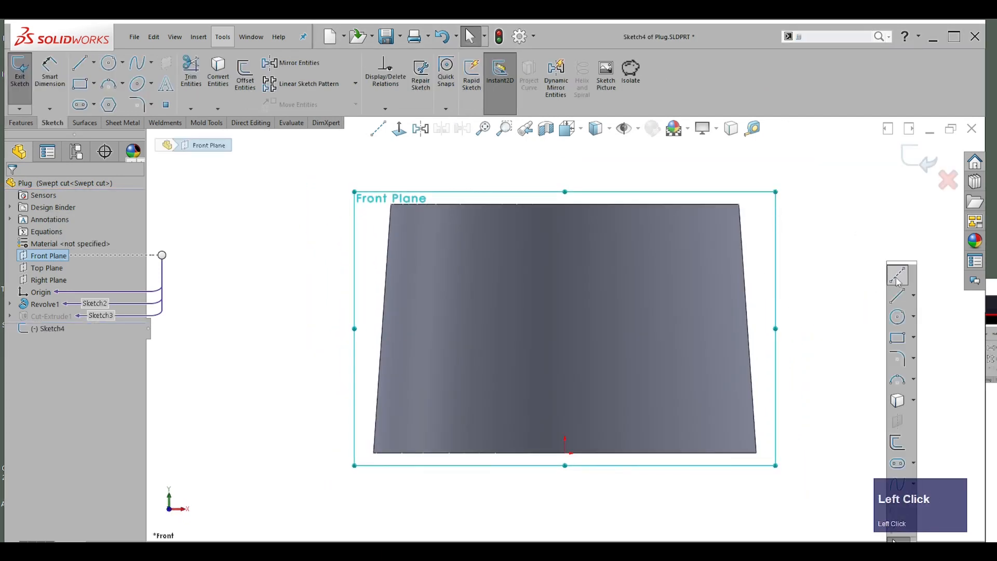
pyautogui.click(565, 453)
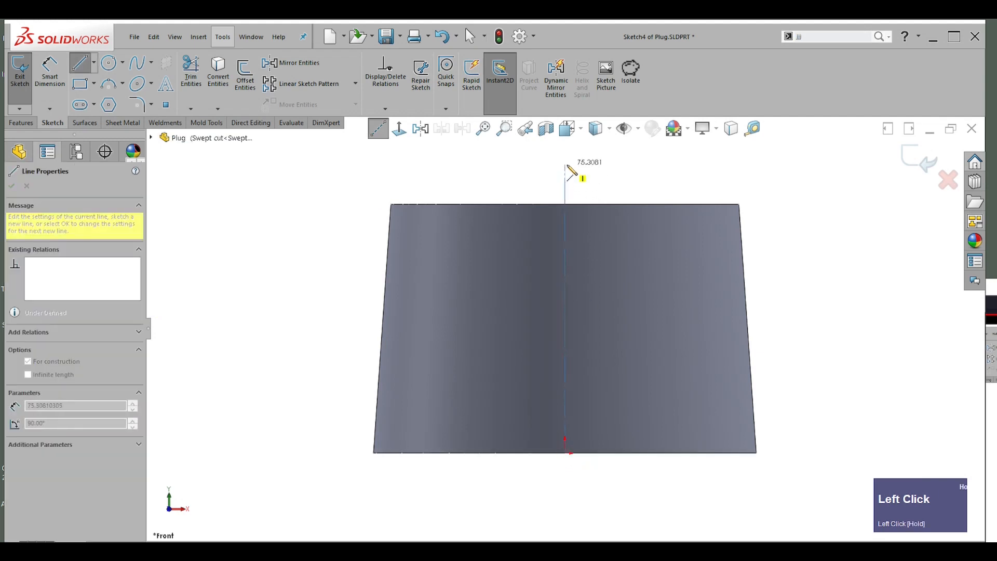
pyautogui.click(585, 171)
pyautogui.scroll(-2, 586, 172)
pyautogui.scroll(1, 596, 187)
pyautogui.press('Escape')
pyautogui.press('Escape')
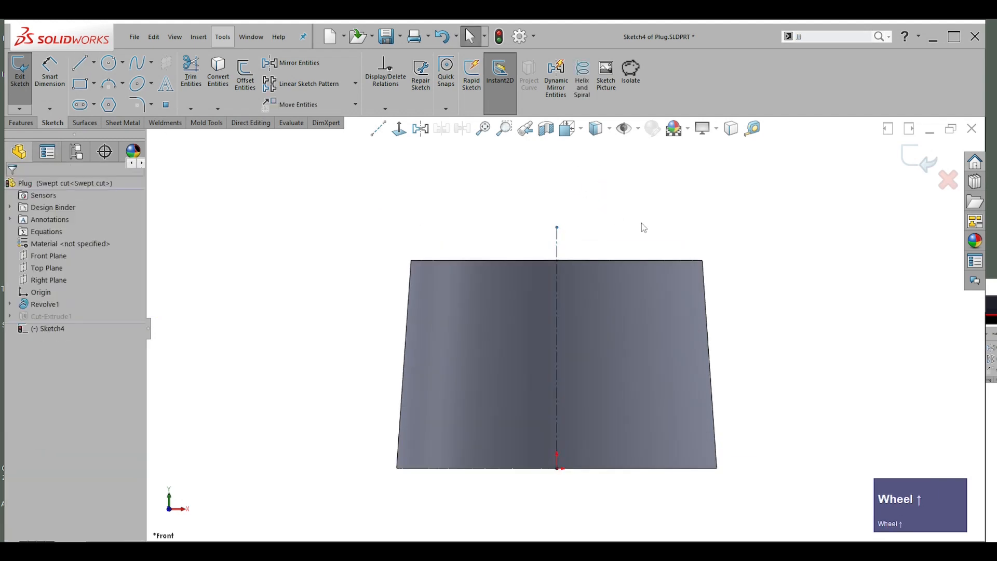
# - Sketch a closed four-line profile overlapping the plug's upper right side, about 46 mm wide with slanted sides about 41 mm long
pyautogui.scroll(-1, 634, 228)
pyautogui.scroll(1, 786, 283)
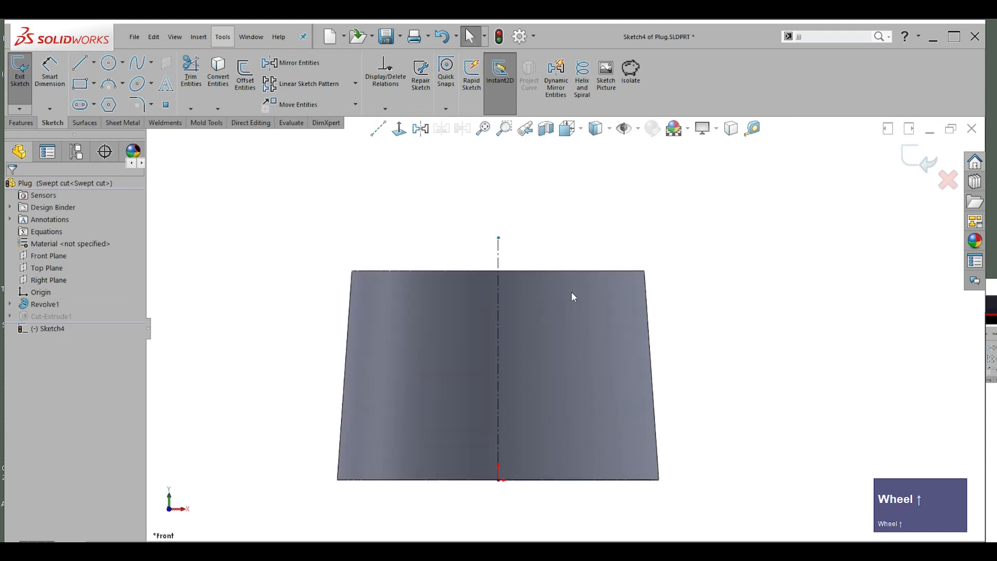
pyautogui.moveTo(731, 259); pyautogui.dragTo(768, 255, button='right')
pyautogui.click(796, 291)
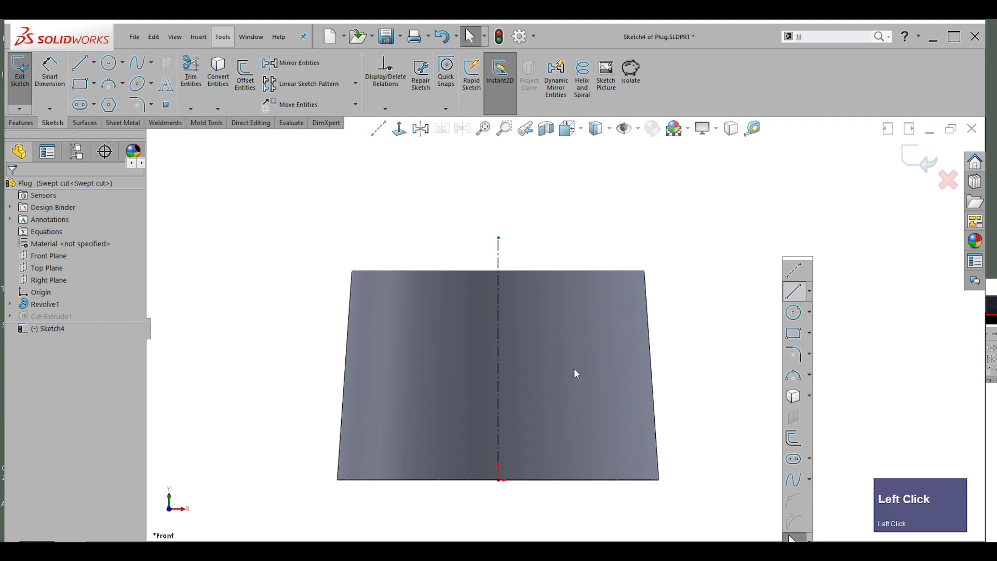
pyautogui.click(556, 374)
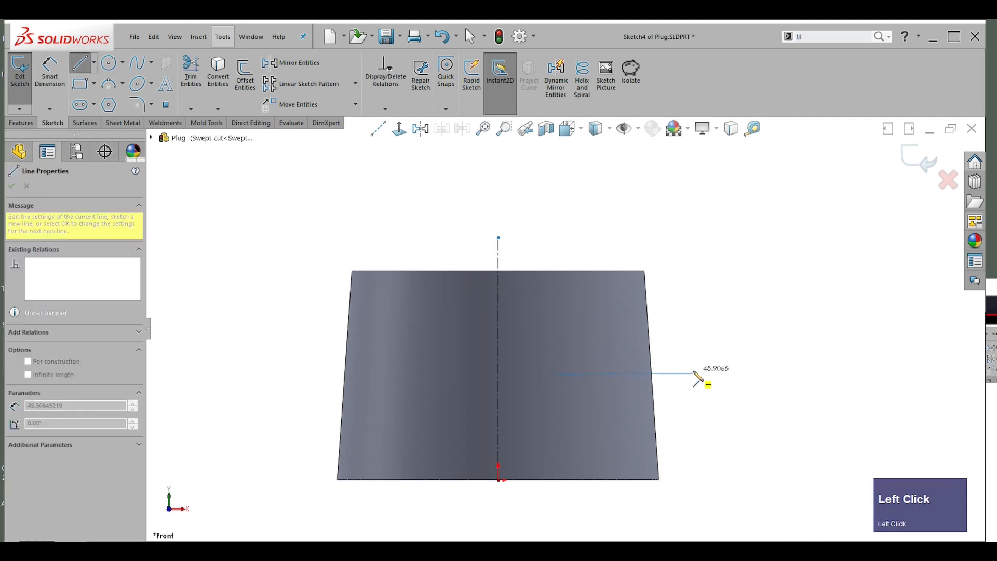
pyautogui.click(692, 374)
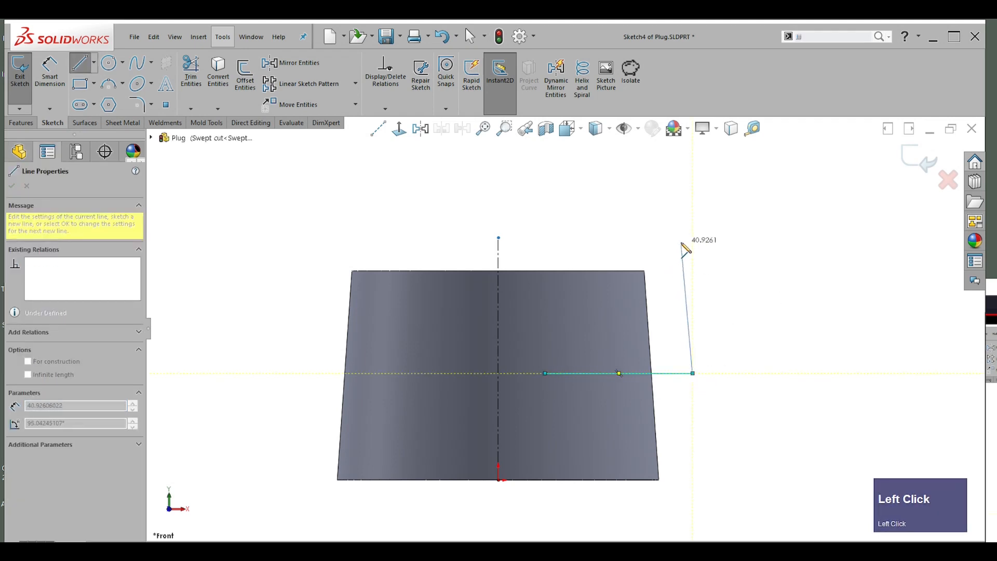
pyautogui.click(681, 242)
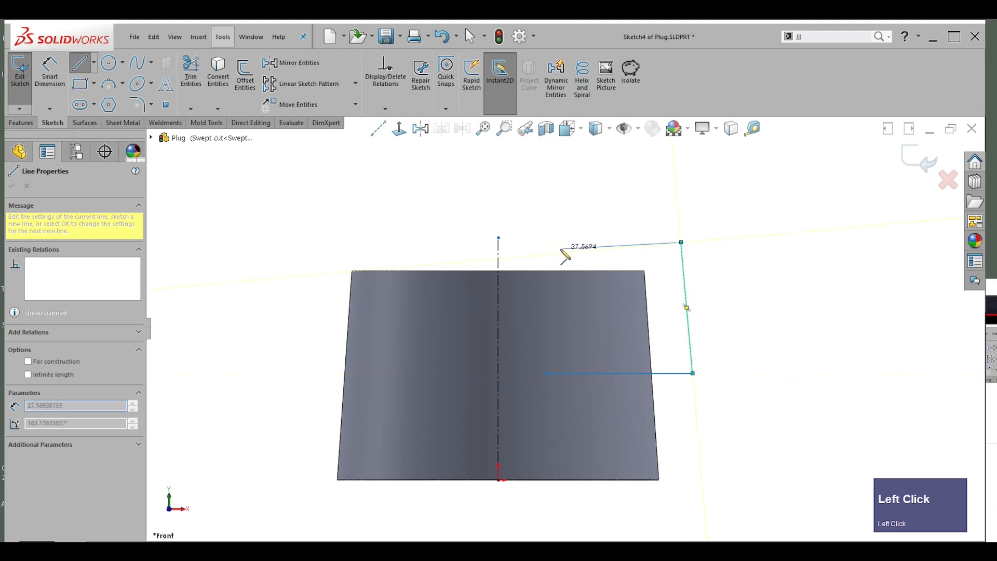
pyautogui.click(535, 242)
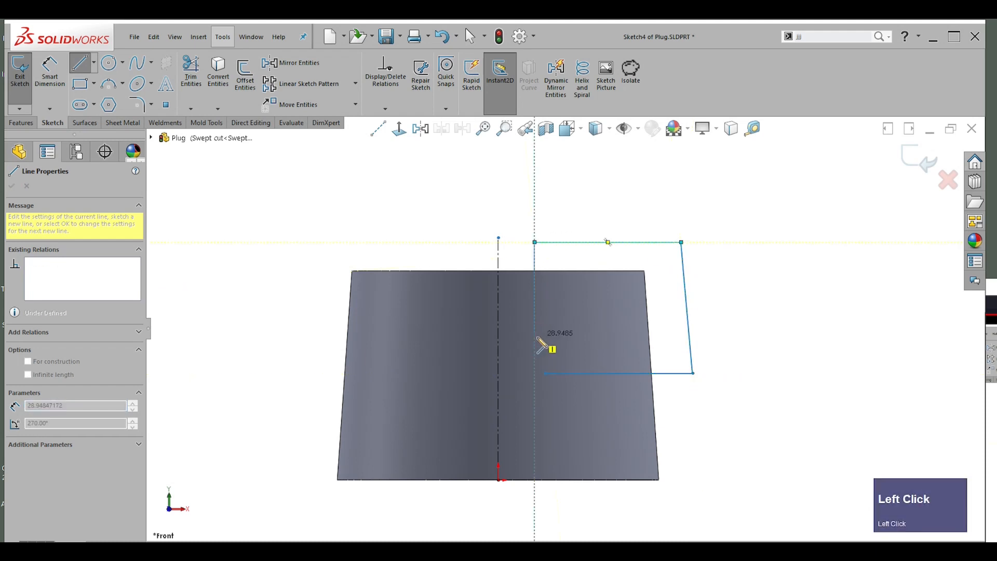
pyautogui.click(545, 373)
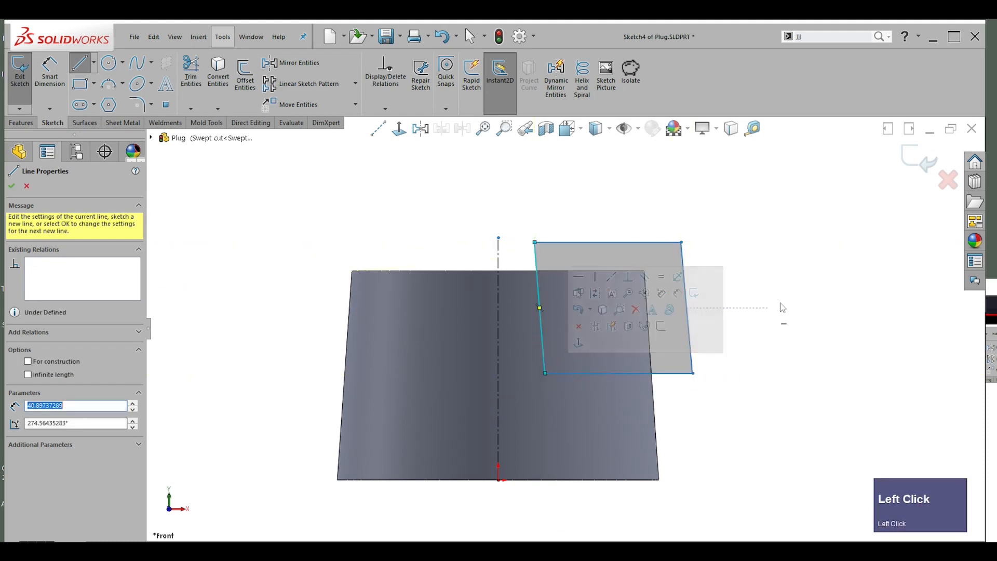
pyautogui.press('Escape')
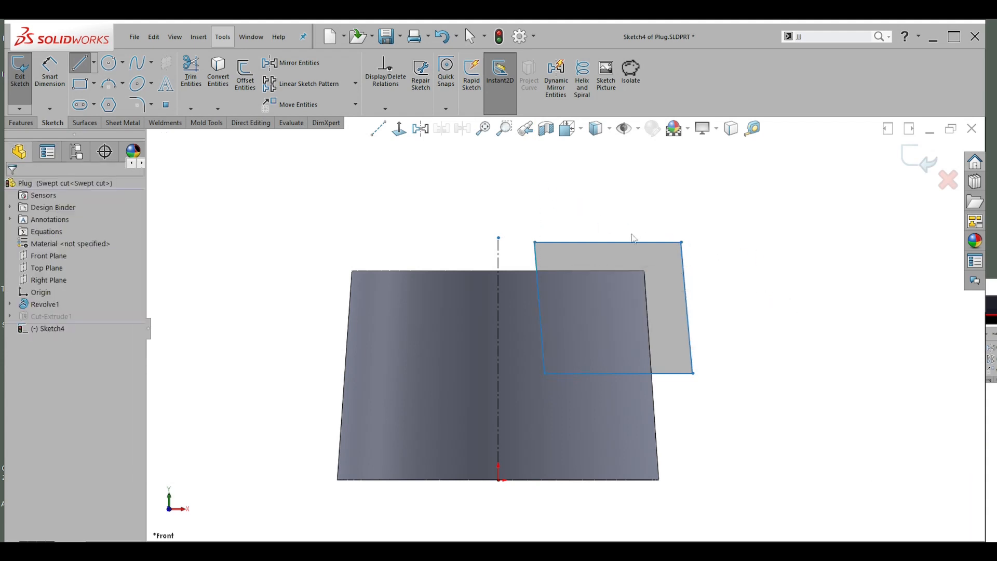
# - Mirror the four profile lines about the vertical centreline, keeping the originals
pyautogui.click(646, 259)
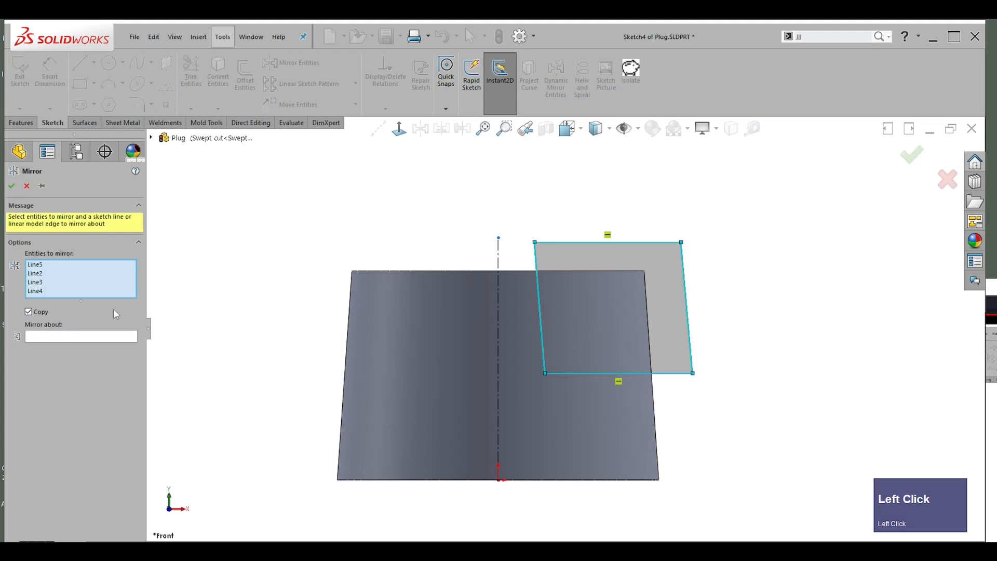
pyautogui.click(86, 340)
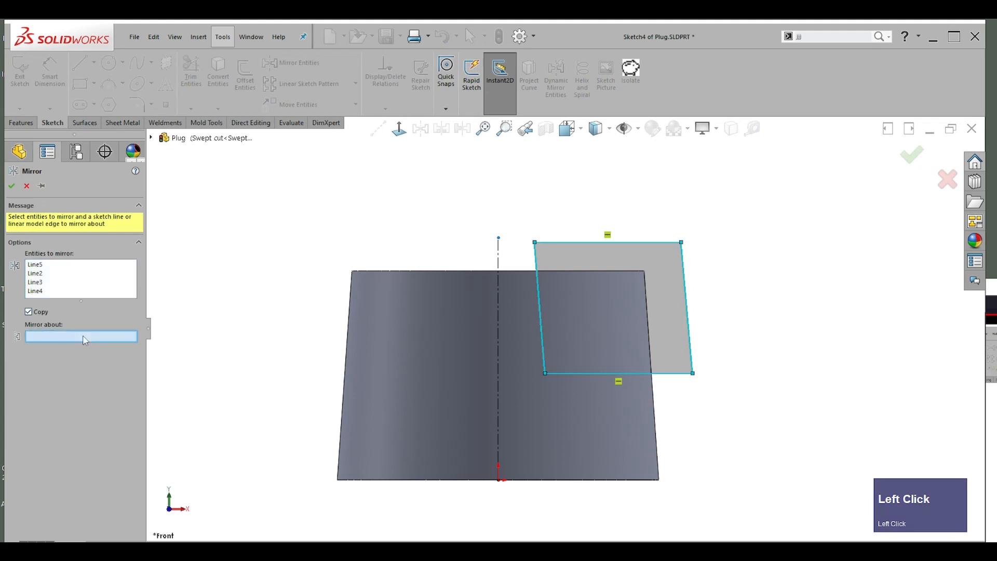
pyautogui.click(48, 340)
pyautogui.click(498, 319)
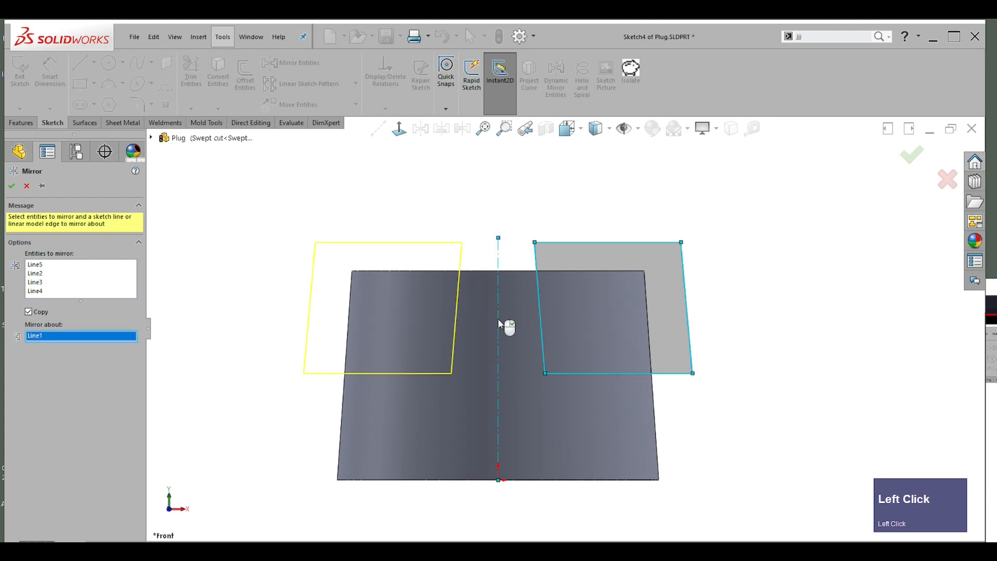
pyautogui.rightClick(392, 184)
pyautogui.click(414, 258)
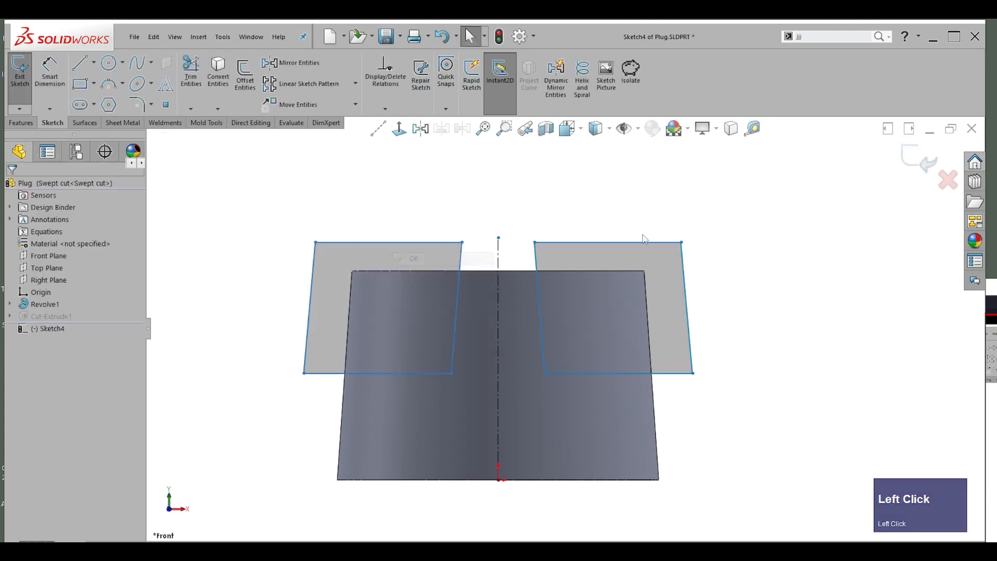
# - Dimension the vertical distance from the right profile's lower line to the origin, accepting the drawn value
pyautogui.moveTo(775, 330); pyautogui.dragTo(699, 338, button='right')
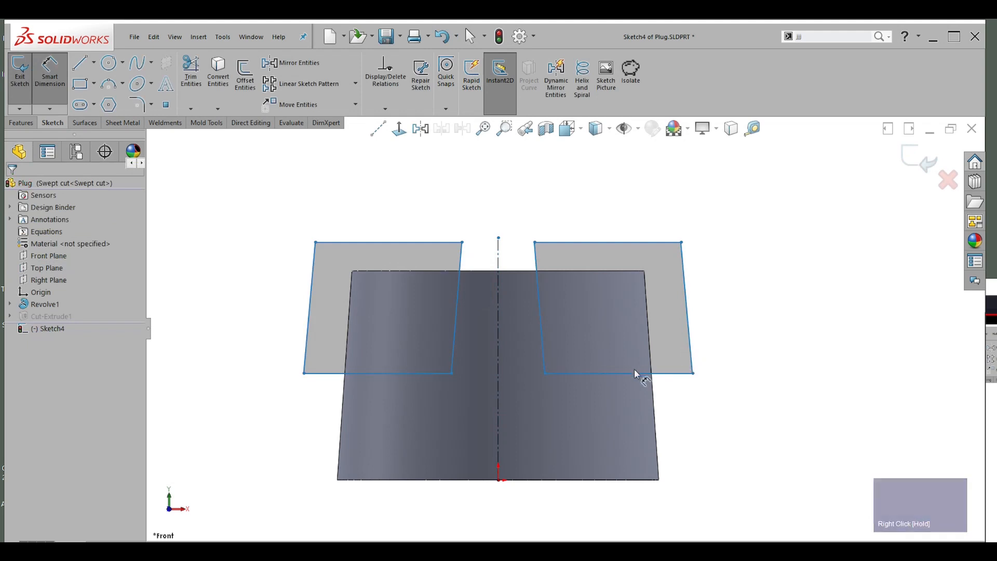
pyautogui.click(676, 375)
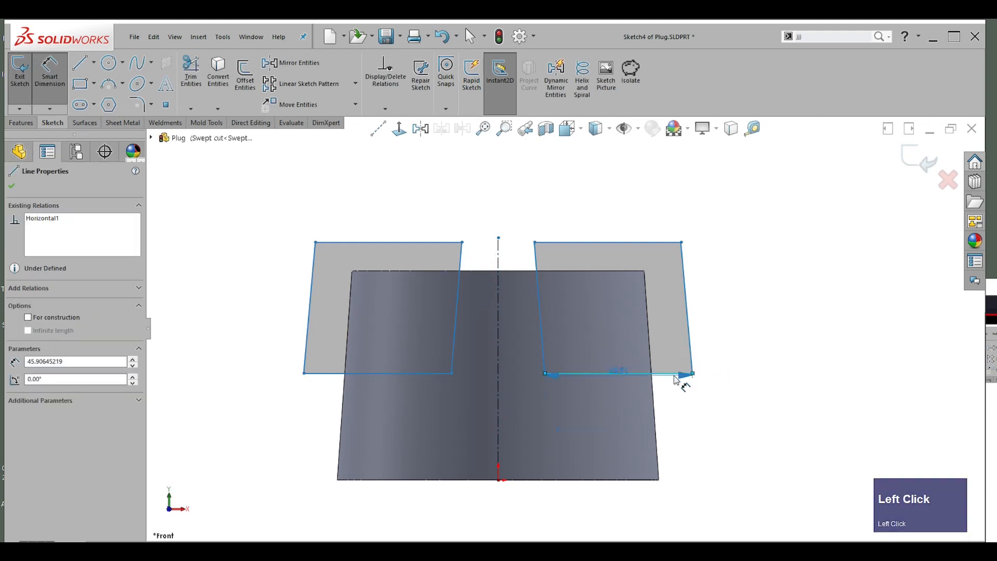
pyautogui.click(500, 479)
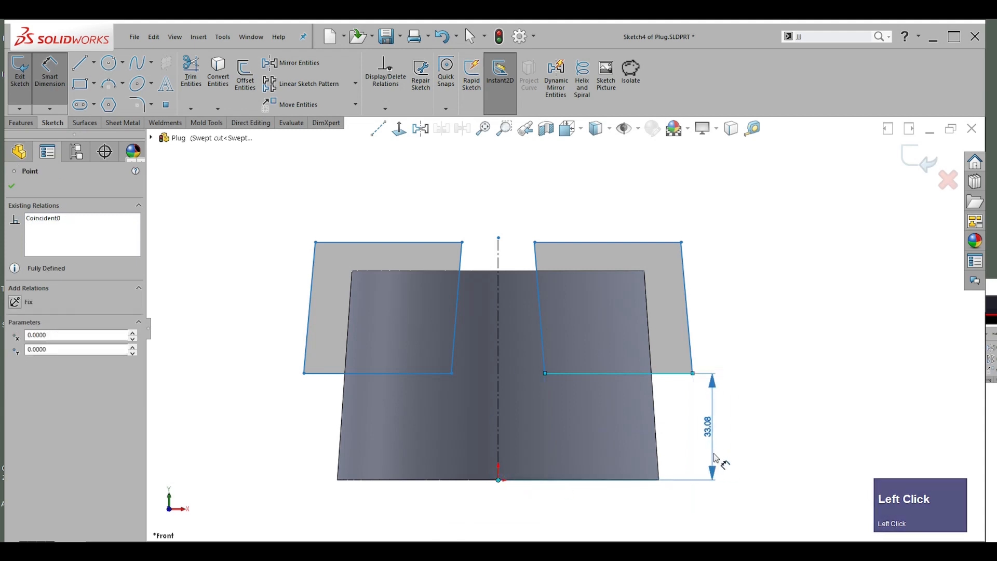
pyautogui.click(729, 425)
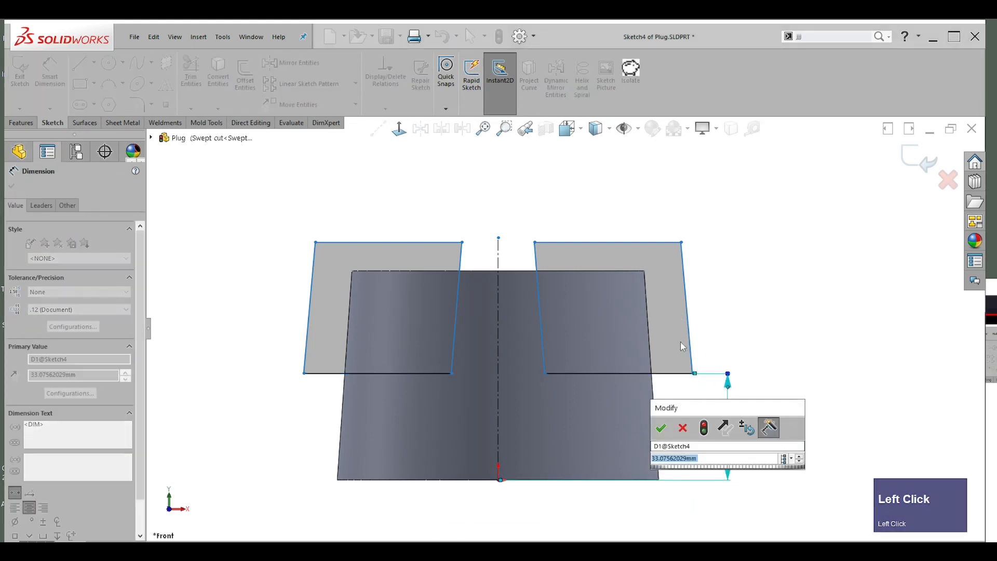
pyautogui.click(662, 428)
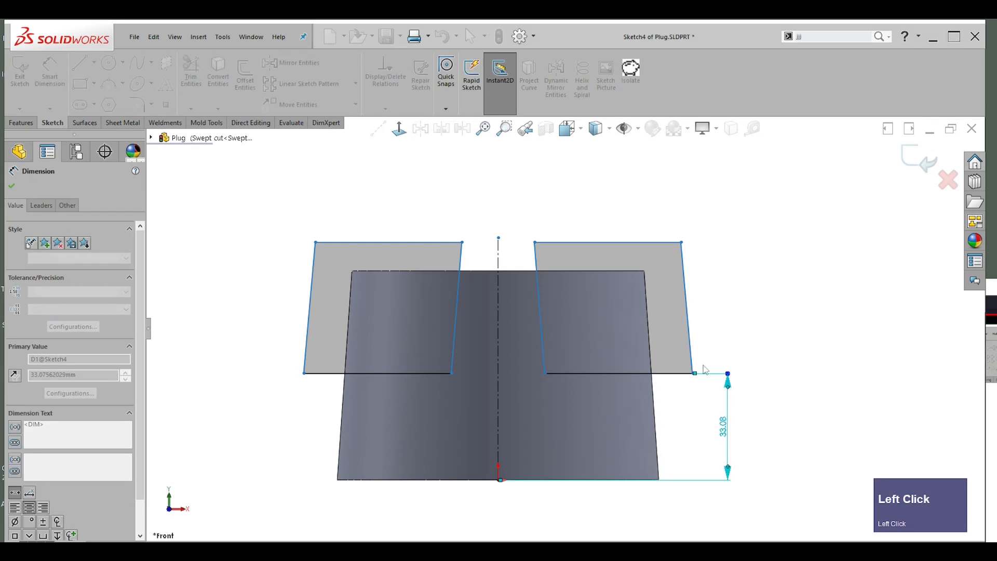
pyautogui.click(677, 376)
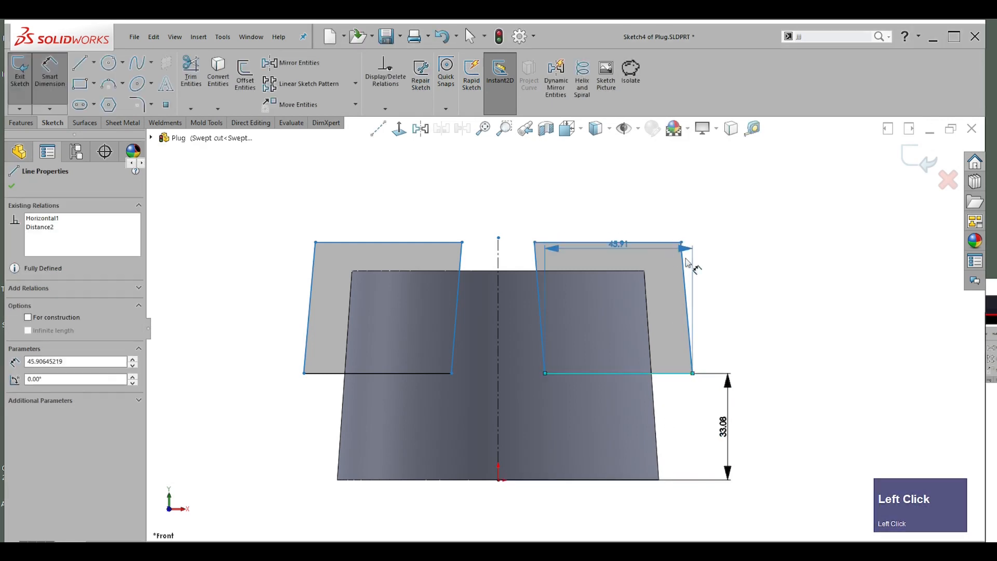
pyautogui.press('Escape')
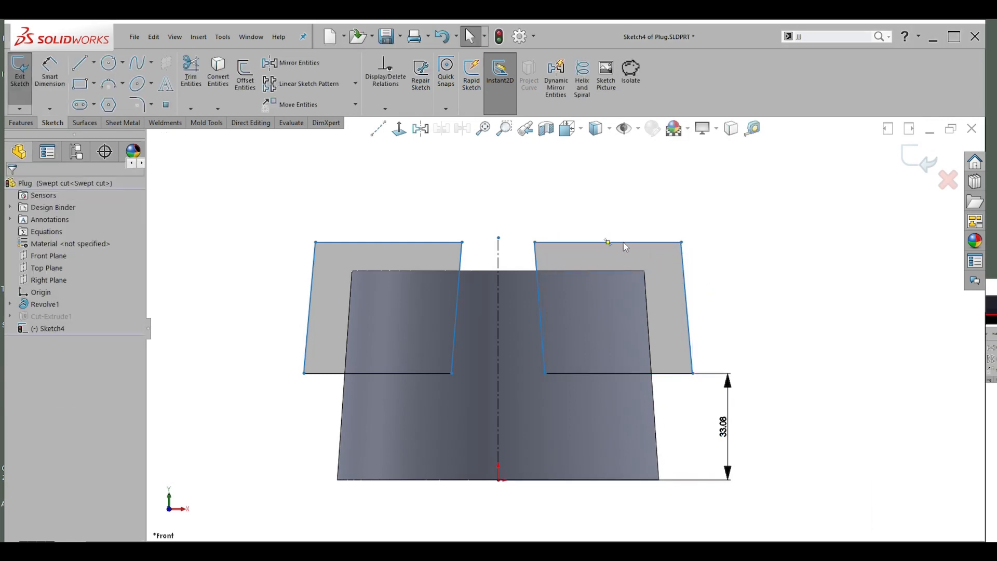
# - Make the right profile's upper line collinear with the plug's top edge and its outer side line vertical
pyautogui.click(623, 241)
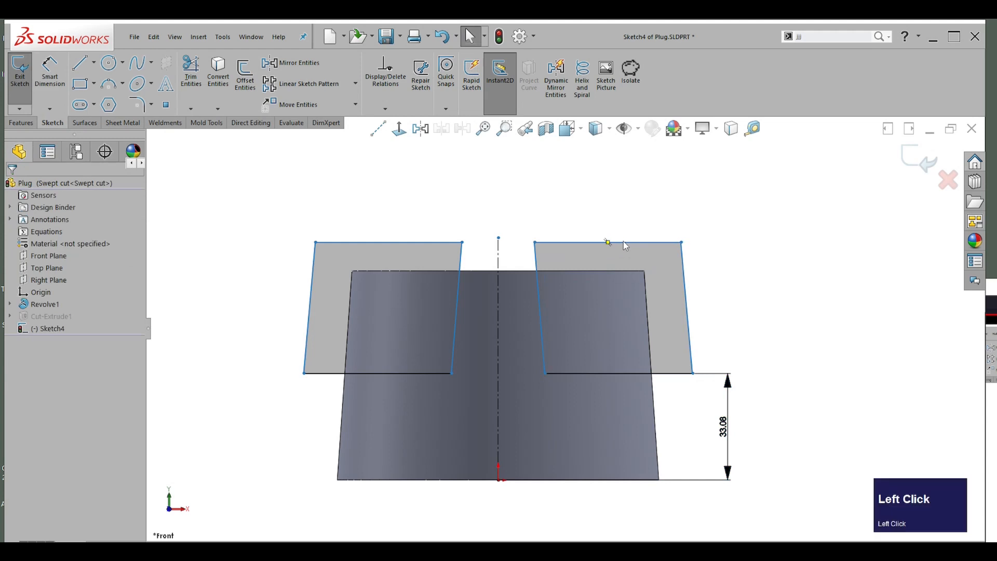
pyautogui.keyDown('shift'); pyautogui.click(592, 269); pyautogui.keyUp('shift')
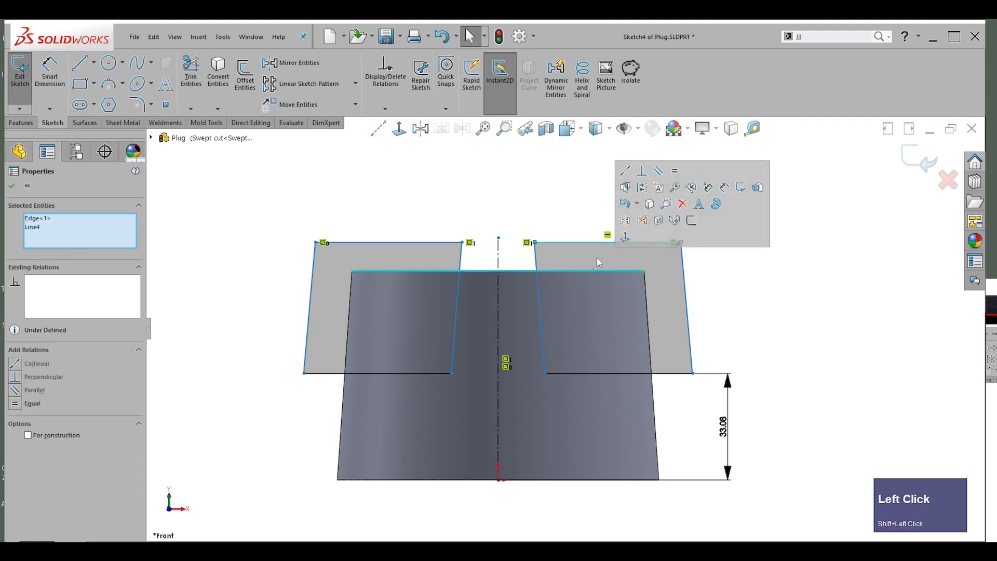
pyautogui.click(684, 258)
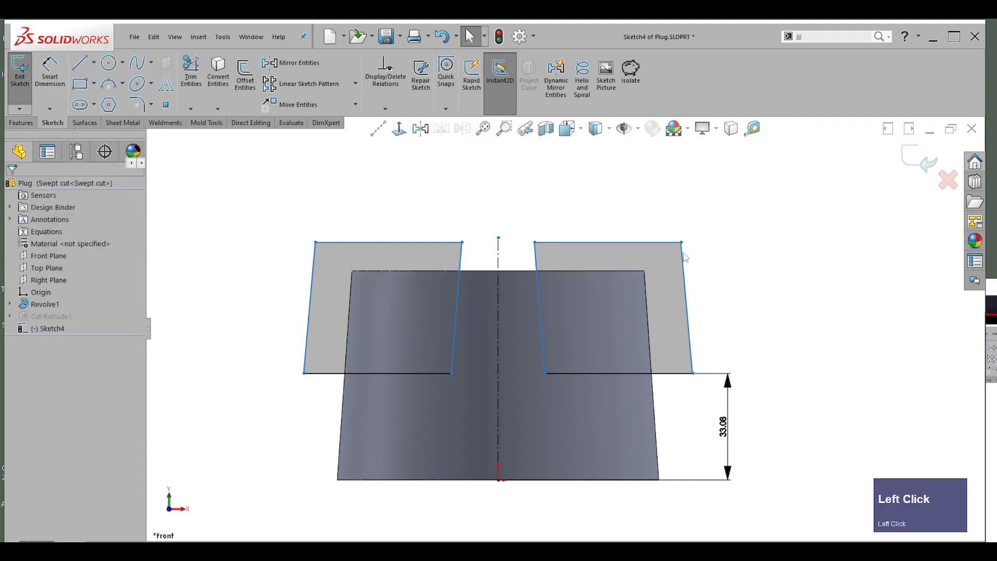
pyautogui.click(629, 245)
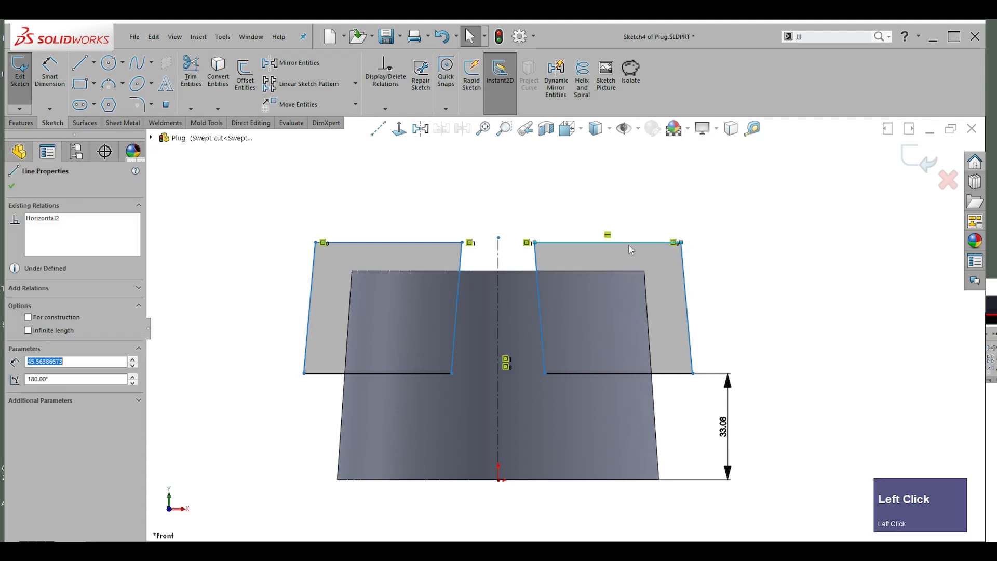
pyautogui.keyDown('shift'); pyautogui.click(593, 269); pyautogui.keyUp('shift')
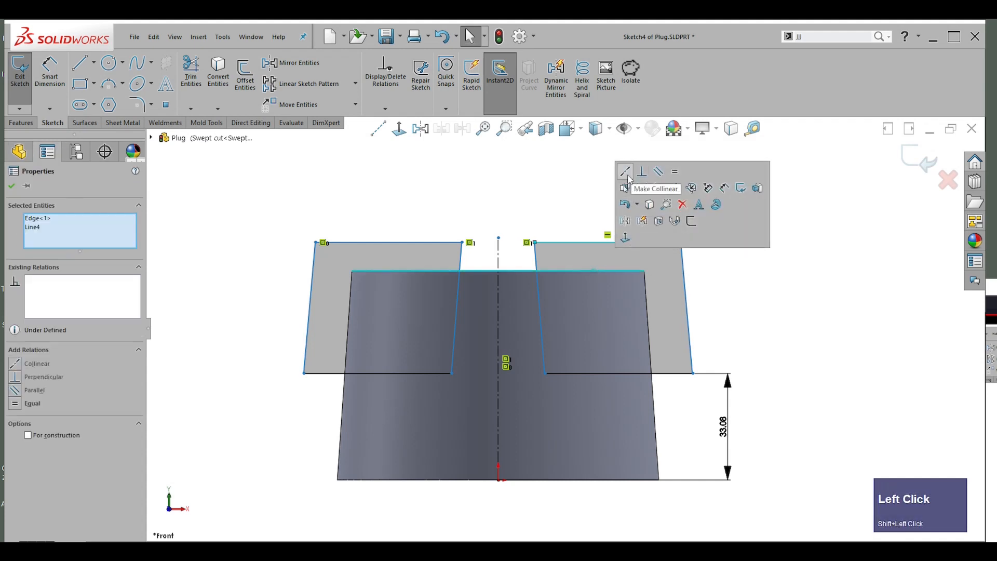
pyautogui.click(625, 171)
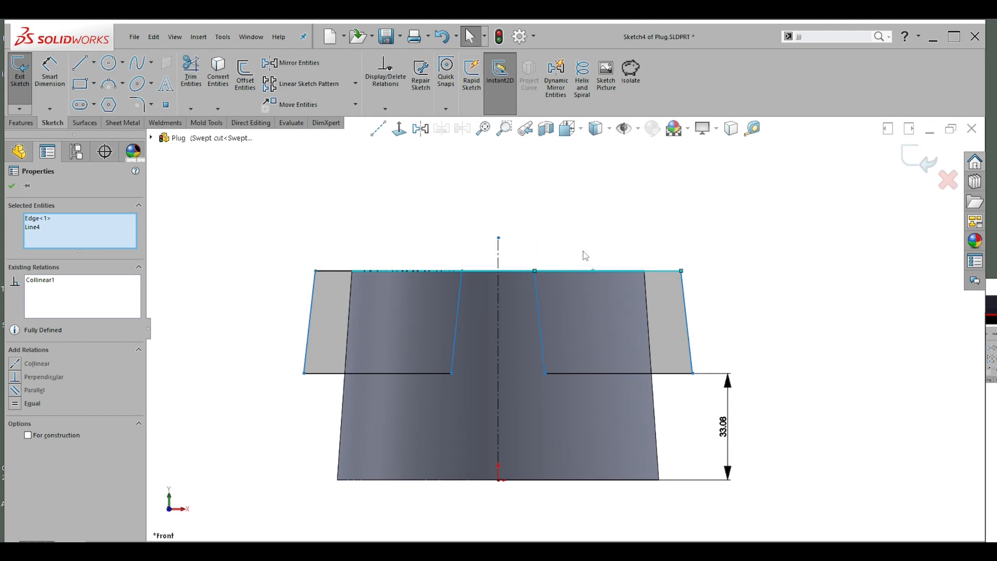
pyautogui.click(731, 294)
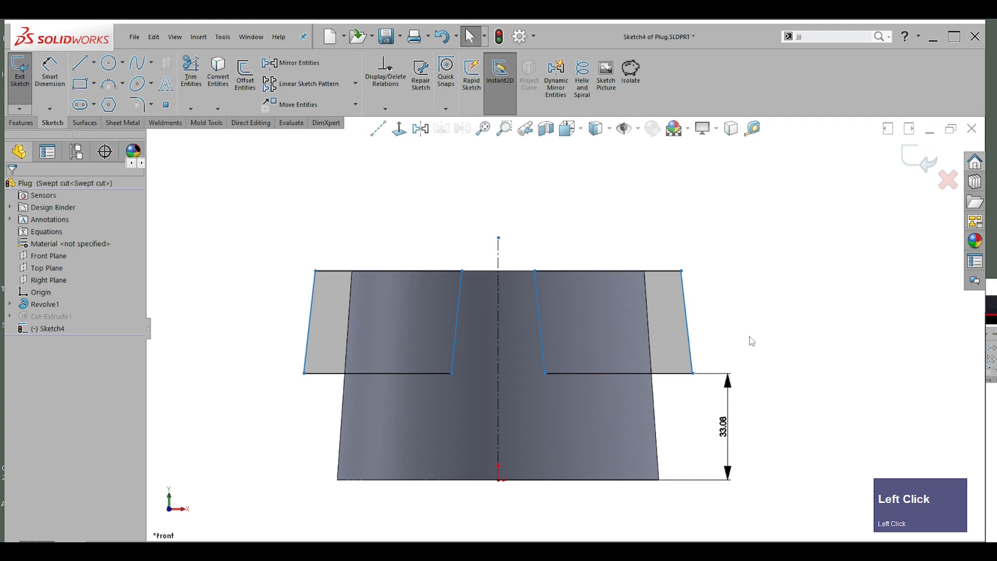
pyautogui.click(687, 327)
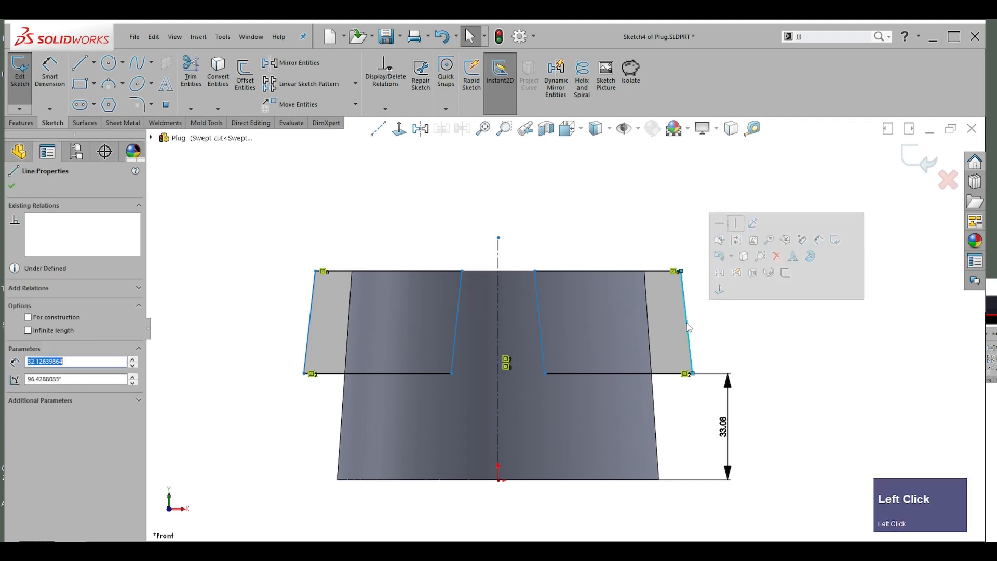
pyautogui.click(736, 224)
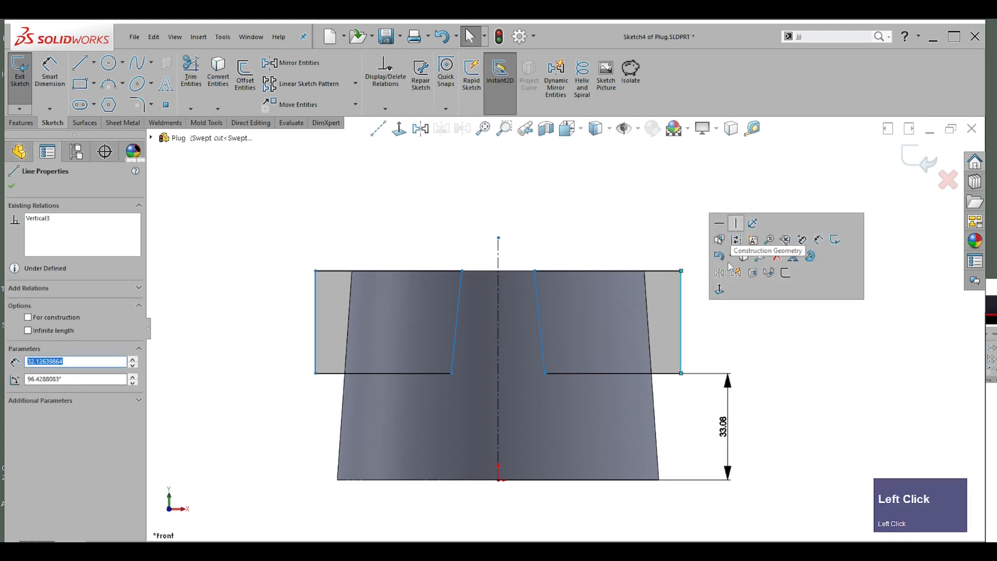
# - Dimension the horizontal distance from the vertical centreline to the right profile's outer side line as 60 mm
pyautogui.click(746, 345)
pyautogui.scroll(2, 746, 343)
pyautogui.moveTo(743, 337); pyautogui.dragTo(740, 271, button='right')
pyautogui.scroll(2, 655, 354)
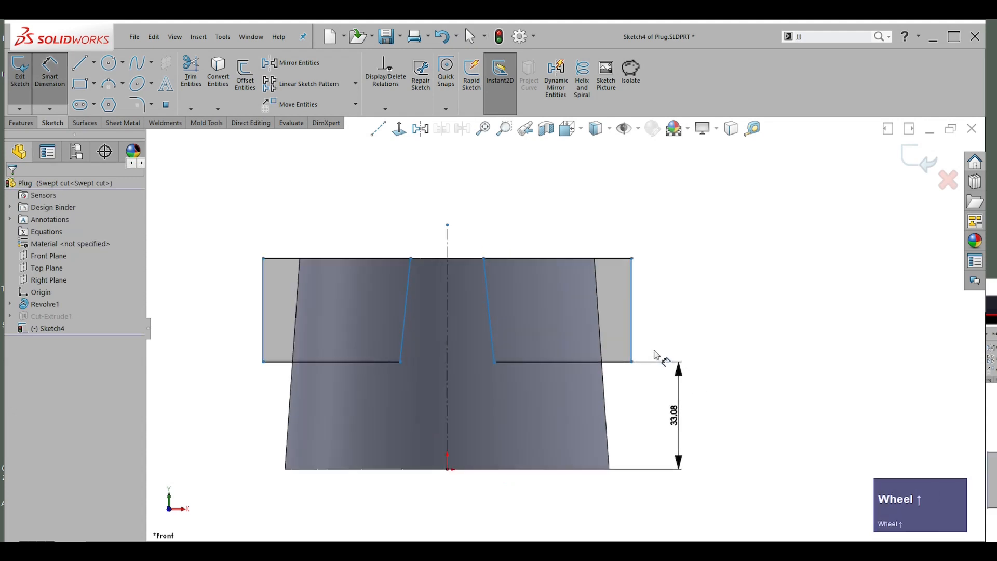
pyautogui.click(632, 329)
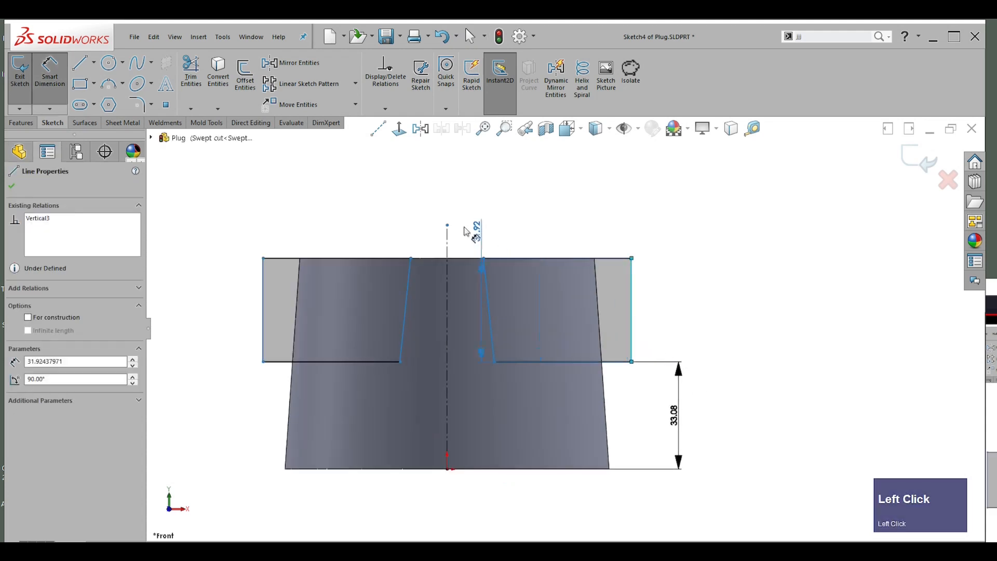
pyautogui.click(594, 259)
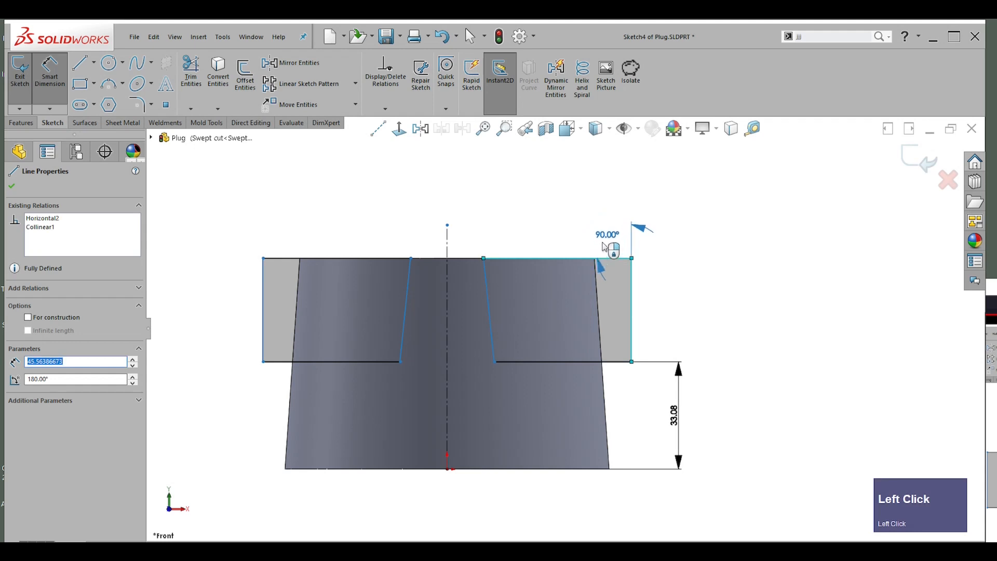
pyautogui.click(597, 266)
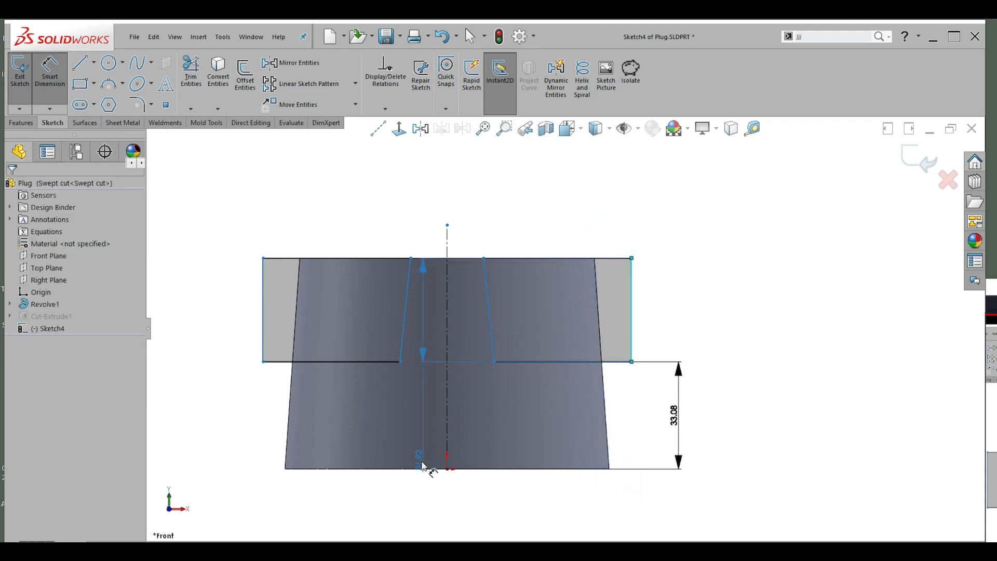
pyautogui.click(447, 243)
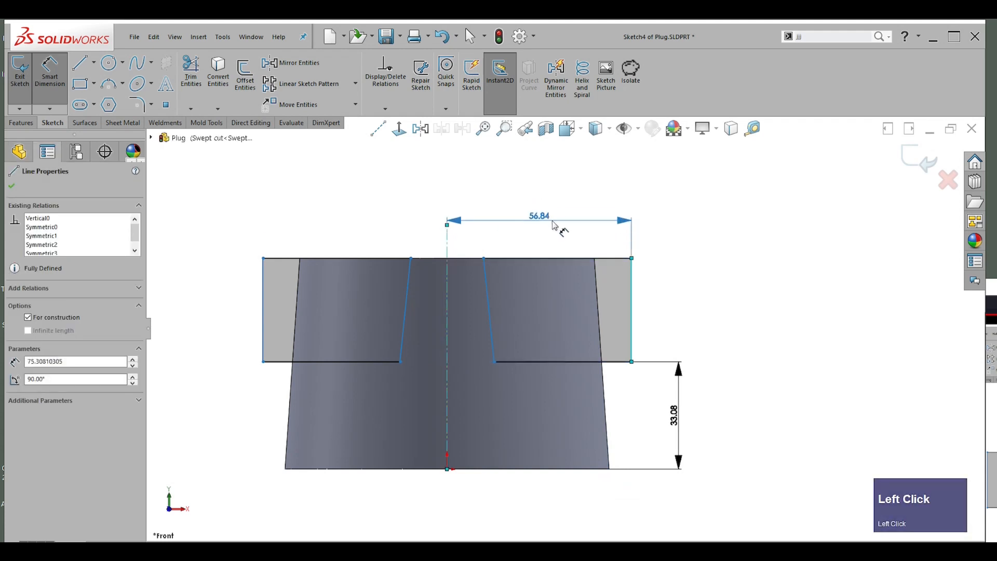
pyautogui.click(570, 200)
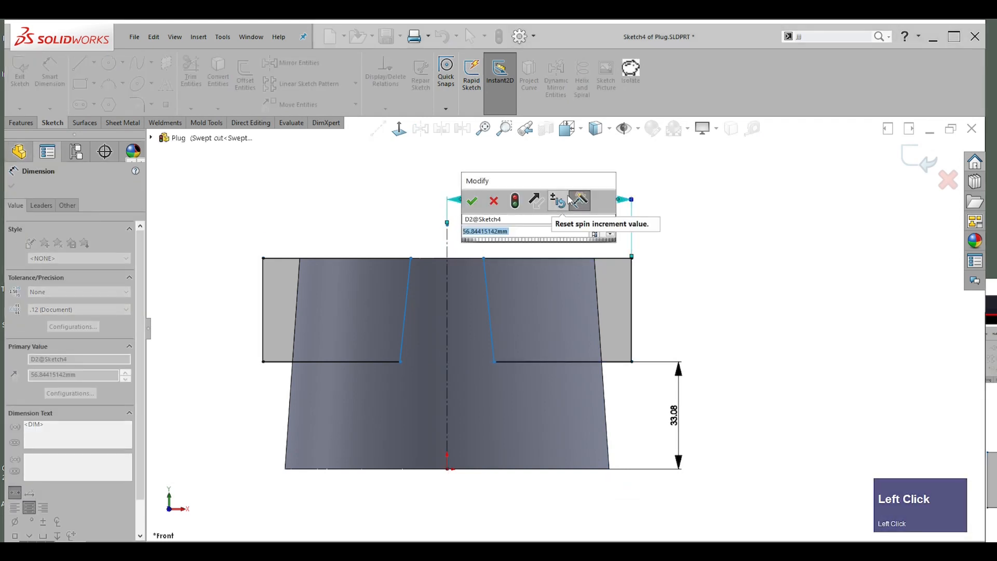
pyautogui.press('Return')
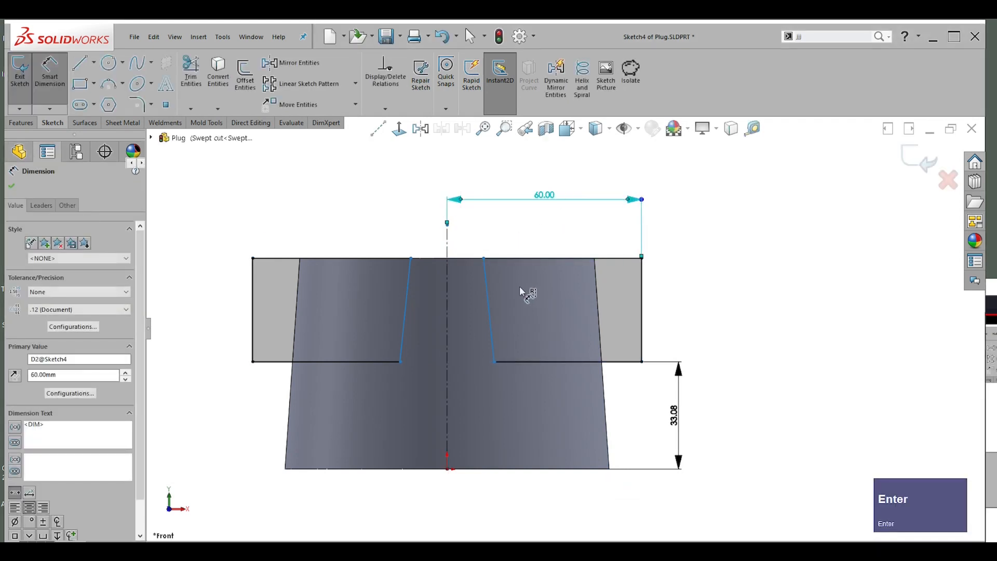
# - Dimension the angle of the right profile's slanted inner line from the vertical as 5°
pyautogui.click(484, 279)
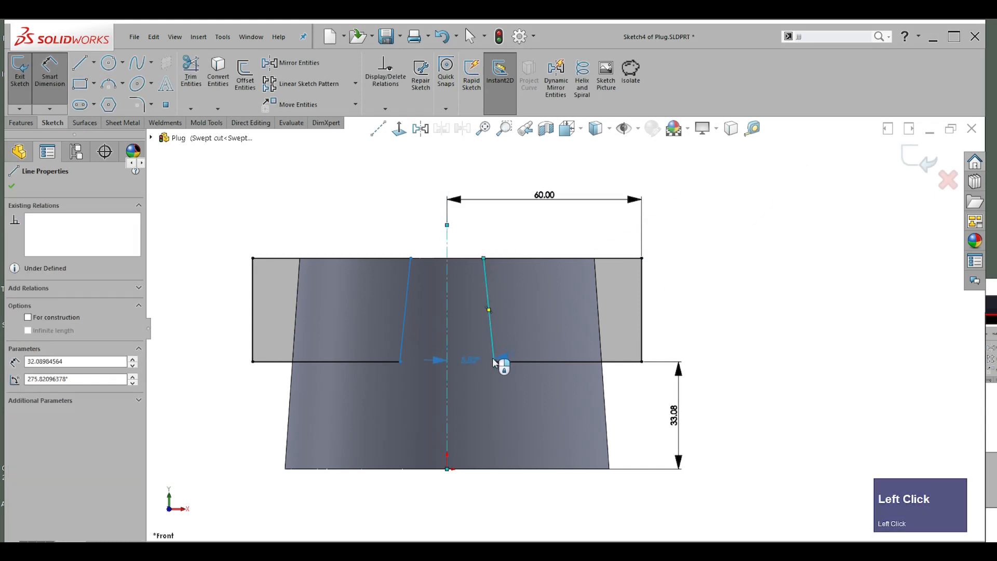
pyautogui.click(496, 357)
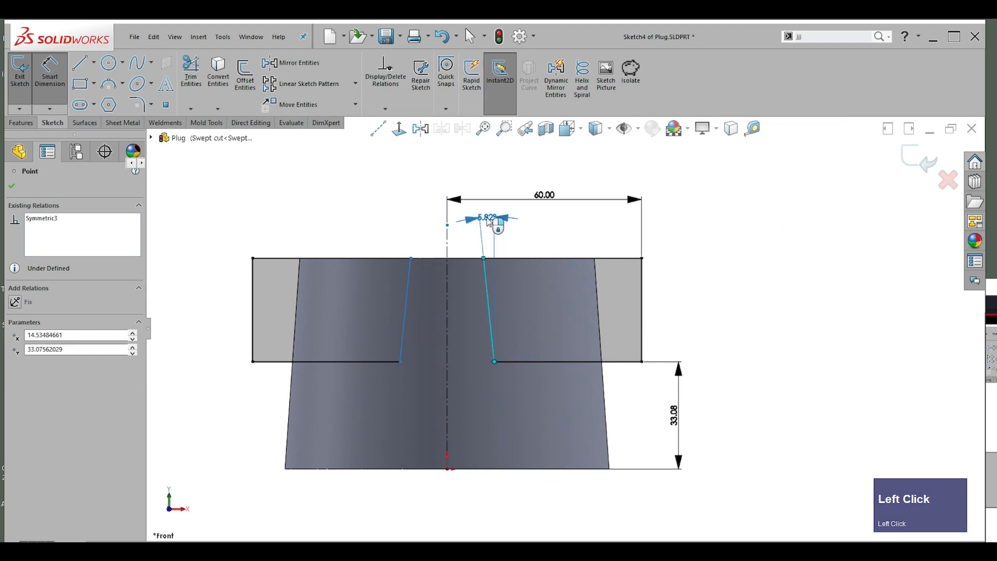
pyautogui.click(490, 219)
pyautogui.write('5.00deg')
pyautogui.press('Return')
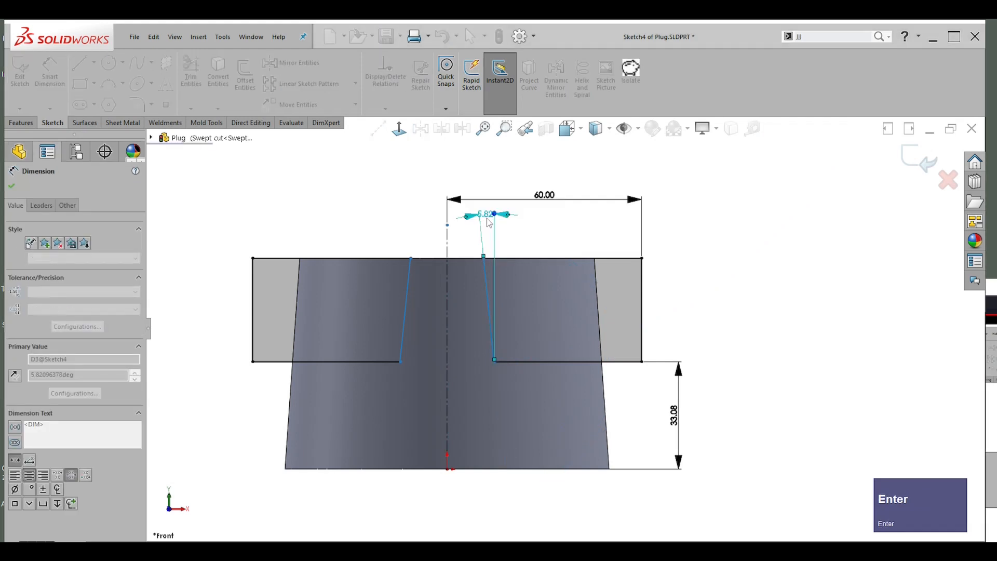
# - Dimension the horizontal distance between the lower inner corners of the two mirrored profiles as 28 mm
pyautogui.click(402, 362)
pyautogui.click(493, 361)
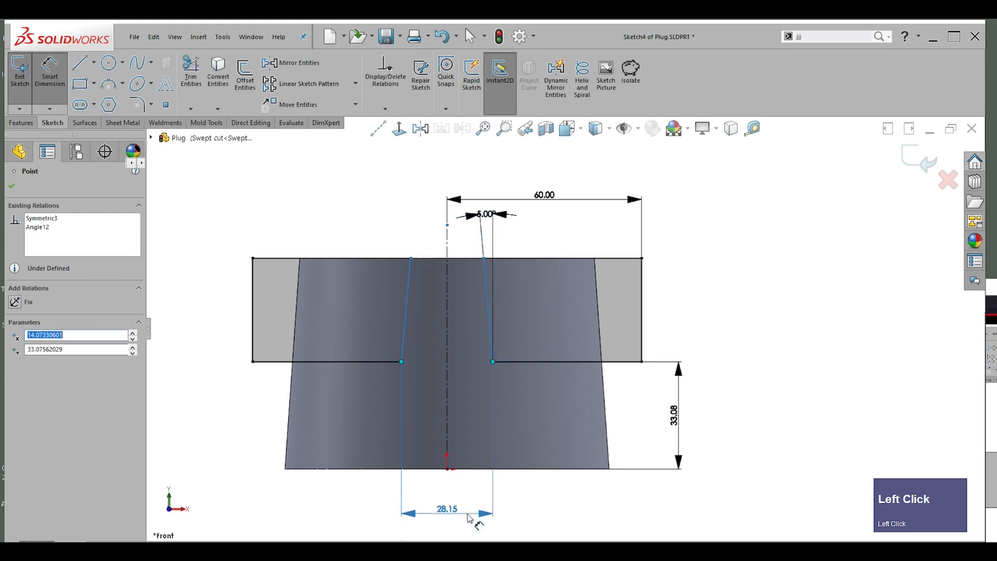
pyautogui.click(446, 510)
pyautogui.write('2')
pyautogui.press('Return')
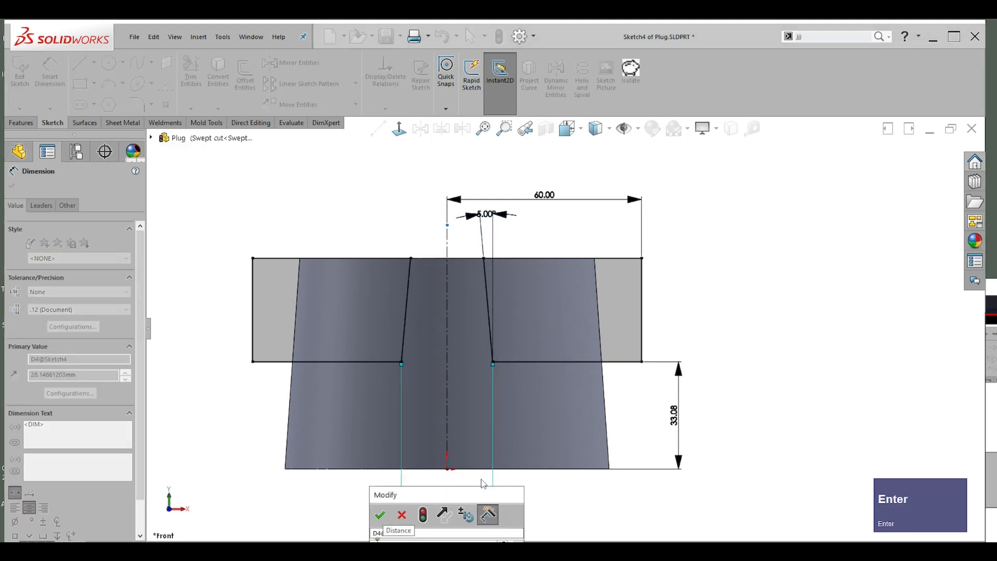
pyautogui.click(694, 316)
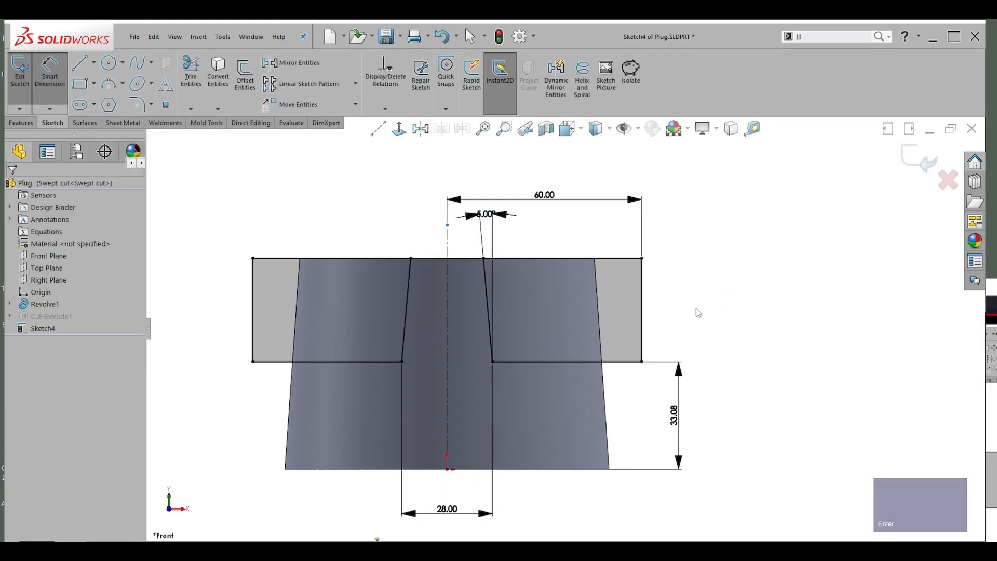
# - Delete the horizontal relation from the right profile's lower line
pyautogui.scroll(1, 625, 360)
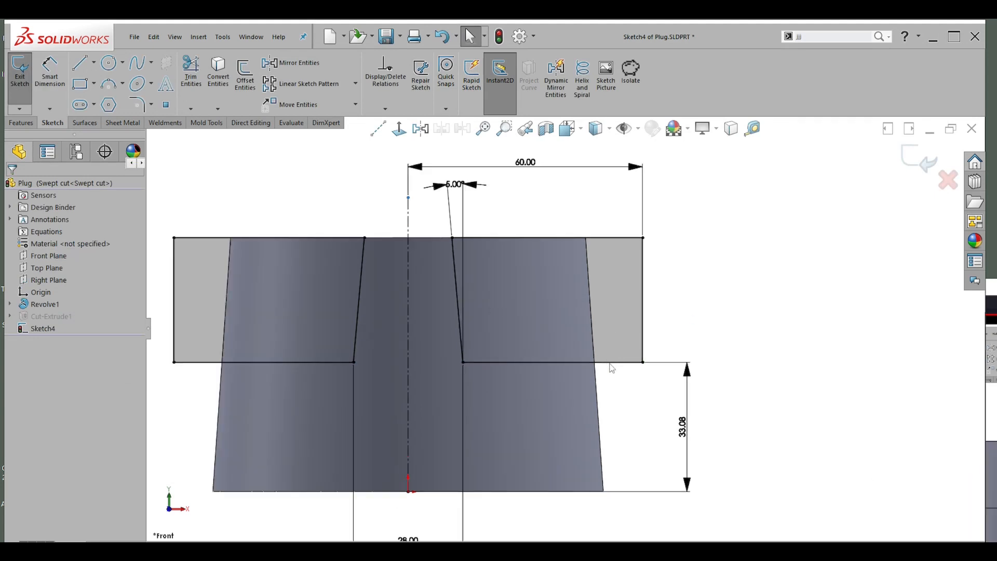
pyautogui.click(606, 363)
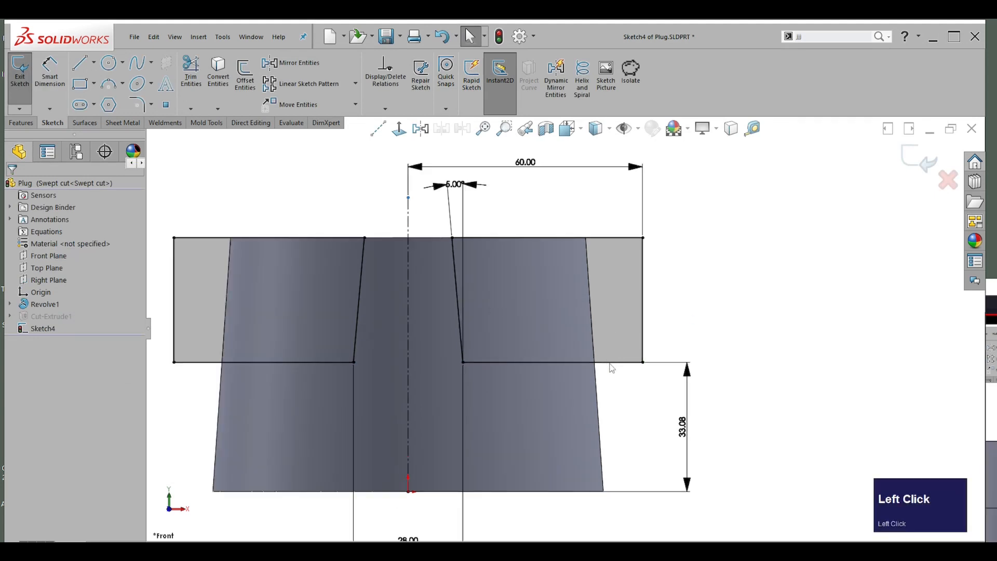
pyautogui.click(553, 372)
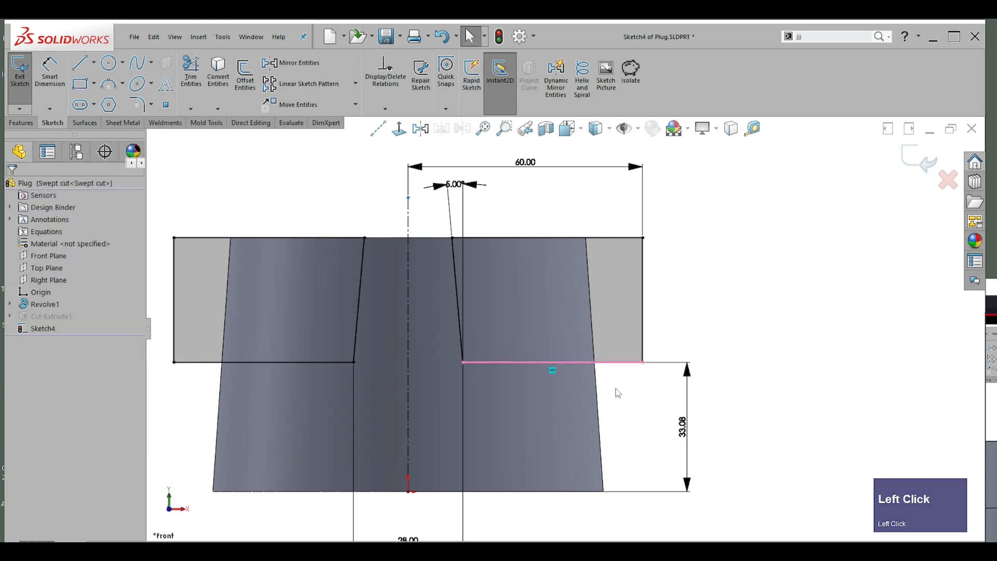
pyautogui.press('Delete')
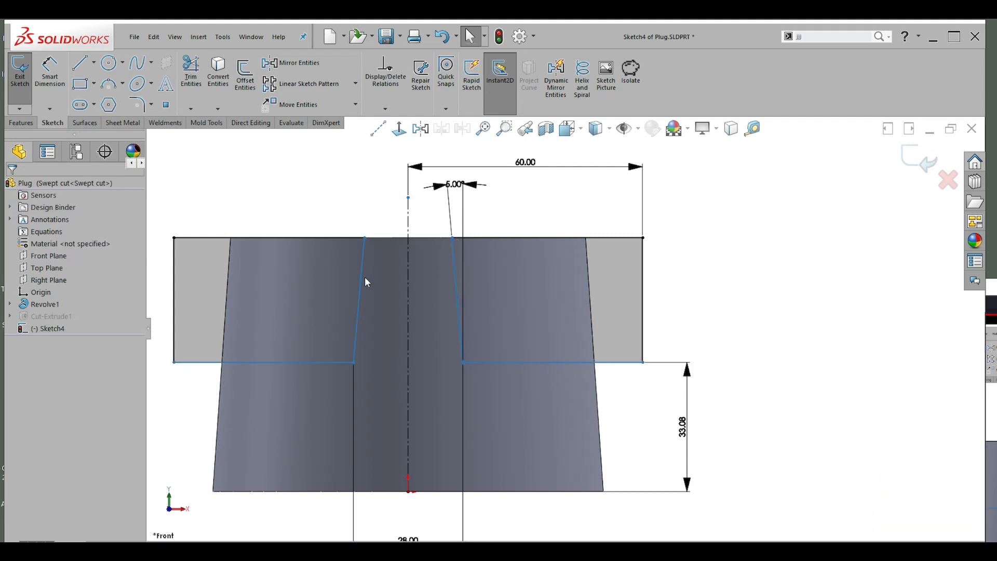
# - Dimension the angle between the right profile's outer side line and its lower line, accepting the drawn value
pyautogui.scroll(2, 706, 310)
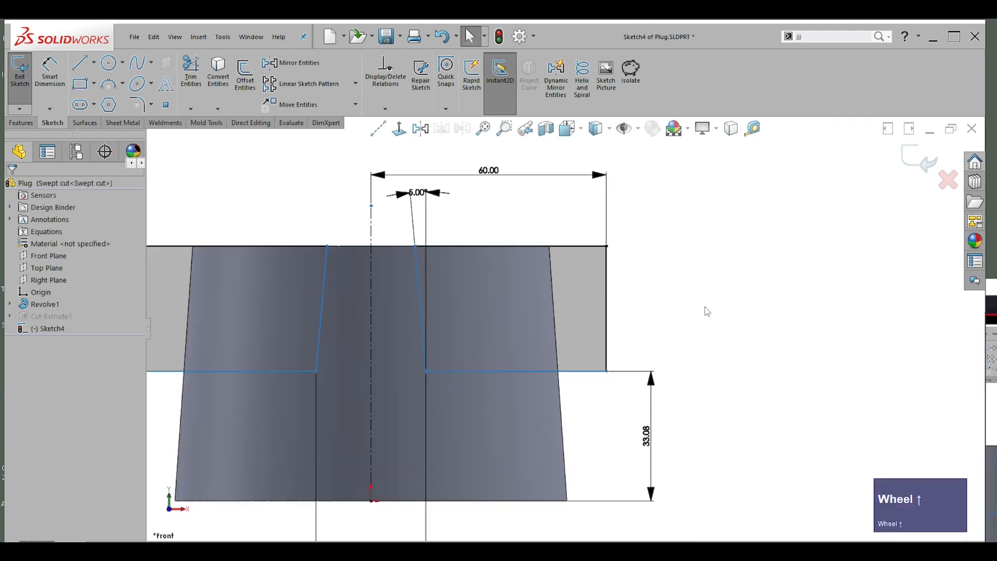
pyautogui.moveTo(693, 321); pyautogui.dragTo(627, 296, button='right')
pyautogui.click(607, 293)
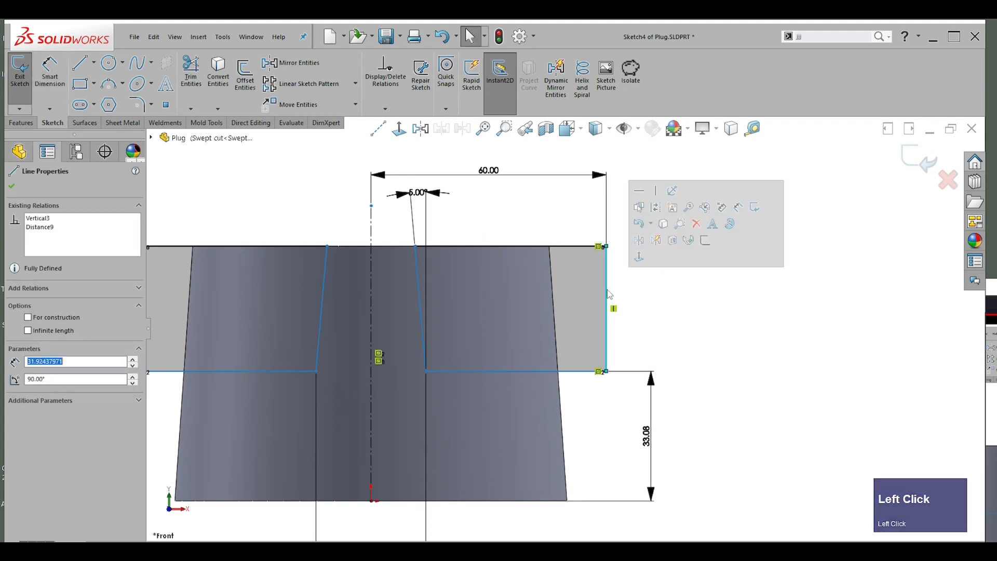
pyautogui.click(639, 311)
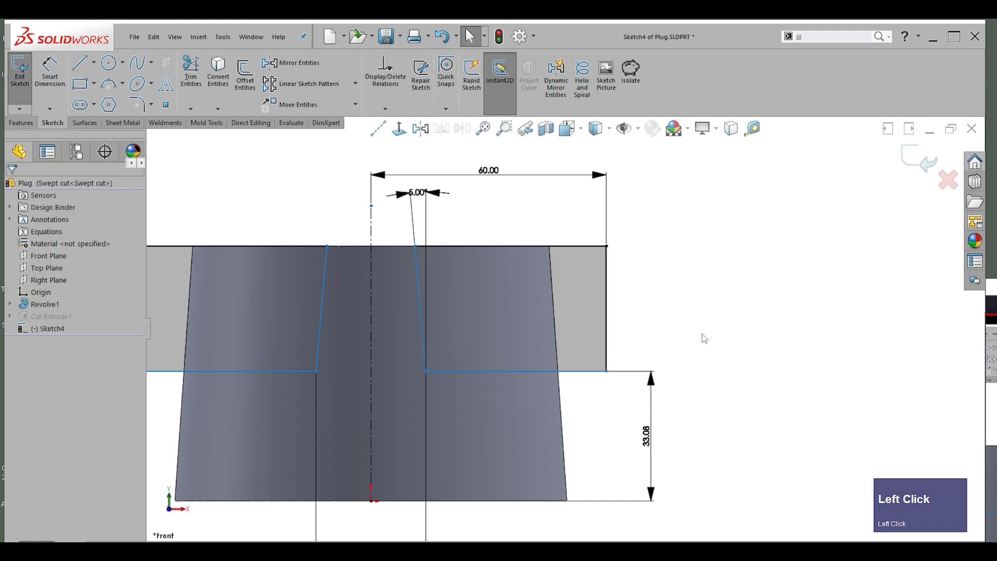
pyautogui.moveTo(703, 338); pyautogui.dragTo(712, 222, button='right')
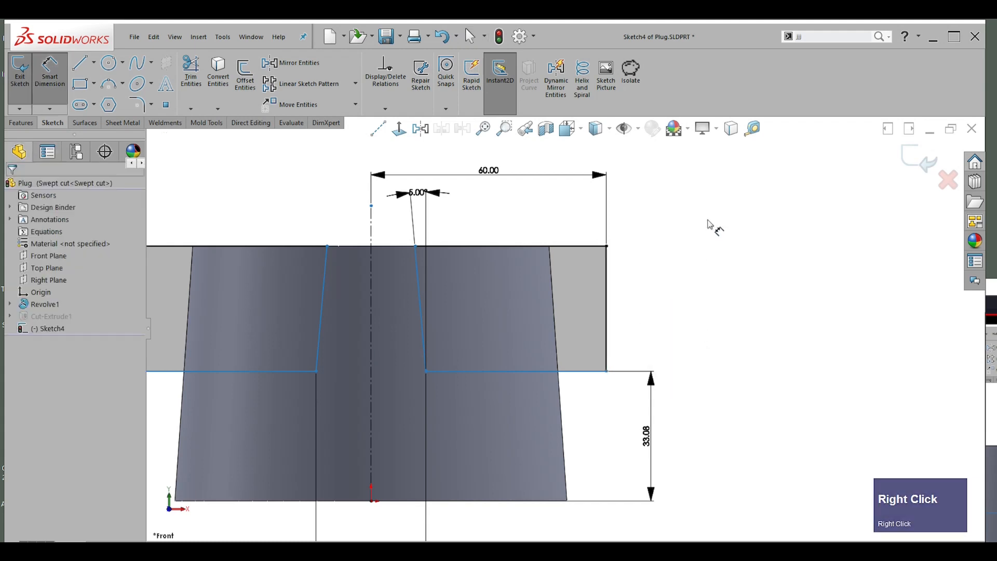
pyautogui.click(606, 301)
pyautogui.click(579, 370)
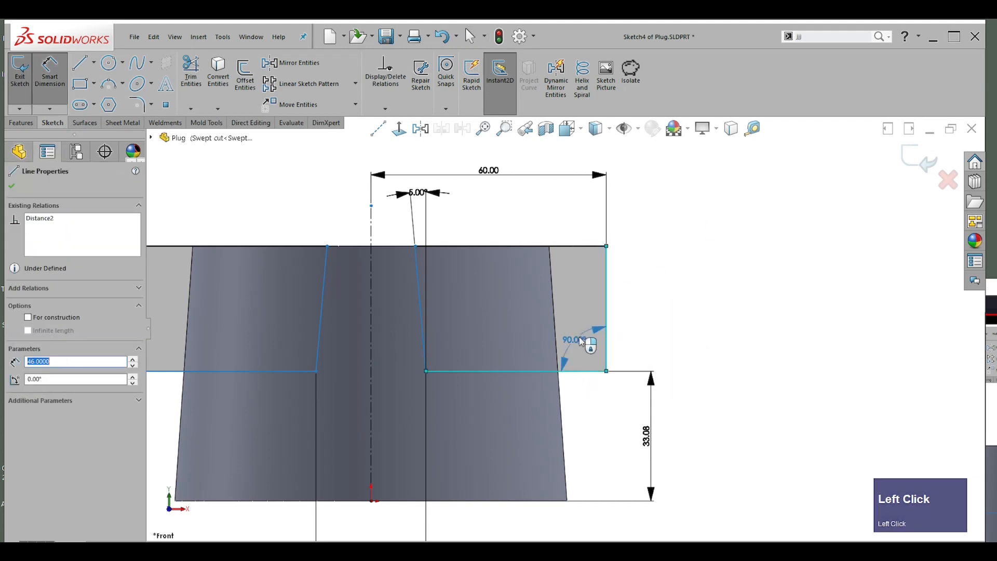
pyautogui.click(576, 337)
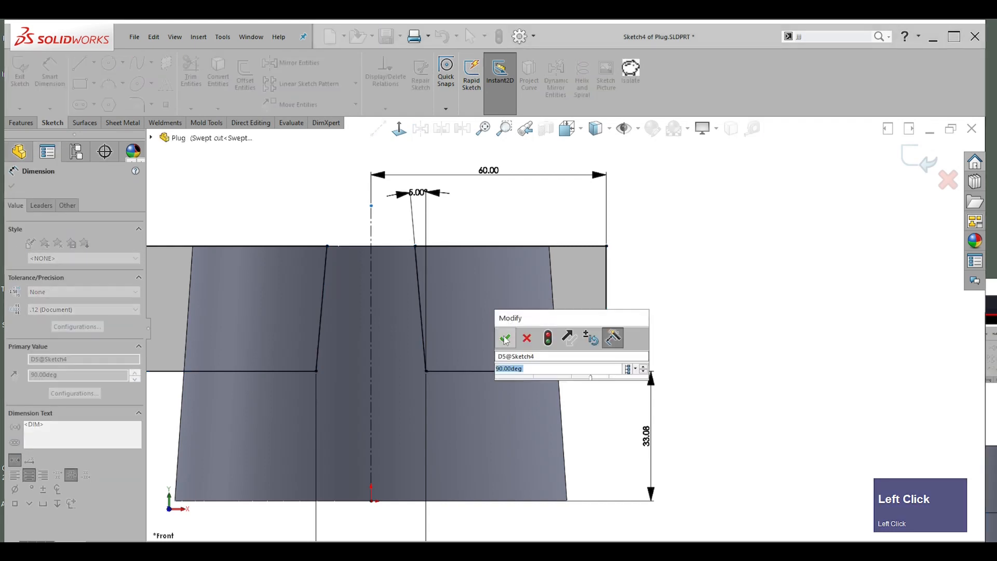
pyautogui.click(507, 340)
pyautogui.press('Escape')
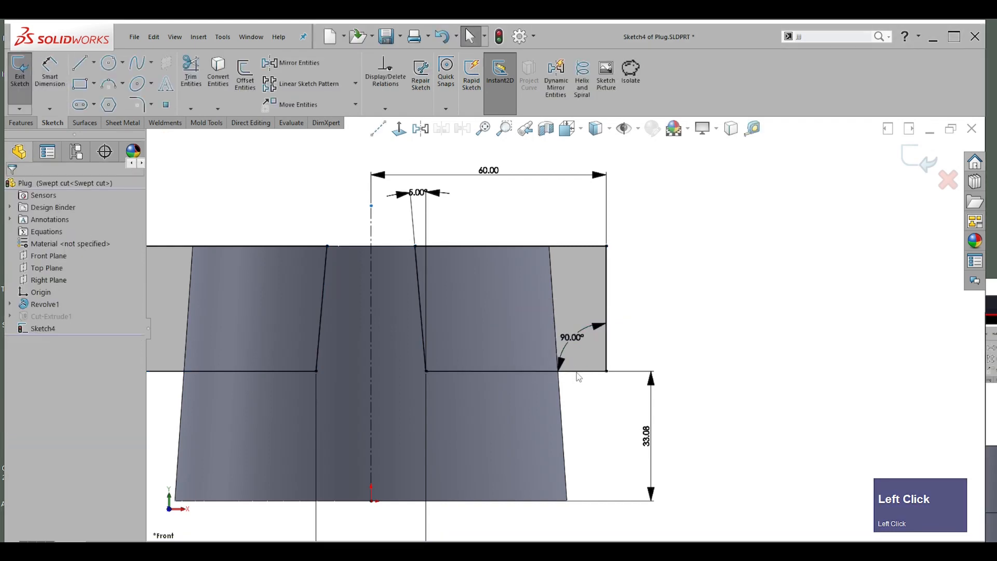
# - Set the angle between the right profile's outer side line and lower line to 80°
pyautogui.scroll(1, 566, 340)
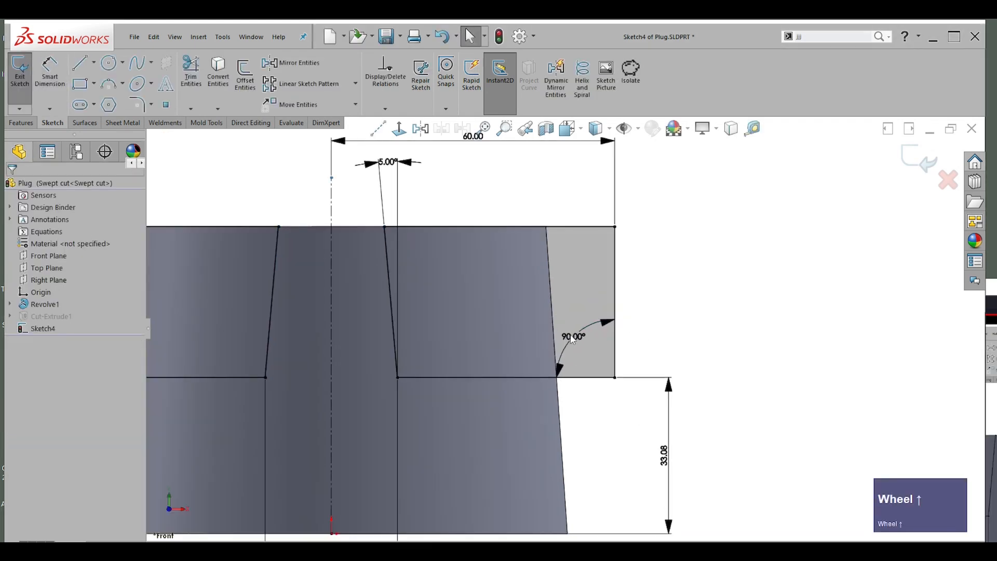
pyautogui.click(572, 337)
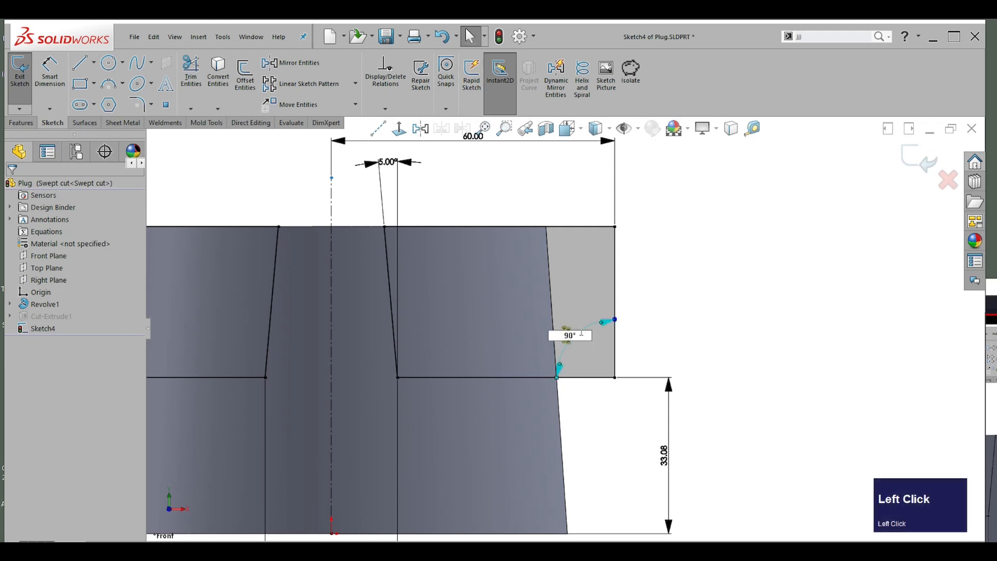
pyautogui.moveTo(569, 336); pyautogui.dragTo(550, 342)
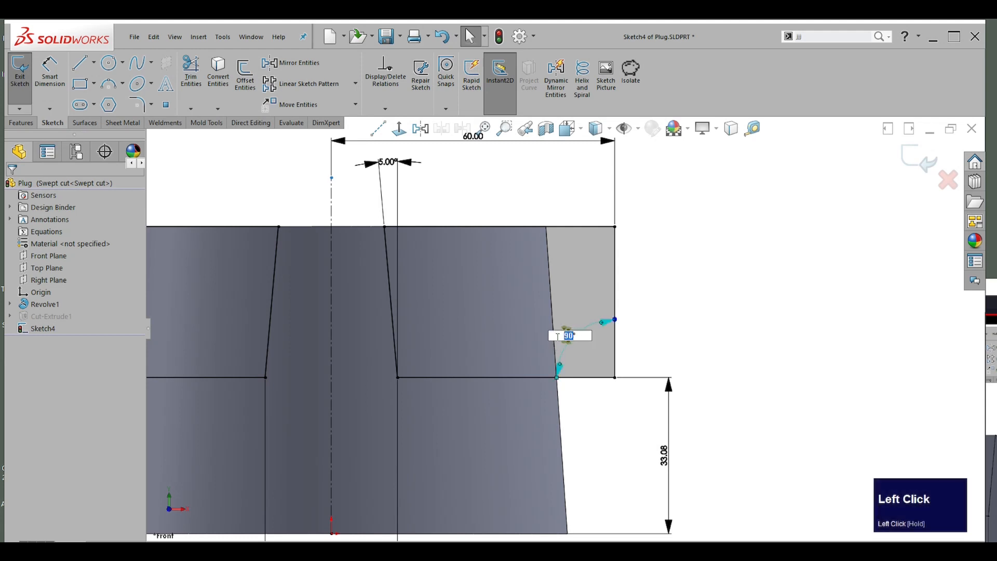
pyautogui.write('80')
pyautogui.press('Return')
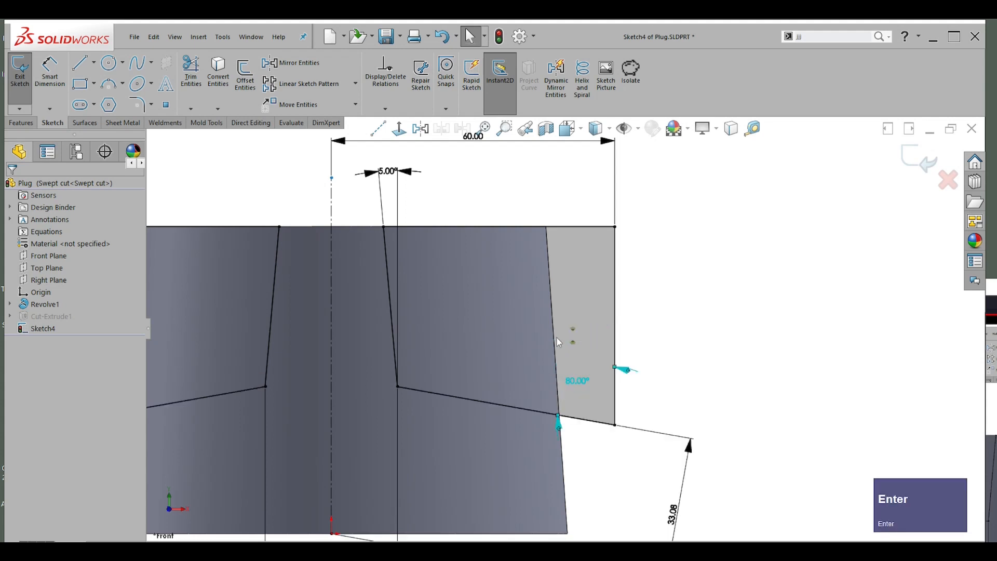
# - Move the 80° angle dimension's text outside the right profile, clear of the plug
pyautogui.scroll(-1, 556, 336)
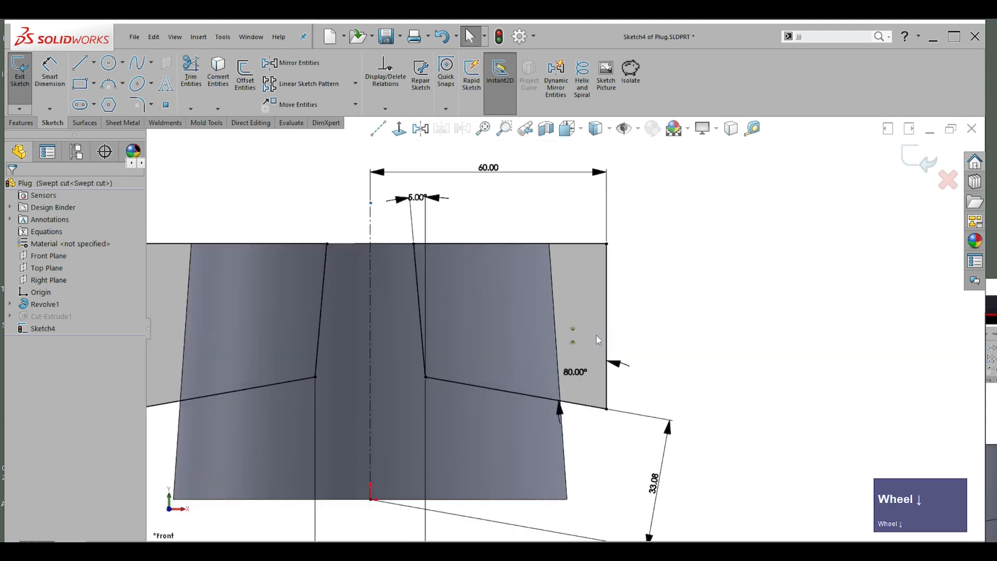
pyautogui.scroll(-1, 564, 327)
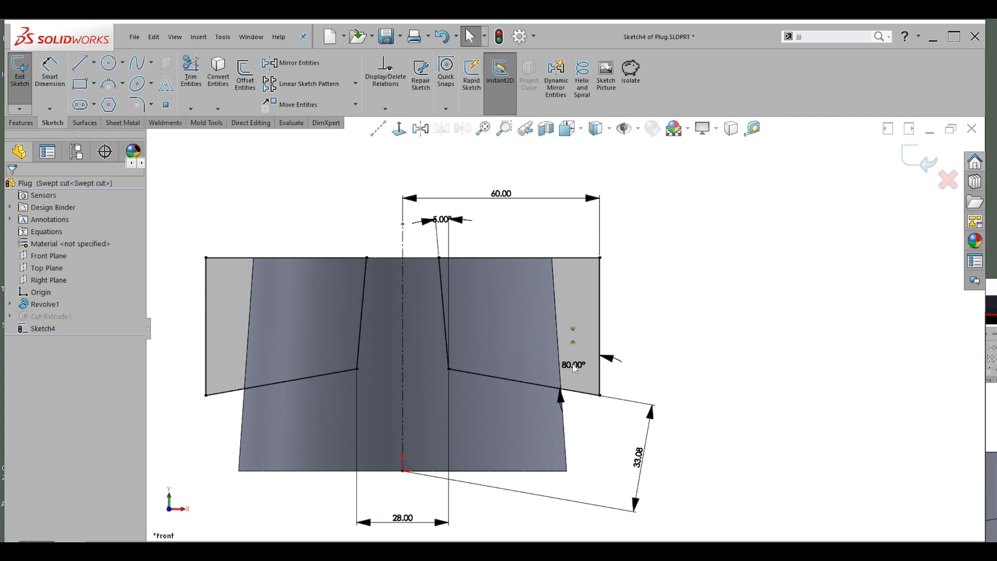
pyautogui.moveTo(573, 367); pyautogui.dragTo(678, 335)
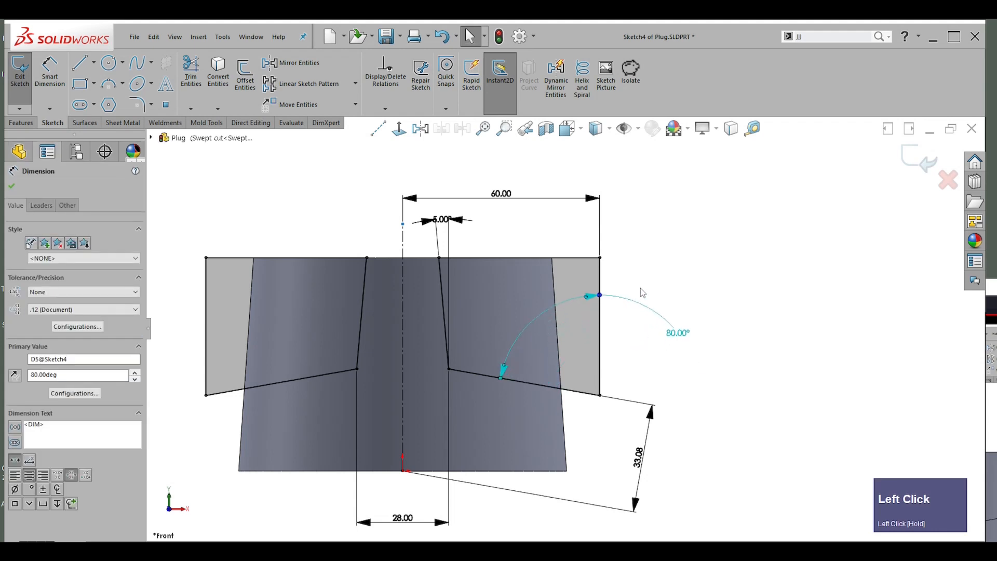
pyautogui.click(676, 295)
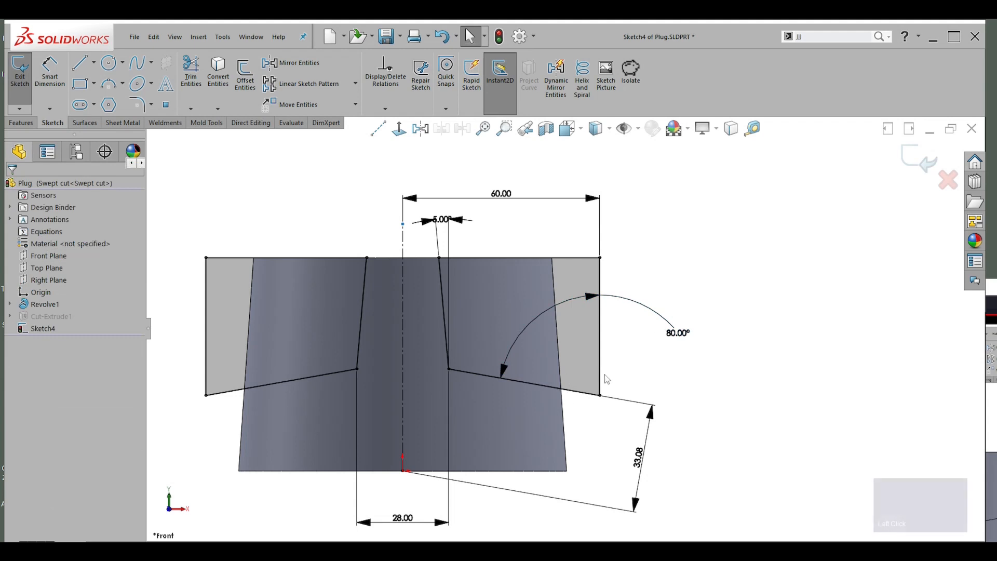
# - Replace the slanted distance dimension with a vertical one between the right profile's lower outer corner and the origin, accepting the drawn value
pyautogui.click(638, 455)
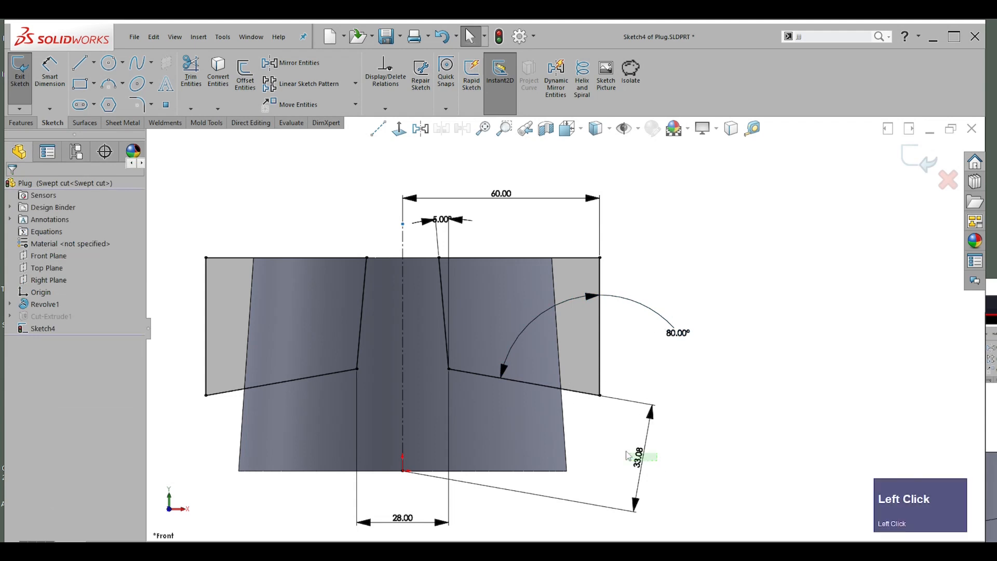
pyautogui.press('Delete')
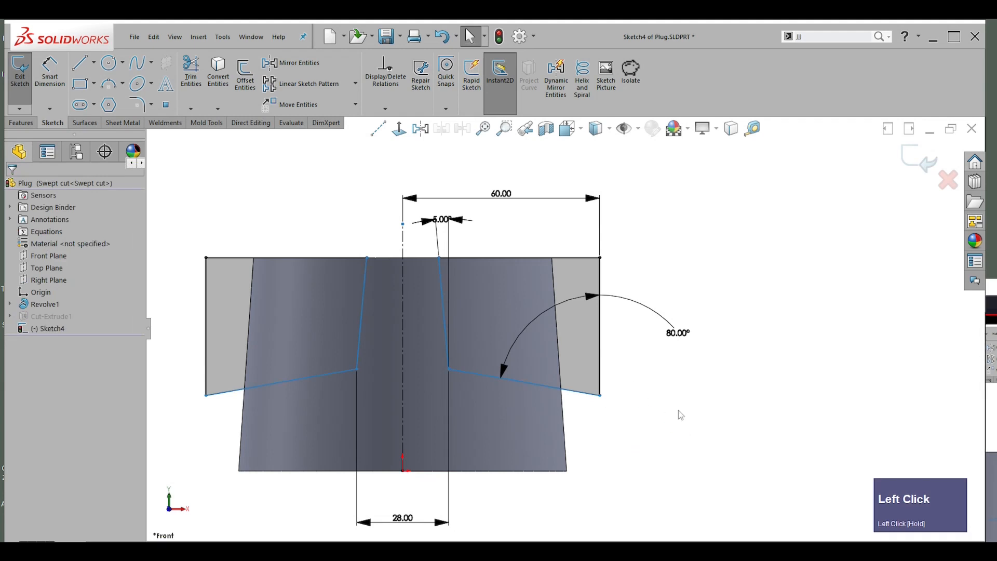
pyautogui.moveTo(678, 414); pyautogui.dragTo(675, 369, button='right')
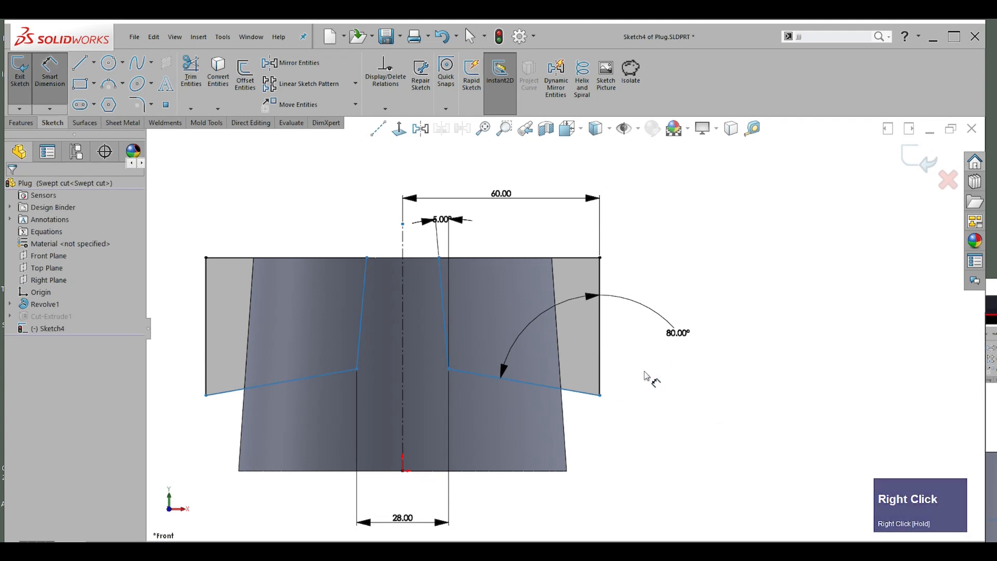
pyautogui.click(600, 394)
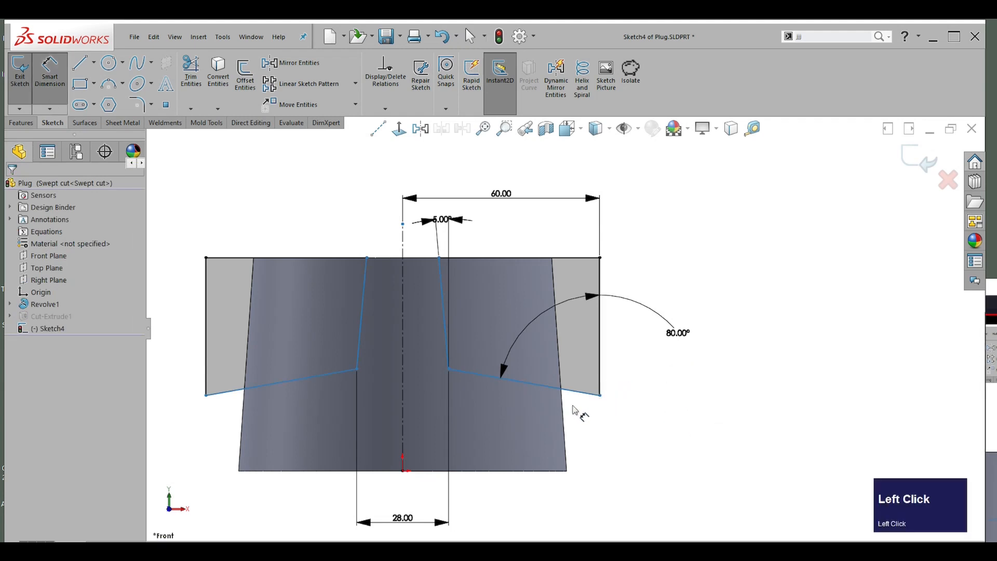
pyautogui.click(402, 469)
pyautogui.click(622, 436)
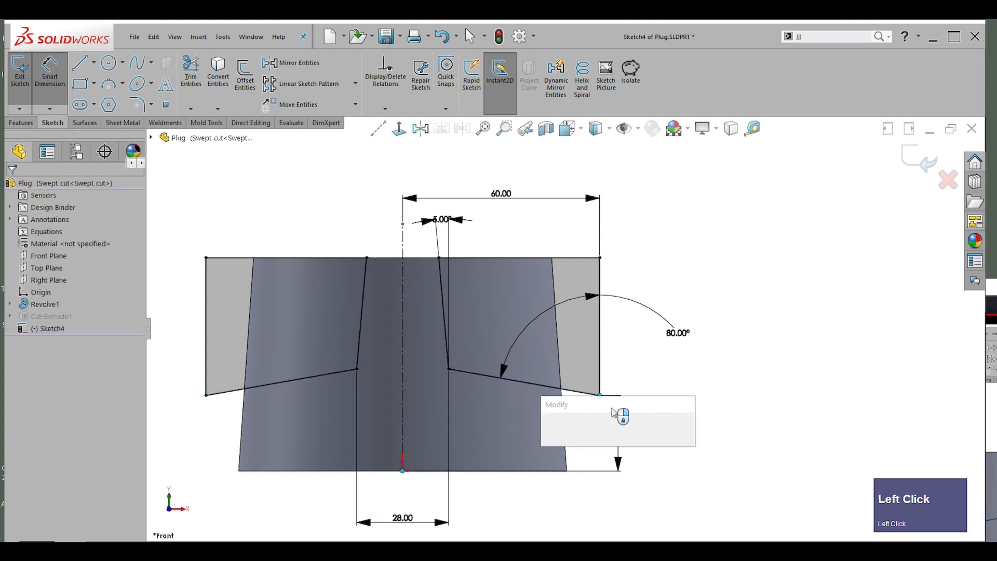
pyautogui.click(551, 432)
pyautogui.press('Escape')
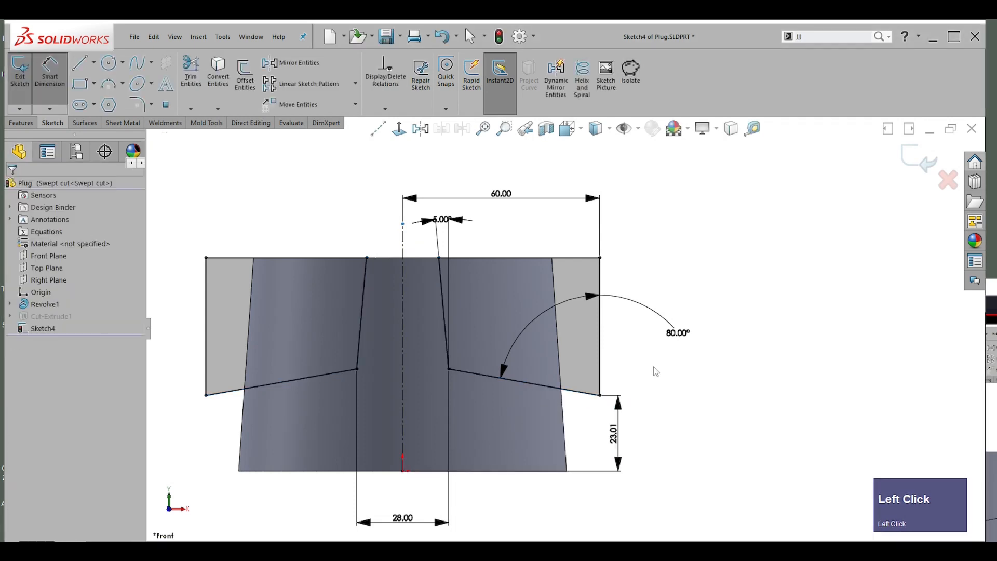
# - Set the angle between the right profile's outer side line and lower line to 90°
pyautogui.doubleClick(678, 334)
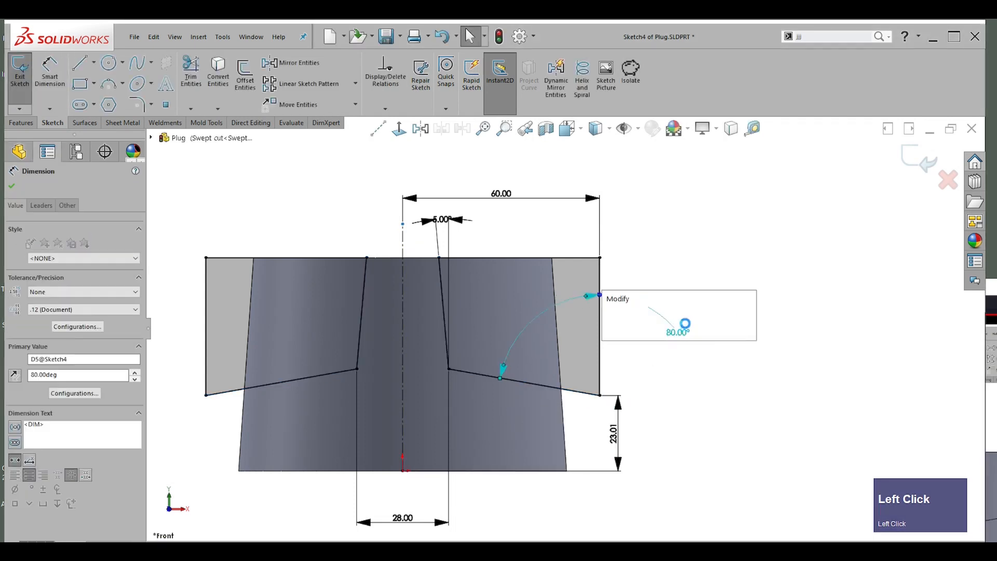
pyautogui.write('90')
pyautogui.press('Return')
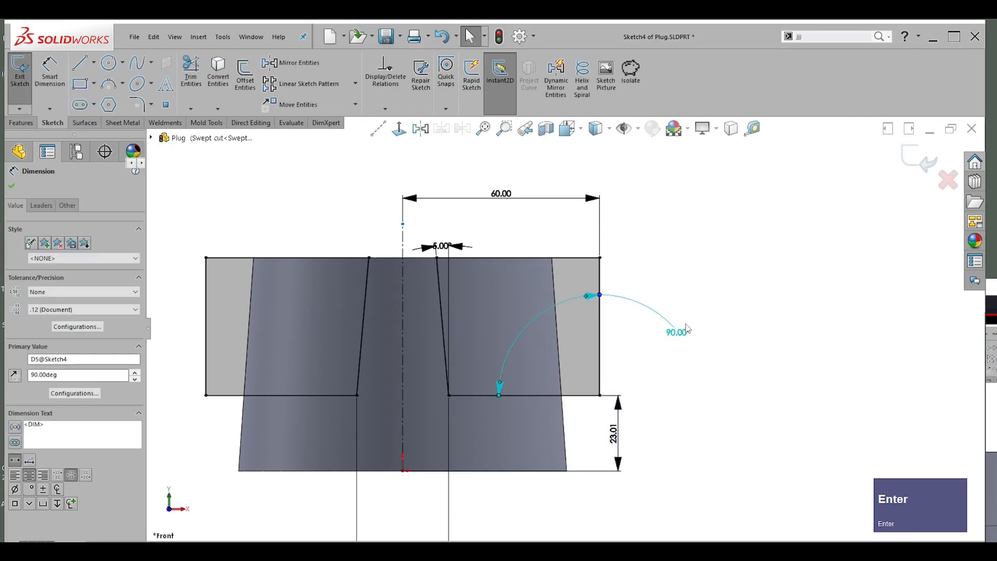
pyautogui.click(715, 265)
# - Set the vertical distance from the origin to the right profile's lower outer corner to 30 mm
pyautogui.scroll(-2, 601, 404)
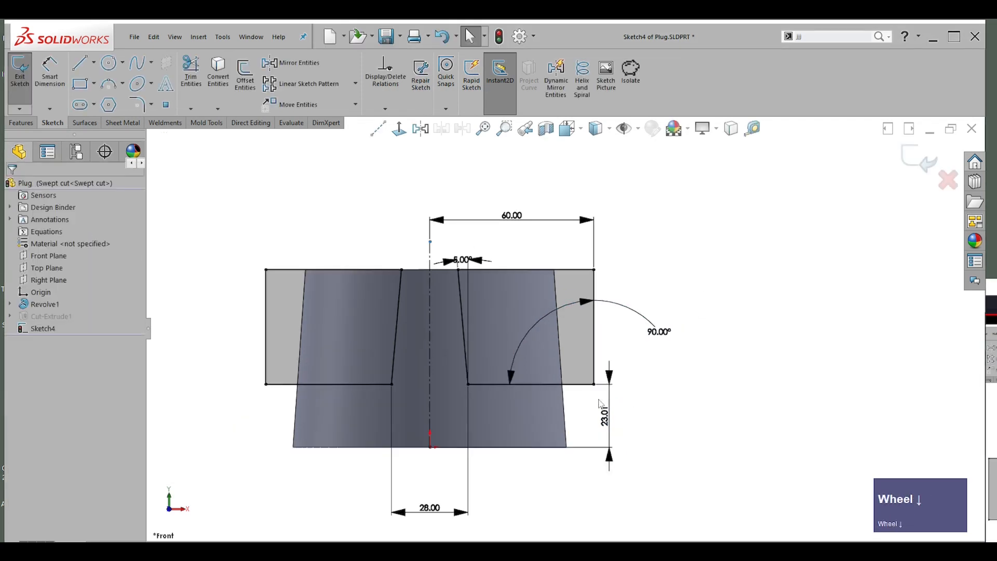
pyautogui.doubleClick(609, 425)
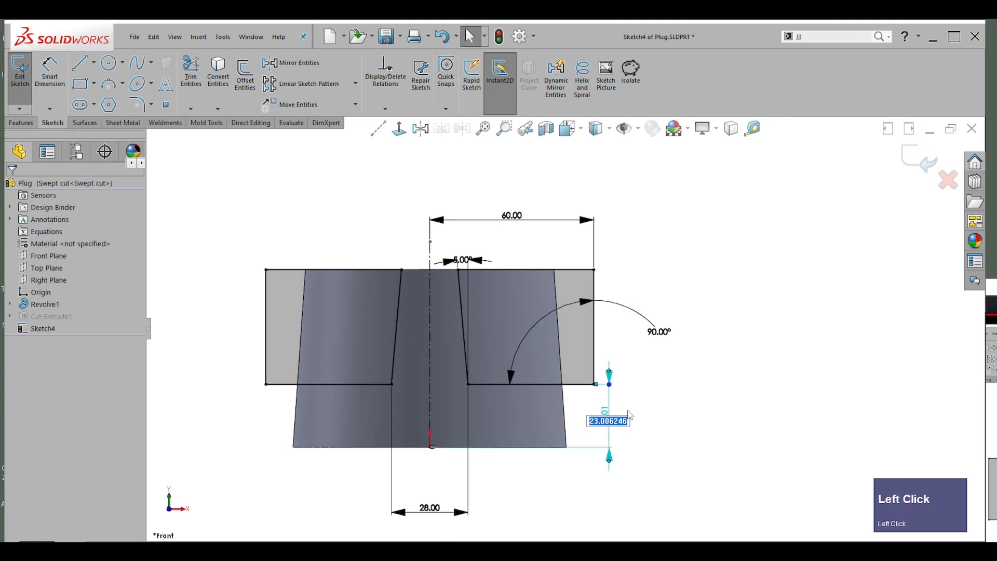
pyautogui.write('30')
pyautogui.press('Return')
pyautogui.click(759, 392)
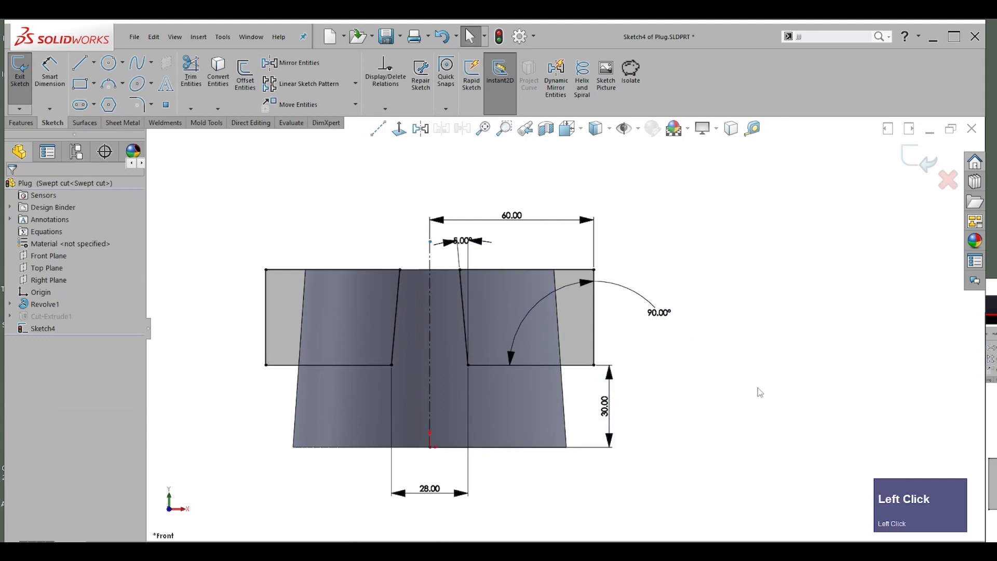
# - Finish the cut profile sketch and start a new sketch on the Right Plane
pyautogui.doubleClick(771, 279)
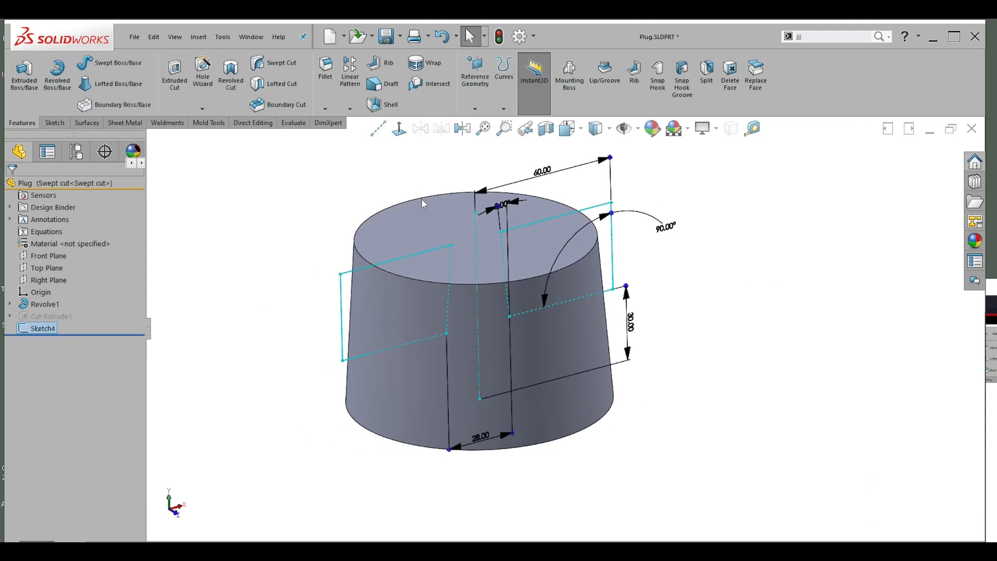
pyautogui.click(711, 281)
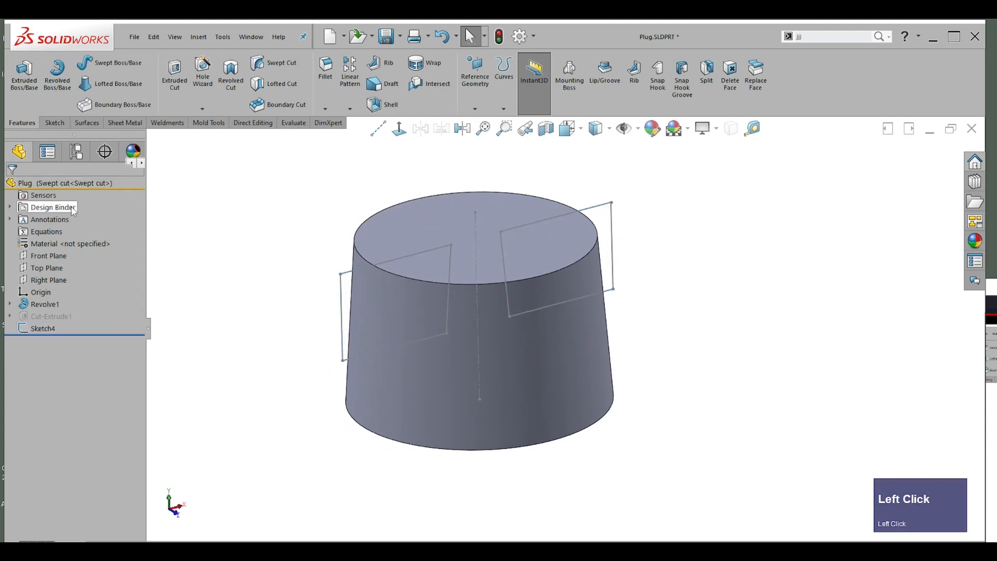
pyautogui.click(56, 287)
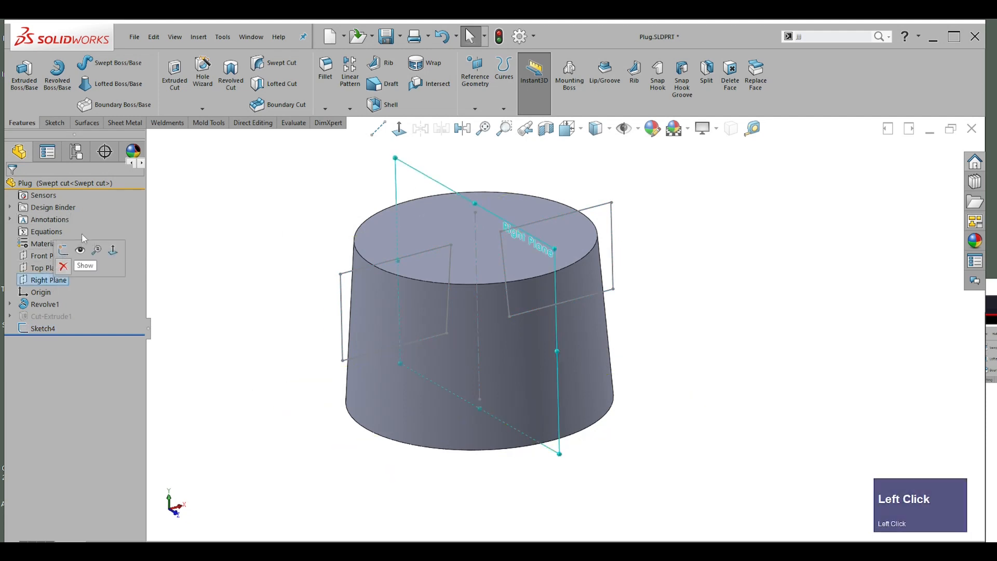
pyautogui.click(81, 253)
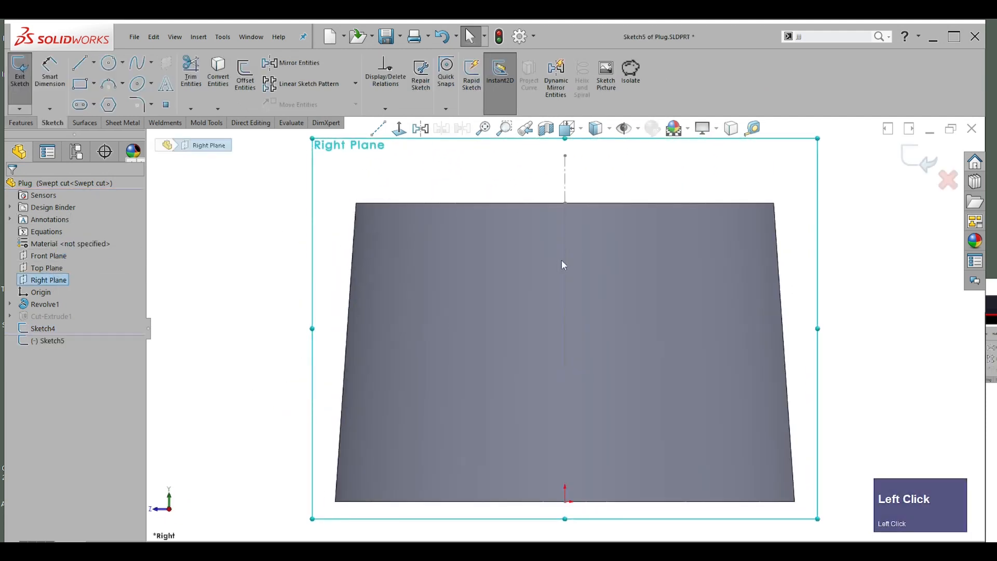
# - Sketch a shallow upward-bulging three-point arc about 97 mm wide across the plug, with its ends on the two slanted side edges
pyautogui.scroll(-3, 792, 269)
pyautogui.scroll(1, 799, 271)
pyautogui.rightClick(767, 286)
pyautogui.moveTo(767, 287); pyautogui.dragTo(813, 301, button='right')
pyautogui.press('s')
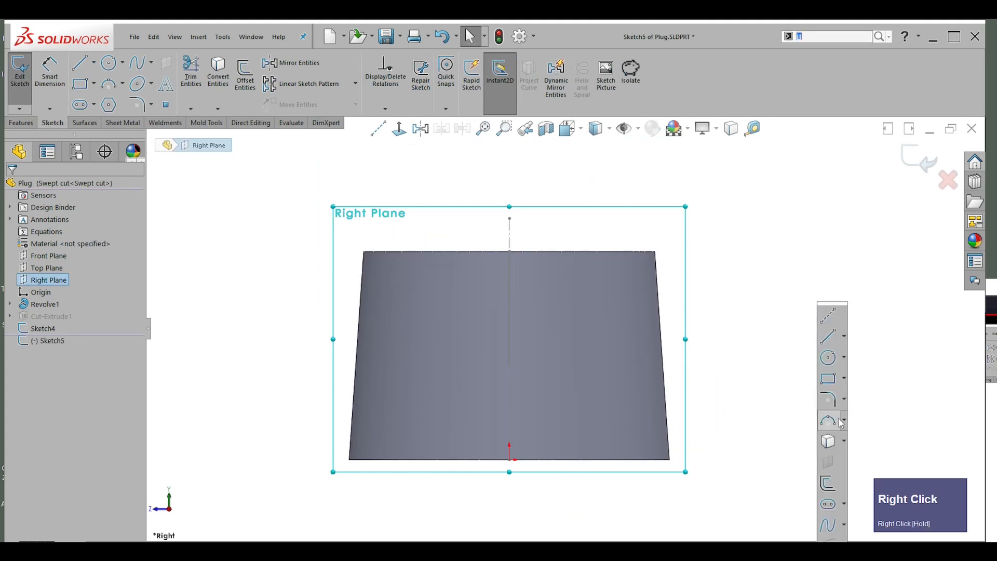
pyautogui.click(832, 422)
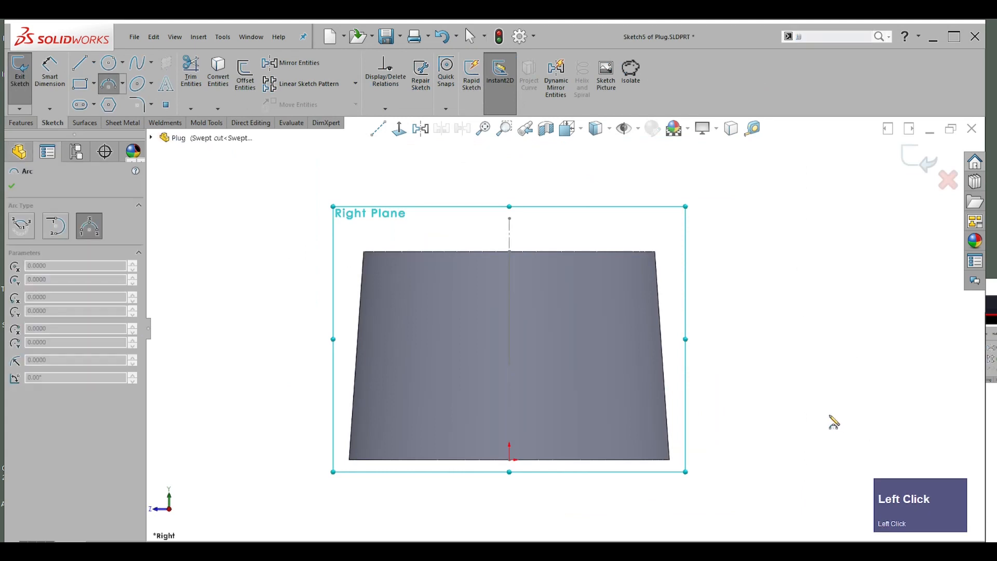
pyautogui.click(355, 383)
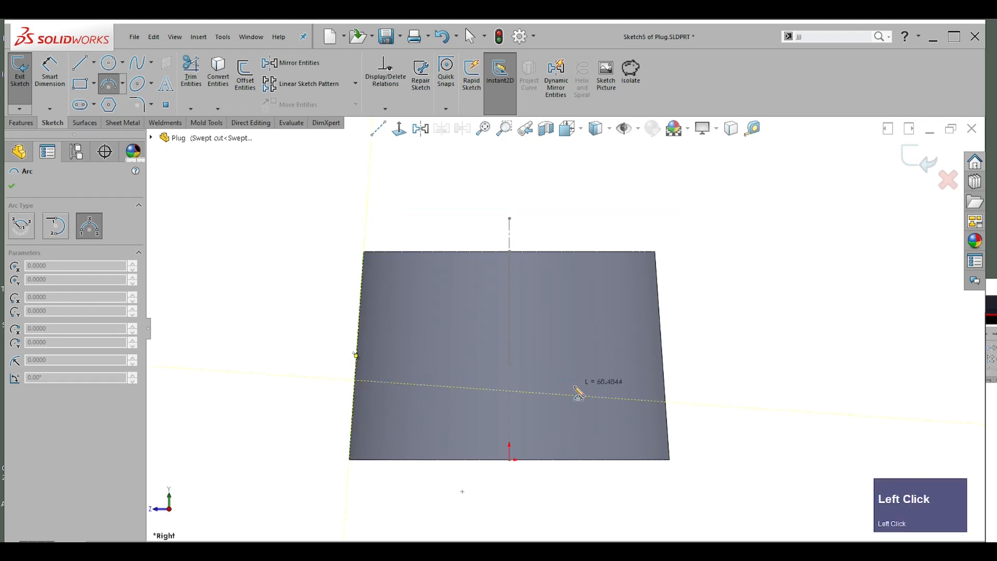
pyautogui.click(668, 390)
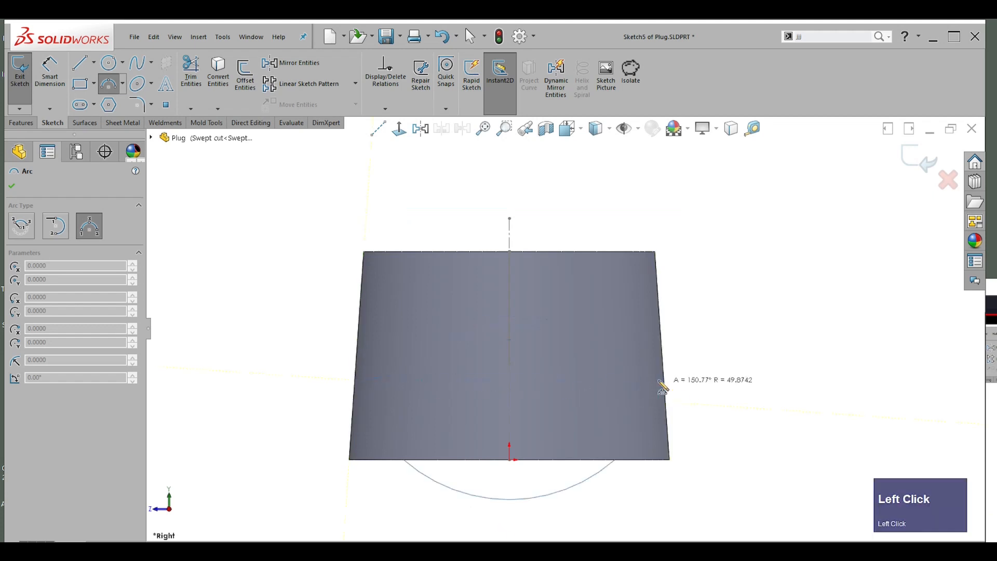
pyautogui.click(537, 351)
pyautogui.press('Escape')
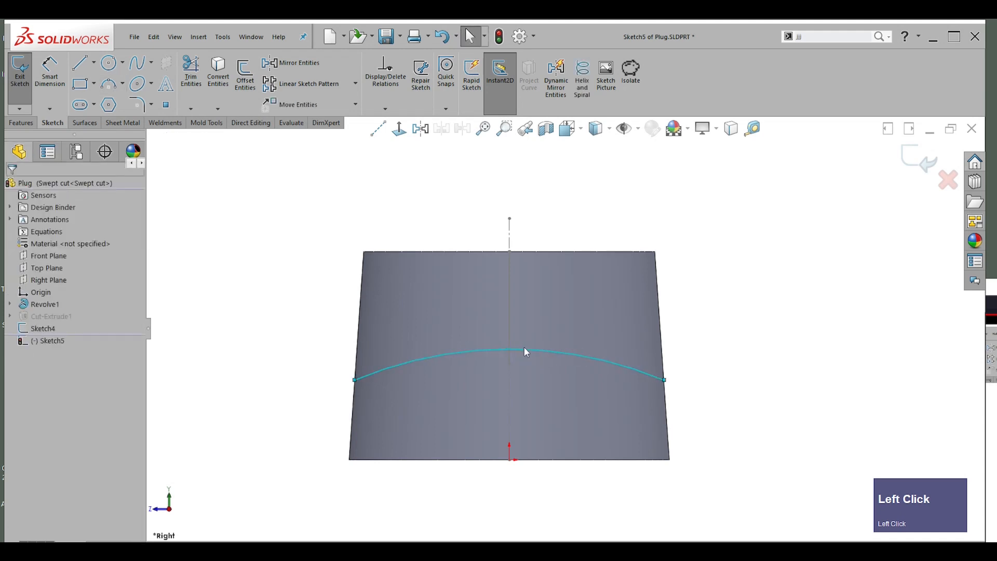
# - Add a horizontal relation between the arc's two endpoints
pyautogui.click(327, 382)
pyautogui.click(354, 380)
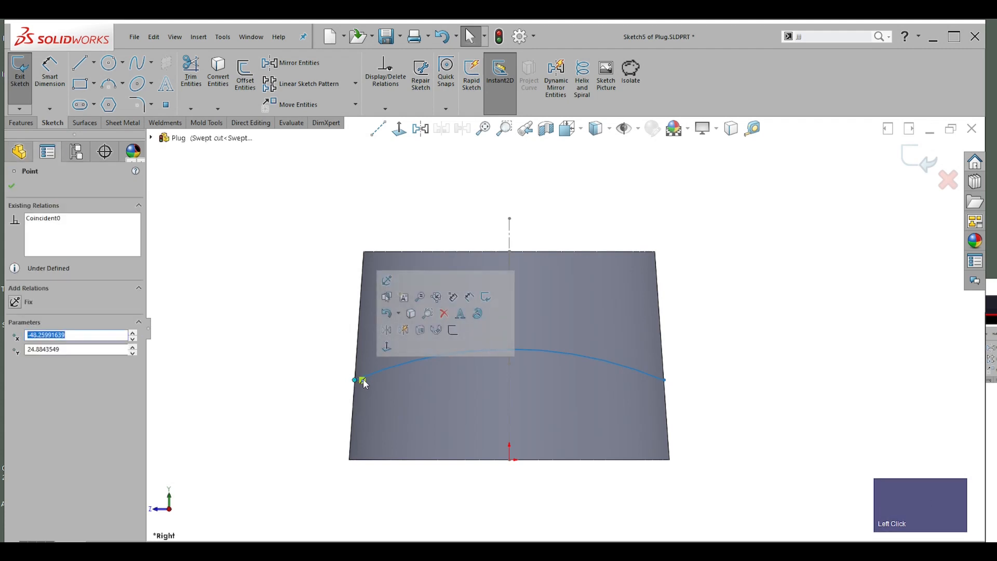
pyautogui.click(362, 381)
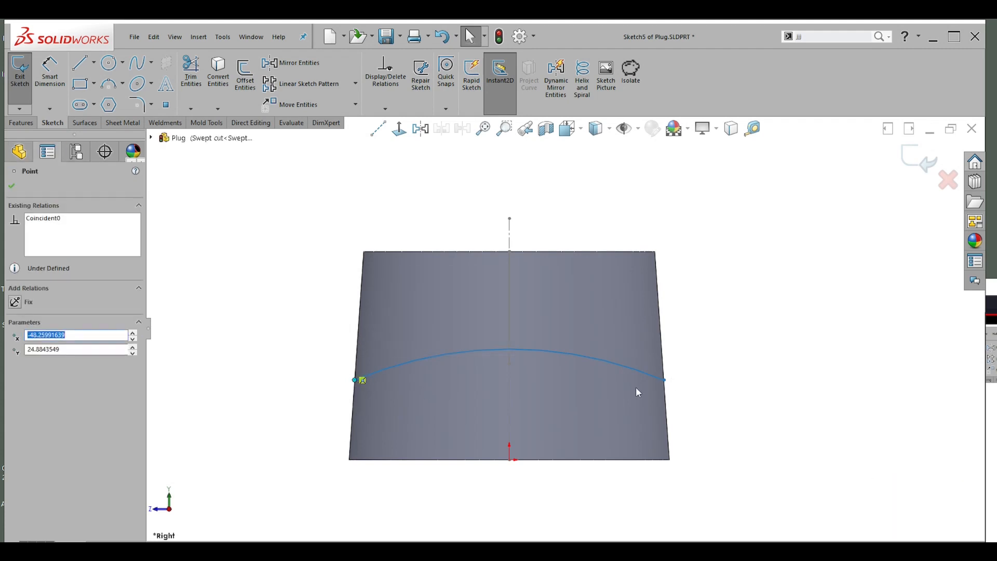
pyautogui.keyDown('shift'); pyautogui.click(663, 381); pyautogui.keyUp('shift')
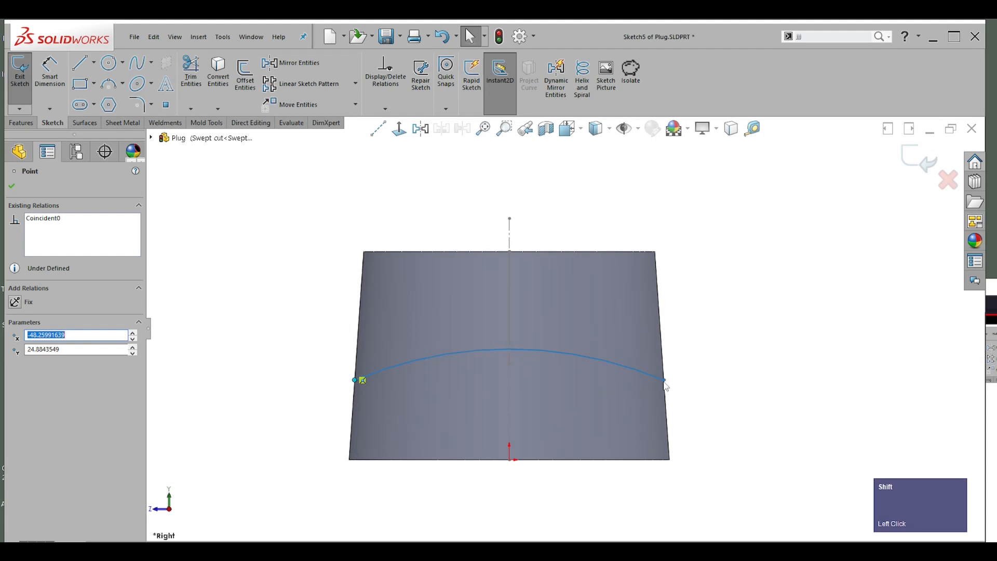
pyautogui.keyDown('shift'); pyautogui.click(664, 381); pyautogui.keyUp('shift')
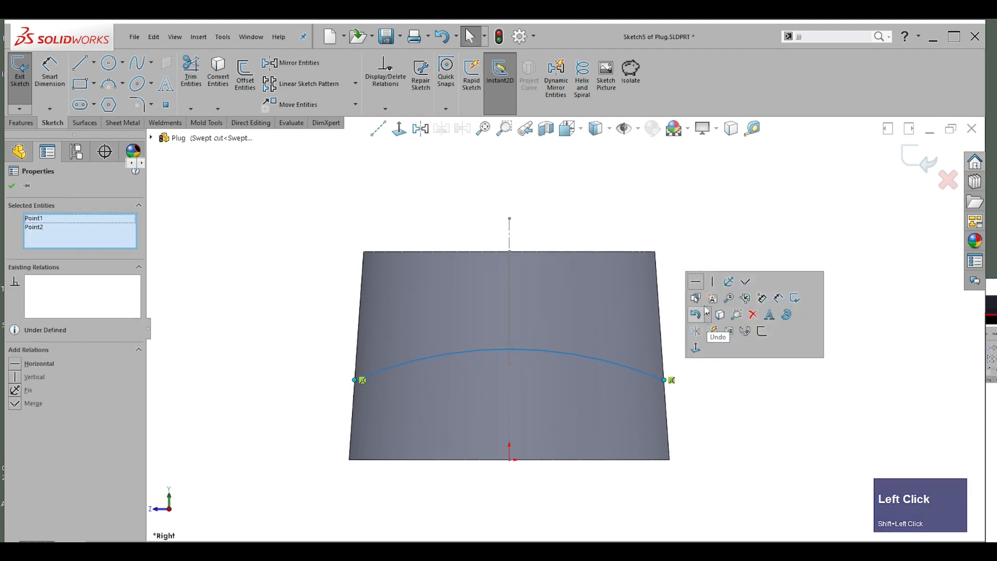
pyautogui.click(696, 282)
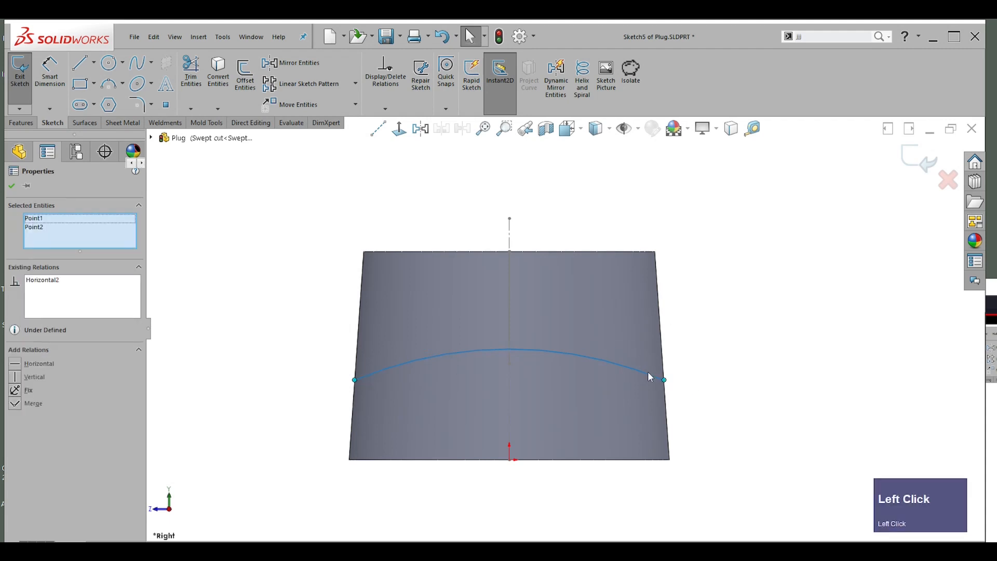
pyautogui.moveTo(718, 371); pyautogui.dragTo(665, 429, button='right')
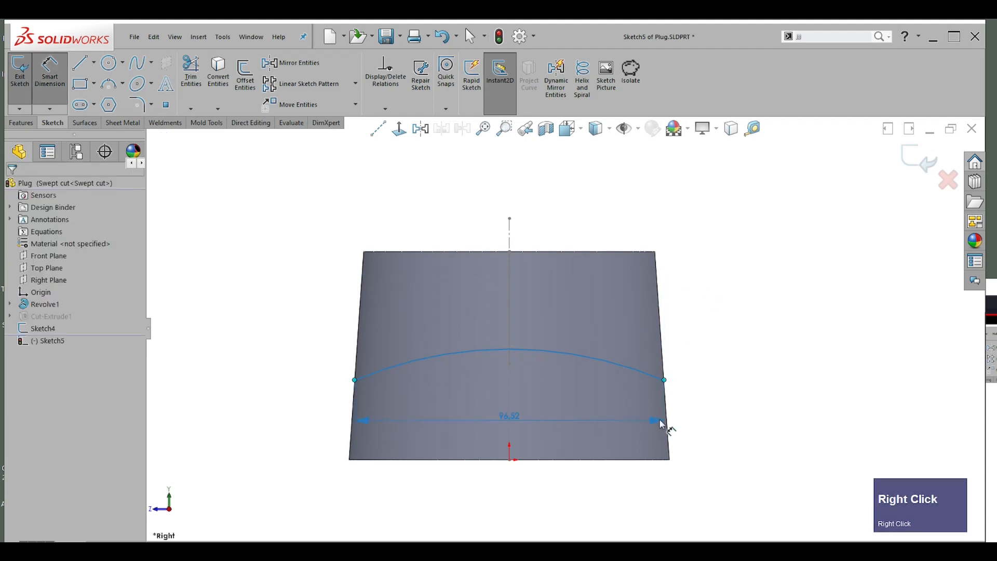
pyautogui.click(509, 461)
pyautogui.press('Escape')
pyautogui.press('Escape')
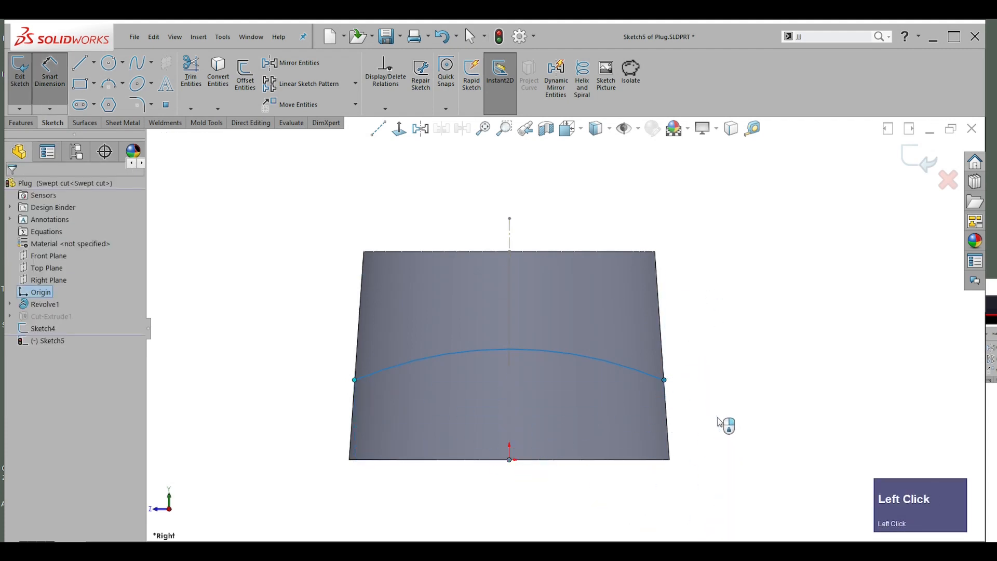
# - Dimension the vertical distance from the origin to the arc's right endpoint as 243 mm
pyautogui.moveTo(721, 419); pyautogui.dragTo(734, 282, button='right')
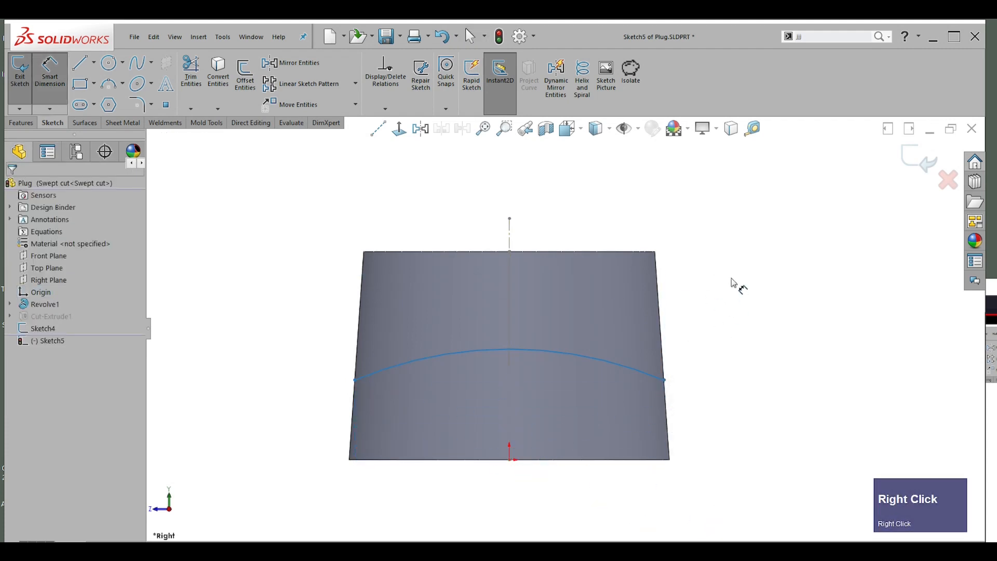
pyautogui.click(511, 461)
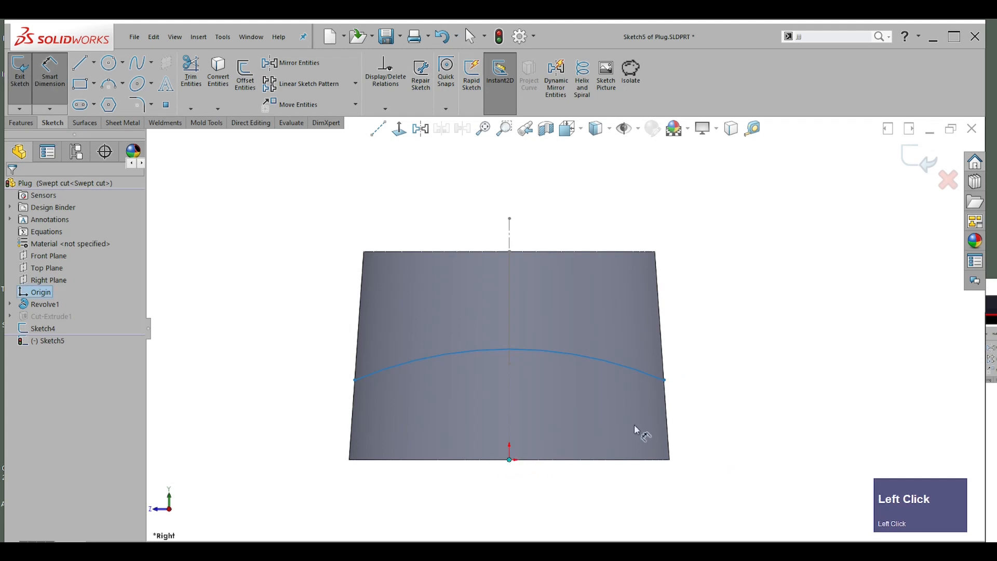
pyautogui.click(668, 383)
pyautogui.click(723, 409)
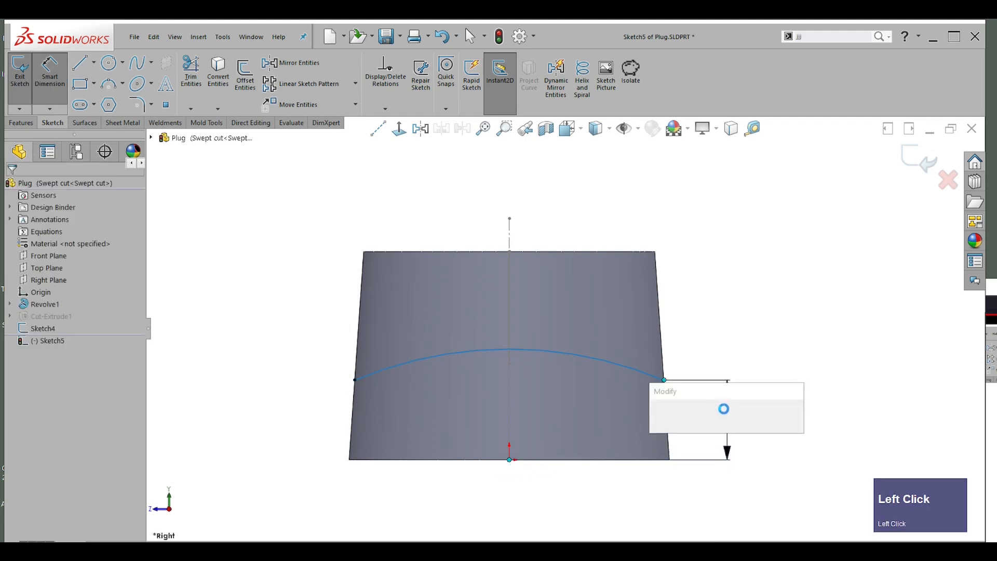
pyautogui.write('243')
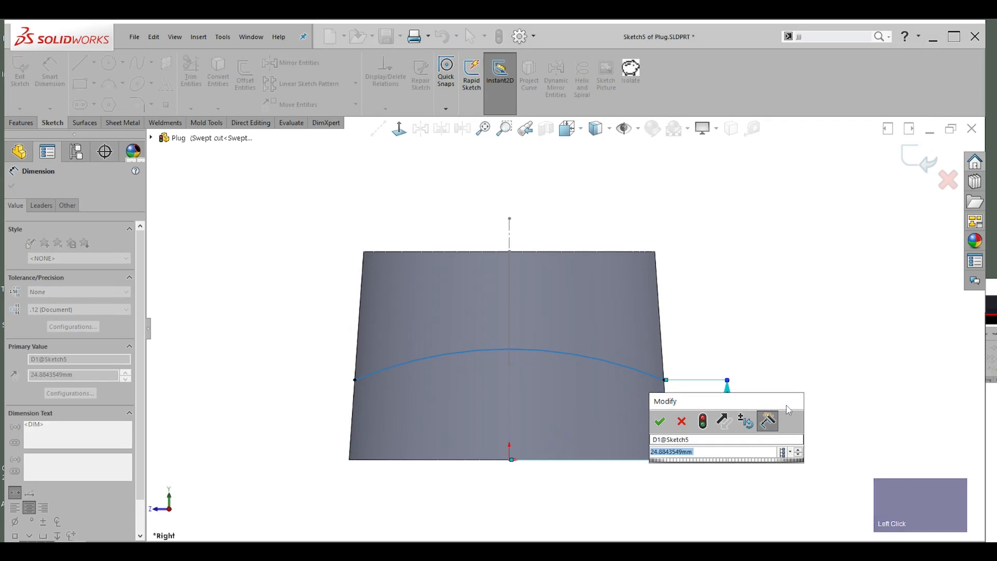
pyautogui.press('Return')
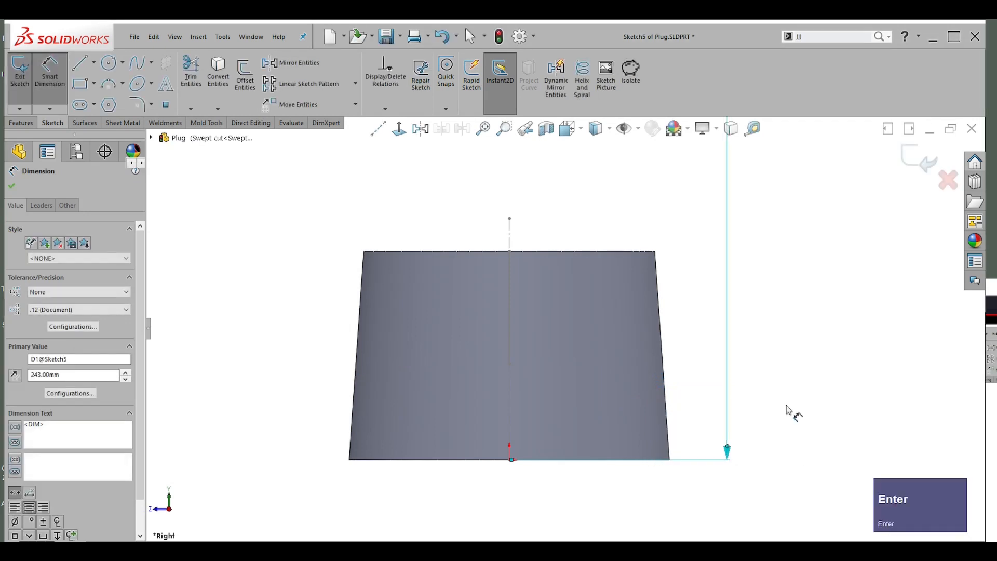
# - Set the height dimension of the arc's right endpoint above the origin to 23 mm
pyautogui.scroll(3, 717, 443)
pyautogui.click(621, 232)
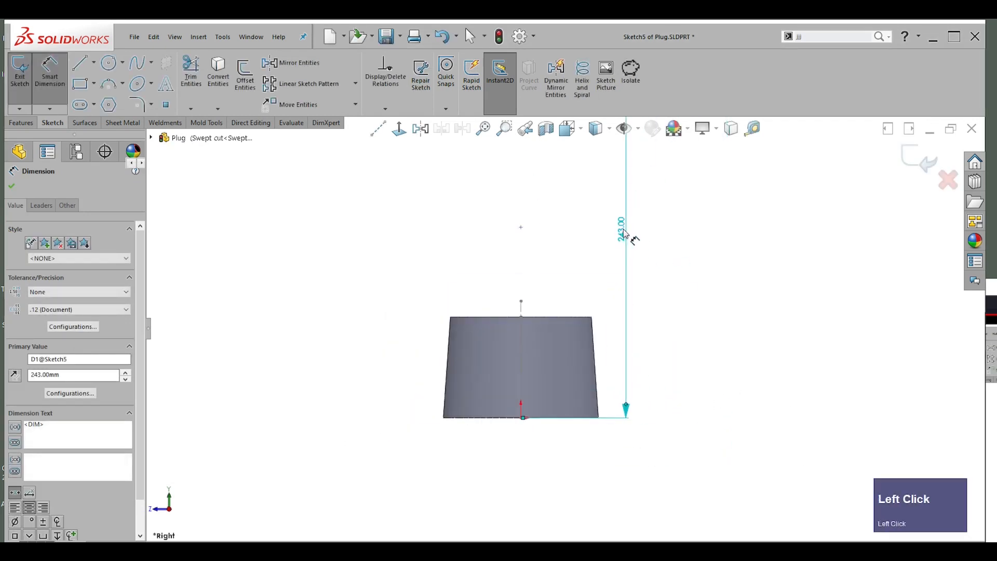
pyautogui.click(623, 232)
pyautogui.write('23')
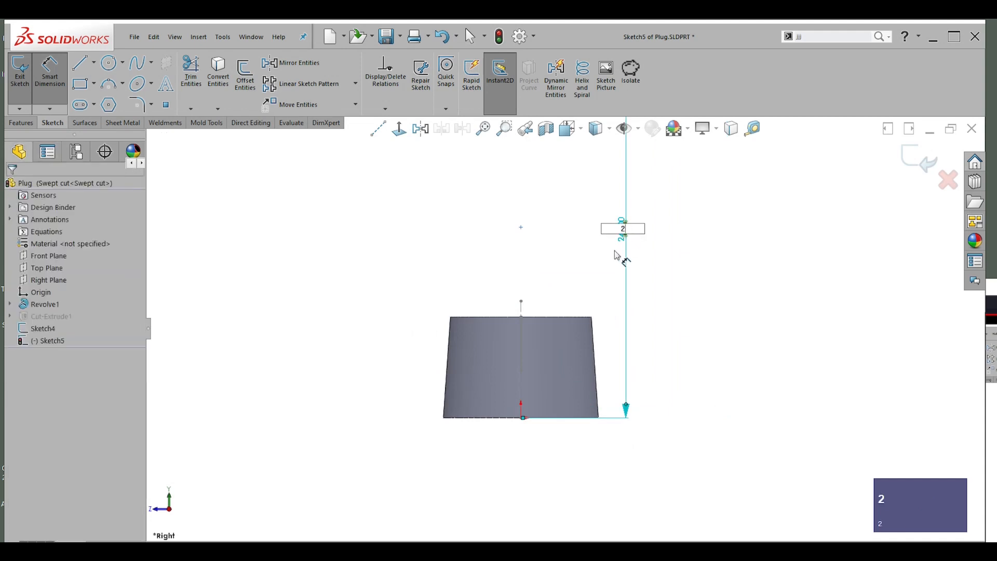
pyautogui.press('Return')
pyautogui.scroll(3, 589, 416)
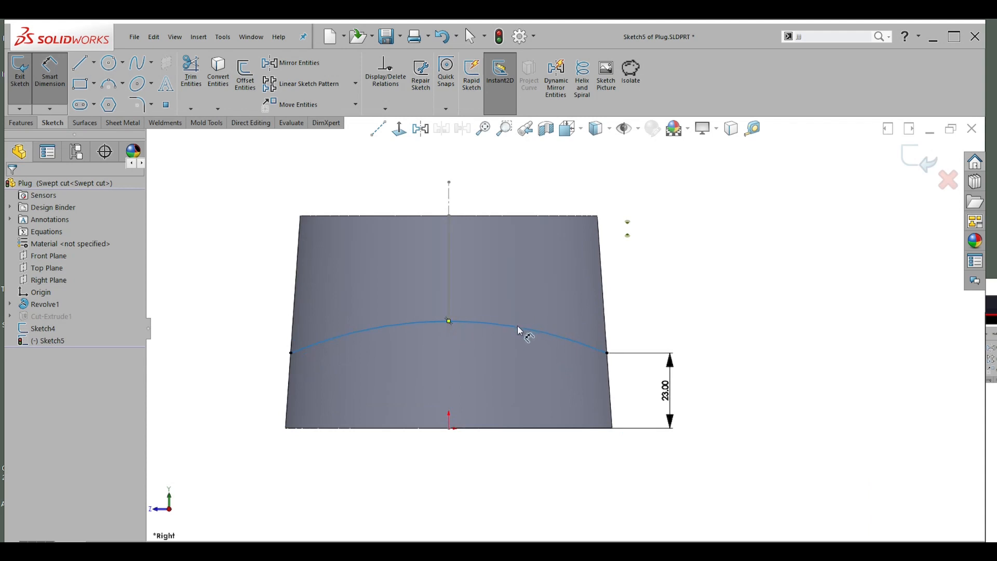
# - Dimension the height of the arc's crest above the origin as 32 mm and finish the path sketch
pyautogui.click(449, 428)
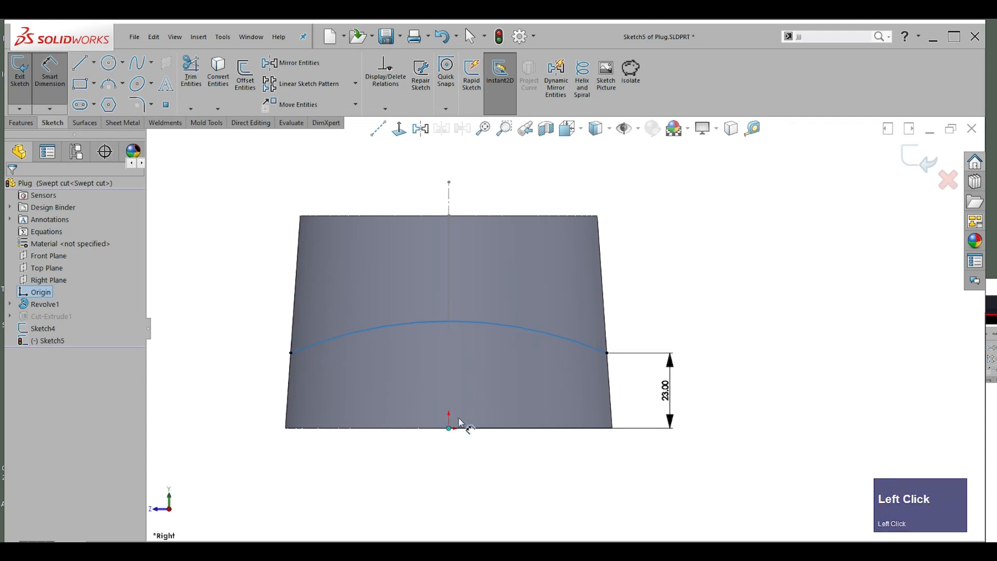
pyautogui.keyDown('shift'); pyautogui.click(449, 323); pyautogui.keyUp('shift')
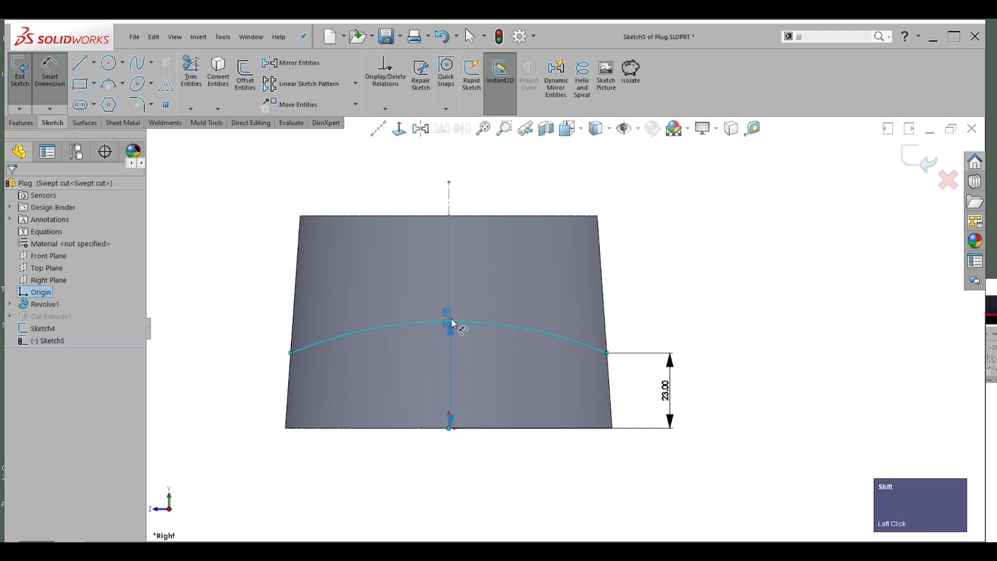
pyautogui.click(452, 325)
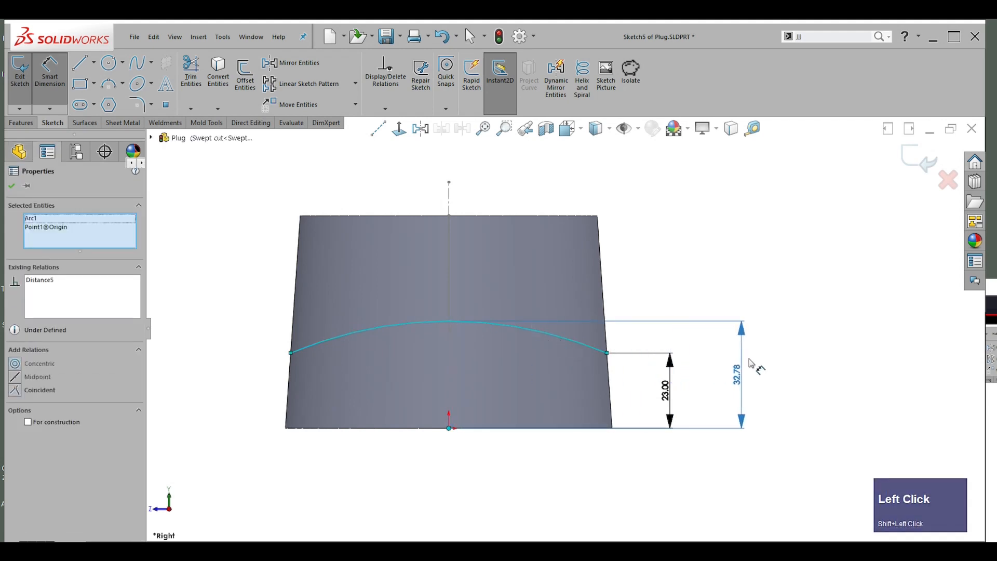
pyautogui.click(749, 361)
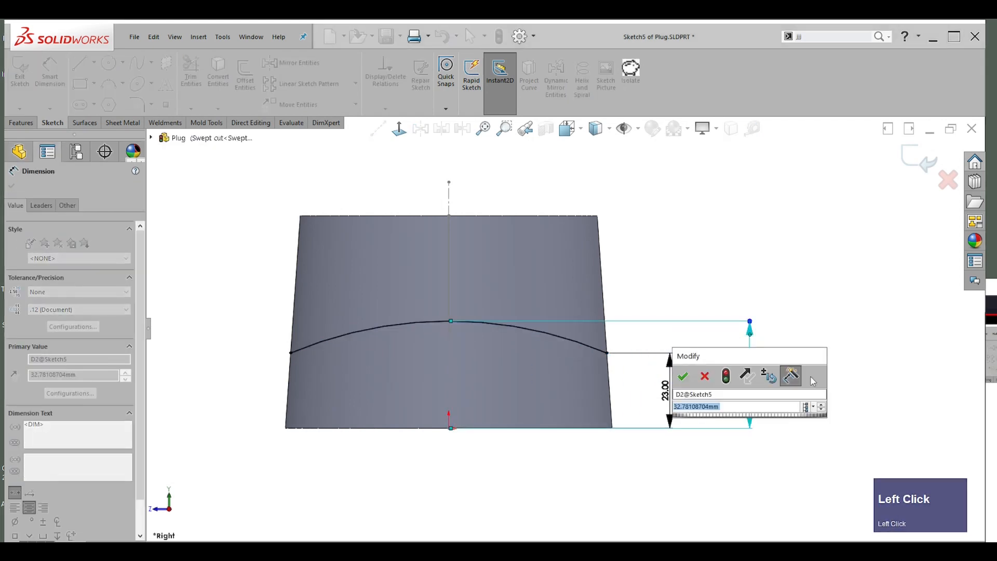
pyautogui.write('32')
pyautogui.press('Return')
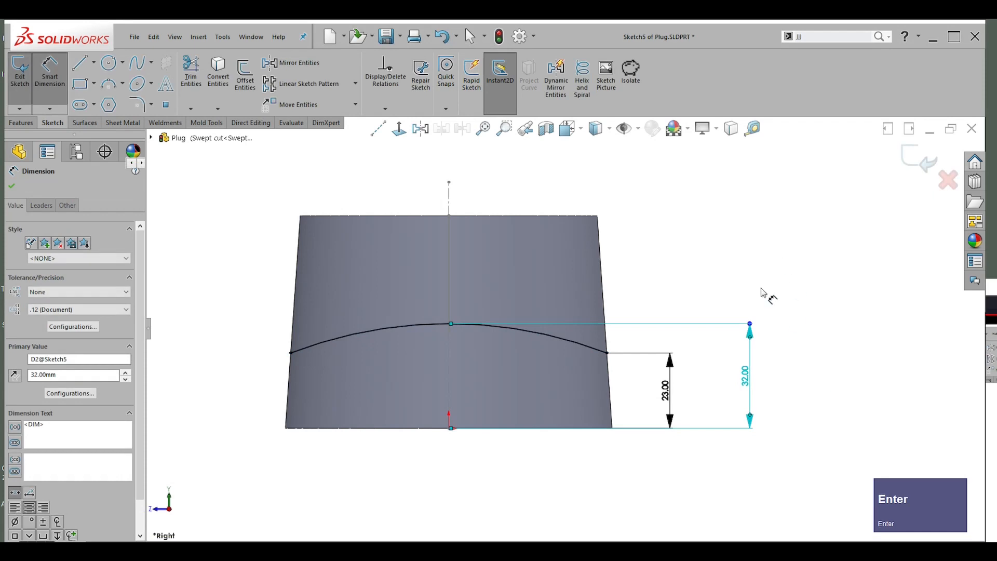
pyautogui.click(841, 291)
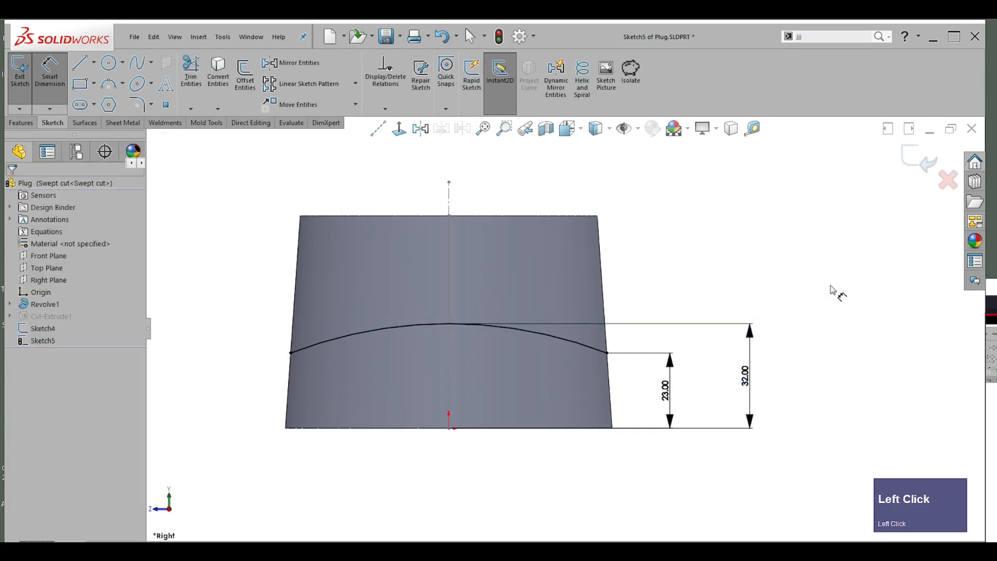
pyautogui.click(930, 165)
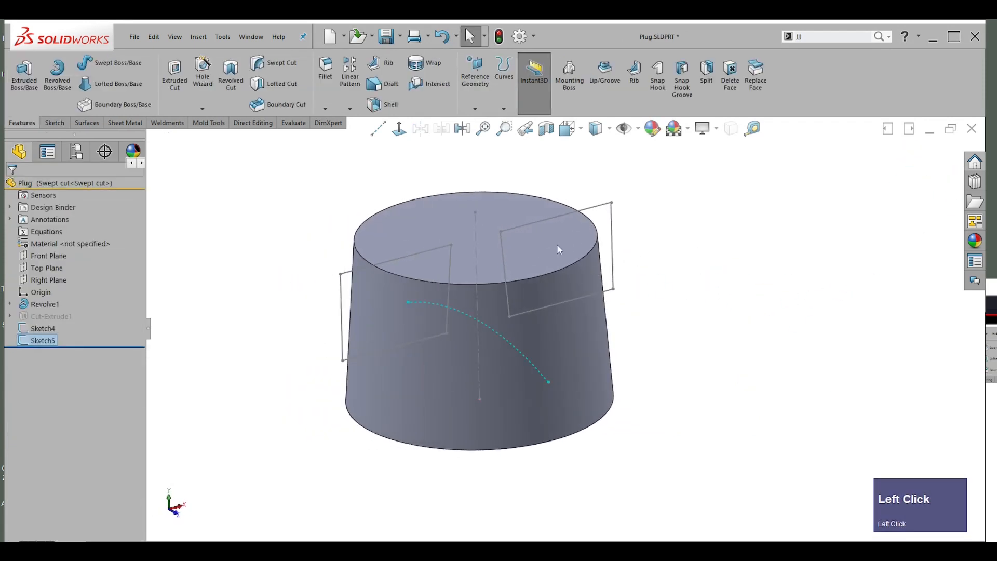
pyautogui.click(429, 187)
pyautogui.click(273, 63)
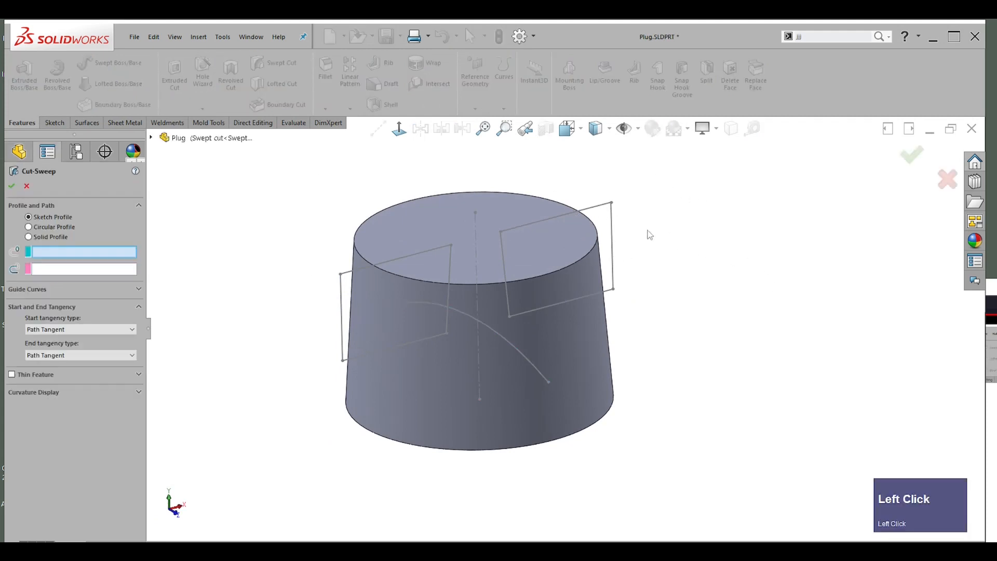
pyautogui.click(598, 207)
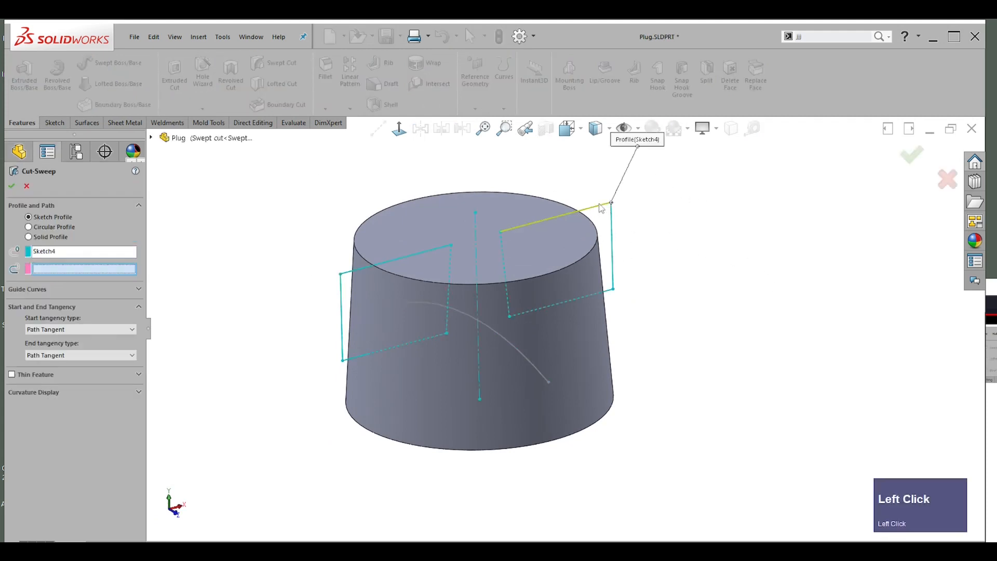
pyautogui.click(511, 344)
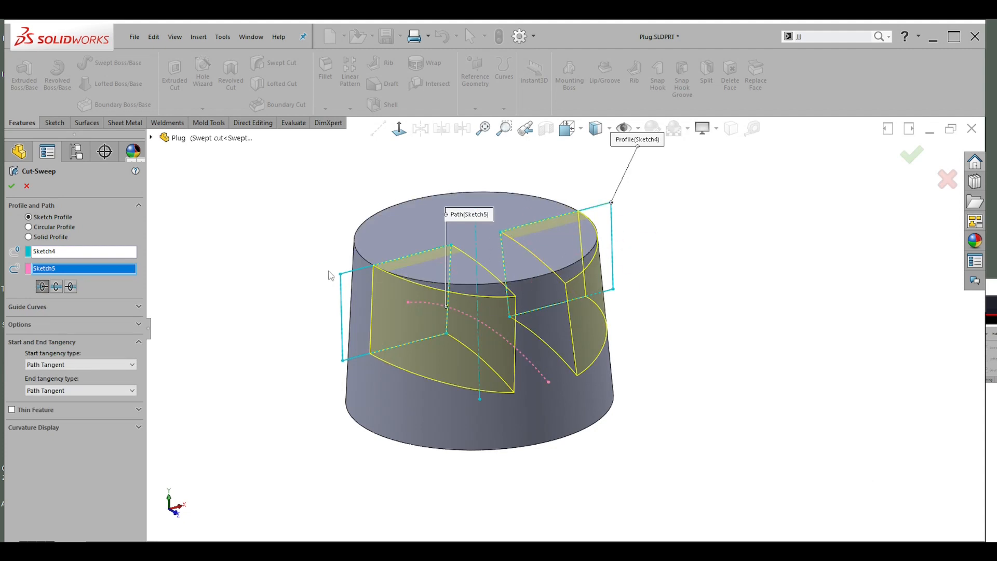
pyautogui.click(56, 285)
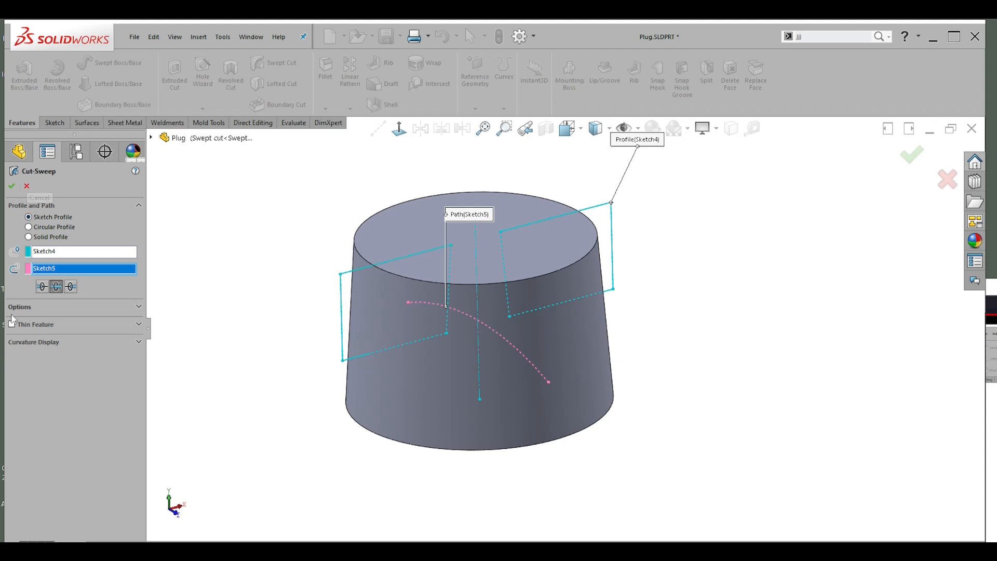
pyautogui.click(139, 308)
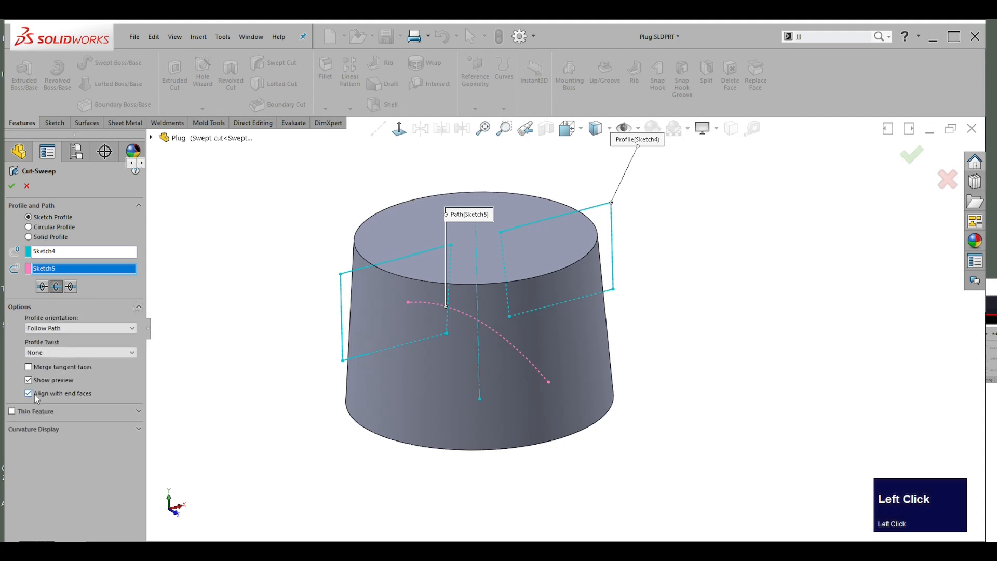
pyautogui.click(27, 186)
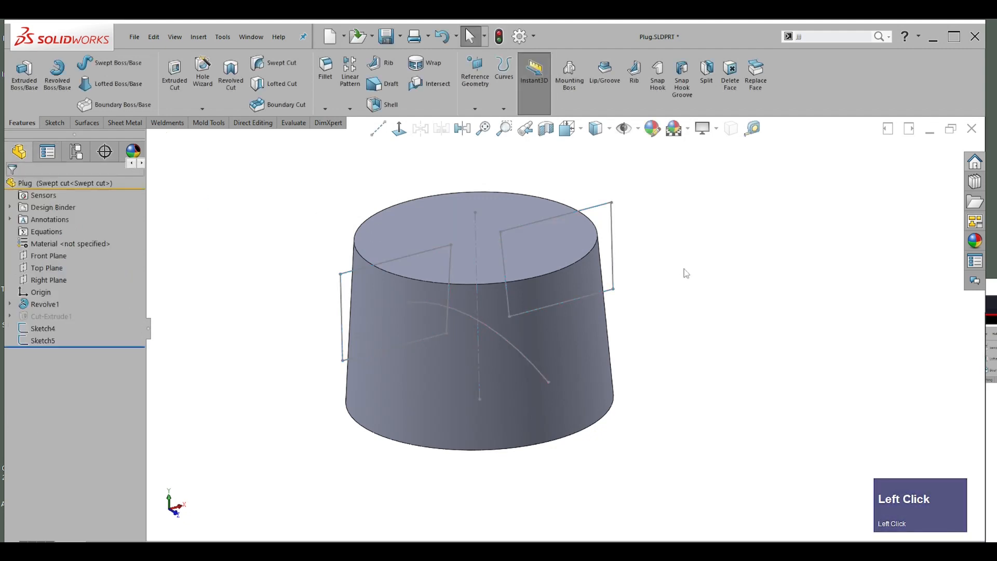
# - Create a swept boss with Sketch4 as the profile and Sketch5 as the path, extending in both directions
pyautogui.moveTo(772, 280)
pyautogui.mouseDown(button='middle')
pyautogui.moveTo(681, 265)
pyautogui.moveTo(641, 244)
pyautogui.moveTo(660, 248)
pyautogui.mouseUp(button='middle')
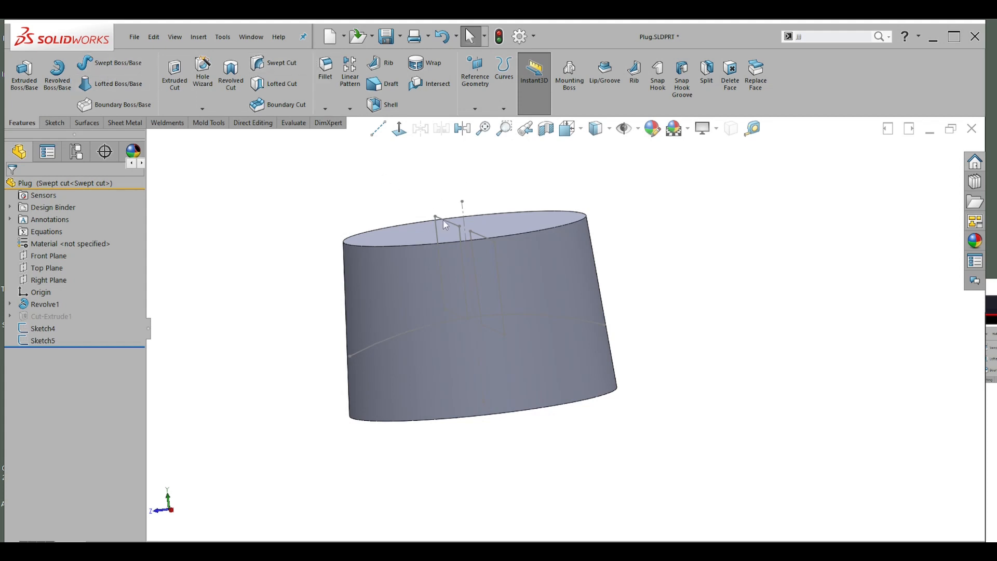
pyautogui.click(116, 64)
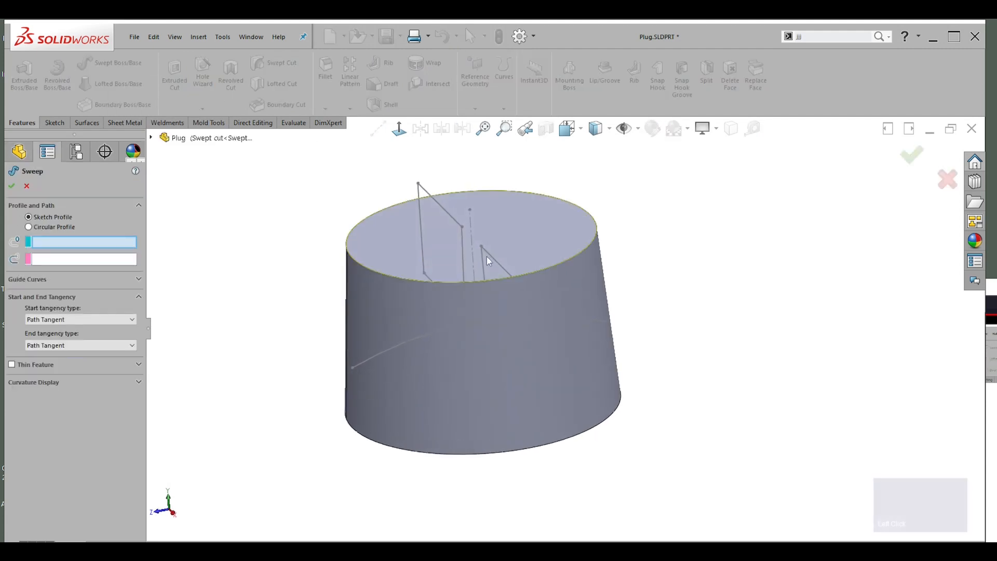
pyautogui.click(435, 199)
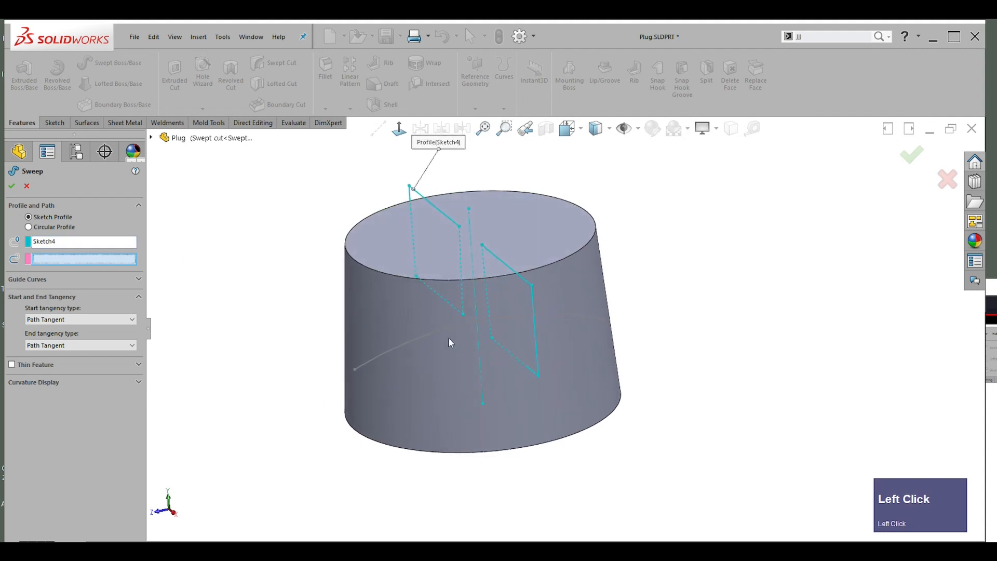
pyautogui.click(417, 339)
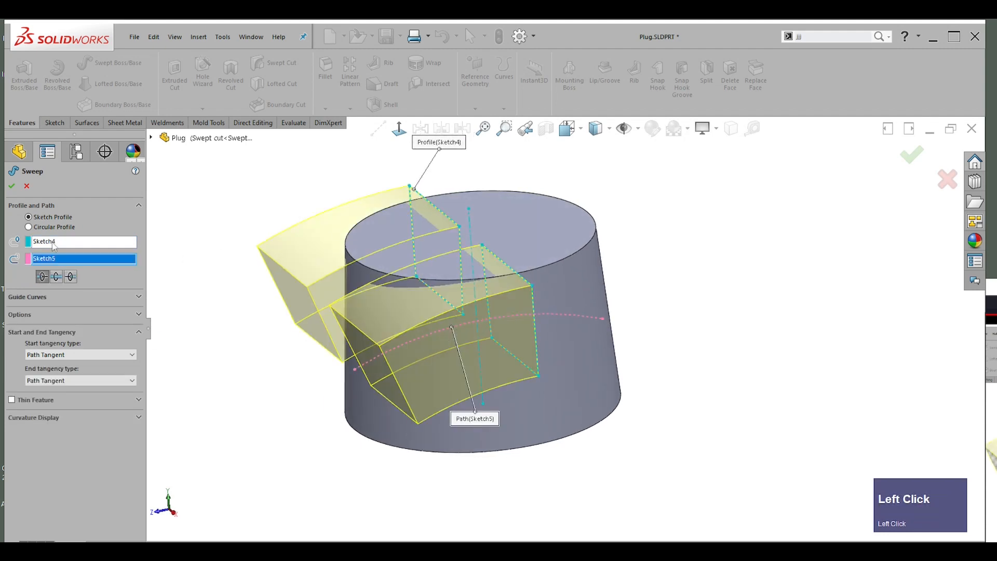
pyautogui.click(57, 277)
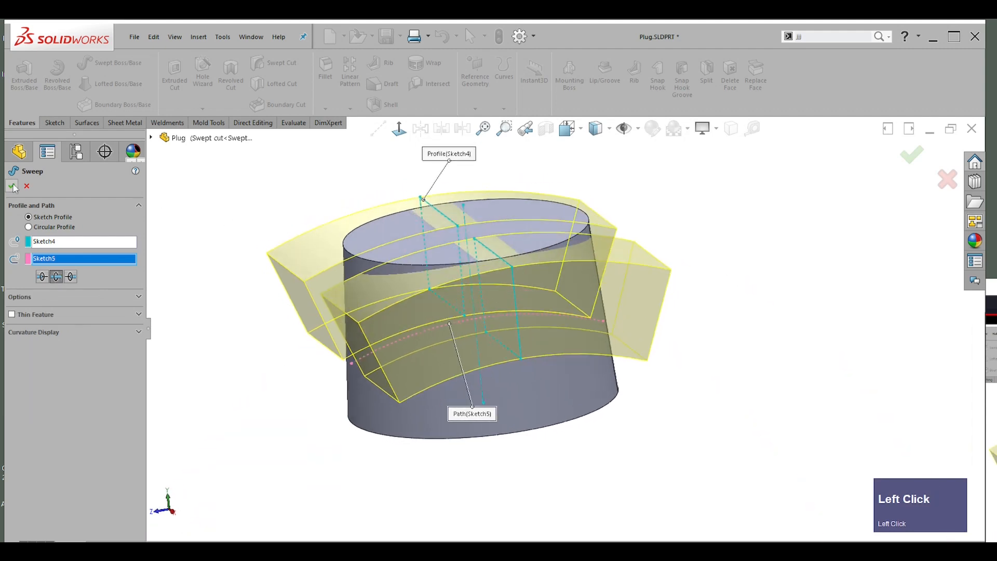
pyautogui.click(12, 186)
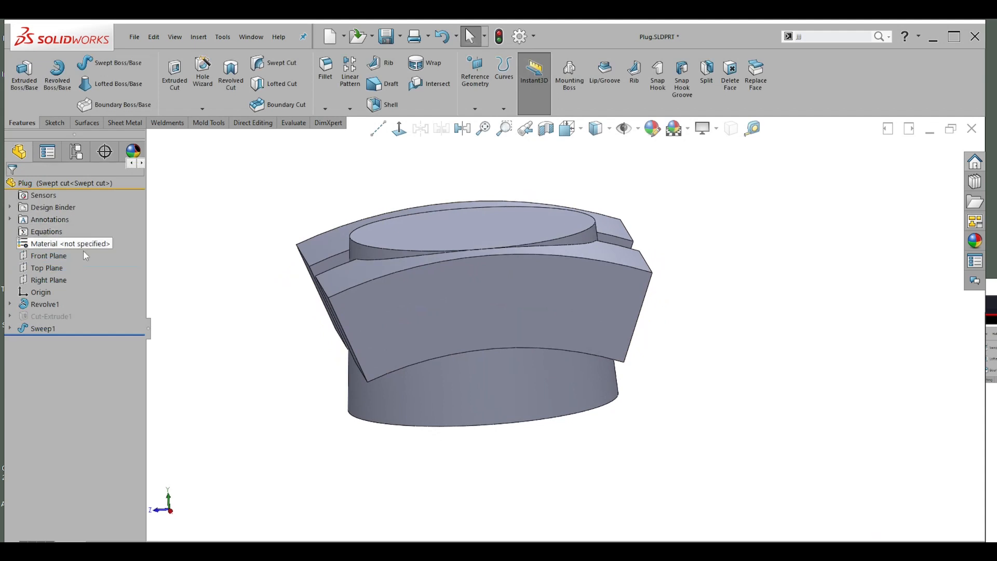
# - Edit the sweep and turn off Merge result so the swept solids stay separate from the plug
pyautogui.click(35, 328)
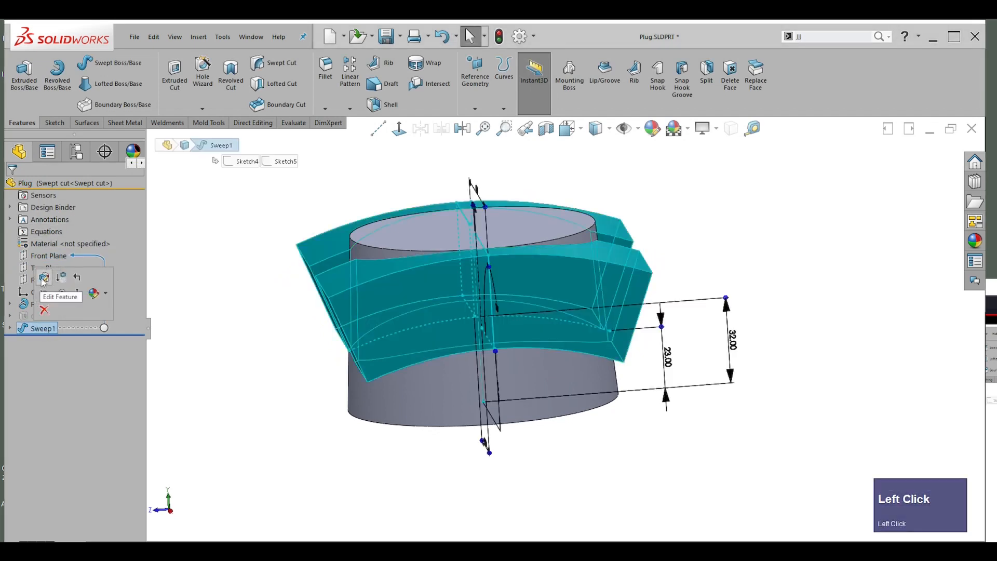
pyautogui.click(36, 300)
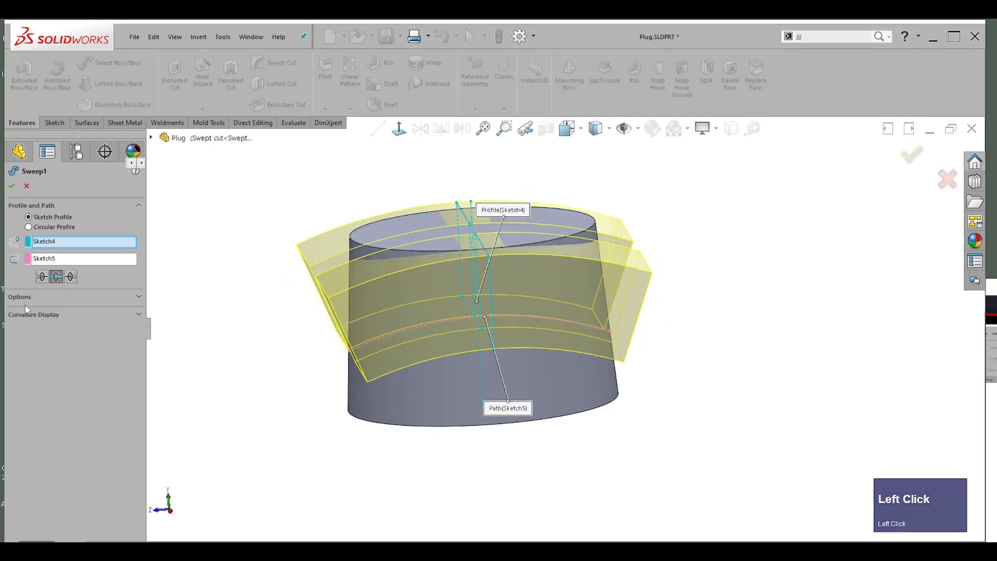
pyautogui.click(35, 294)
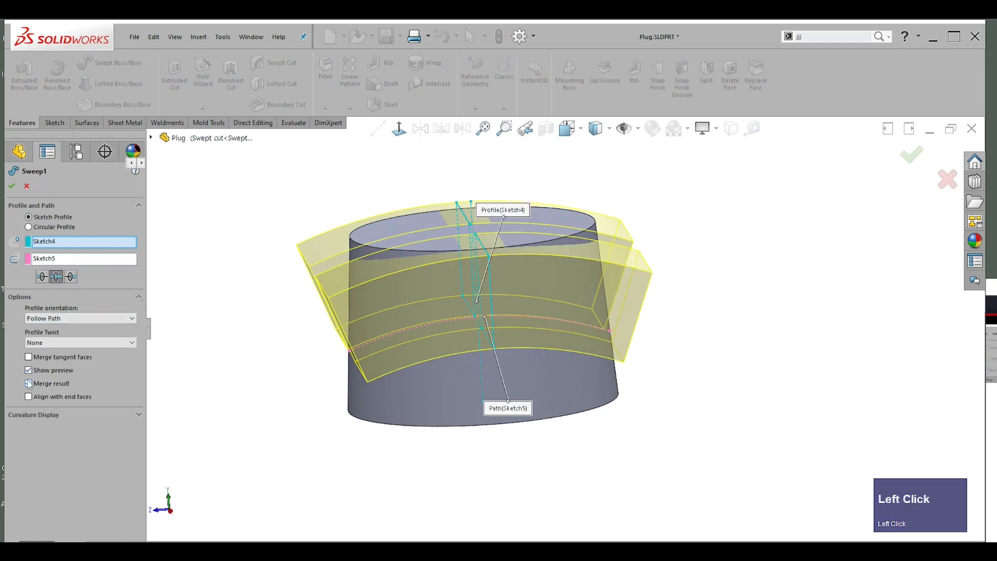
pyautogui.click(29, 384)
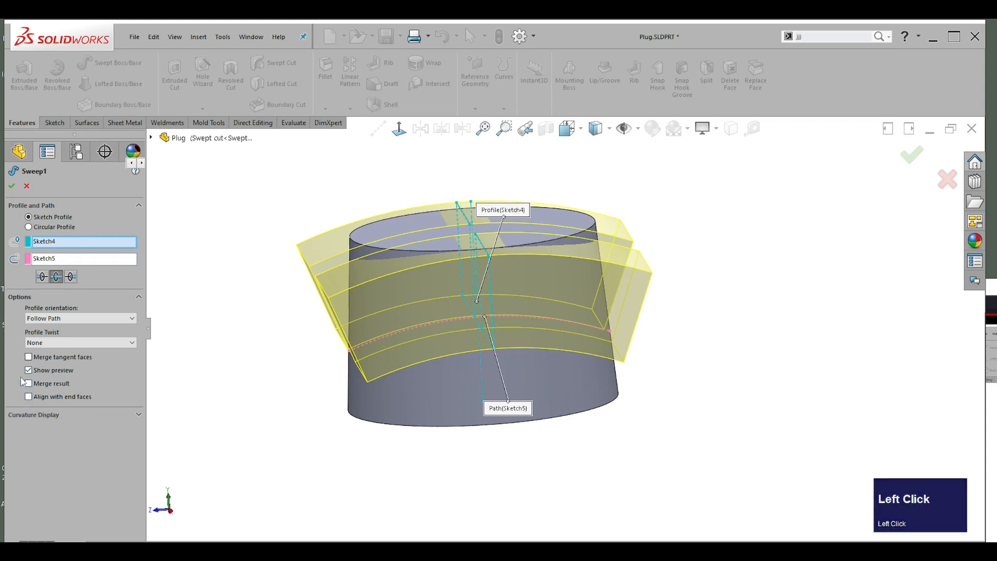
pyautogui.click(12, 187)
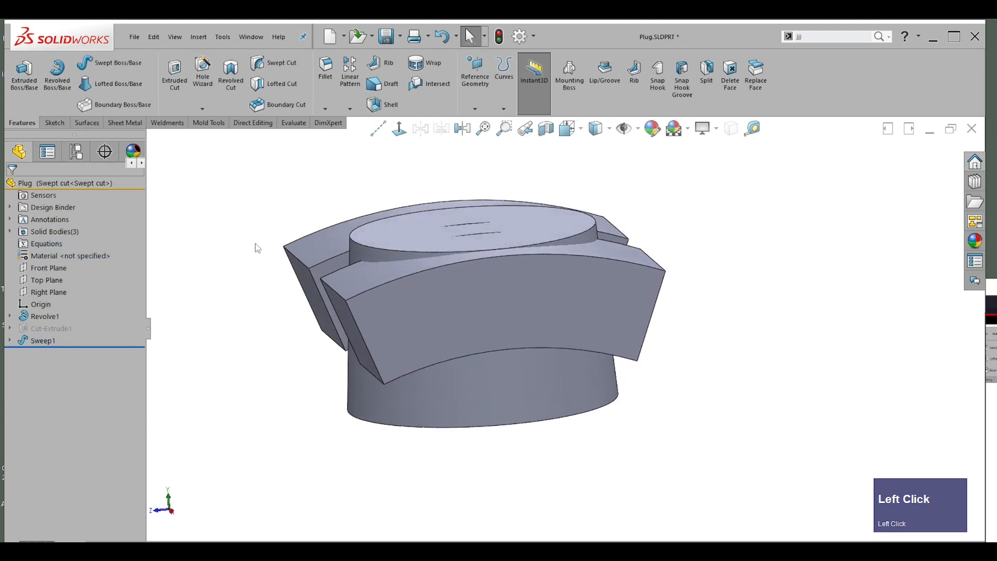
# - Examine the revolved body and both swept bodies by highlighting each one from the part's solid bodies list
pyautogui.click(12, 232)
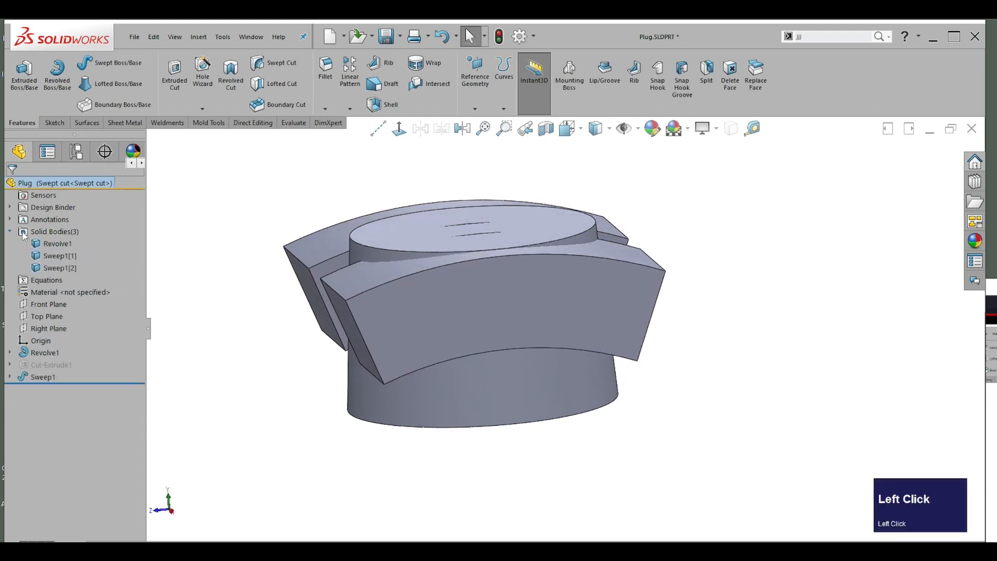
pyautogui.click(64, 244)
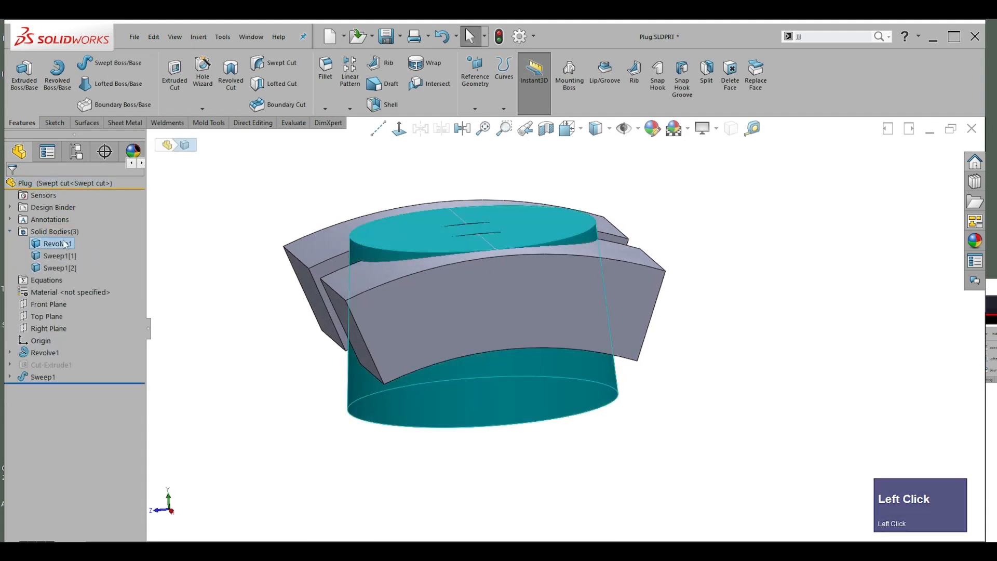
pyautogui.click(62, 256)
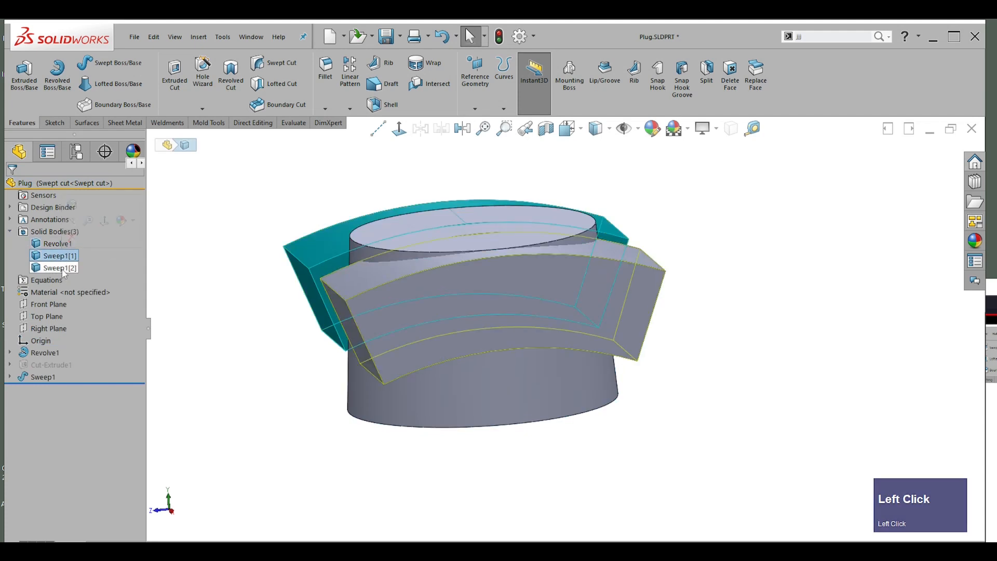
pyautogui.click(64, 270)
pyautogui.click(218, 282)
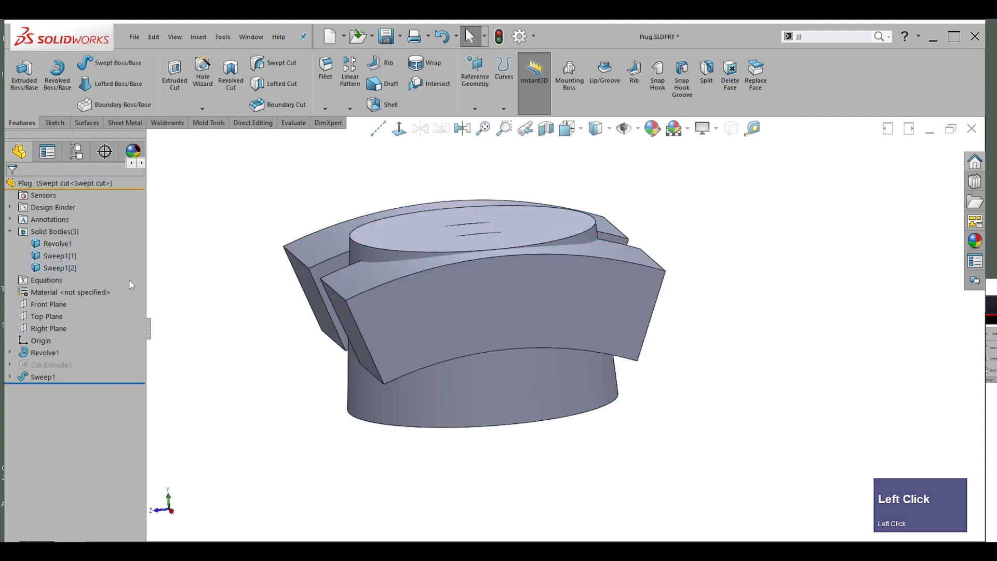
pyautogui.doubleClick(52, 232)
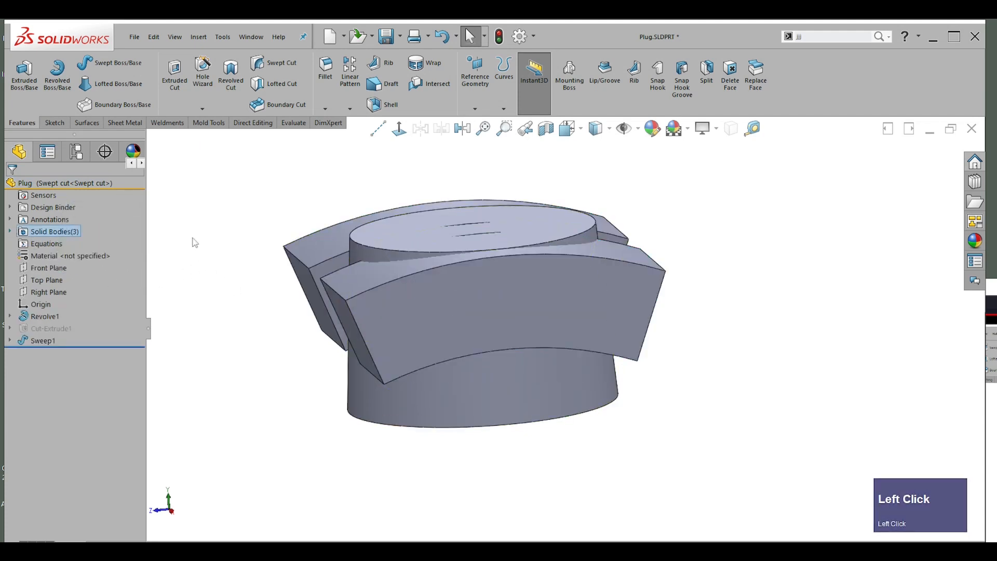
# - Inspect the revolved plug and the faces of the two swept bodies from several viewing angles
pyautogui.moveTo(778, 237); pyautogui.dragTo(409, 241, button='middle')
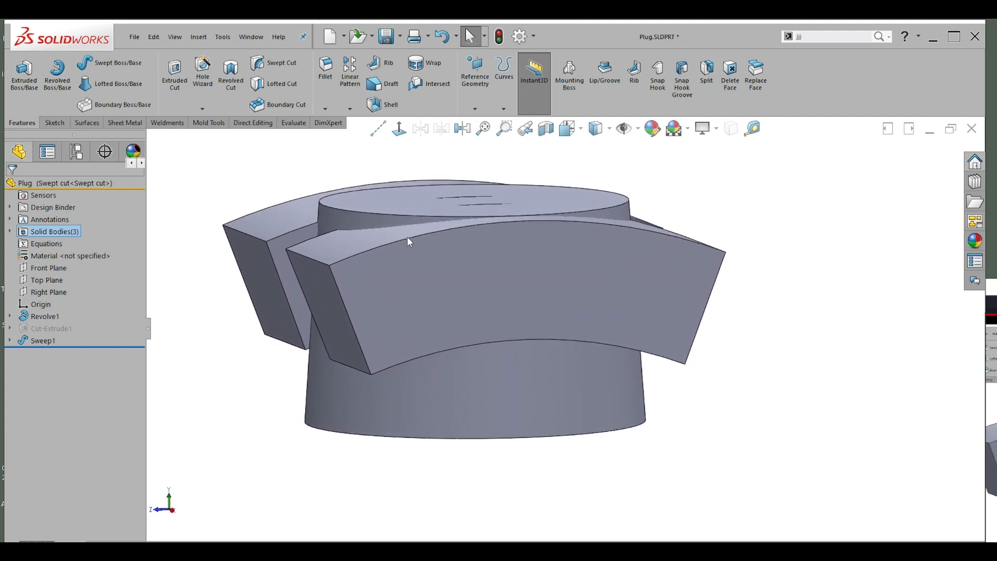
pyautogui.moveTo(312, 232); pyautogui.dragTo(377, 243, button='middle')
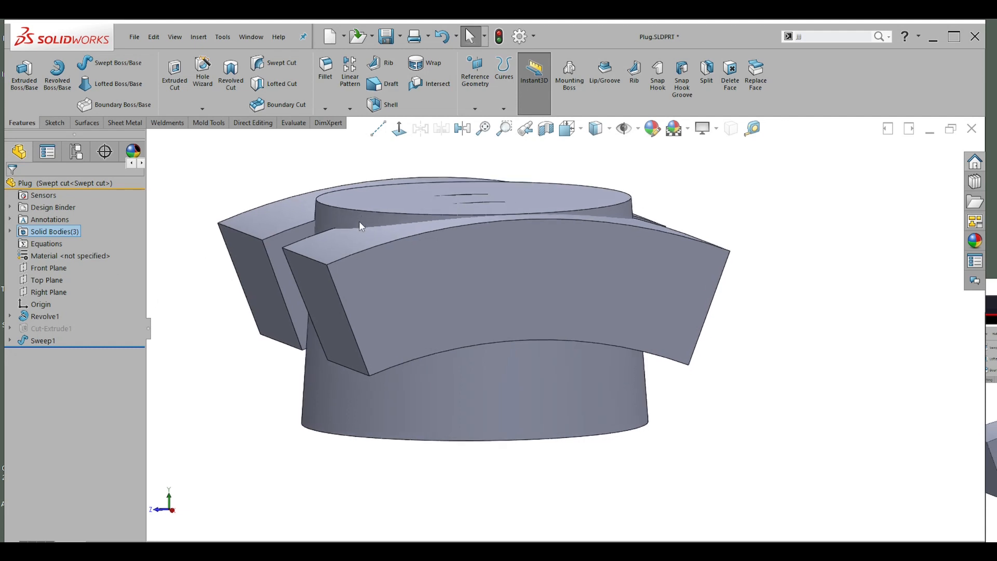
pyautogui.click(360, 218)
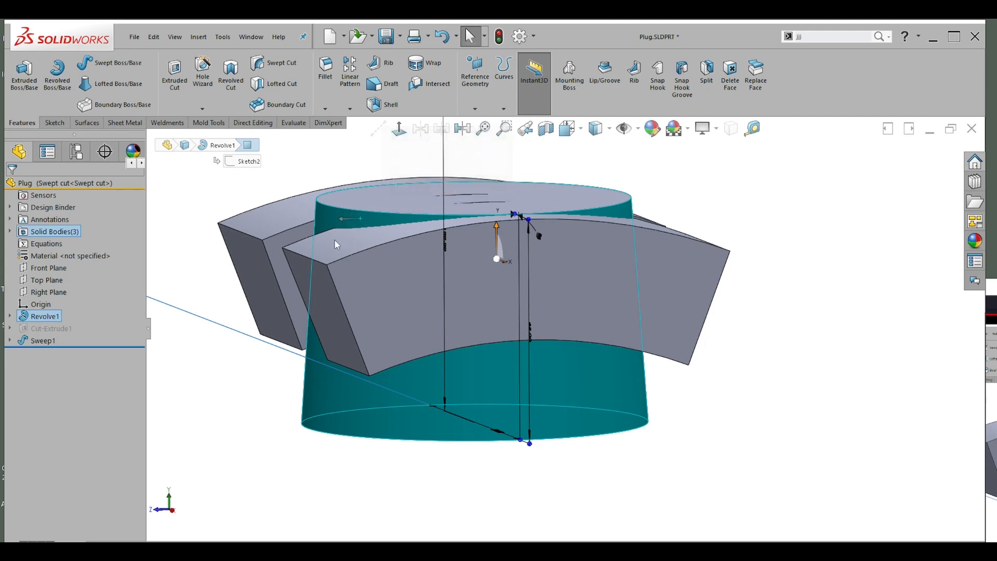
pyautogui.click(288, 215)
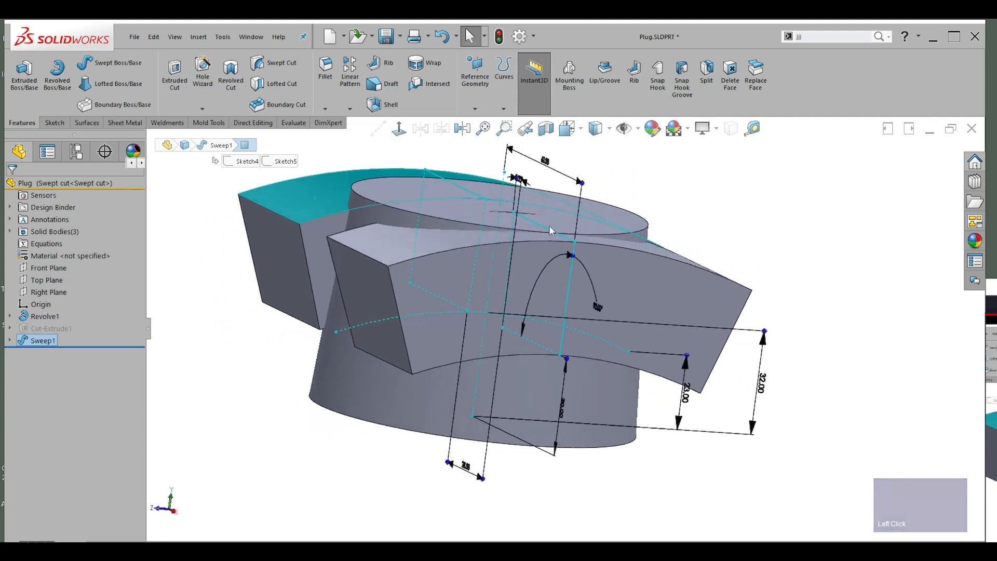
pyautogui.click(774, 226)
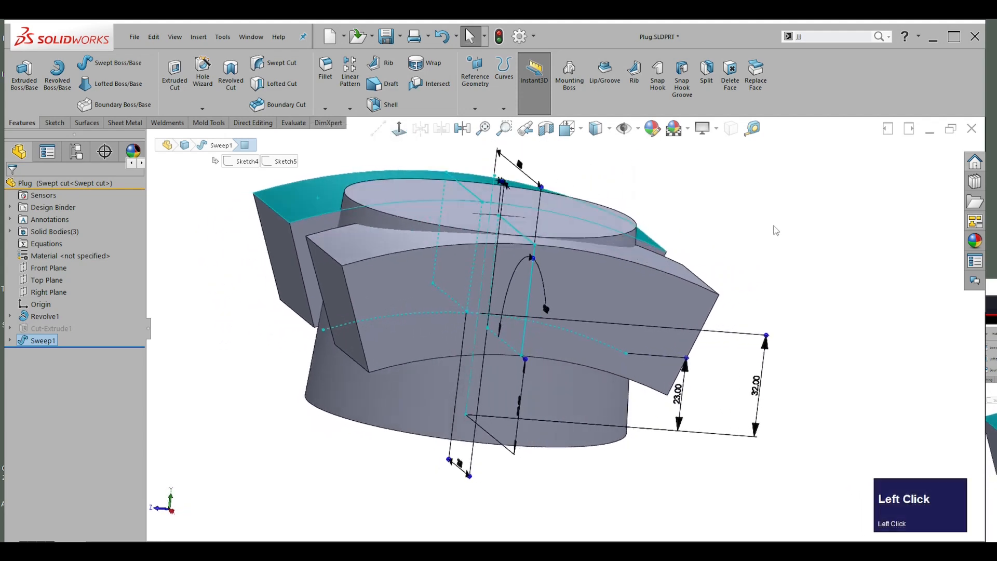
pyautogui.click(420, 274)
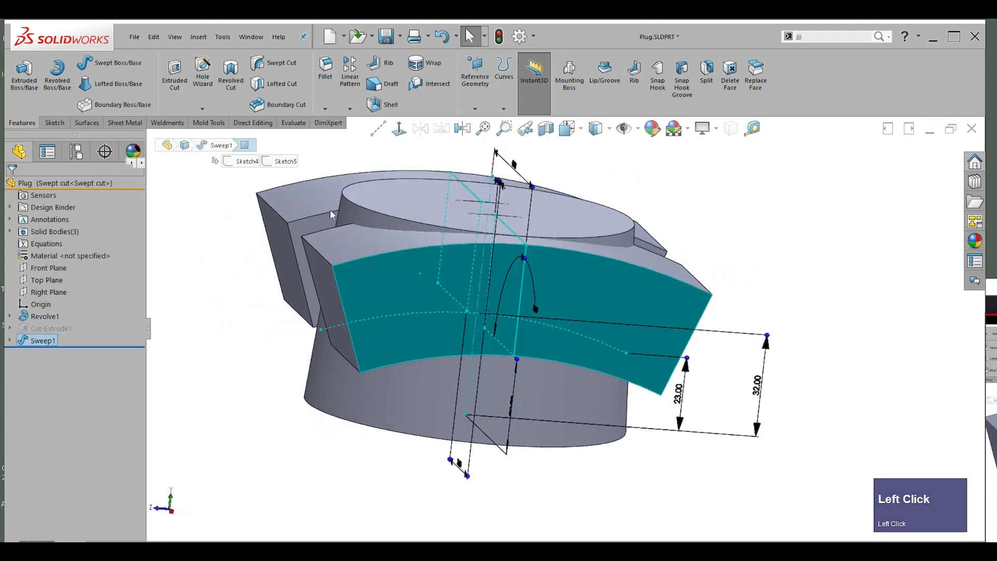
# - Suppress Sweep1 and try a swept cut with Sketch4 as profile and Sketch5 as path, in both directions, without Align with end faces
pyautogui.rightClick(44, 343)
pyautogui.click(73, 294)
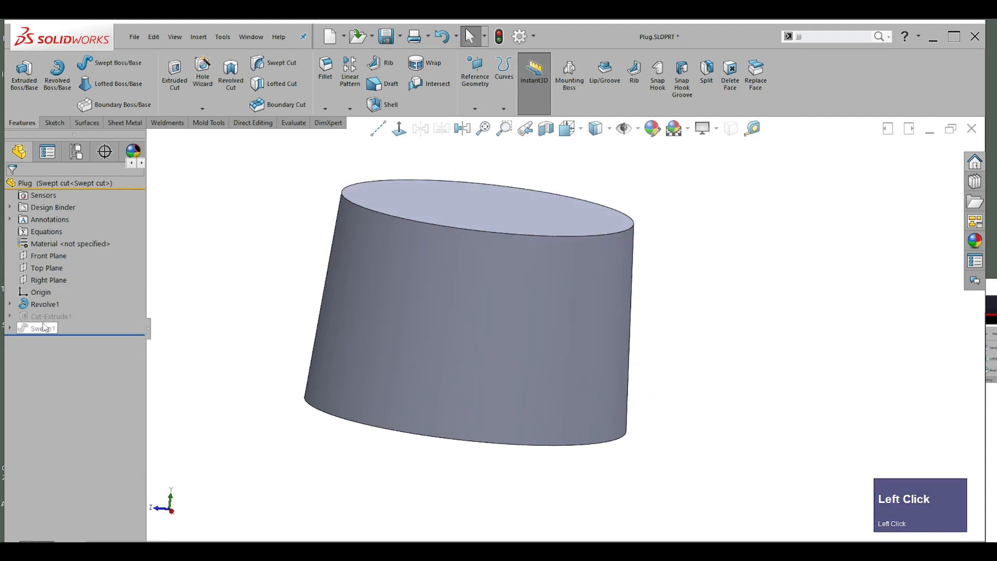
pyautogui.click(10, 328)
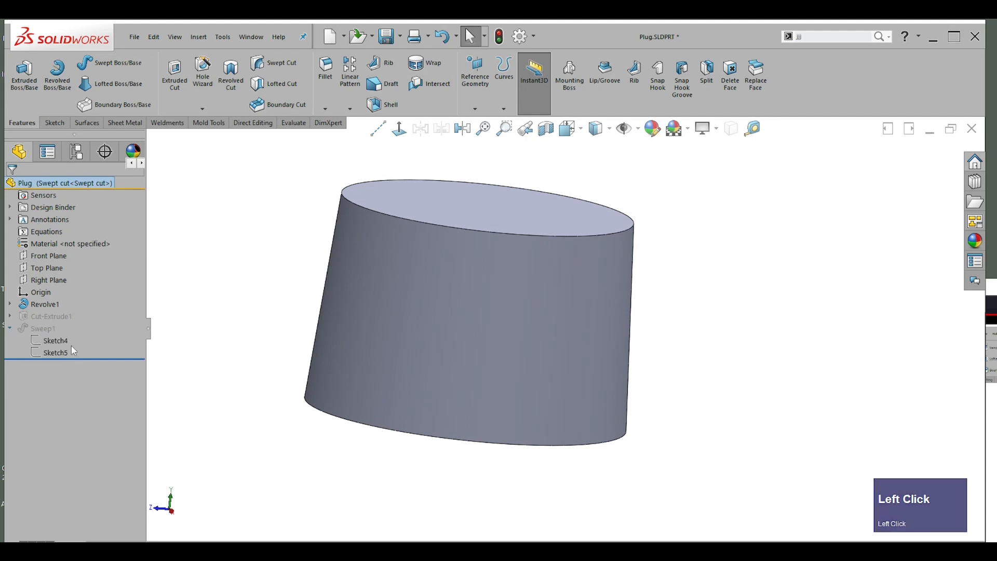
pyautogui.click(57, 341)
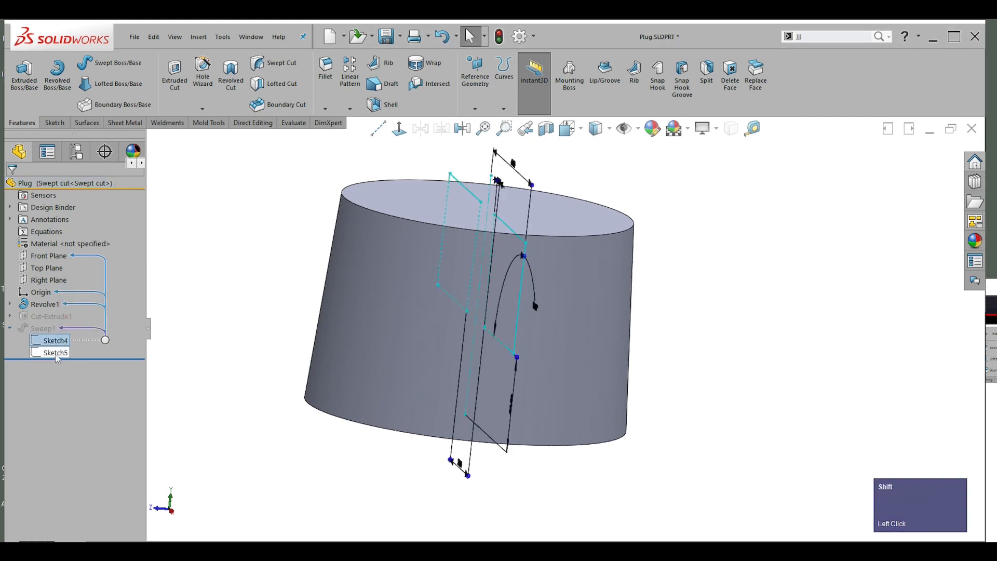
pyautogui.keyDown('shift'); pyautogui.click(55, 353); pyautogui.keyUp('shift')
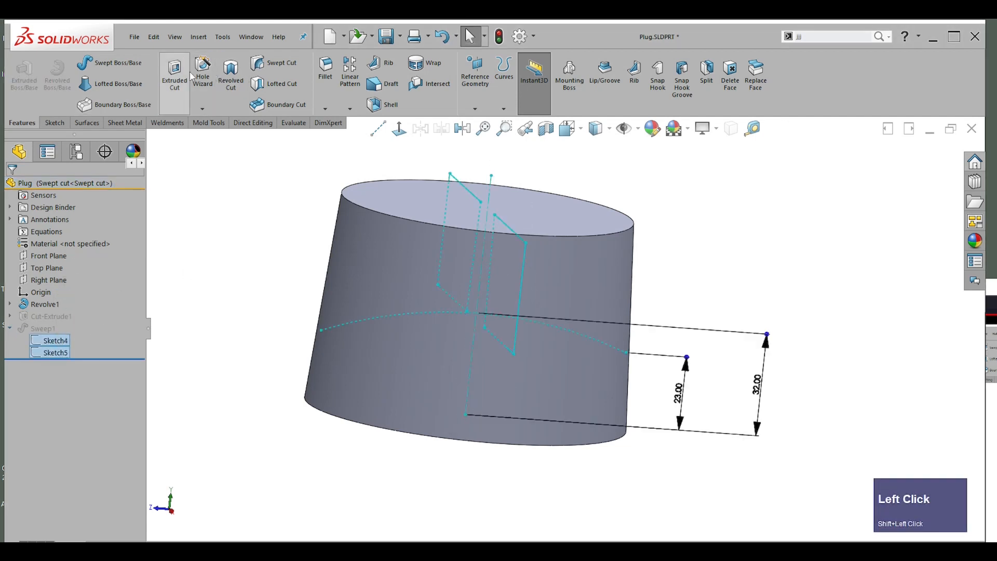
pyautogui.click(283, 64)
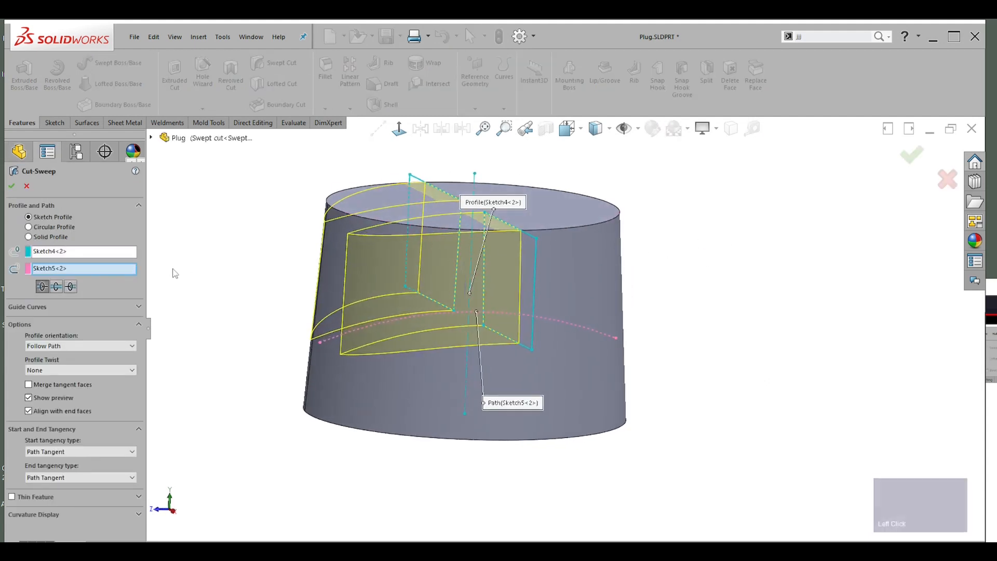
pyautogui.click(57, 285)
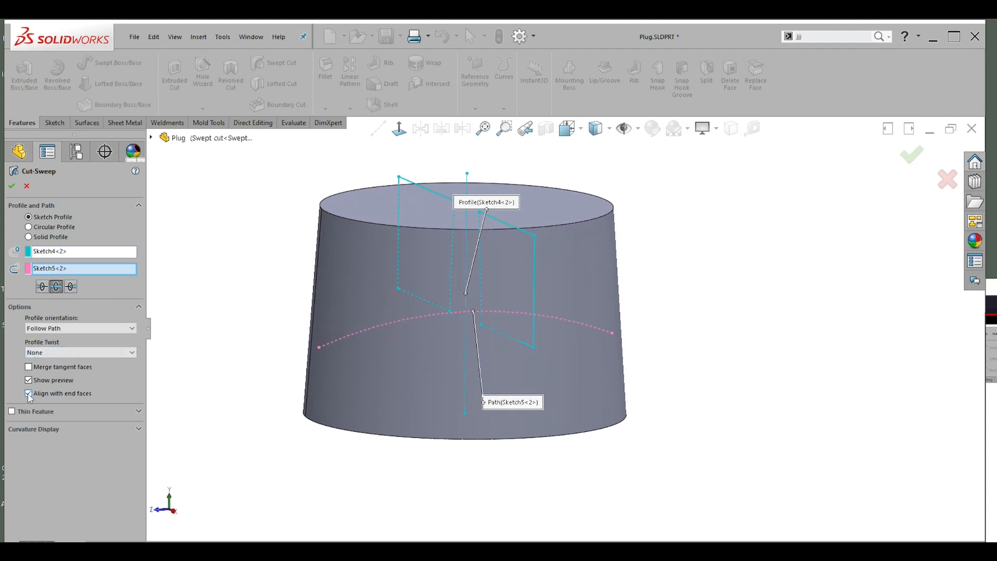
pyautogui.click(30, 393)
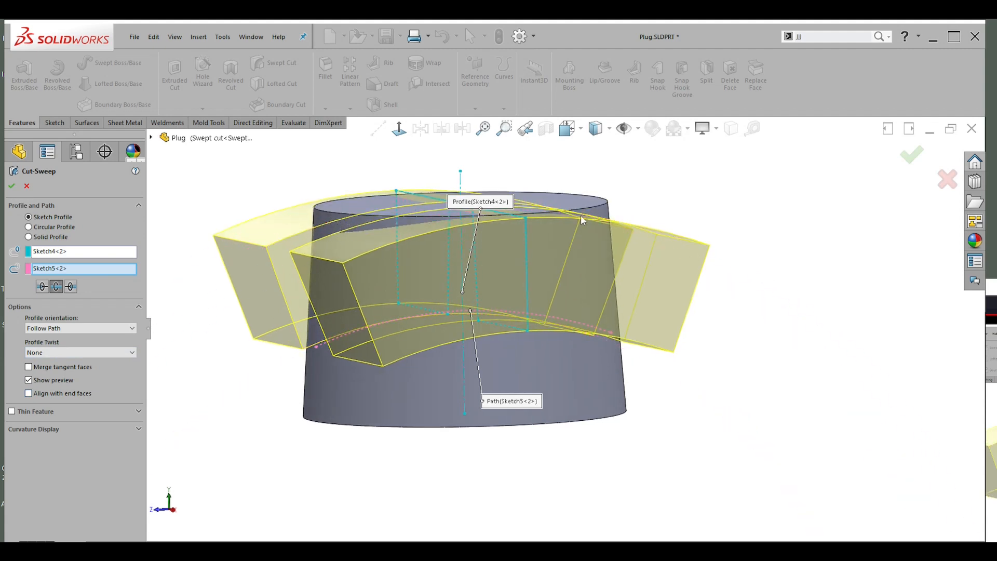
pyautogui.click(12, 185)
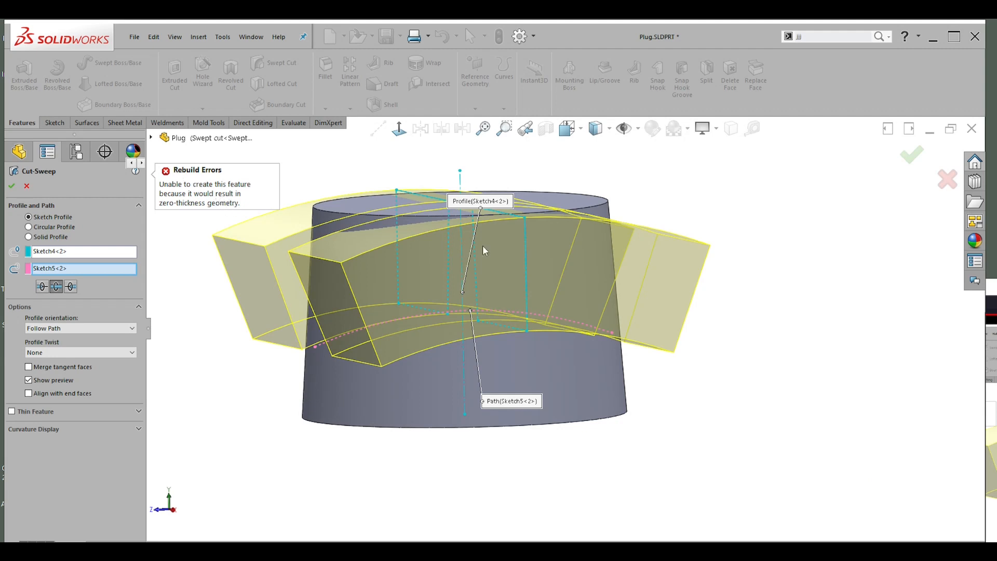
# - Examine the swept cut preview around the plug's top edge and abandon the cut
pyautogui.scroll(5, 482, 251)
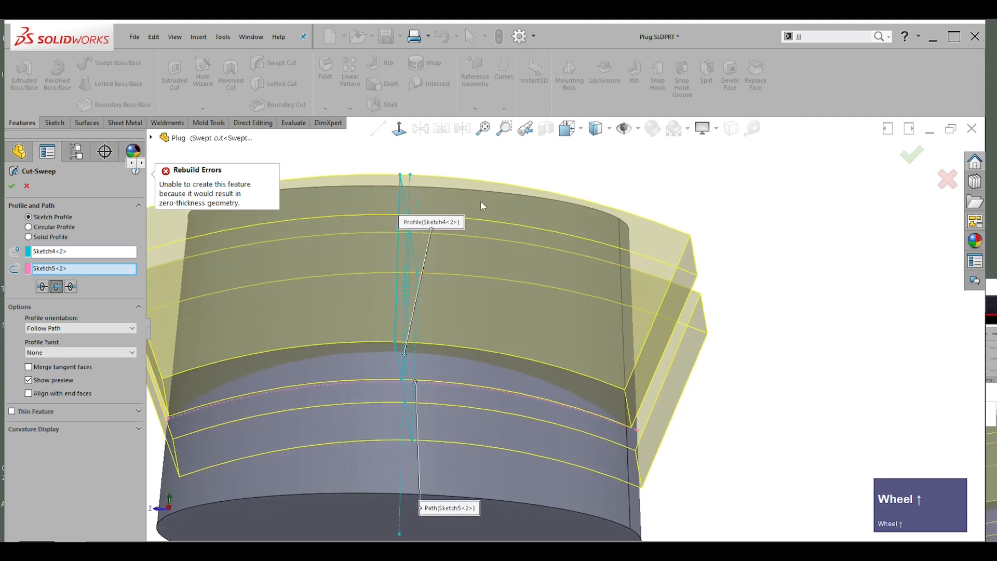
pyautogui.moveTo(480, 201); pyautogui.dragTo(604, 193, button='middle')
pyautogui.moveTo(416, 222); pyautogui.dragTo(408, 228, button='middle')
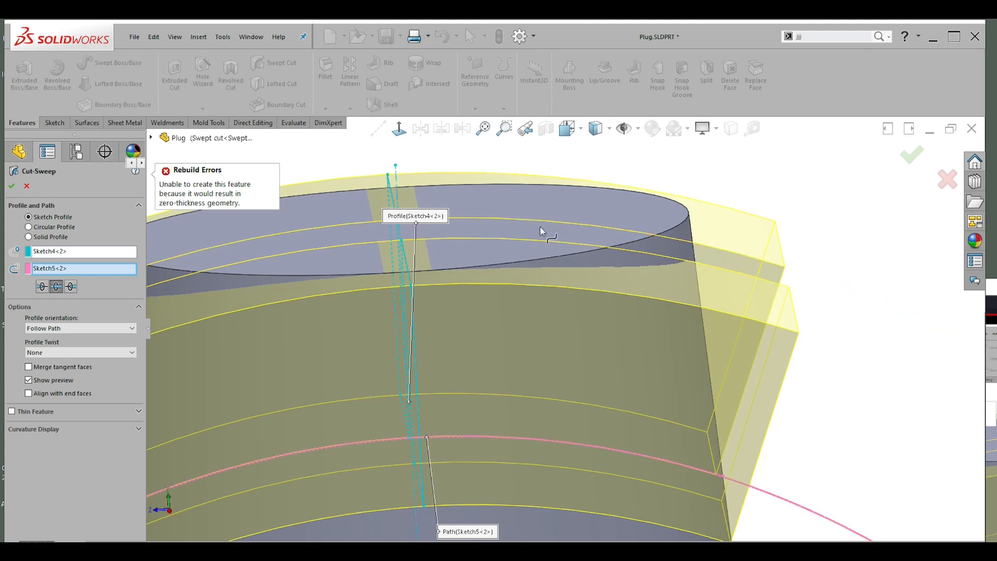
pyautogui.scroll(4, 540, 227)
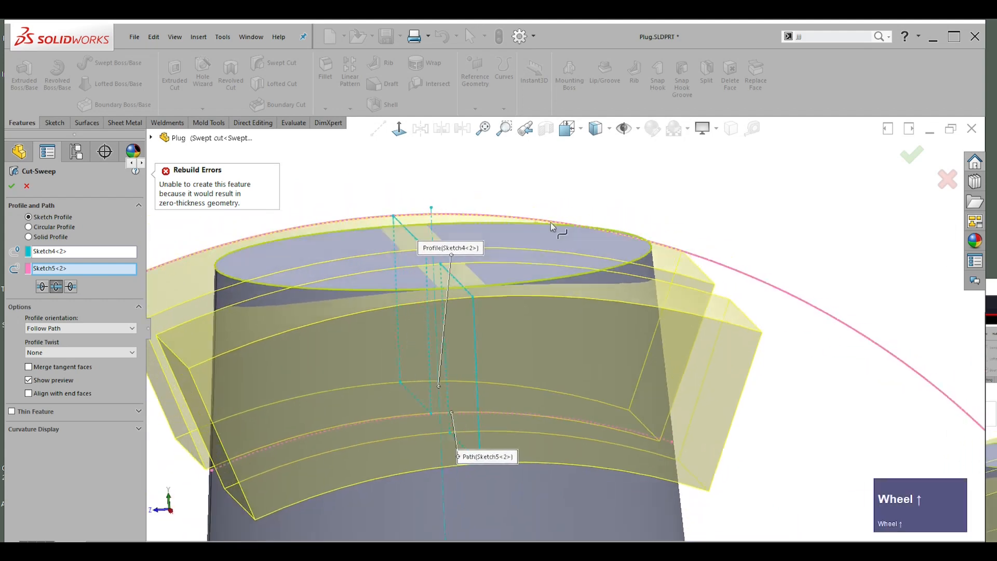
pyautogui.scroll(1, 550, 223)
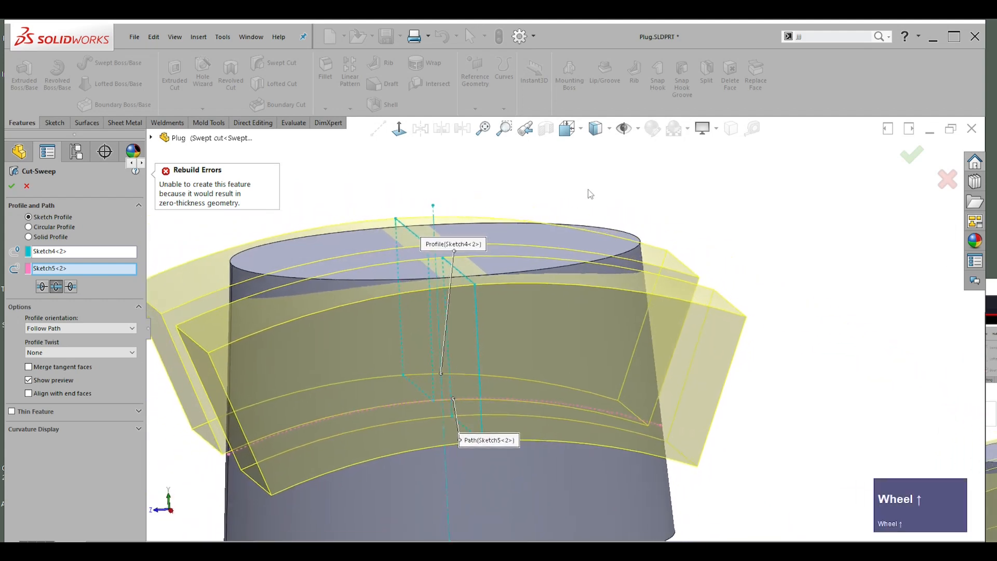
pyautogui.click(27, 186)
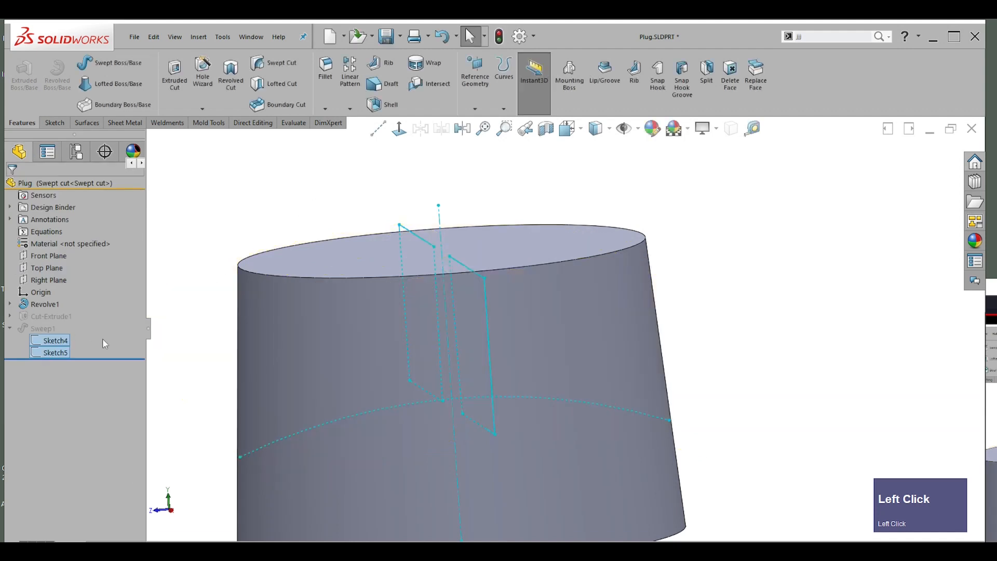
# - Delete the suppressed Sweep1 feature while keeping Sketch4 and Sketch5
pyautogui.click(58, 341)
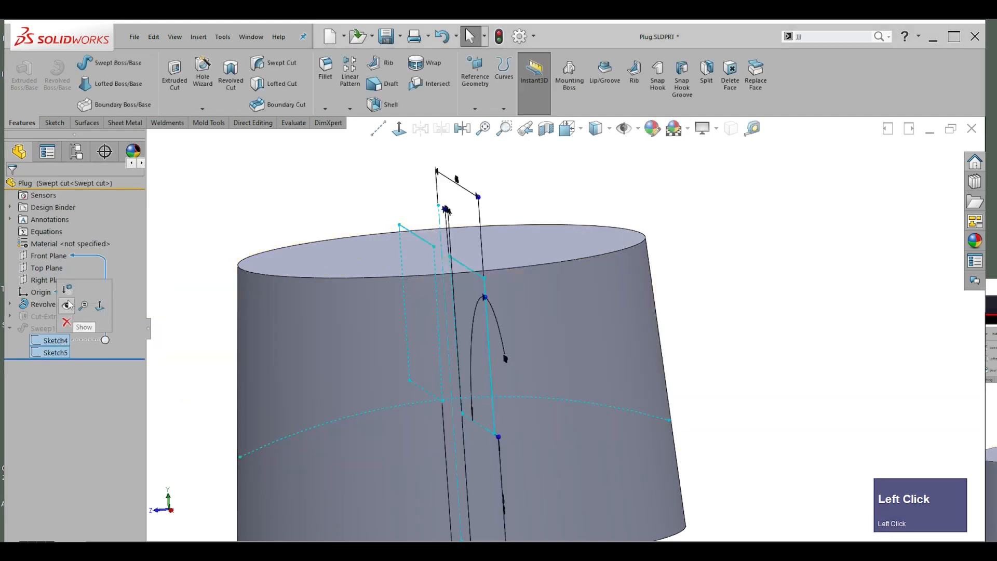
pyautogui.click(193, 275)
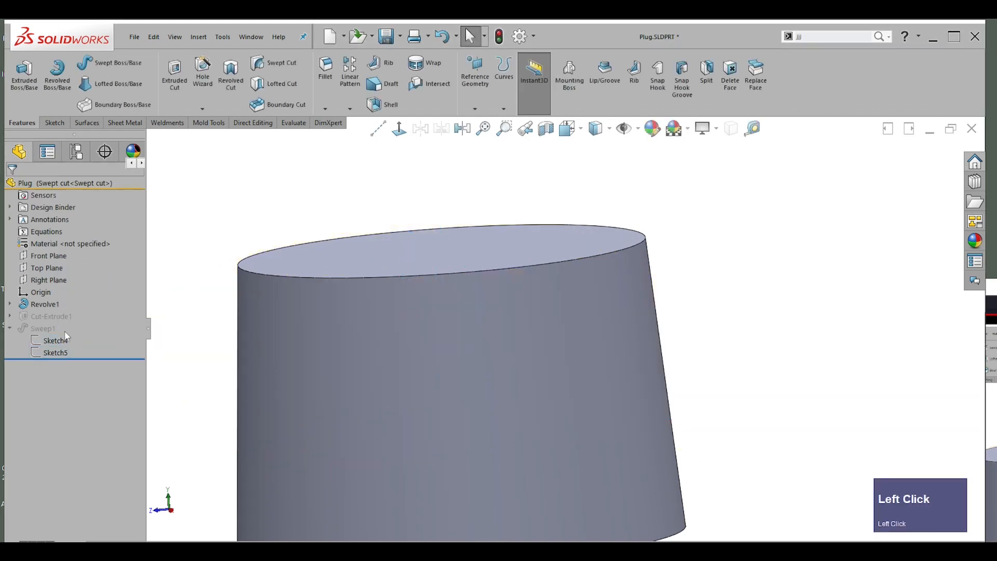
pyautogui.click(49, 328)
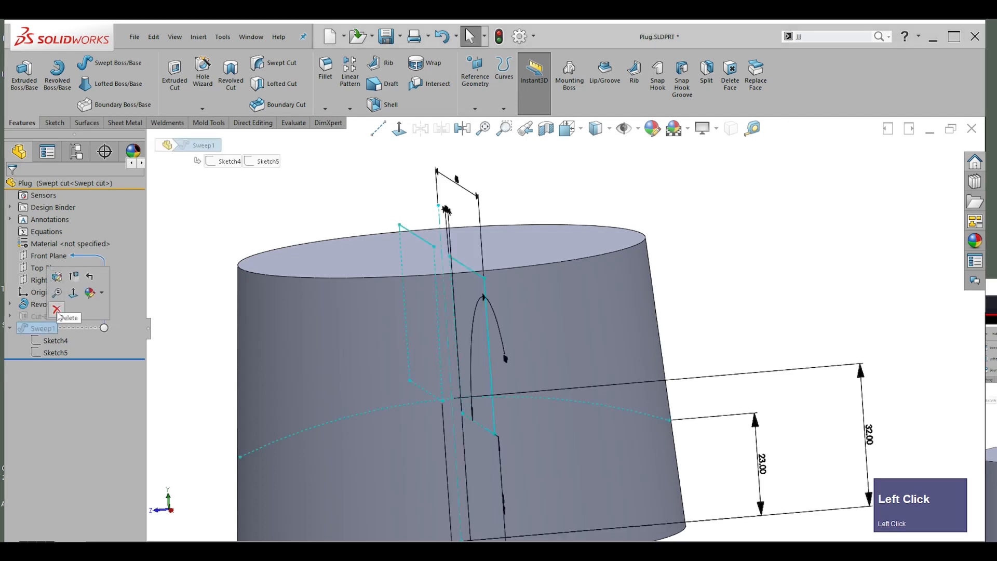
pyautogui.click(57, 310)
pyautogui.click(380, 285)
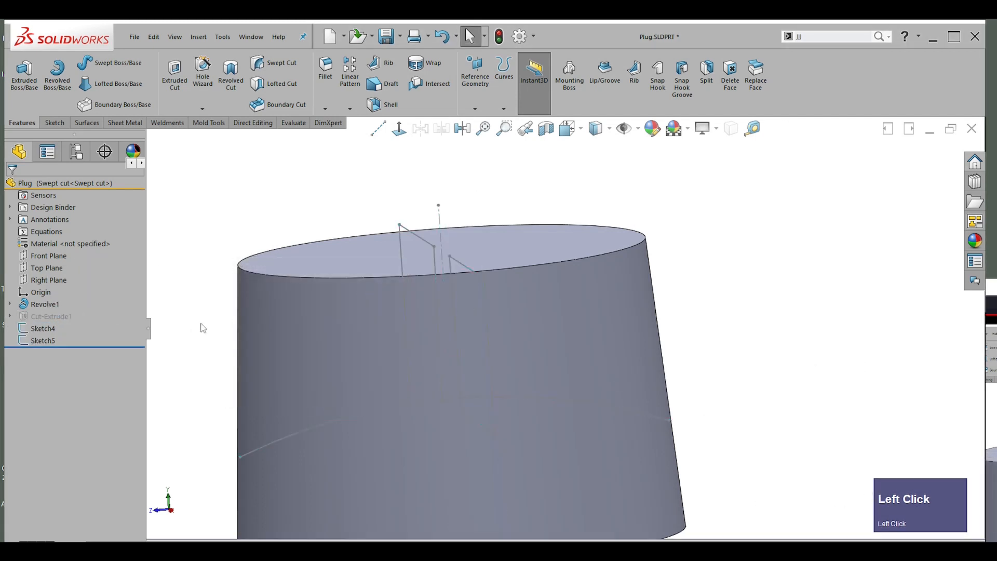
# - Edit Sketch4, delete the relation tying the profile's top line to the plug's upper edge, and raise the line about 14 mm above it
pyautogui.click(51, 329)
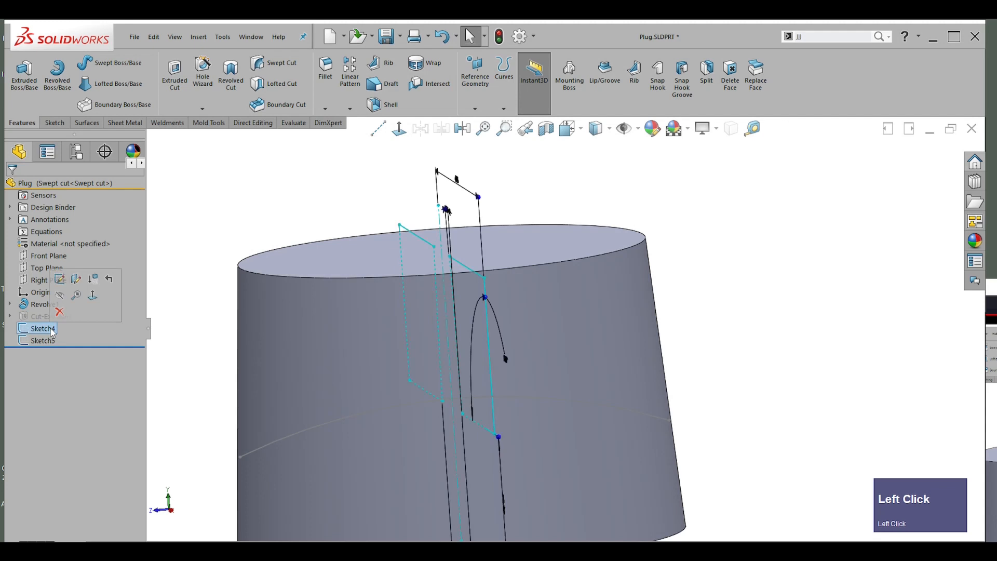
pyautogui.click(61, 280)
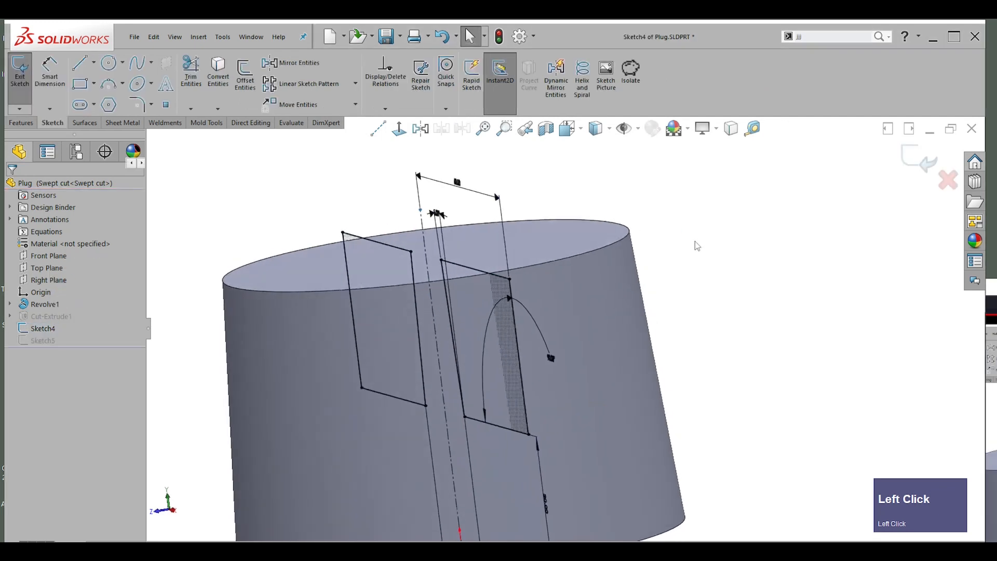
pyautogui.click(484, 263)
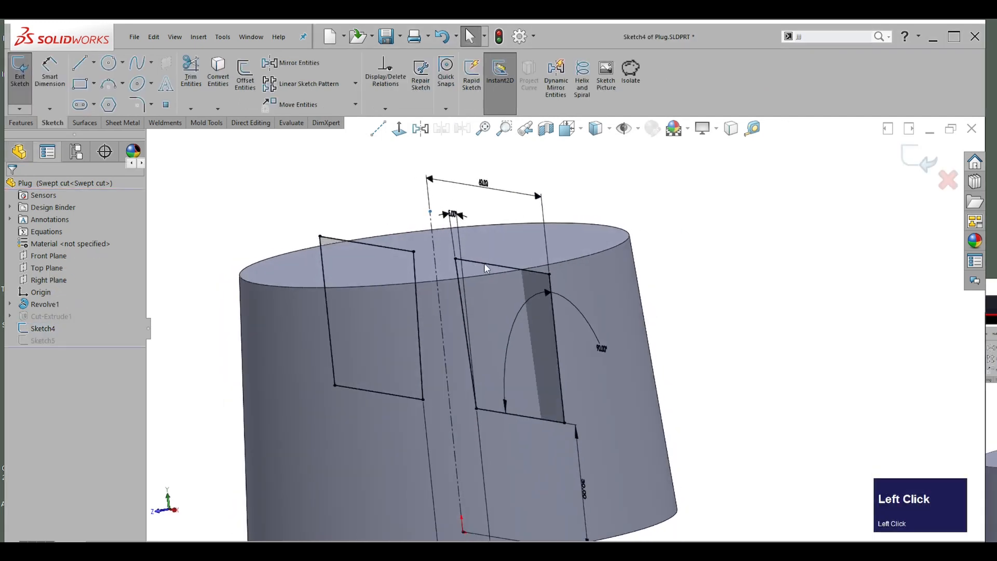
pyautogui.click(523, 263)
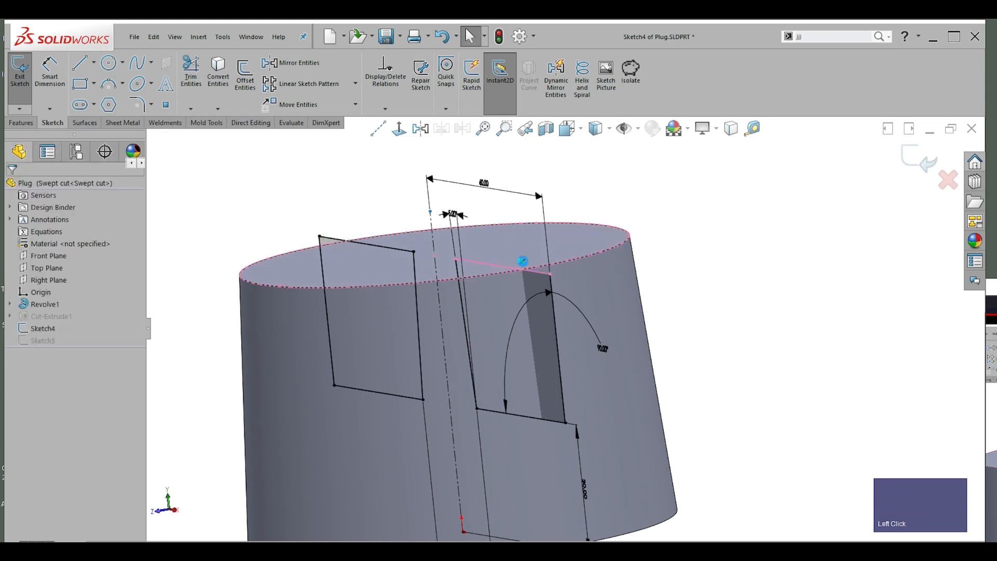
pyautogui.press('Delete')
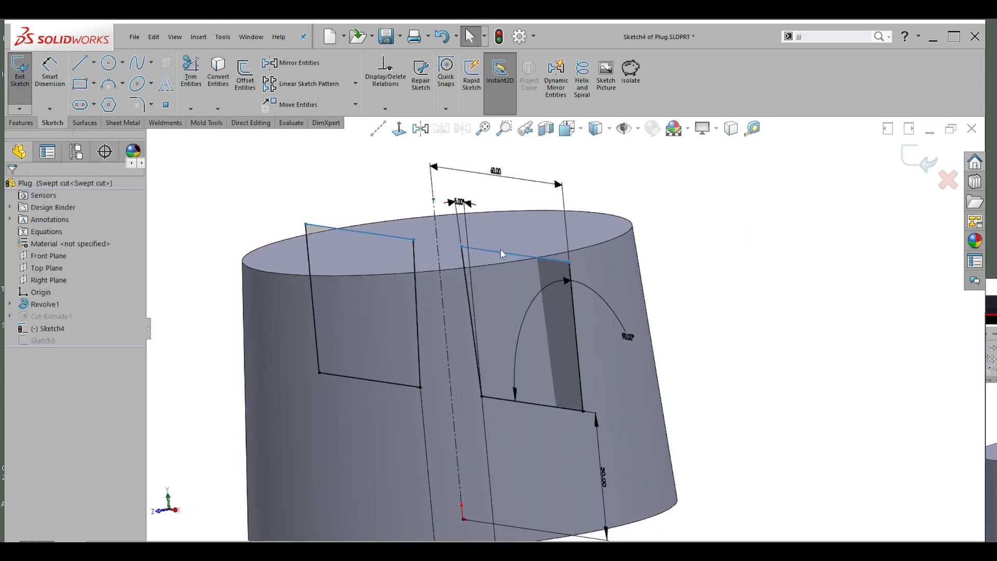
pyautogui.moveTo(500, 249); pyautogui.dragTo(509, 194)
pyautogui.click(715, 192)
# - Dimension the profile's top line 10 mm above the plug's upper circular edge and finish editing Sketch4
pyautogui.moveTo(733, 231); pyautogui.dragTo(720, 174, button='right')
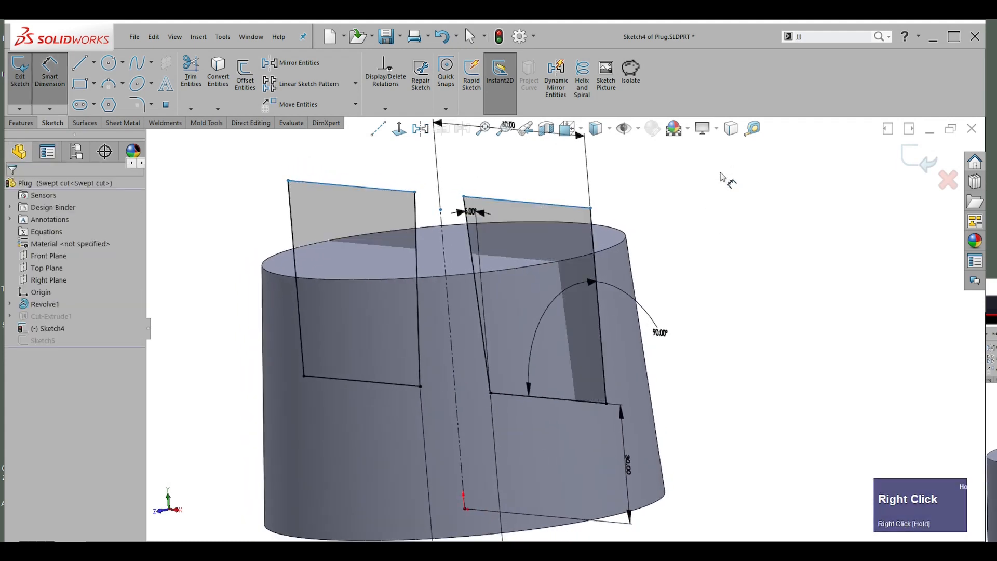
pyautogui.moveTo(606, 419); pyautogui.dragTo(611, 394, button='middle')
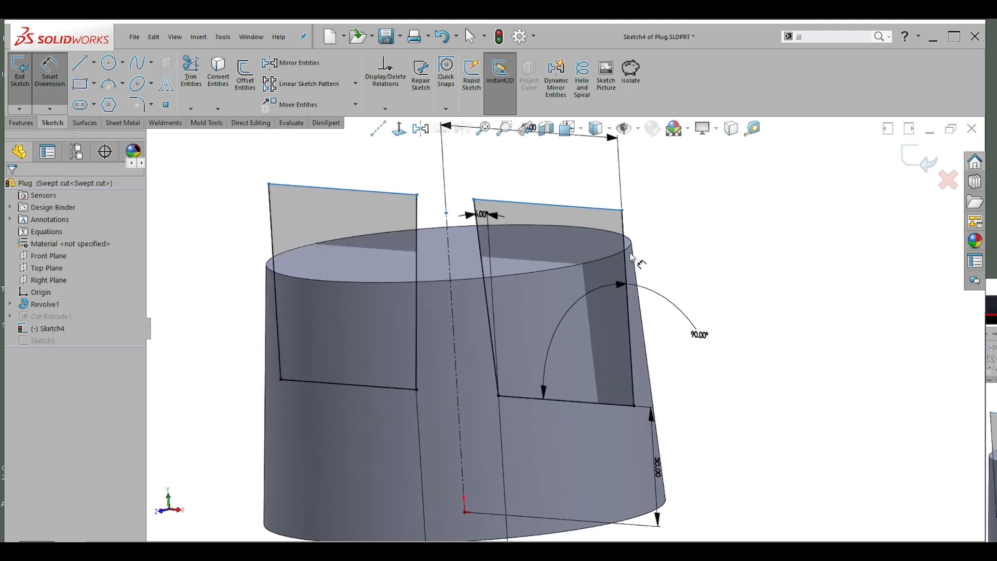
pyautogui.click(469, 252)
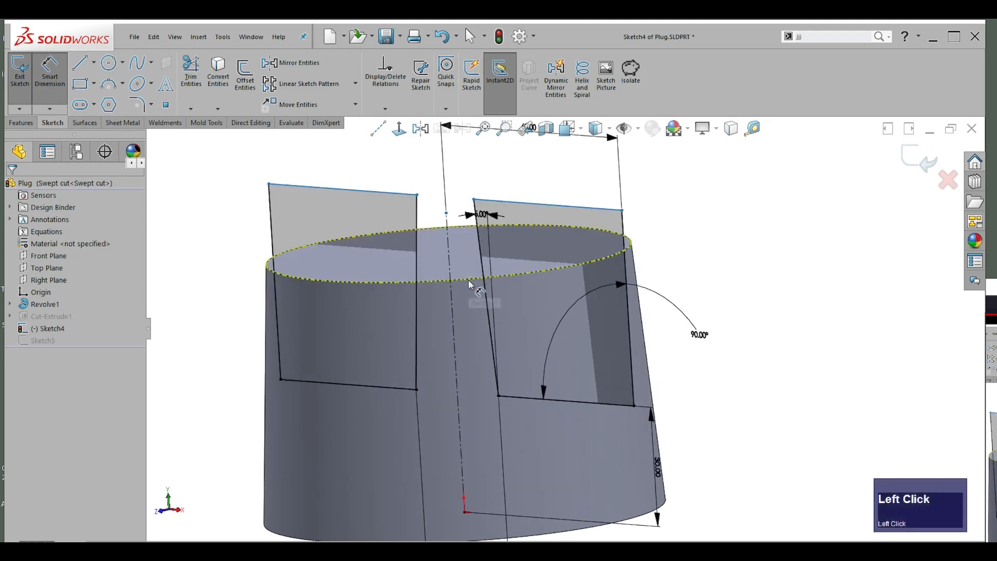
pyautogui.click(597, 209)
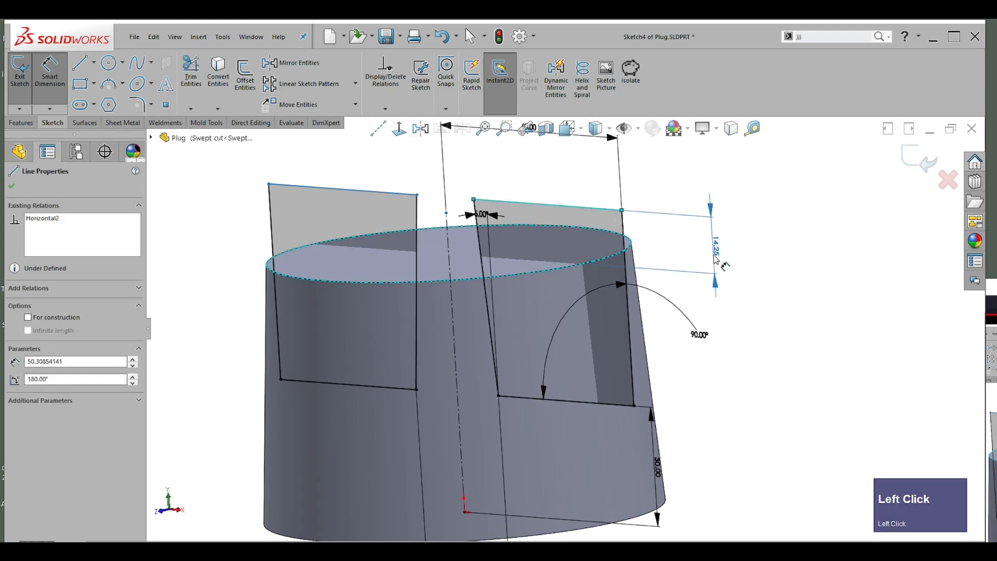
pyautogui.click(781, 244)
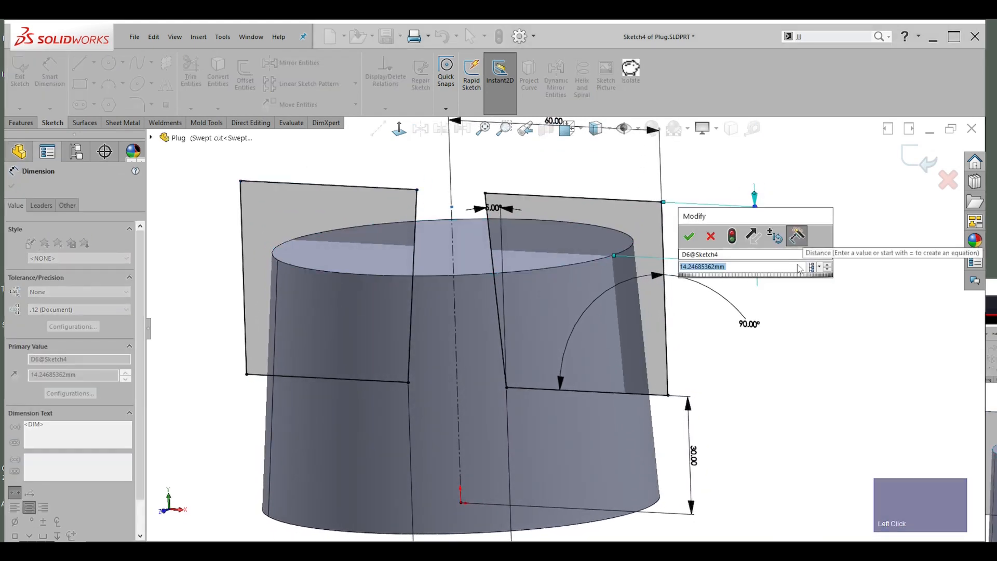
pyautogui.write('10')
pyautogui.press('Return')
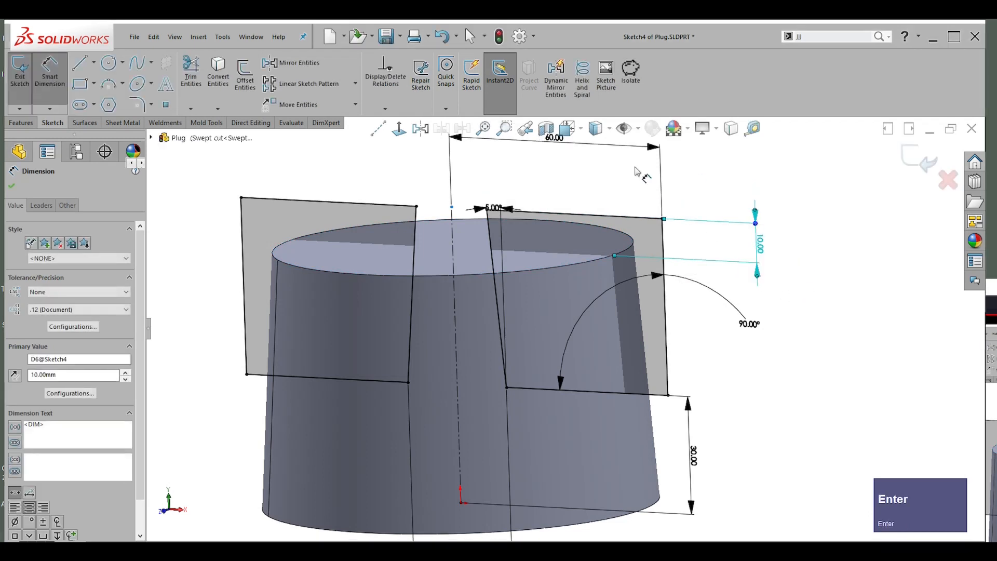
pyautogui.click(401, 129)
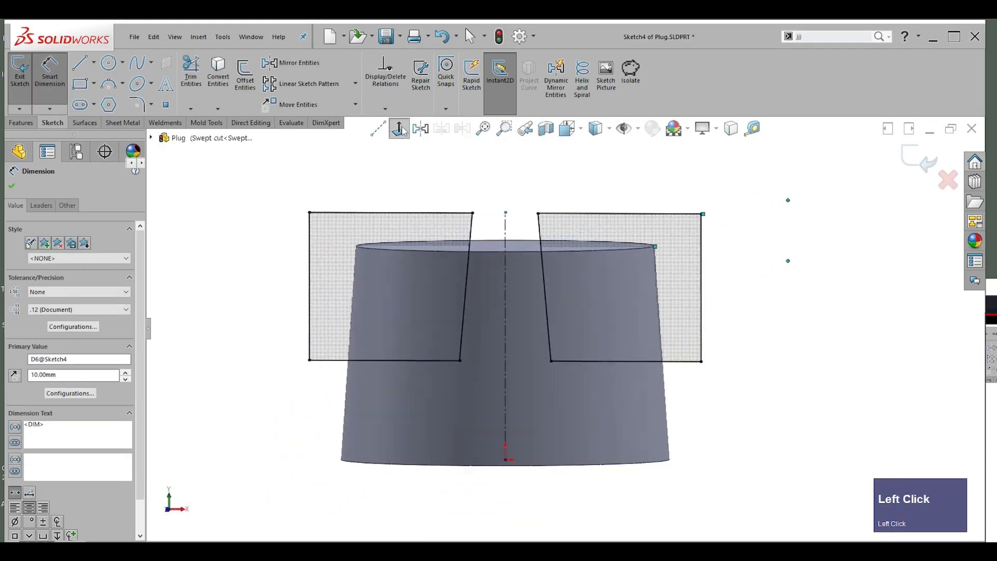
pyautogui.scroll(2, 825, 289)
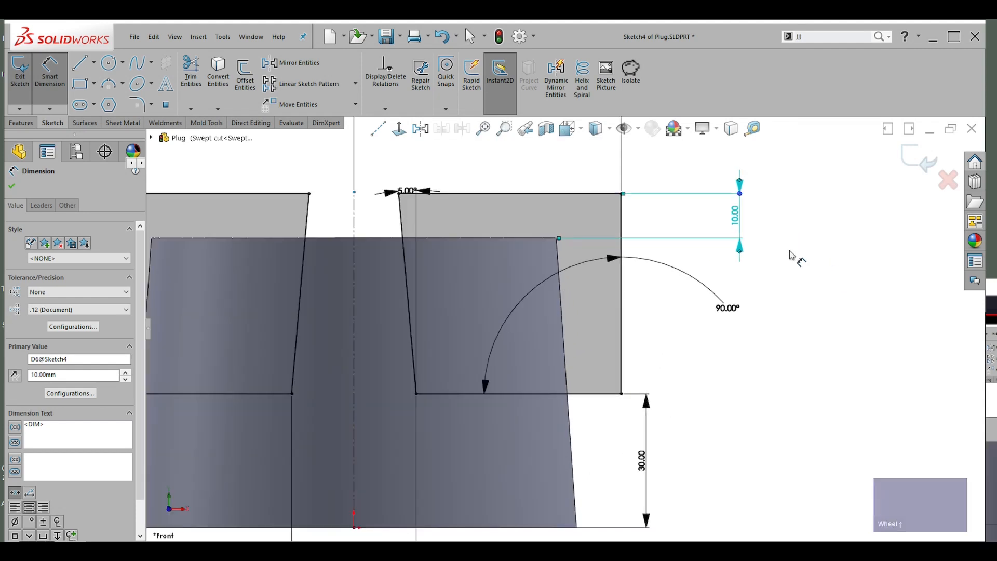
pyautogui.click(797, 262)
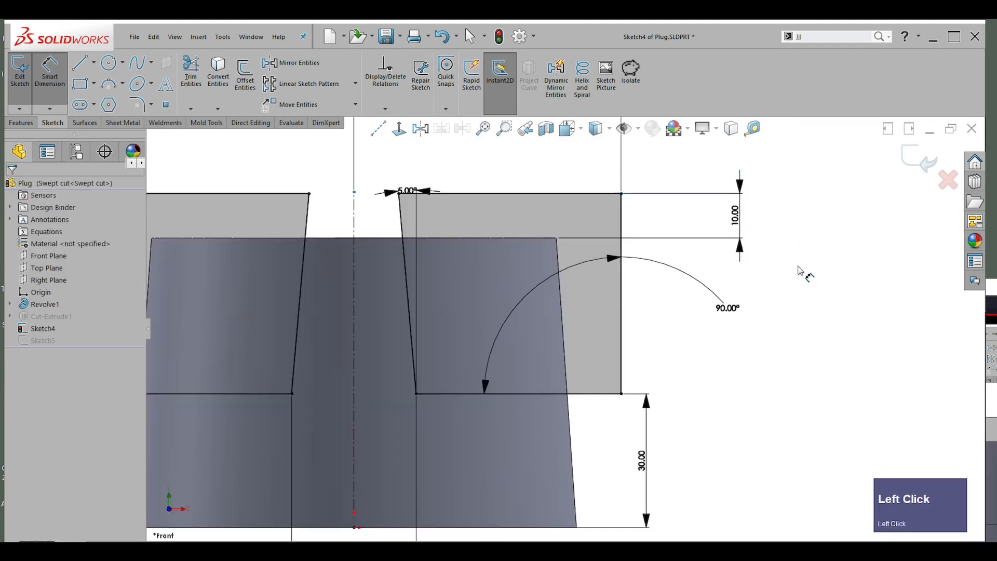
pyautogui.click(919, 170)
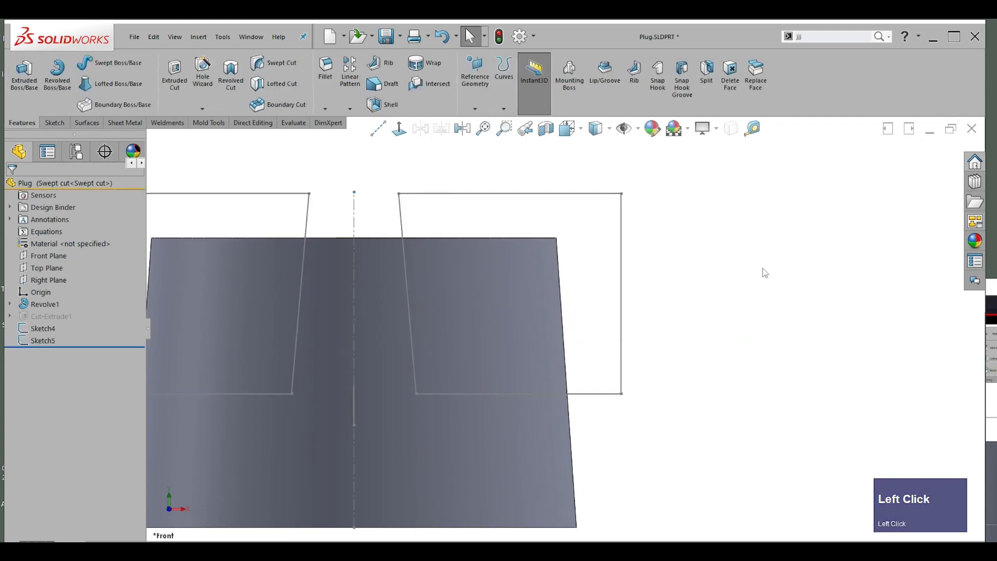
# - Create a swept cut of the Sketch4 profiles in both directions along the Sketch5 arc, with Align with end faces turned off
pyautogui.moveTo(561, 202); pyautogui.dragTo(654, 206, button='middle')
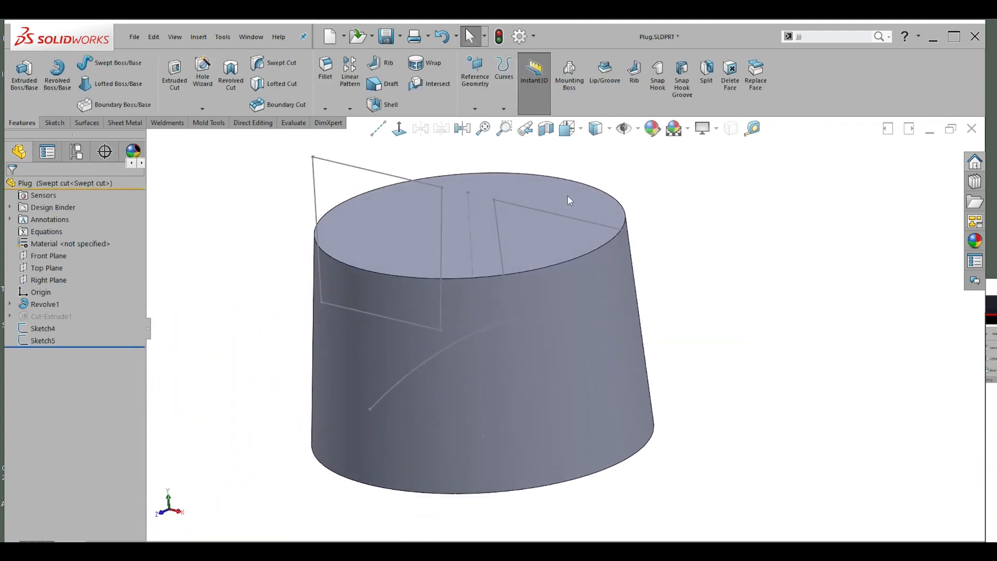
pyautogui.click(522, 204)
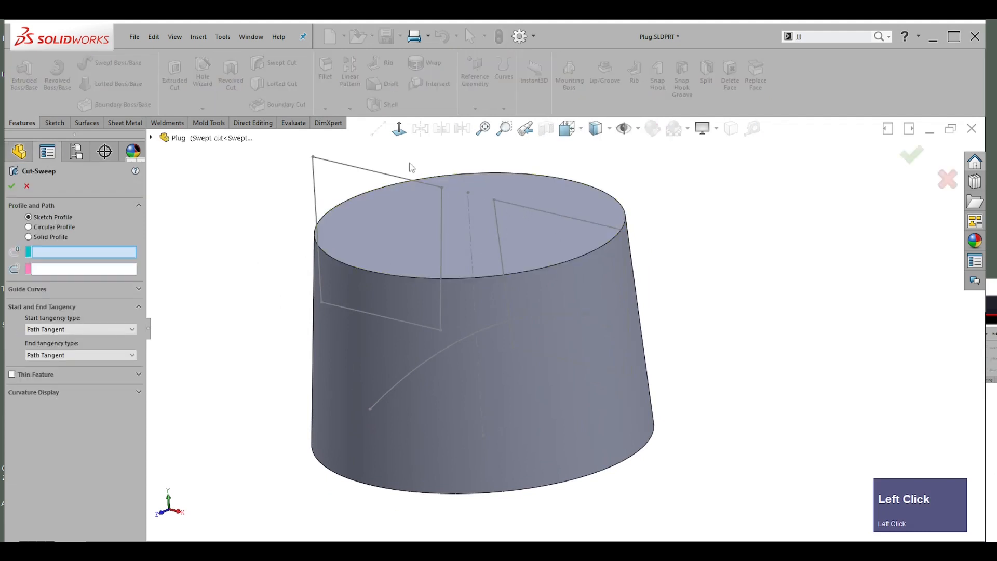
pyautogui.click(355, 172)
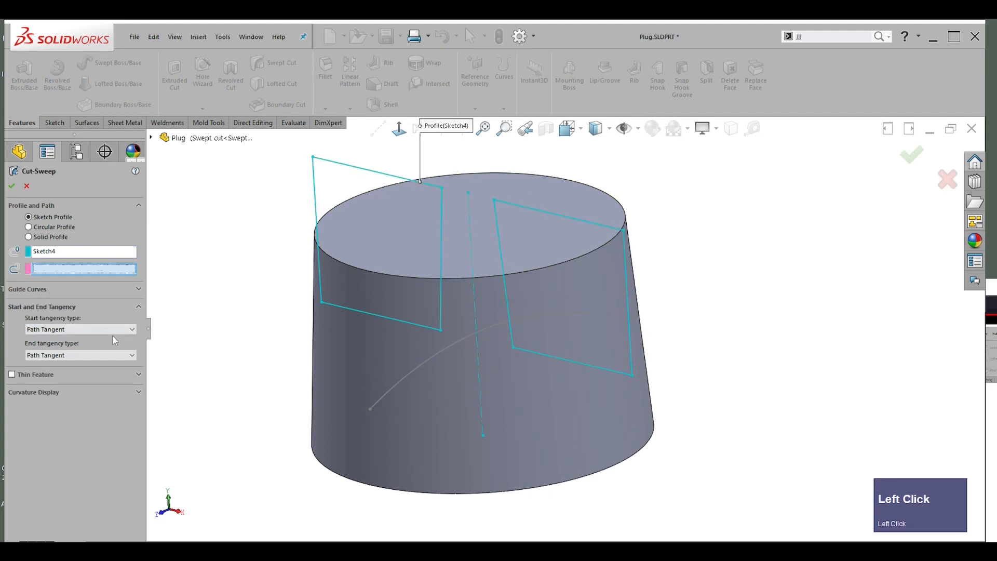
pyautogui.click(410, 372)
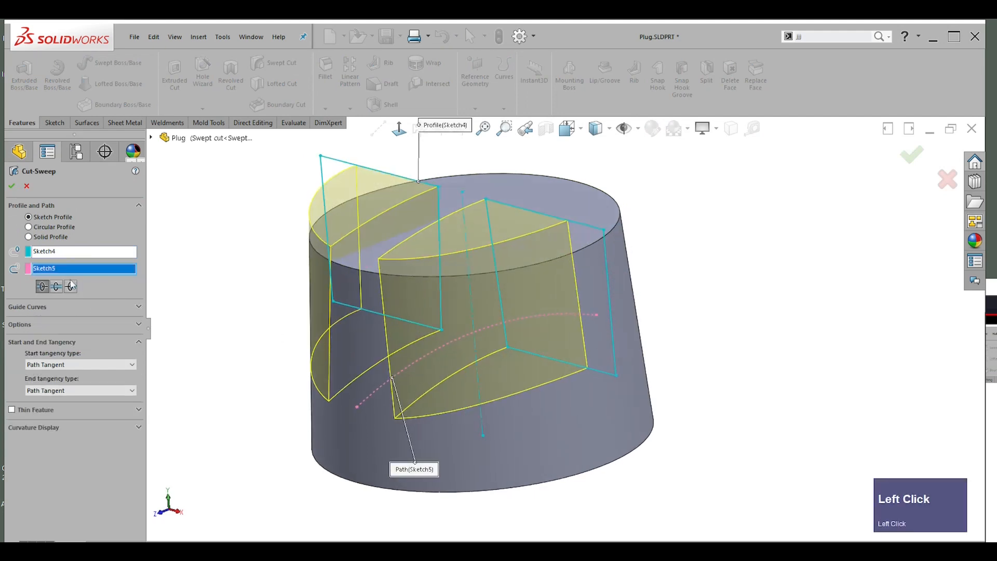
pyautogui.click(57, 286)
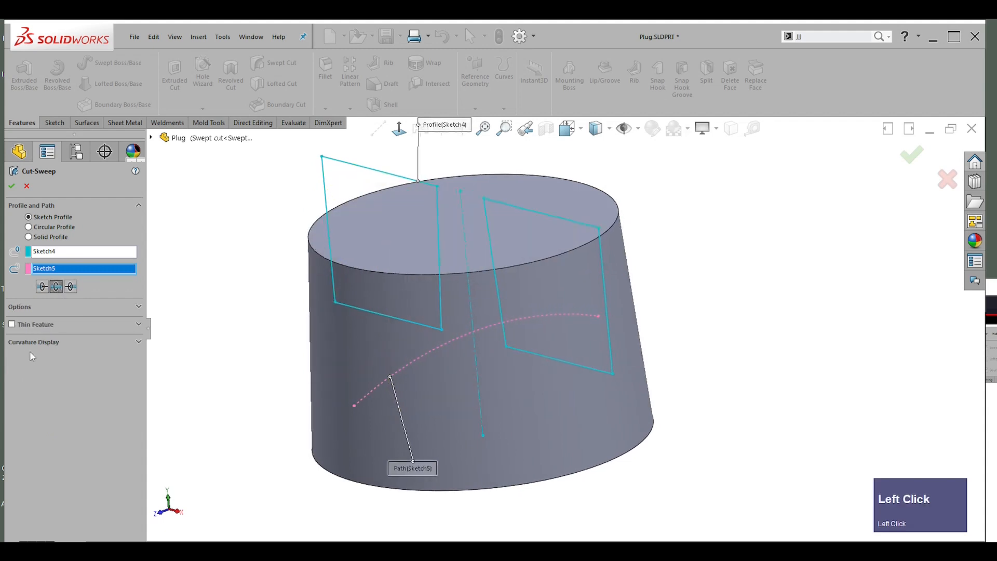
pyautogui.click(21, 307)
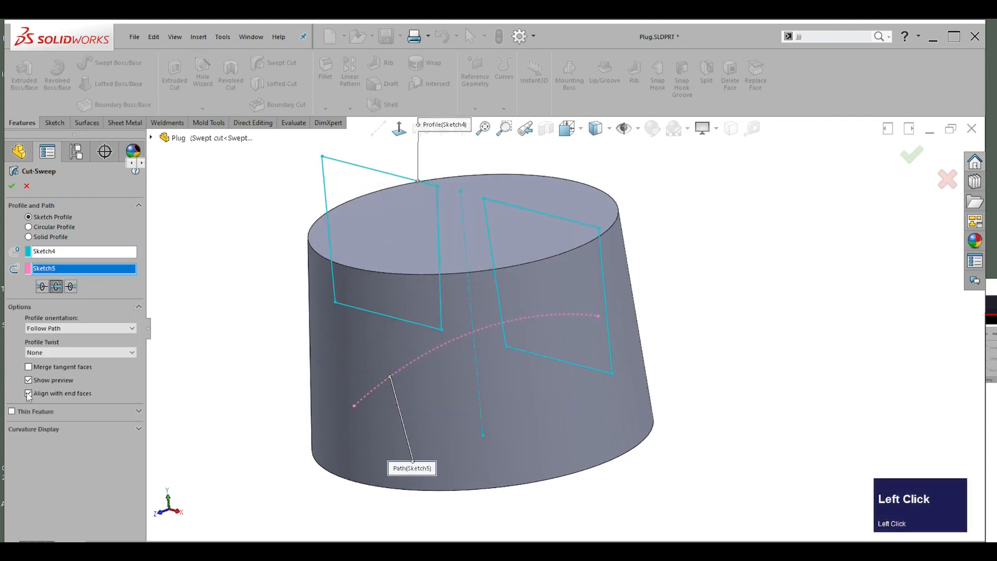
pyautogui.click(28, 394)
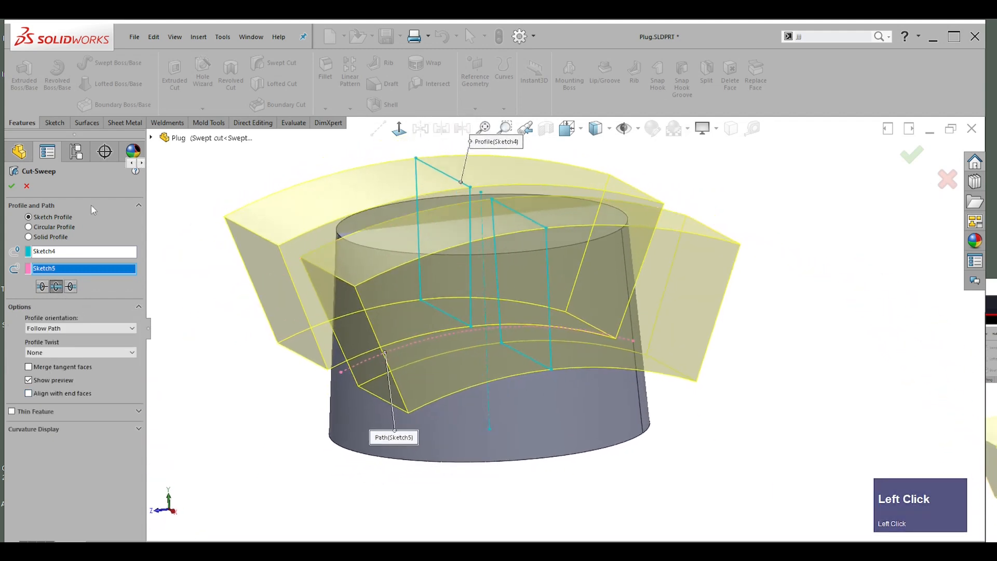
pyautogui.click(12, 185)
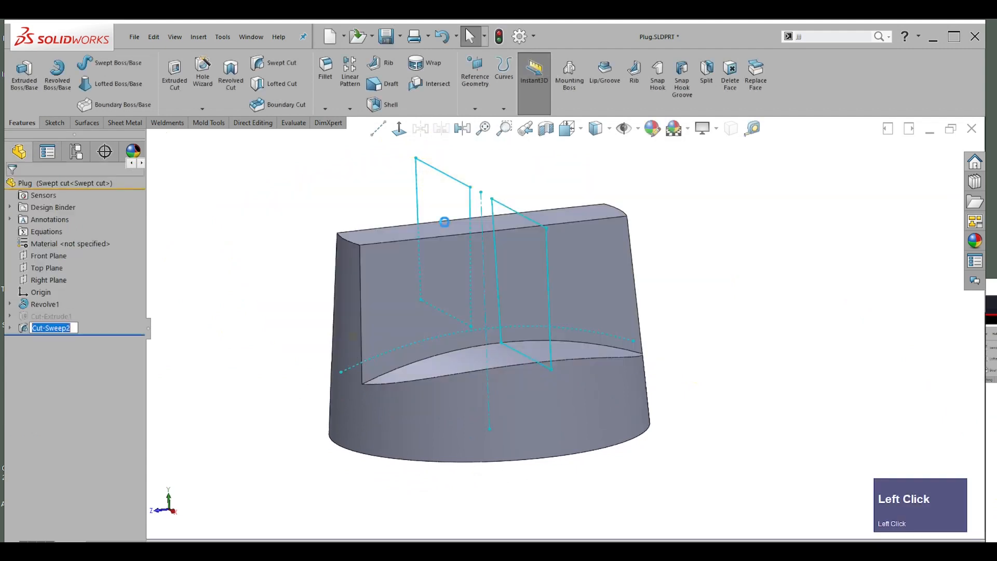
# - Open the swept cut's Sketch5 for editing, examine its arc against the cut outline in a normal view, and exit the sketch
pyautogui.moveTo(766, 237); pyautogui.dragTo(647, 301, button='middle')
pyautogui.click(675, 281)
pyautogui.moveTo(690, 275); pyautogui.dragTo(458, 307, button='middle')
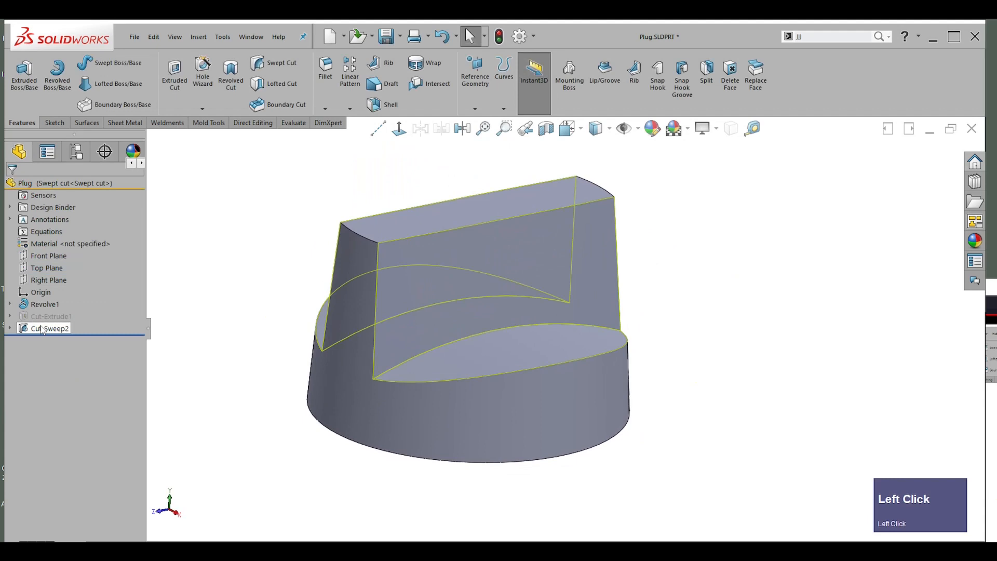
pyautogui.click(10, 329)
pyautogui.click(57, 353)
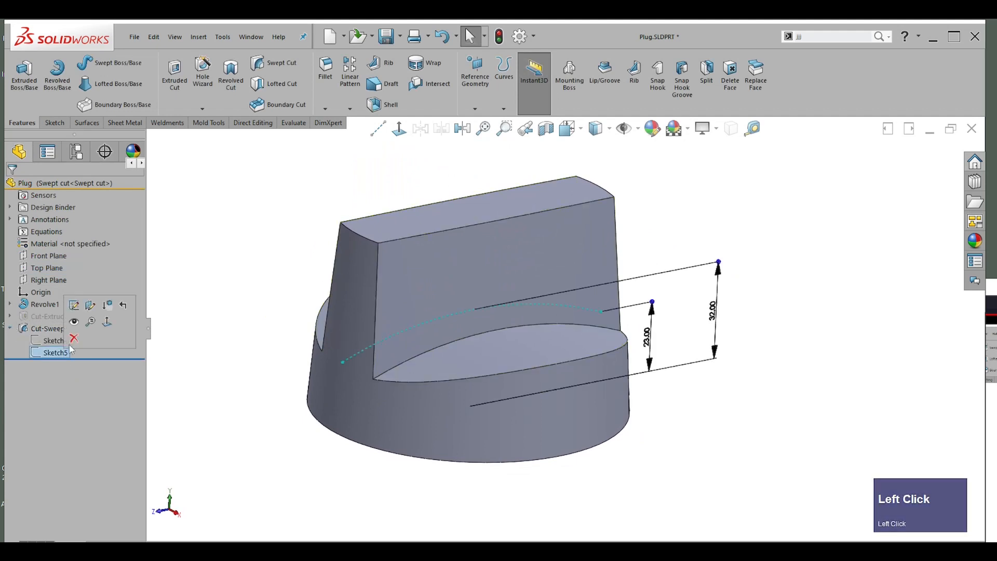
pyautogui.click(76, 305)
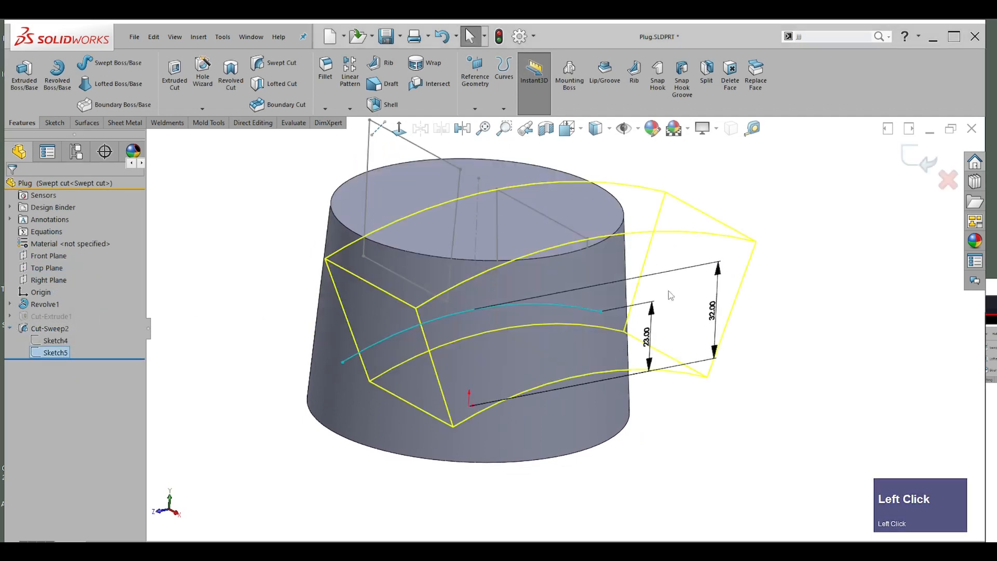
pyautogui.rightClick(787, 287)
pyautogui.click(788, 280)
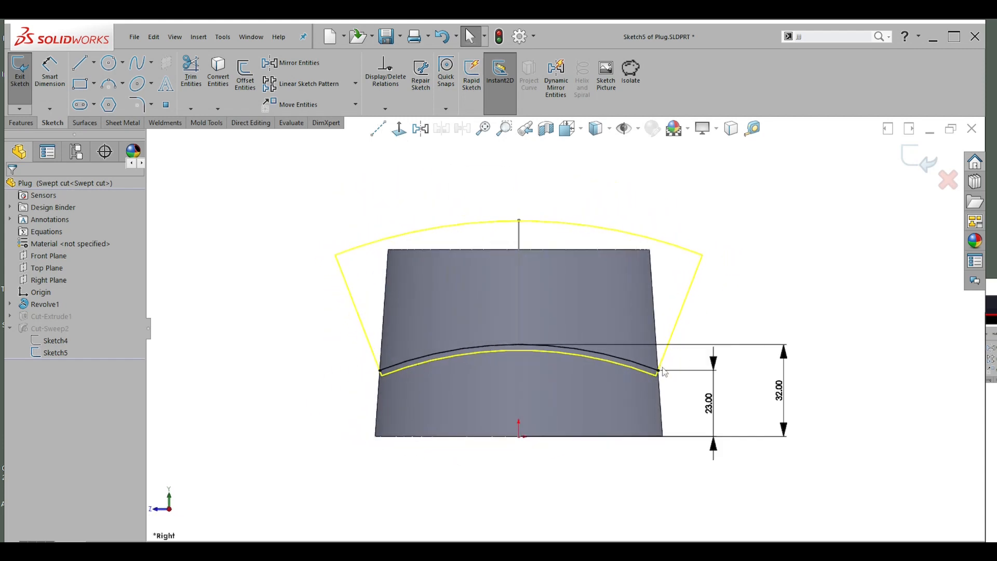
pyautogui.scroll(1, 658, 374)
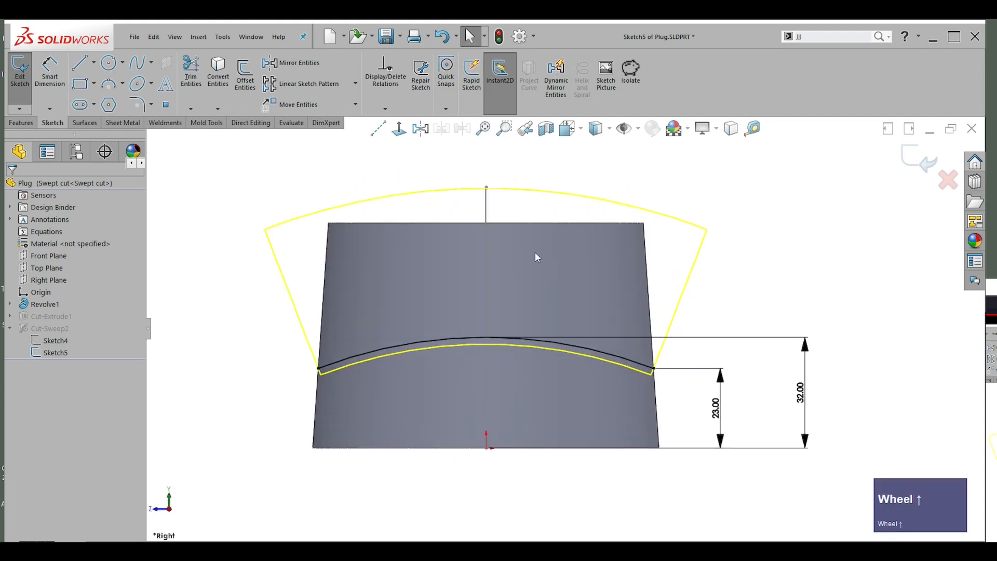
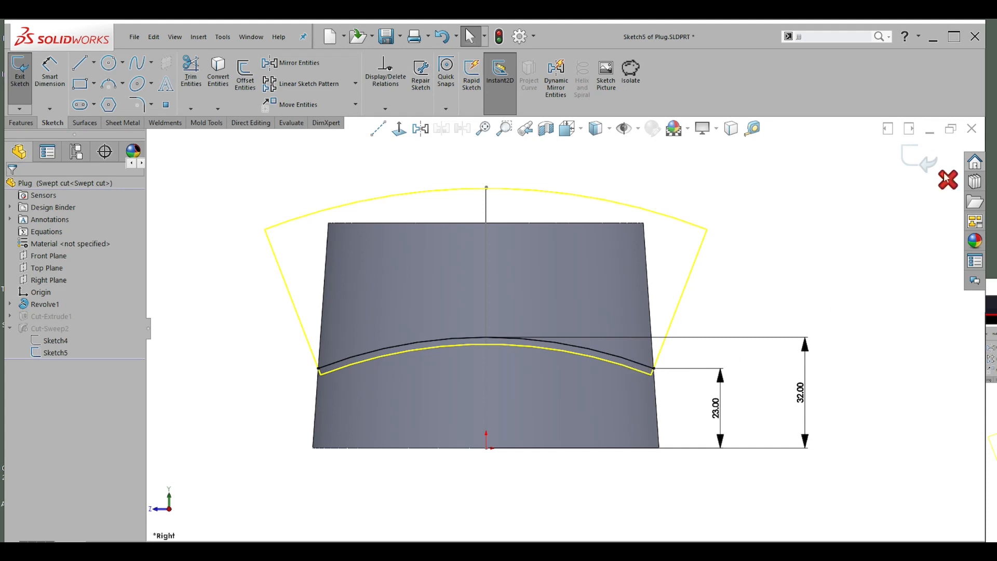
pyautogui.click(920, 162)
# - Activate the Straight cut configuration, compare it with Swept cut, and return to Swept cut and the feature list
pyautogui.moveTo(726, 292); pyautogui.dragTo(618, 276, button='middle')
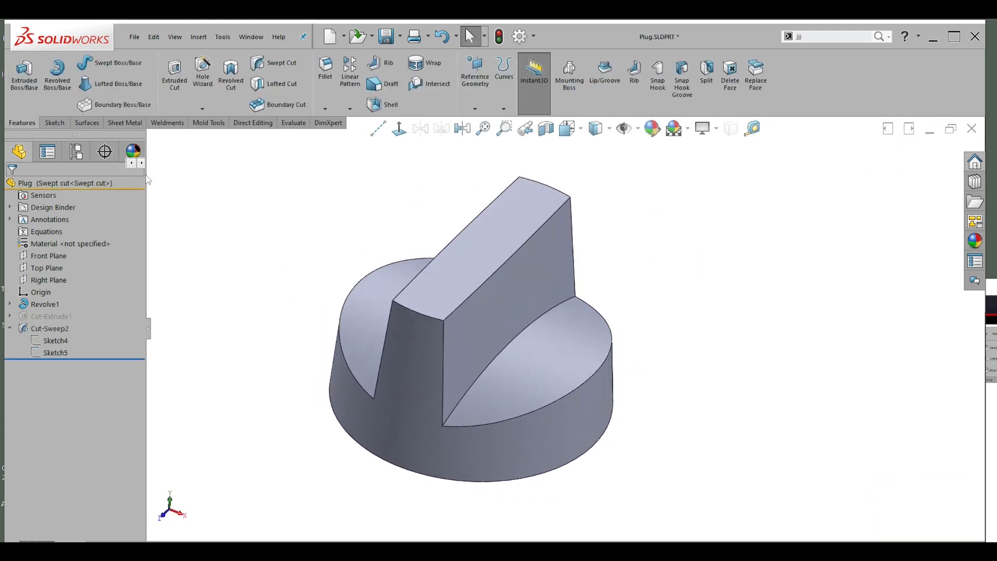
pyautogui.click(76, 152)
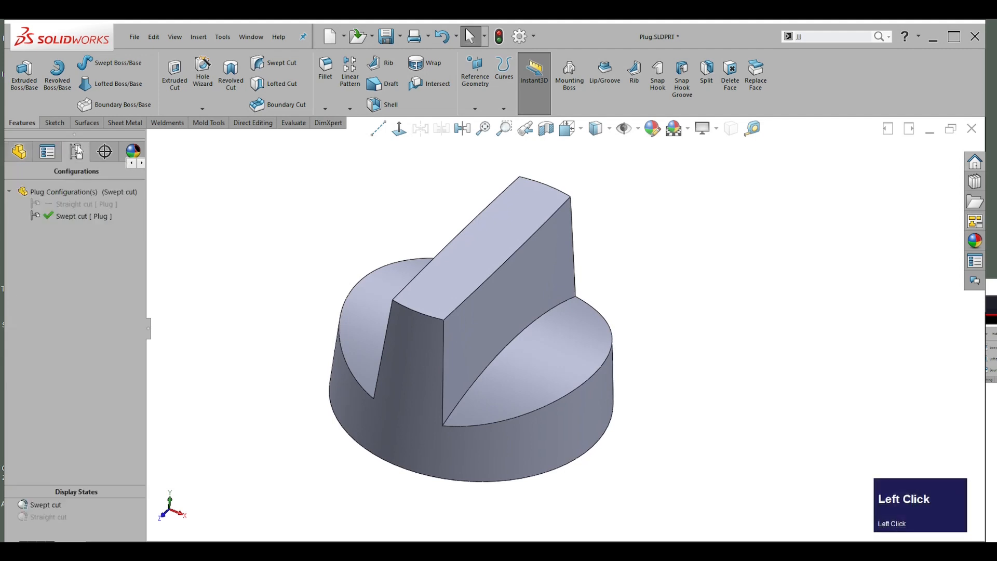
pyautogui.doubleClick(74, 204)
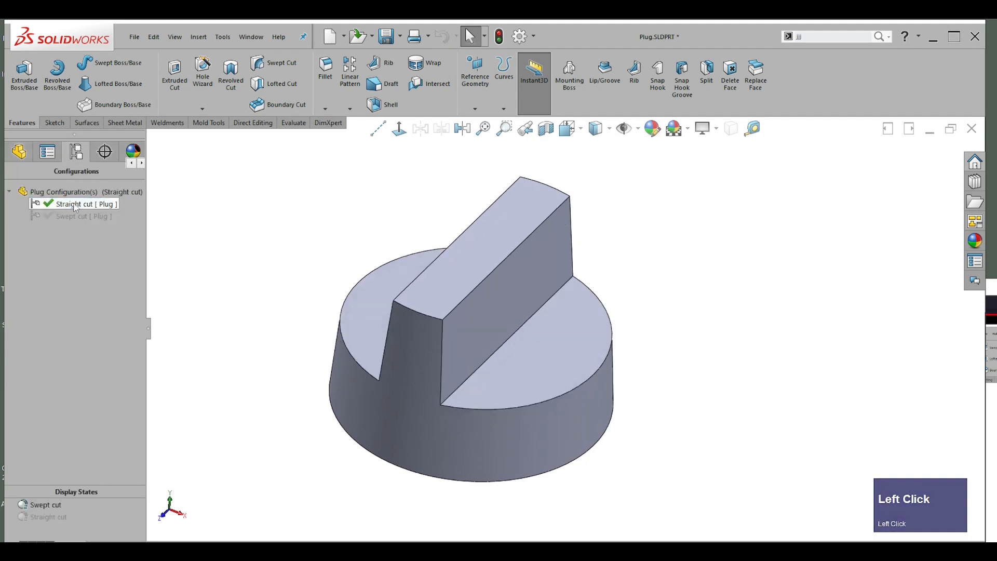
pyautogui.doubleClick(60, 216)
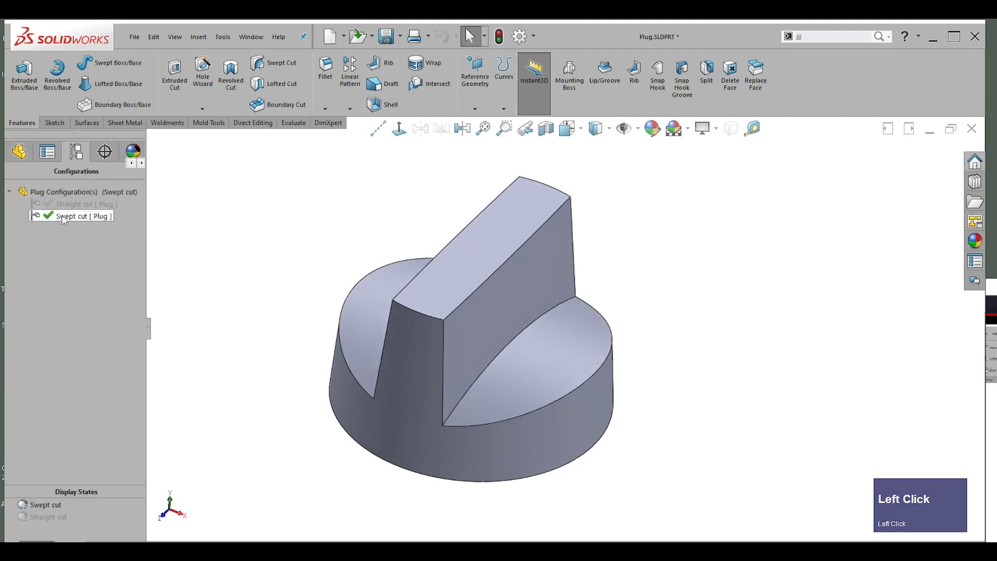
pyautogui.moveTo(408, 283); pyautogui.dragTo(398, 239, button='middle')
pyautogui.moveTo(283, 231); pyautogui.dragTo(305, 227, button='middle')
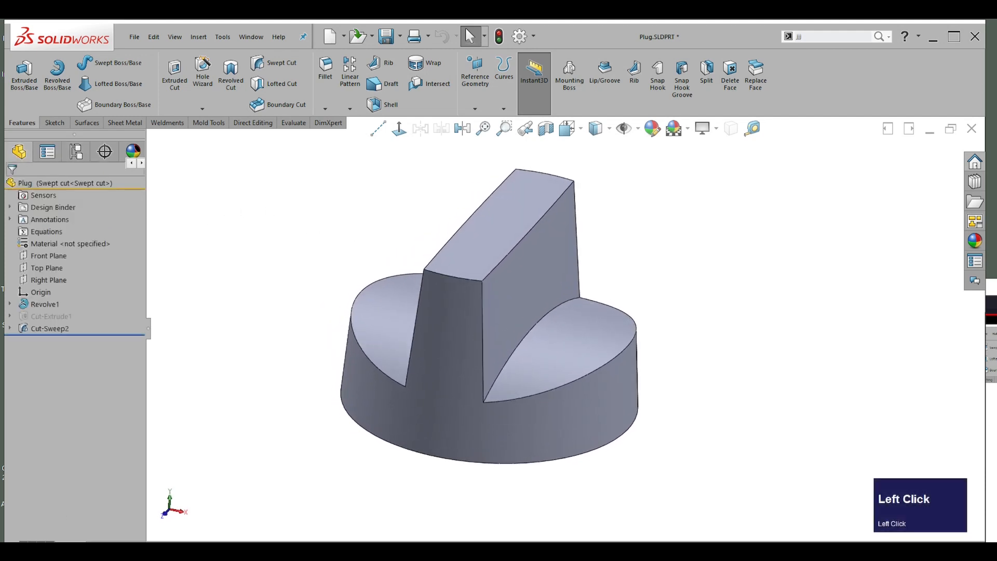
pyautogui.click(20, 153)
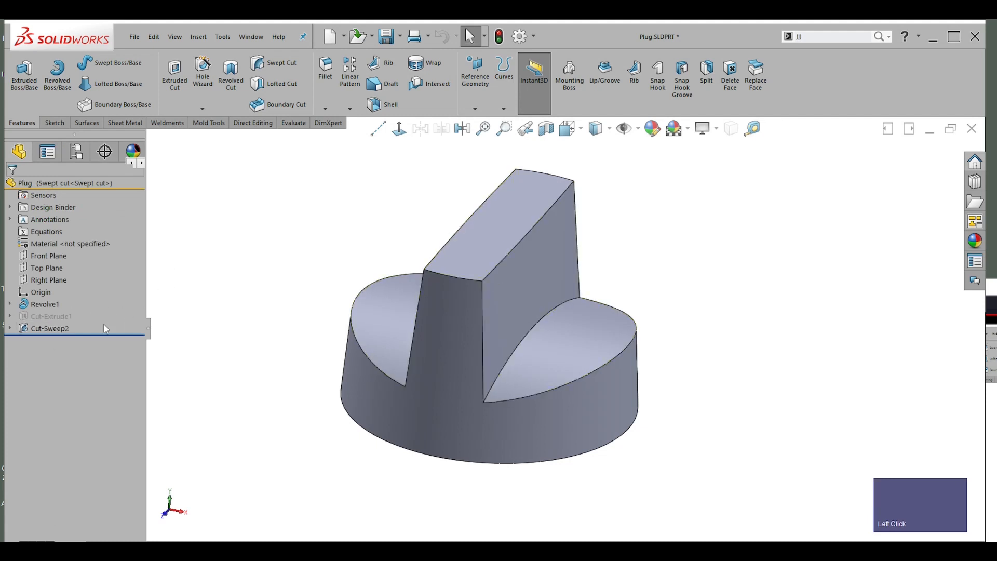
# - Change the 90° corner angle of the swept cut's profile to 75.27° directly on the model
pyautogui.click(571, 345)
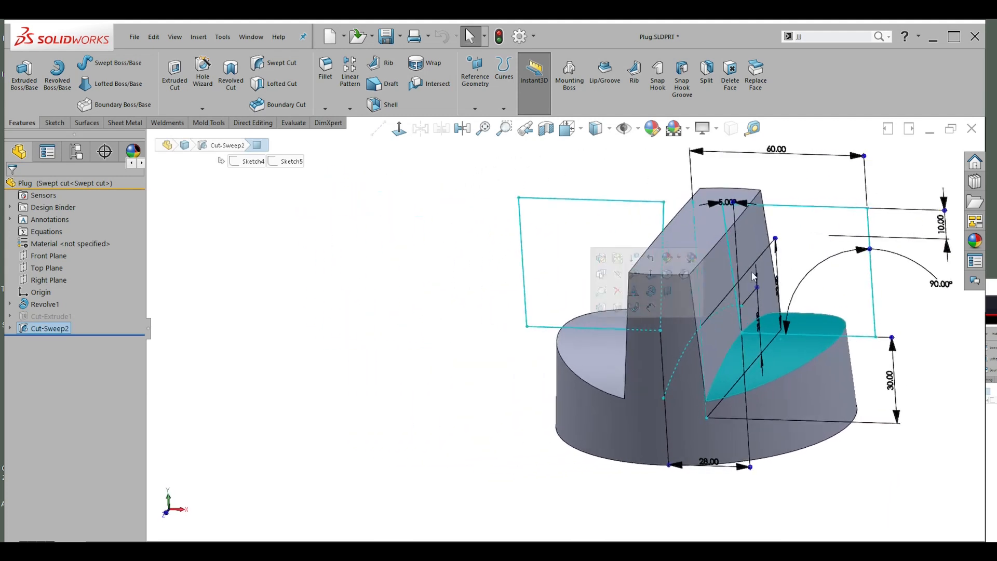
pyautogui.moveTo(889, 251); pyautogui.dragTo(860, 271)
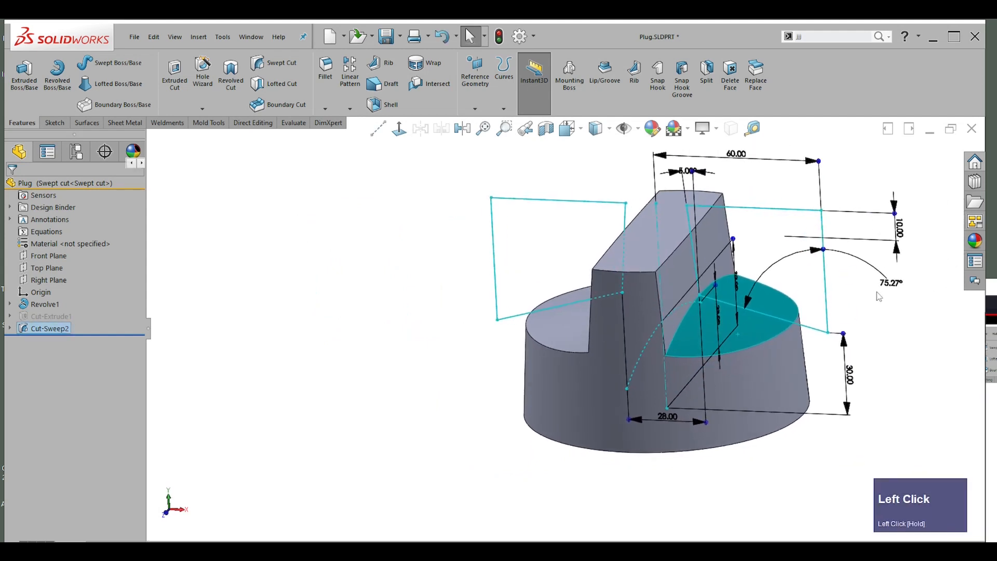
pyautogui.click(838, 313)
# - Inspect the revolved body's dimensions and adjust the swept cut profile at the end of its 30 mm height dimension
pyautogui.click(658, 388)
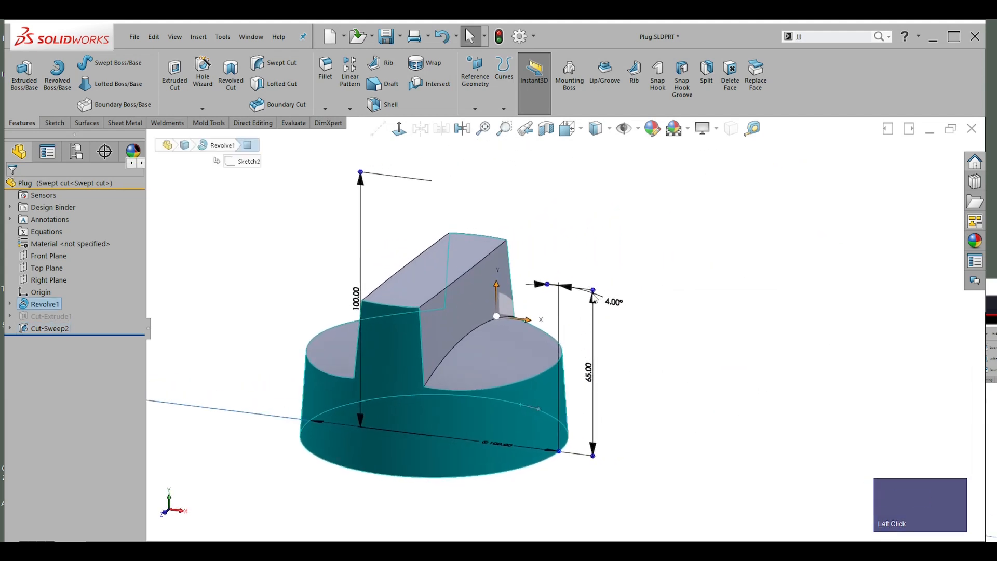
pyautogui.click(545, 350)
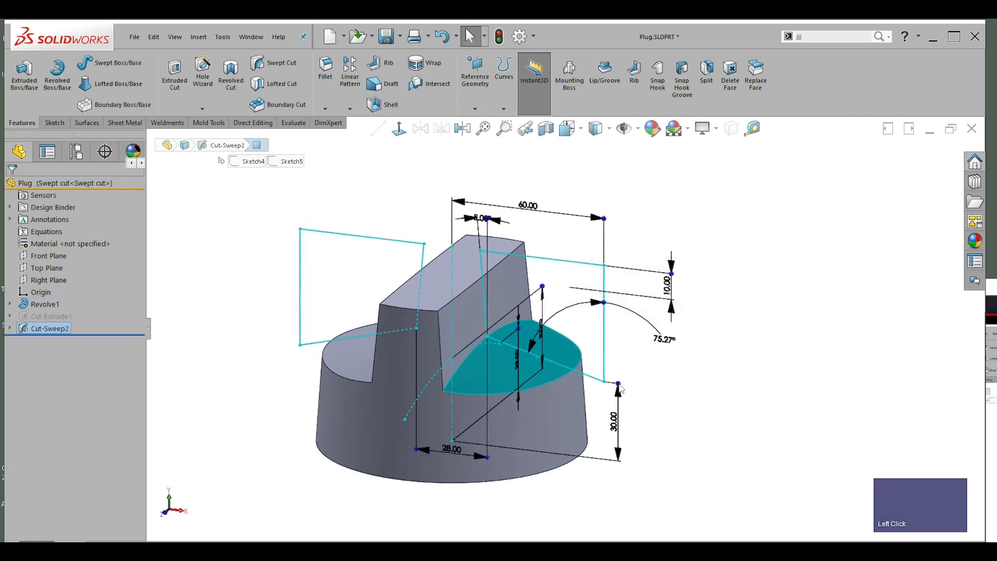
pyautogui.moveTo(616, 384)
pyautogui.mouseDown()
pyautogui.moveTo(622, 406)
pyautogui.moveTo(667, 389)
pyautogui.mouseUp()
pyautogui.click(741, 319)
pyautogui.moveTo(720, 347)
pyautogui.mouseDown(button='middle')
pyautogui.moveTo(484, 276)
pyautogui.moveTo(587, 295)
pyautogui.moveTo(536, 297)
pyautogui.moveTo(579, 306)
pyautogui.moveTo(583, 294)
pyautogui.moveTo(617, 304)
pyautogui.mouseUp(button='middle')
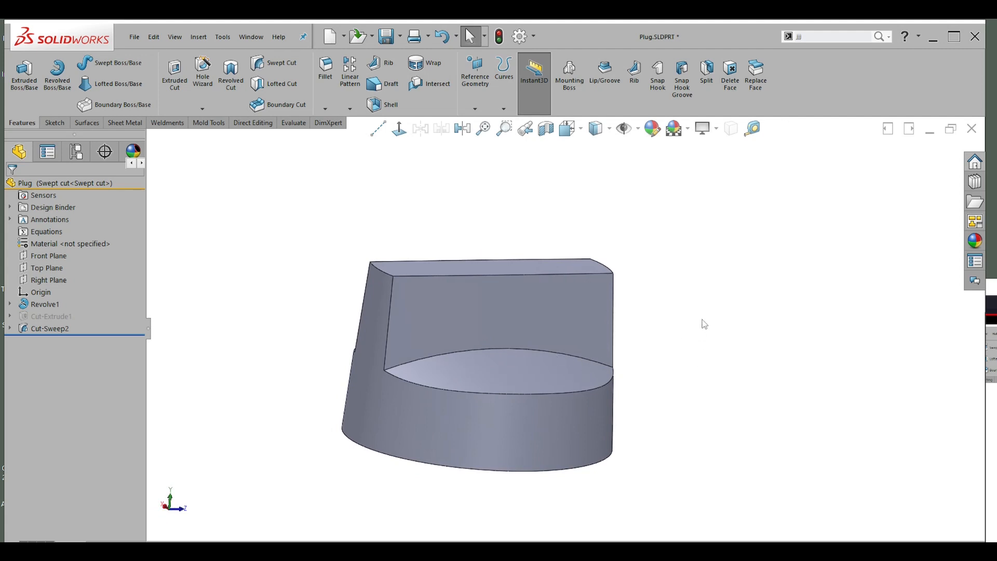
# - Try to select both curved edges at the handle's base in Wireframe display, clear the selection and restore Shaded With Edges
pyautogui.moveTo(705, 324); pyautogui.dragTo(508, 346, button='middle')
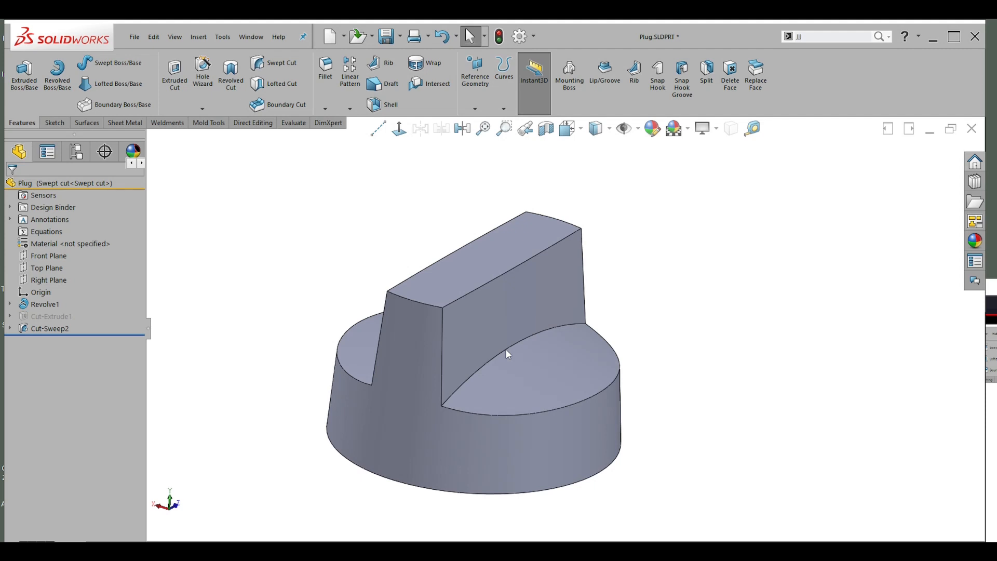
pyautogui.click(501, 355)
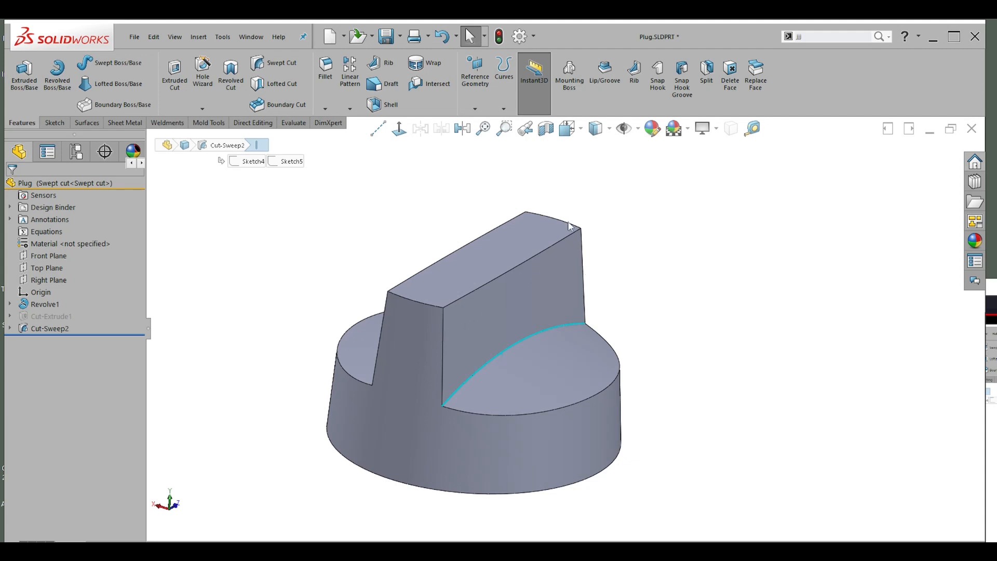
pyautogui.click(608, 130)
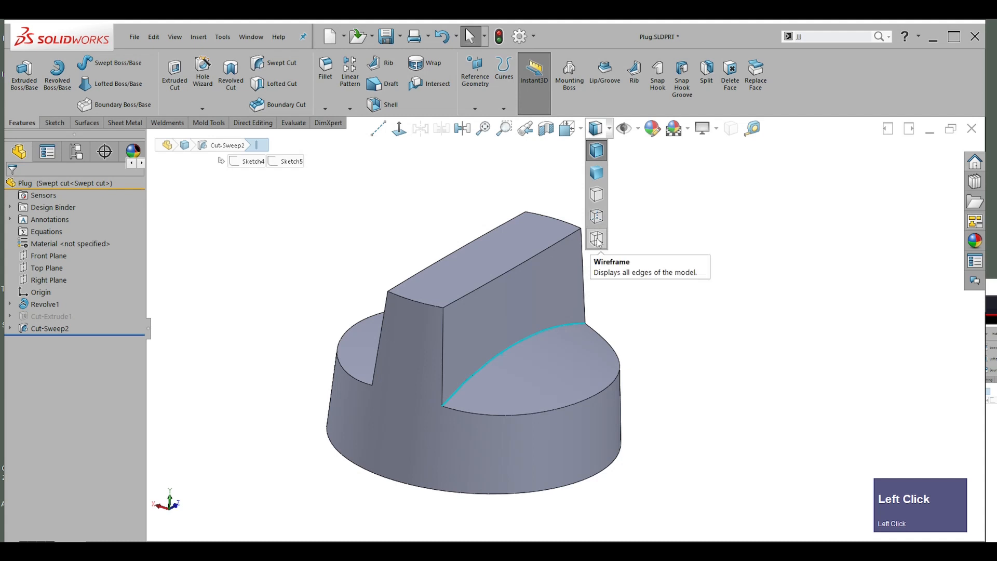
pyautogui.click(597, 239)
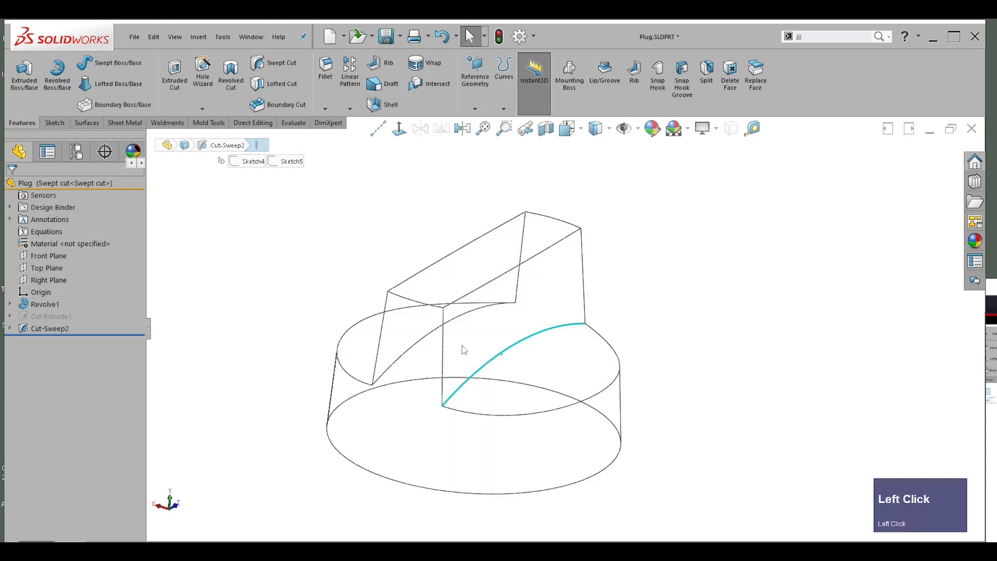
pyautogui.click(414, 353)
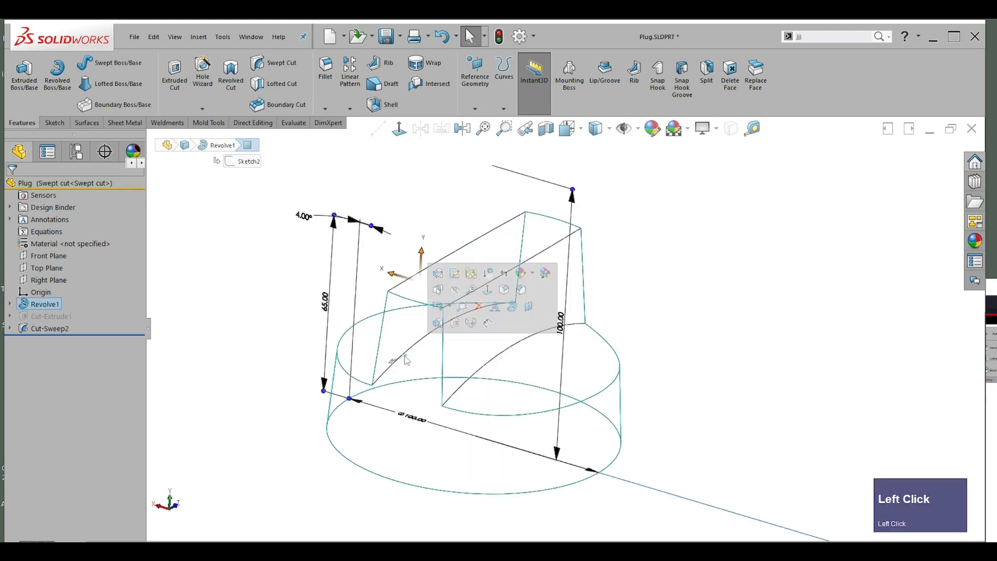
pyautogui.click(685, 285)
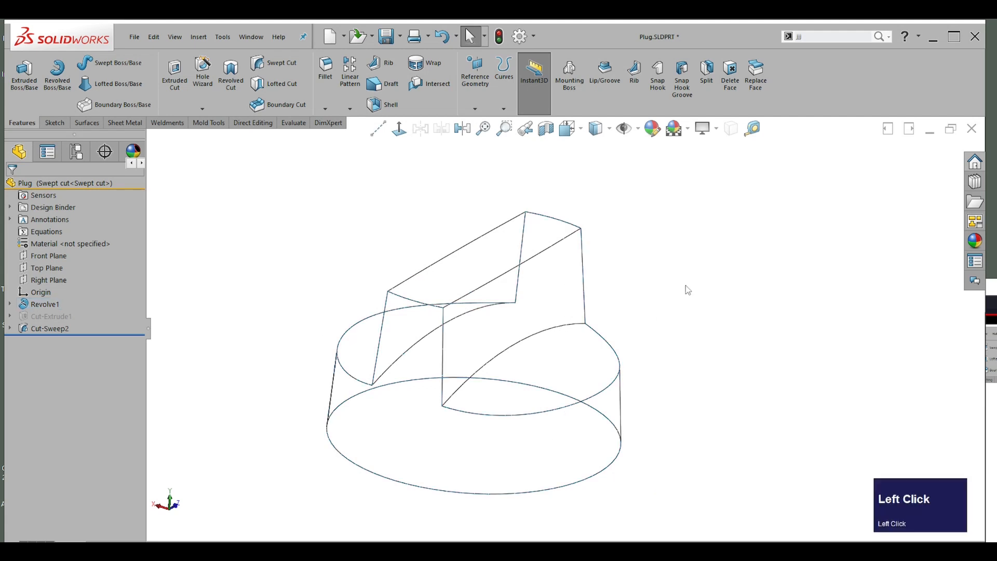
pyautogui.click(609, 128)
pyautogui.click(596, 152)
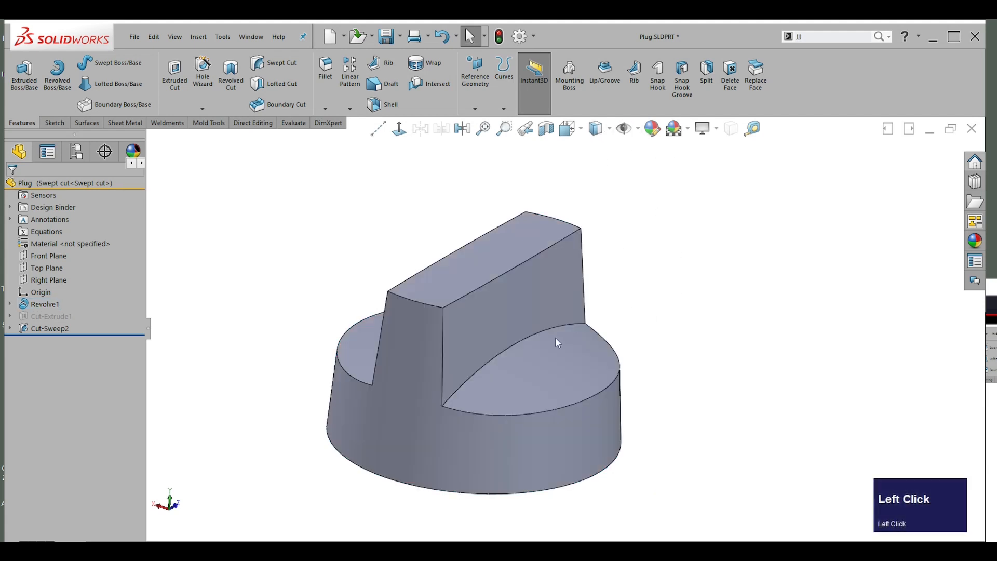
# - Chamfer both curved edges at the handle's base with a 6 mm distance and a 45° angle
pyautogui.click(530, 336)
pyautogui.moveTo(528, 336); pyautogui.dragTo(465, 351, button='middle')
pyautogui.keyDown('shift'); pyautogui.click(468, 352); pyautogui.keyUp('shift')
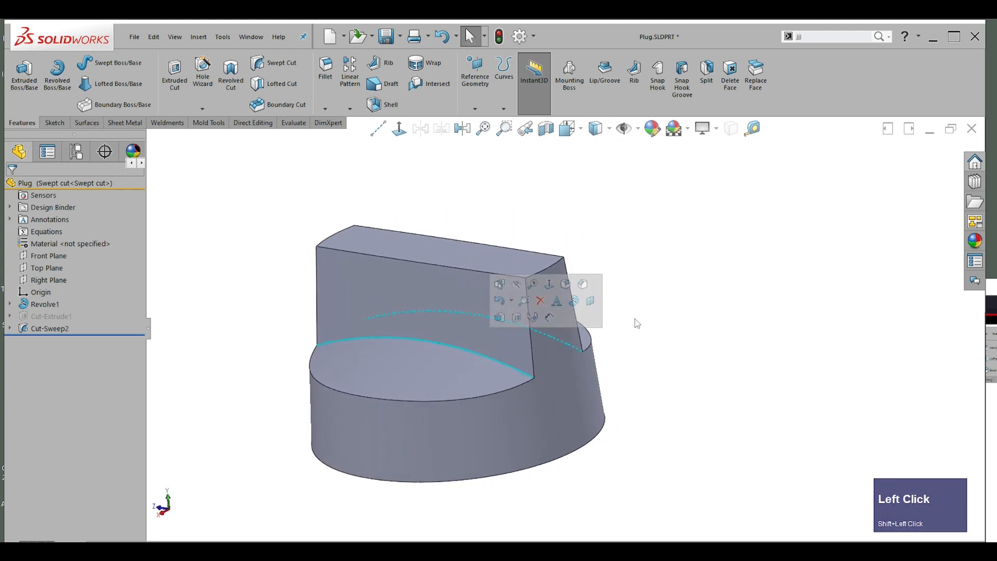
pyautogui.rightClick(648, 251)
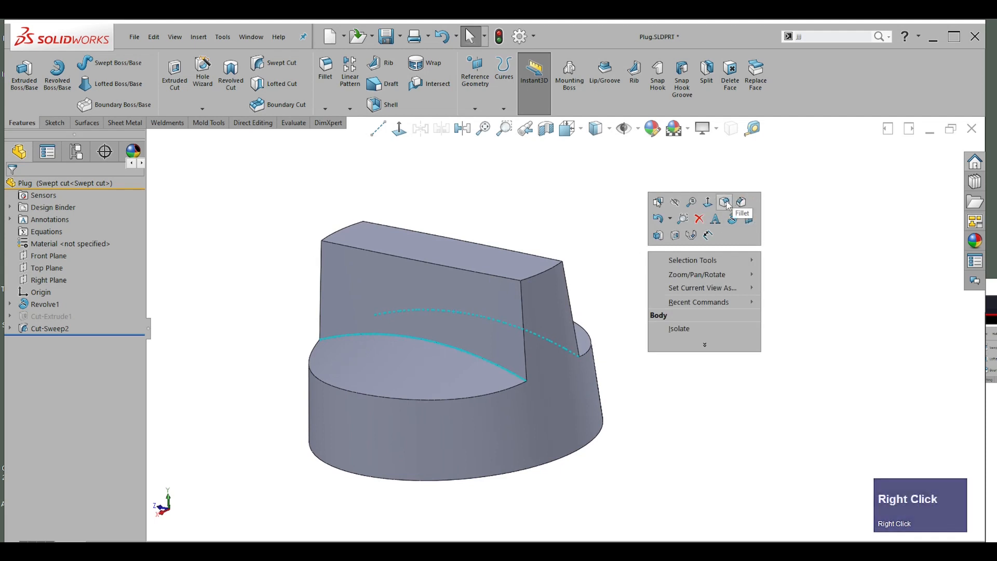
pyautogui.click(743, 203)
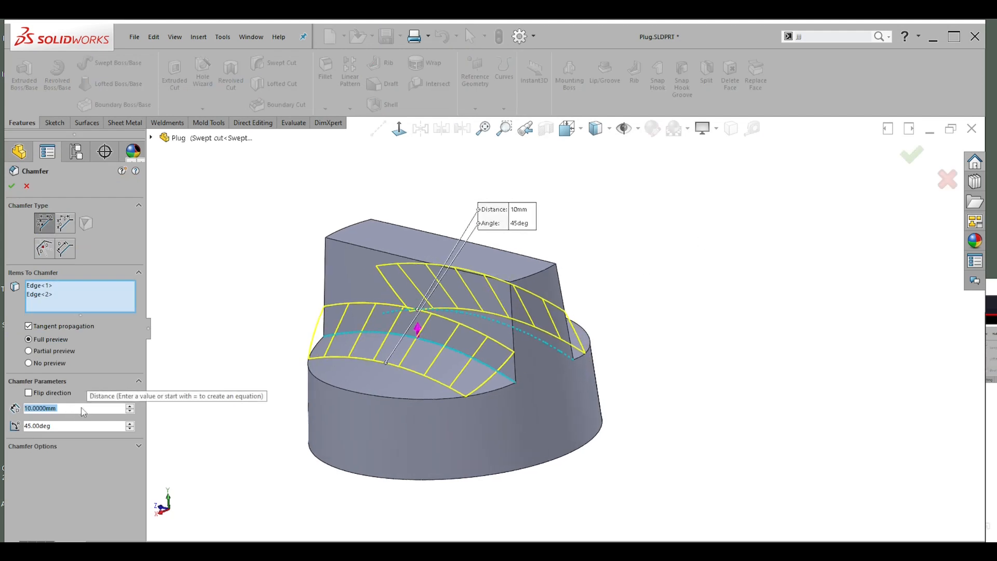
pyautogui.write('6')
pyautogui.press('Return')
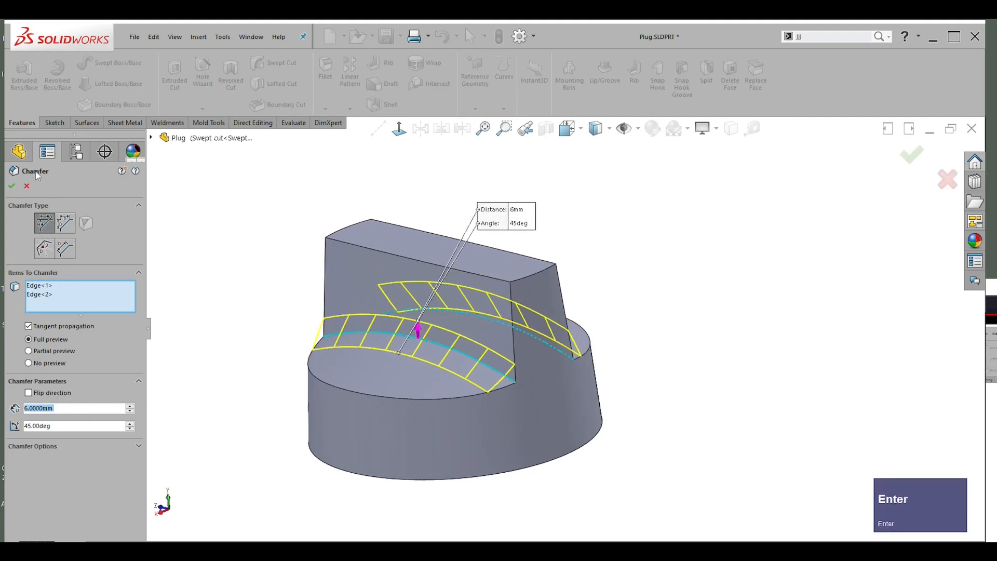
pyautogui.click(13, 187)
# - Fillet the four curved edges bordering the two base chamfers with a symmetric 6 mm radius
pyautogui.moveTo(663, 303); pyautogui.dragTo(509, 361, button='middle')
pyautogui.keyDown('shift'); pyautogui.click(503, 360); pyautogui.keyUp('shift')
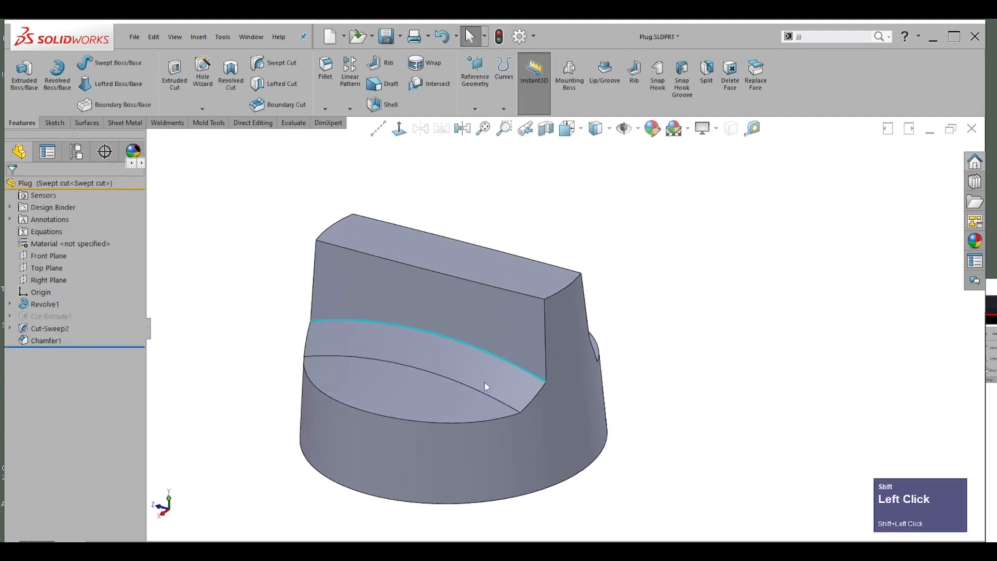
pyautogui.keyDown('shift'); pyautogui.click(481, 390); pyautogui.keyUp('shift')
pyautogui.moveTo(546, 387); pyautogui.dragTo(443, 345, button='middle')
pyautogui.scroll(-1, 444, 345)
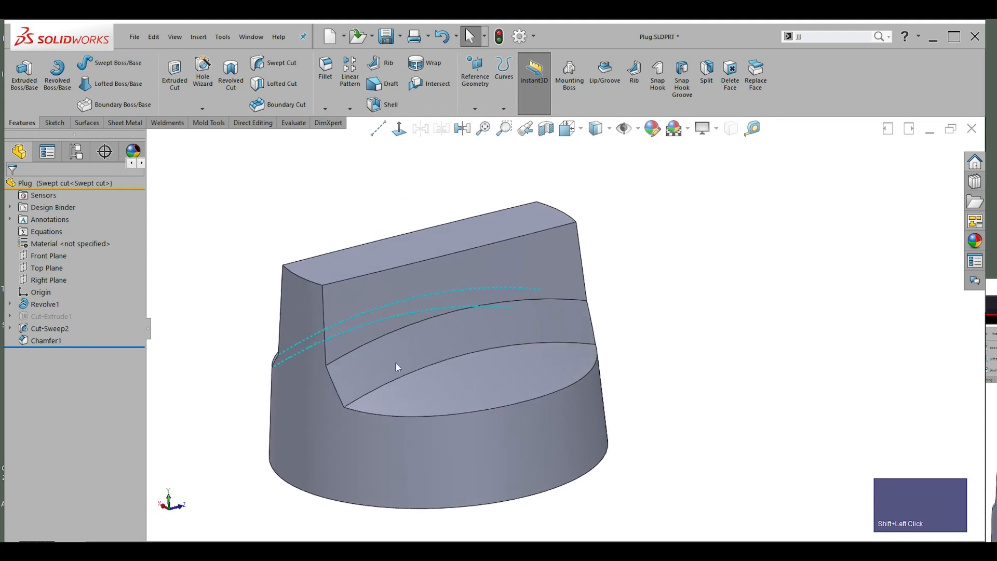
pyautogui.keyDown('shift'); pyautogui.click(415, 323); pyautogui.keyUp('shift')
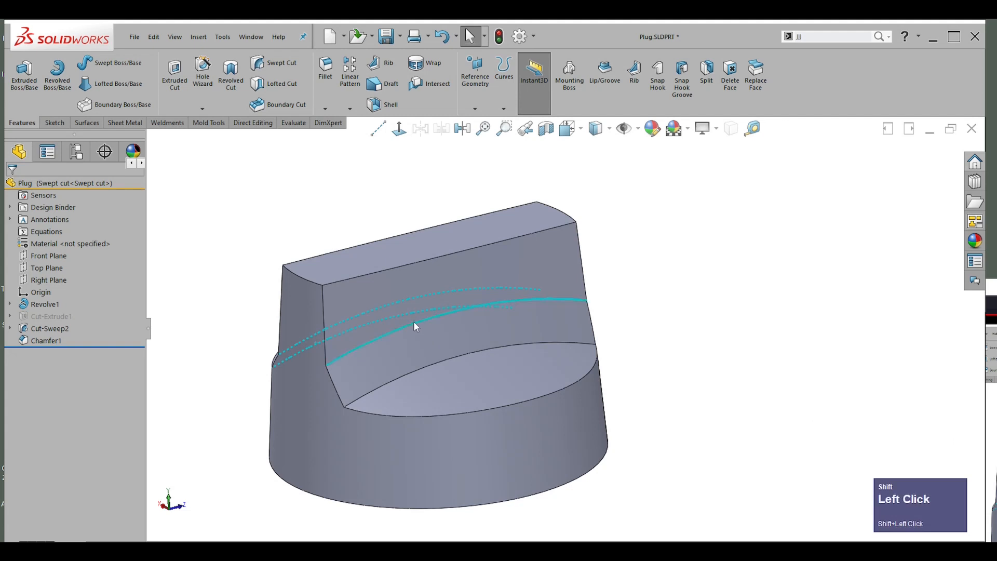
pyautogui.keyDown('shift'); pyautogui.click(442, 361); pyautogui.keyUp('shift')
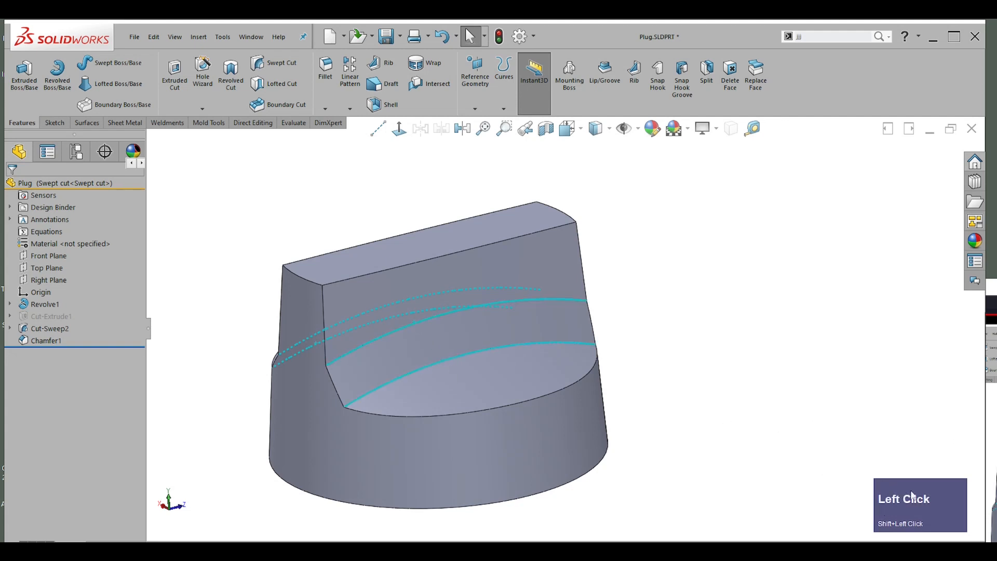
pyautogui.rightClick(688, 297)
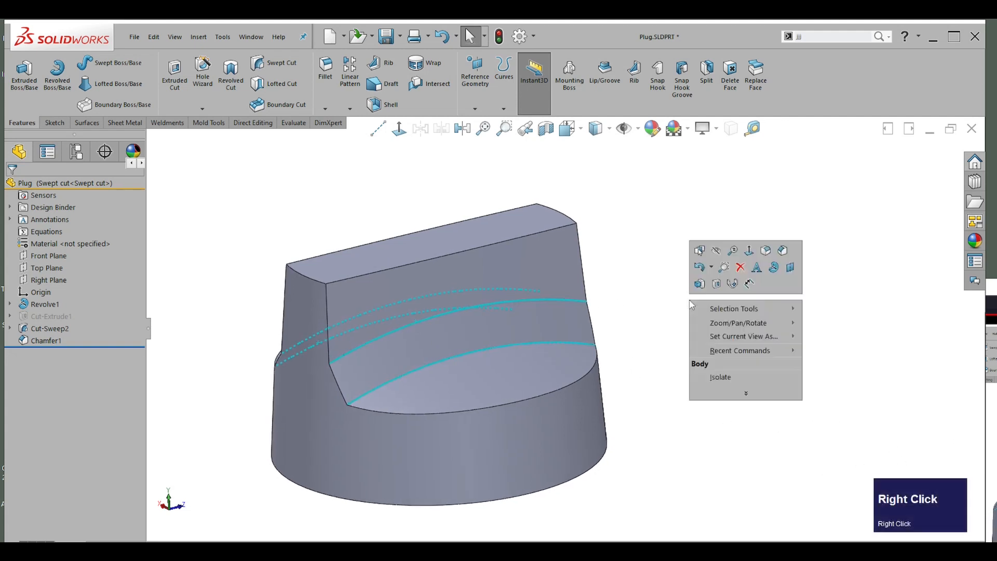
pyautogui.click(765, 251)
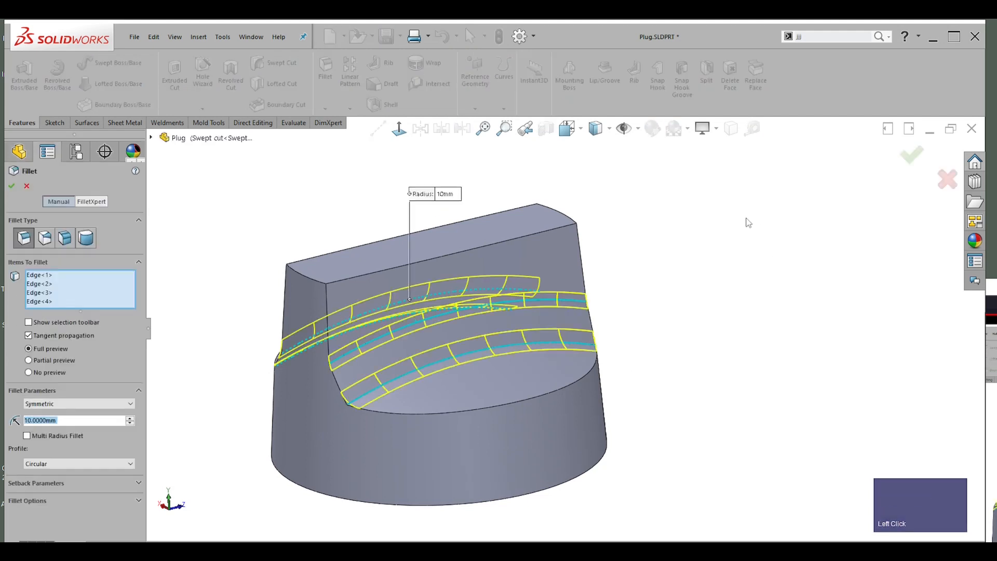
pyautogui.write('3')
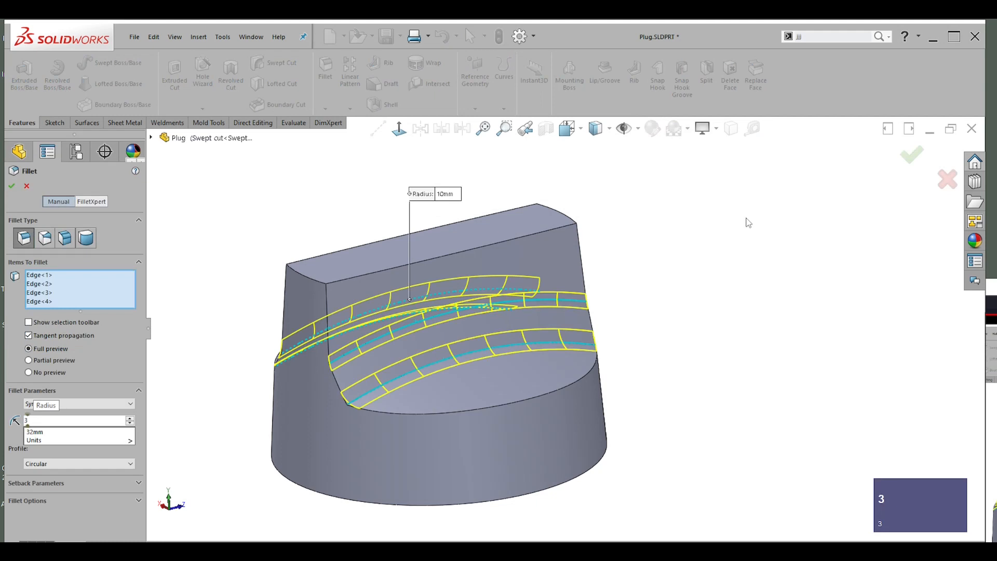
pyautogui.press('BackSpace')
pyautogui.write('4')
pyautogui.press('Return')
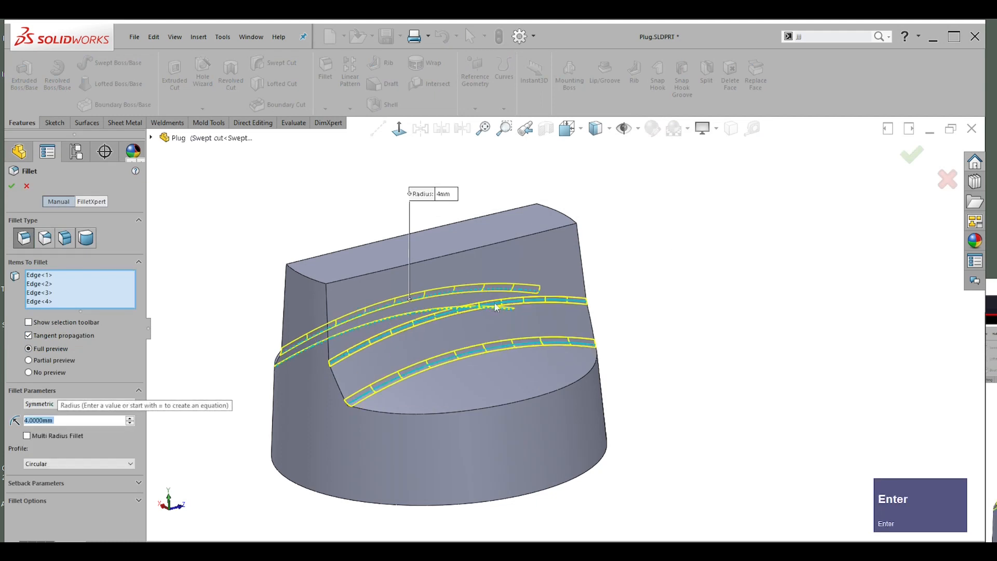
pyautogui.write('6')
pyautogui.press('Return')
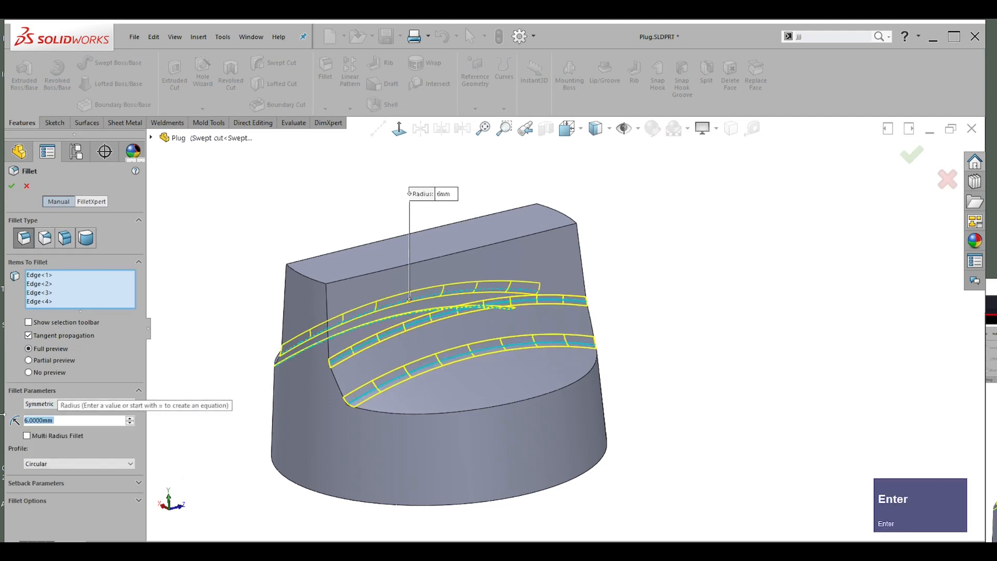
pyautogui.click(12, 186)
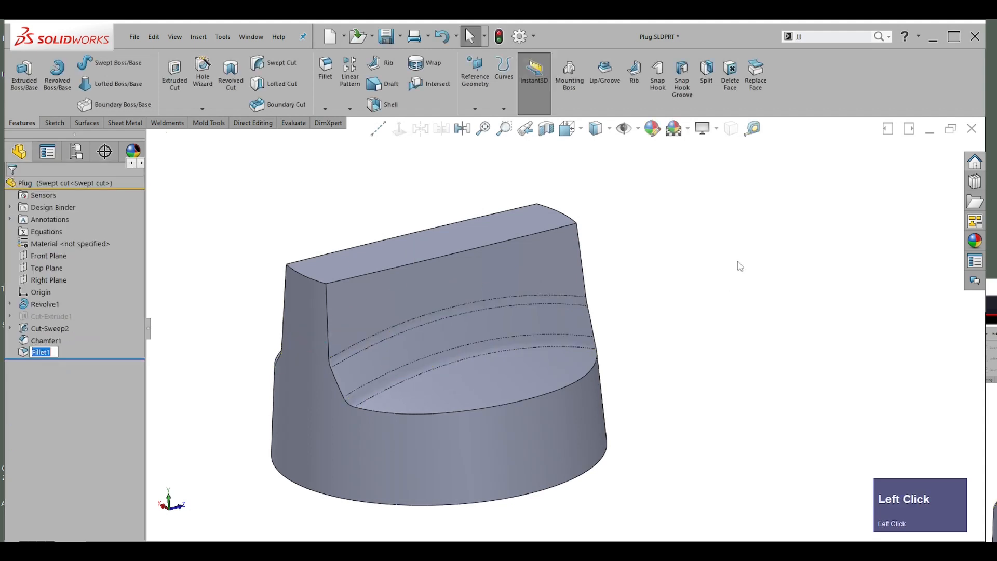
# - Fillet the two long straight edges along the top of the handle with a 2 mm radius
pyautogui.moveTo(738, 265); pyautogui.dragTo(515, 240, button='middle')
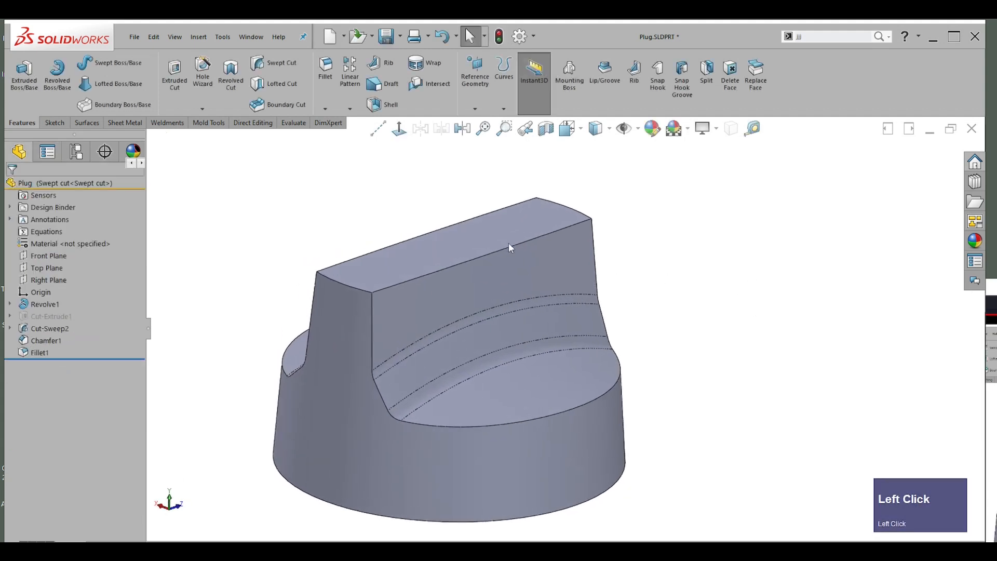
pyautogui.click(507, 244)
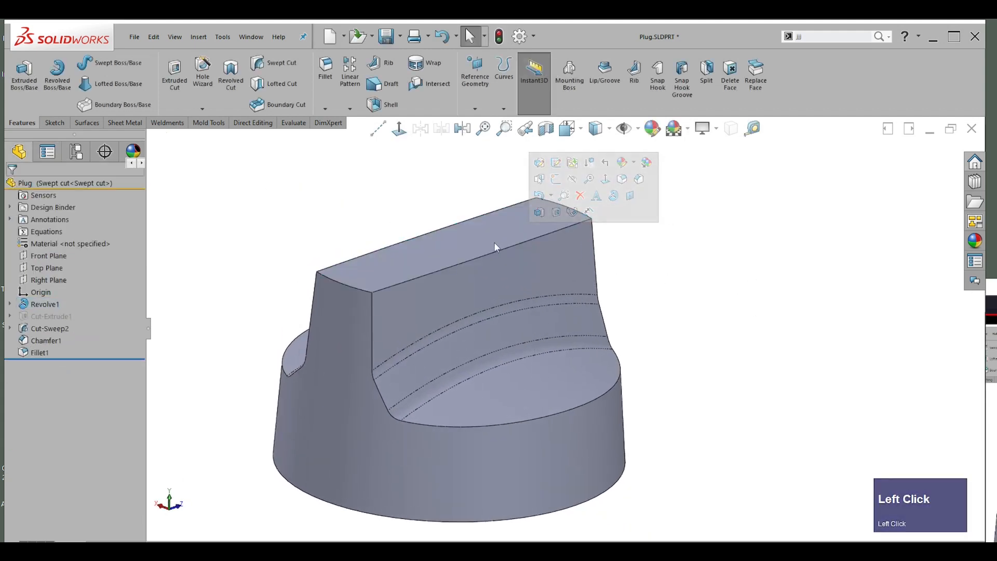
pyautogui.keyDown('shift'); pyautogui.click(506, 248); pyautogui.keyUp('shift')
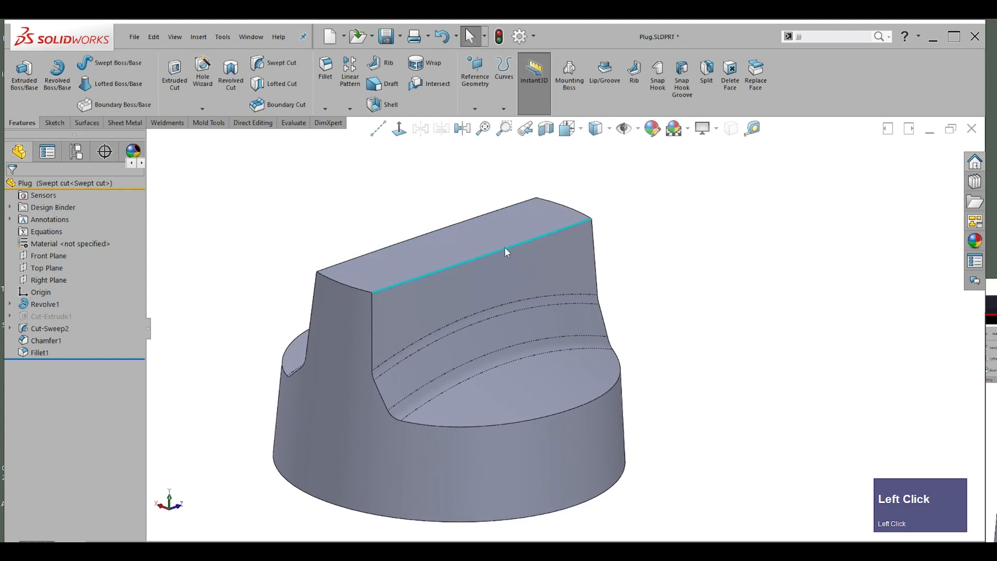
pyautogui.click(427, 232)
pyautogui.keyDown('shift'); pyautogui.click(419, 236); pyautogui.keyUp('shift')
pyautogui.rightClick(749, 260)
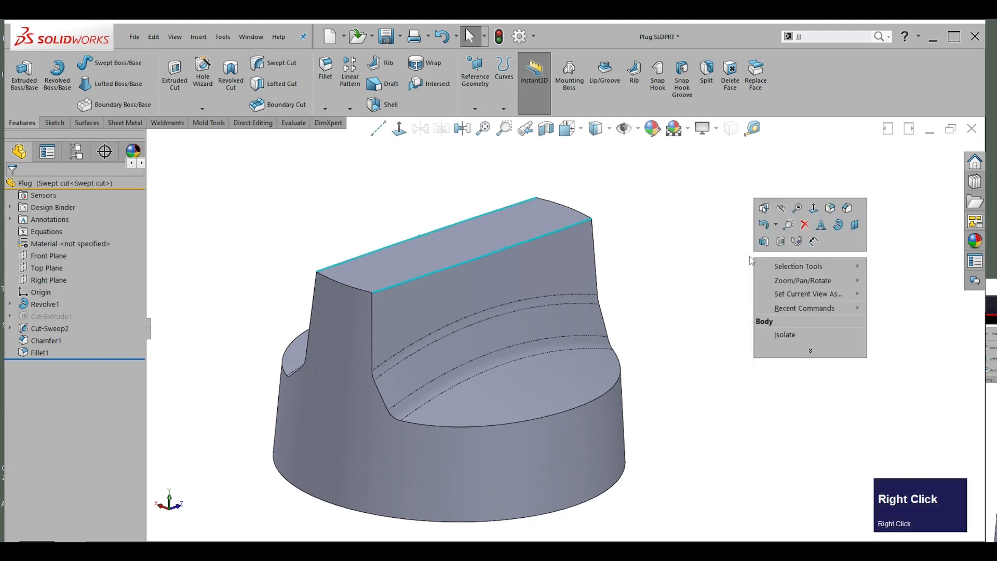
pyautogui.click(829, 210)
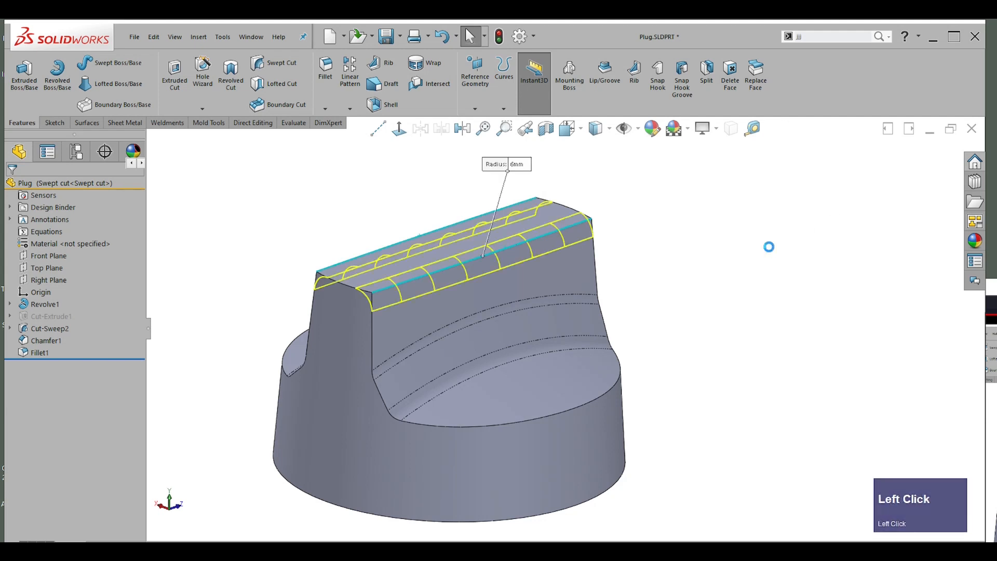
pyautogui.write('2')
pyautogui.press('Return')
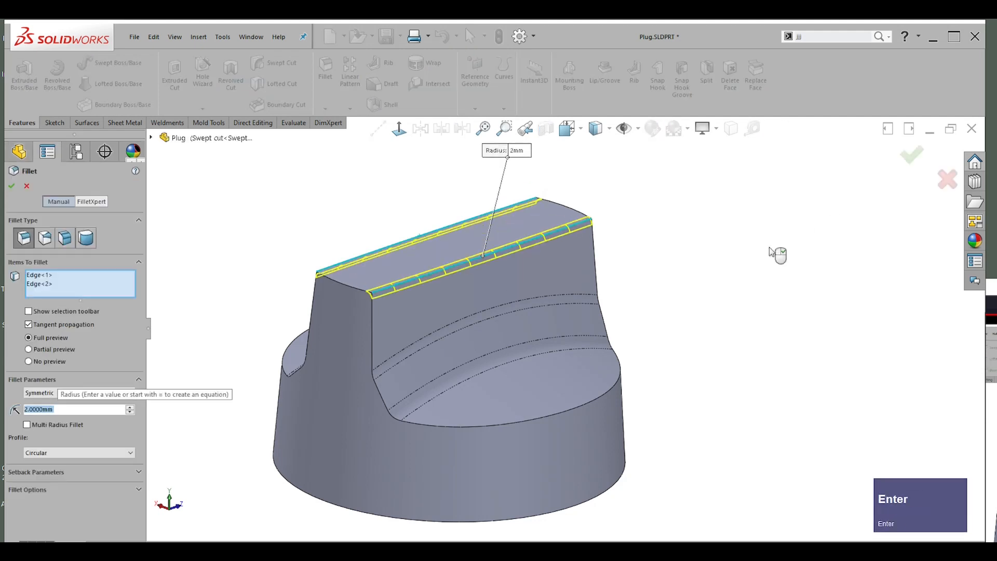
pyautogui.click(904, 162)
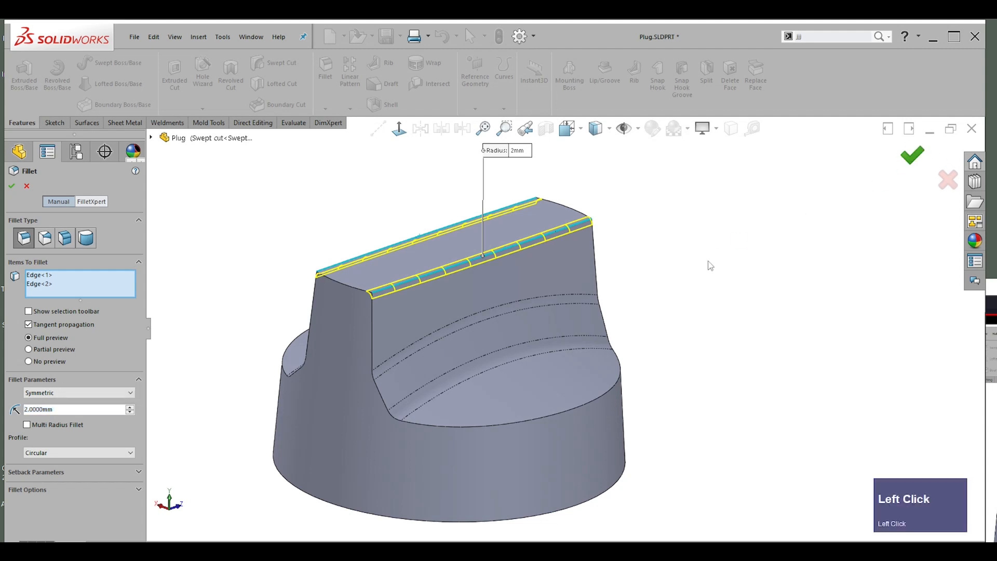
# - Start a 2 mm fillet on the two short curved end edges of the handle's top face
pyautogui.moveTo(632, 227); pyautogui.dragTo(417, 307, button='middle')
pyautogui.click(418, 319)
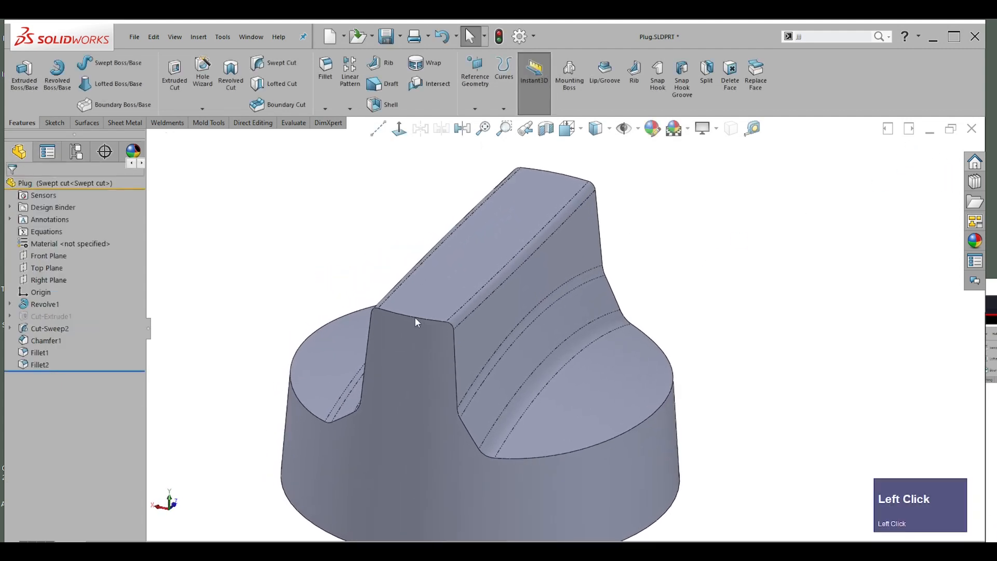
pyautogui.keyDown('shift'); pyautogui.click(557, 171); pyautogui.keyUp('shift')
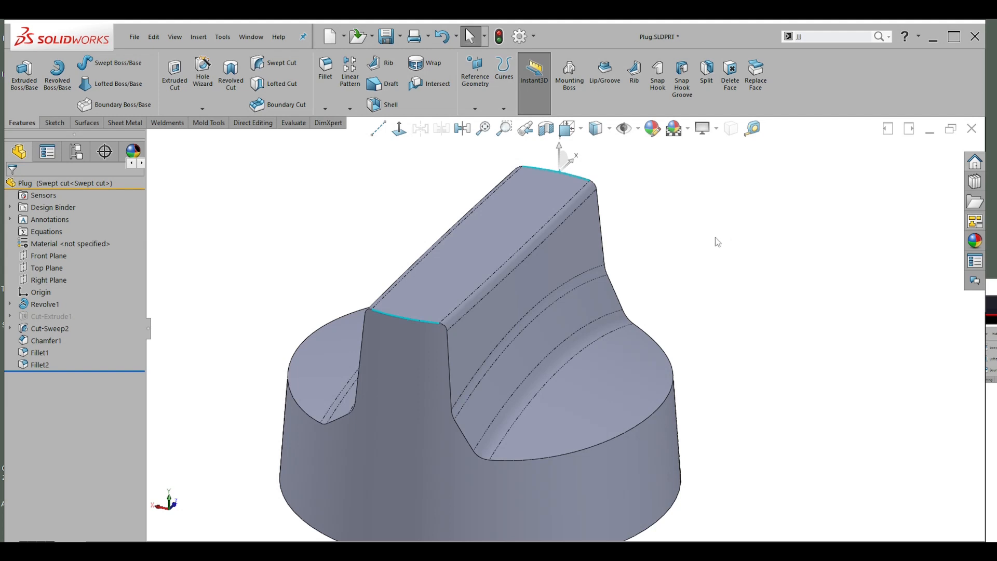
pyautogui.moveTo(715, 237)
pyautogui.mouseDown(button='middle')
pyautogui.moveTo(719, 226)
pyautogui.moveTo(720, 240)
pyautogui.mouseUp(button='middle')
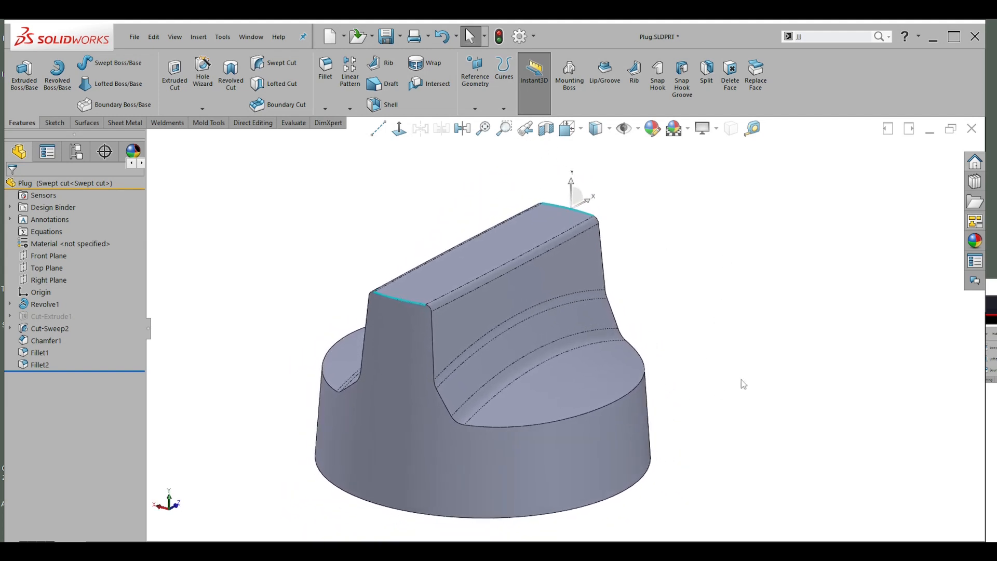
pyautogui.moveTo(740, 379); pyautogui.dragTo(736, 346, button='middle')
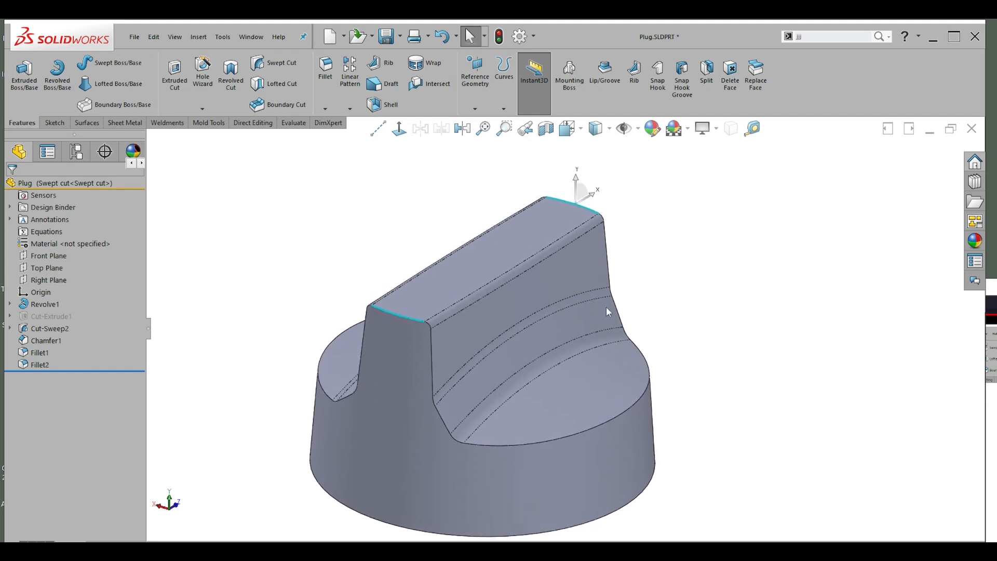
pyautogui.moveTo(573, 323); pyautogui.dragTo(606, 333, button='middle')
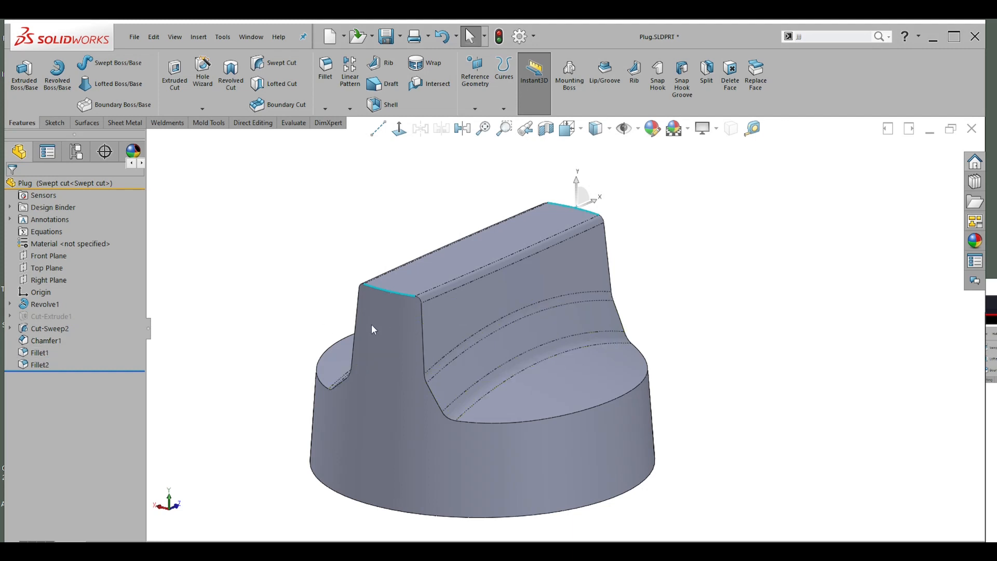
pyautogui.rightClick(670, 225)
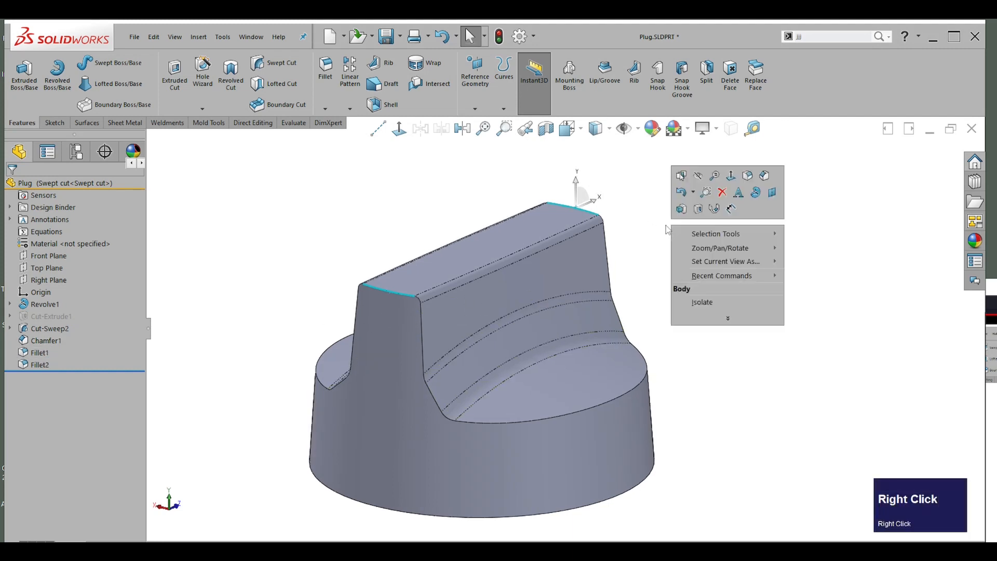
pyautogui.click(748, 176)
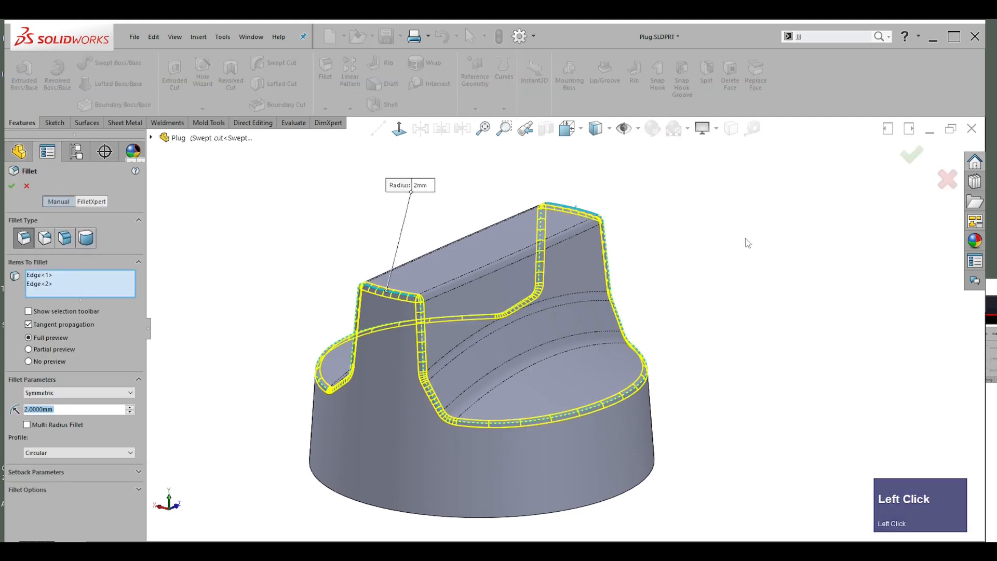
# - Replace the two short end edges in the fillet selection with the handle's top face
pyautogui.click(37, 285)
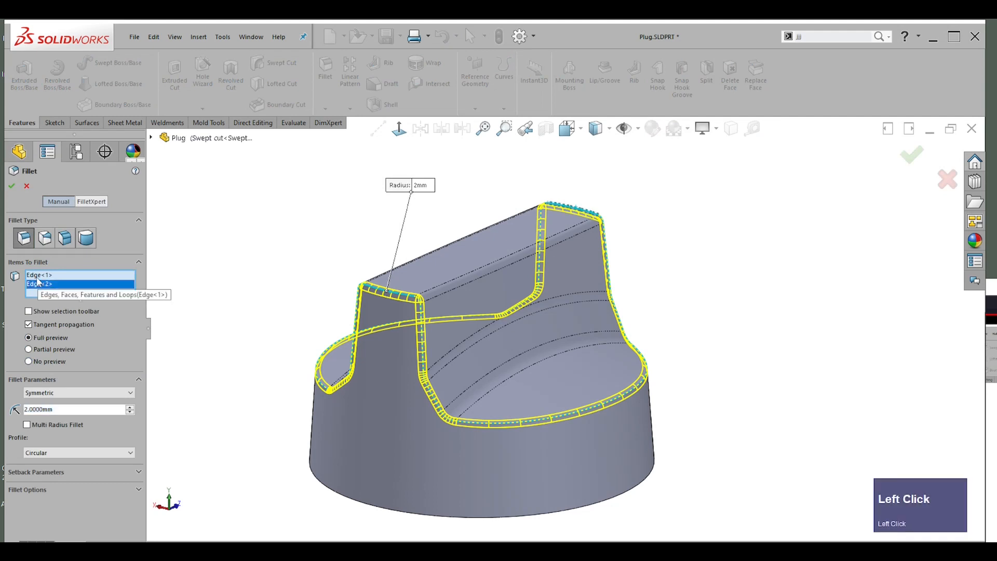
pyautogui.click(37, 284)
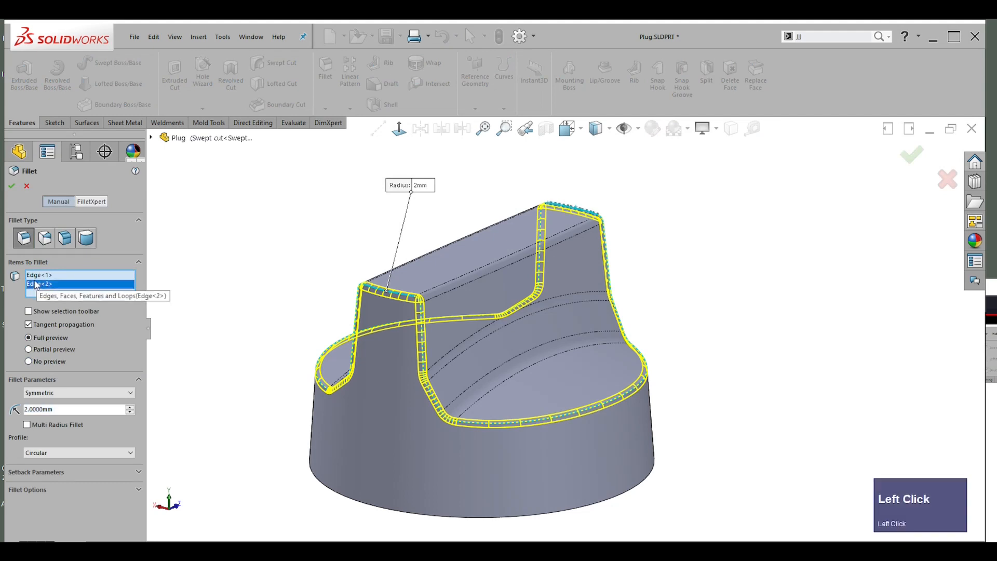
pyautogui.press('Delete')
pyautogui.click(33, 276)
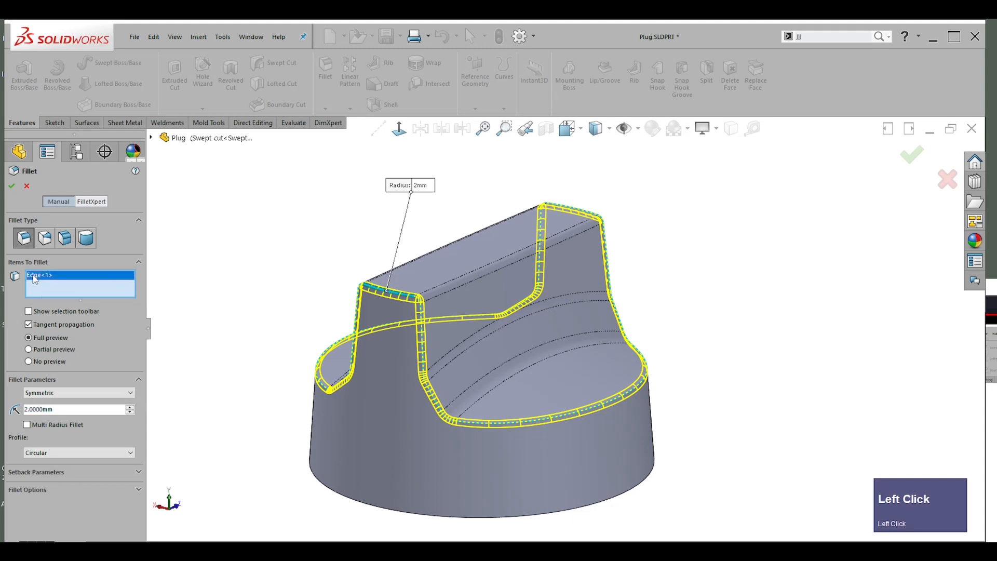
pyautogui.press('Delete')
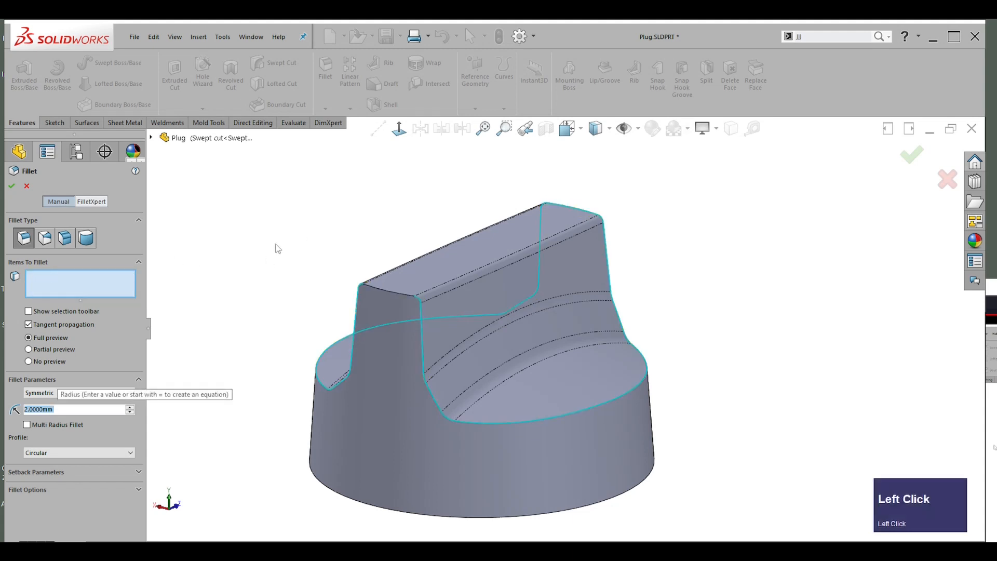
pyautogui.click(276, 244)
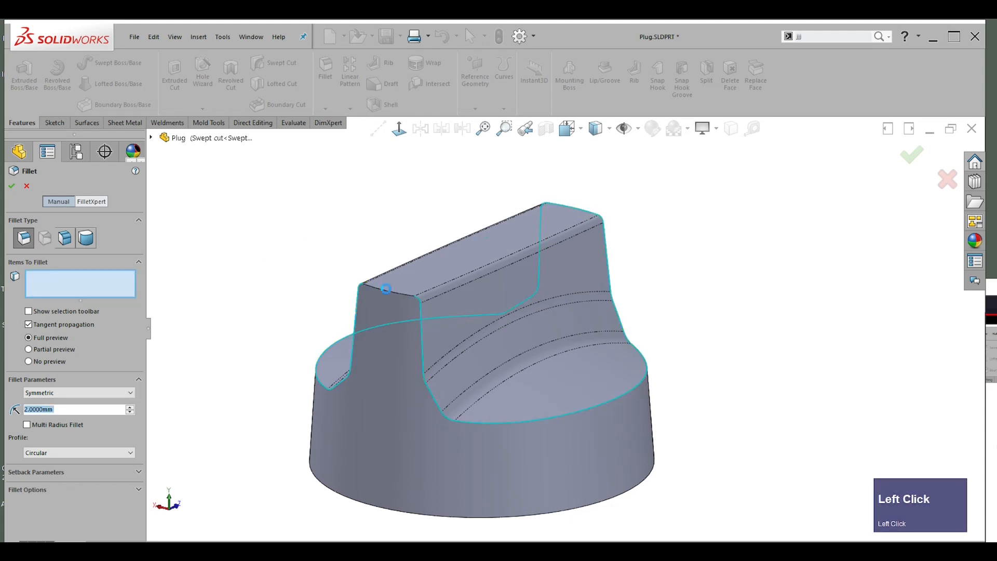
pyautogui.click(386, 290)
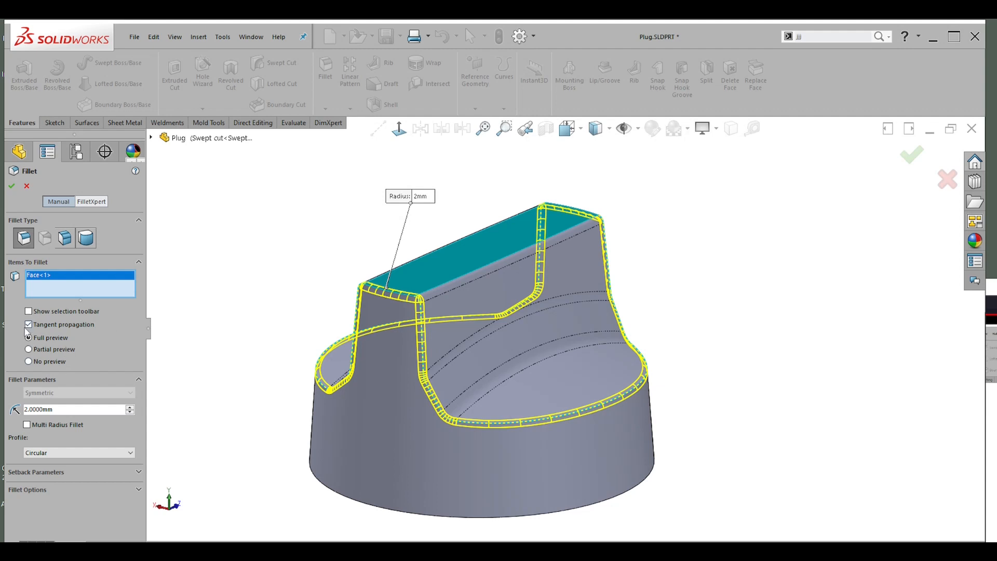
# - Disable tangent propagation, set the radius to 6 mm and create the fillet on the handle's top face
pyautogui.click(29, 325)
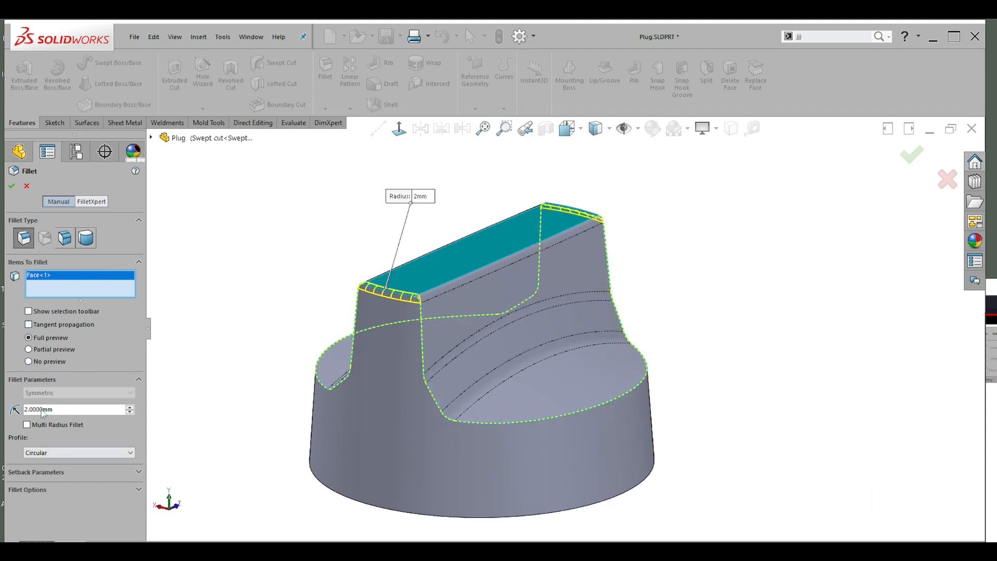
pyautogui.click(28, 409)
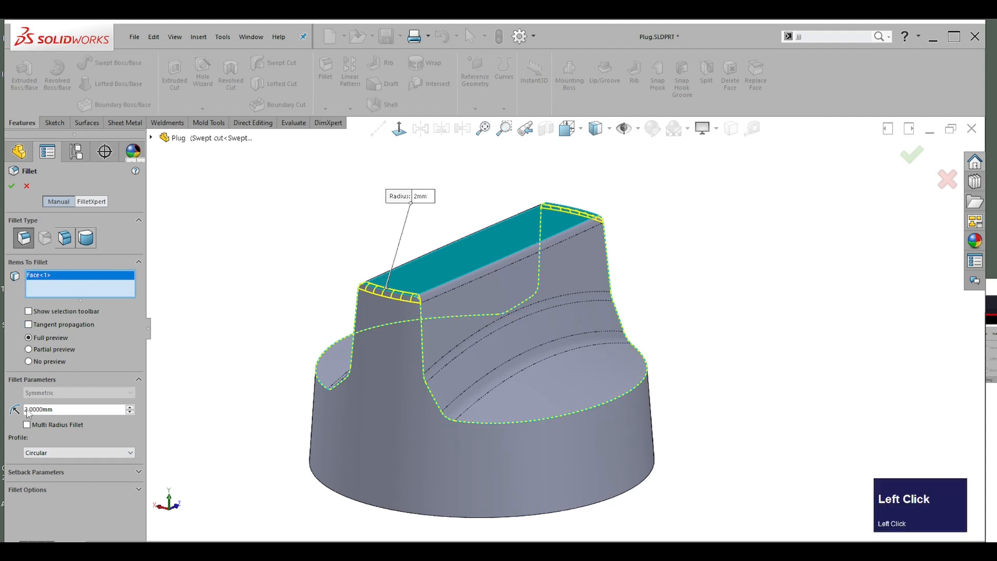
pyautogui.click(28, 409)
pyautogui.write('6')
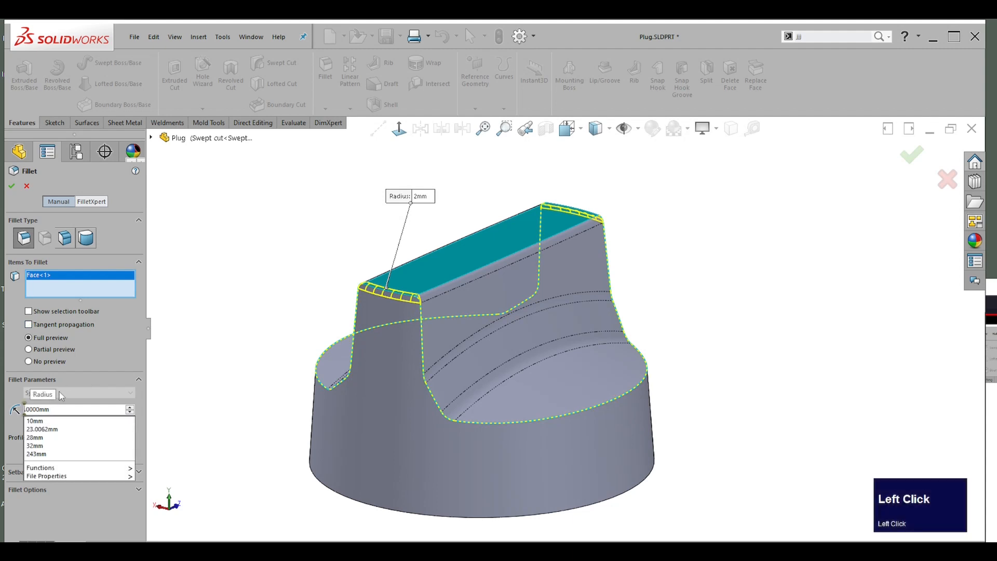
pyautogui.press('Return')
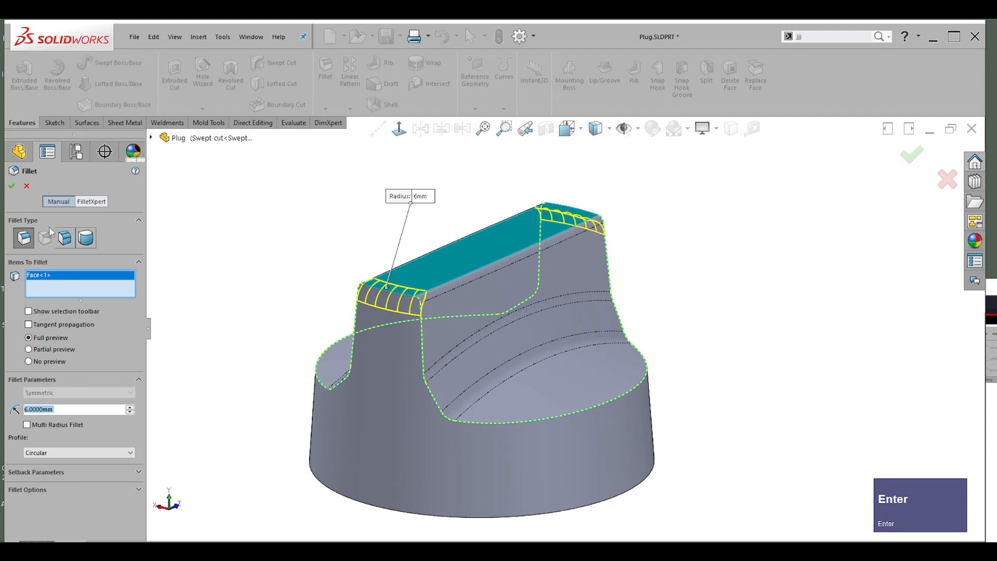
pyautogui.click(12, 187)
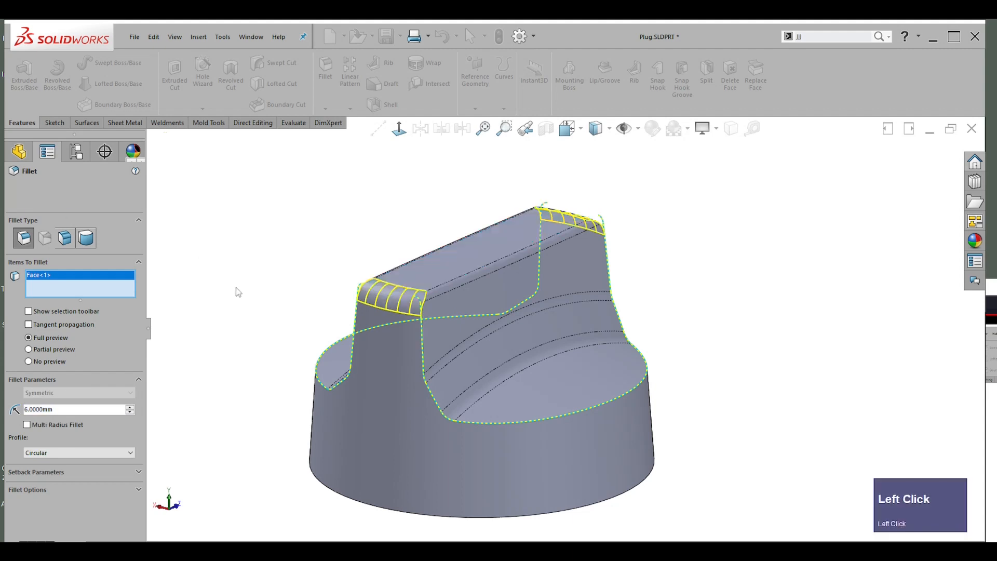
# - Examine where the 6 mm end fillets meet the long top-edge fillets, highlighting Fillet1, Fillet2 and Fillet3 on the model
pyautogui.scroll(-1, 288, 350)
pyautogui.scroll(5, 541, 310)
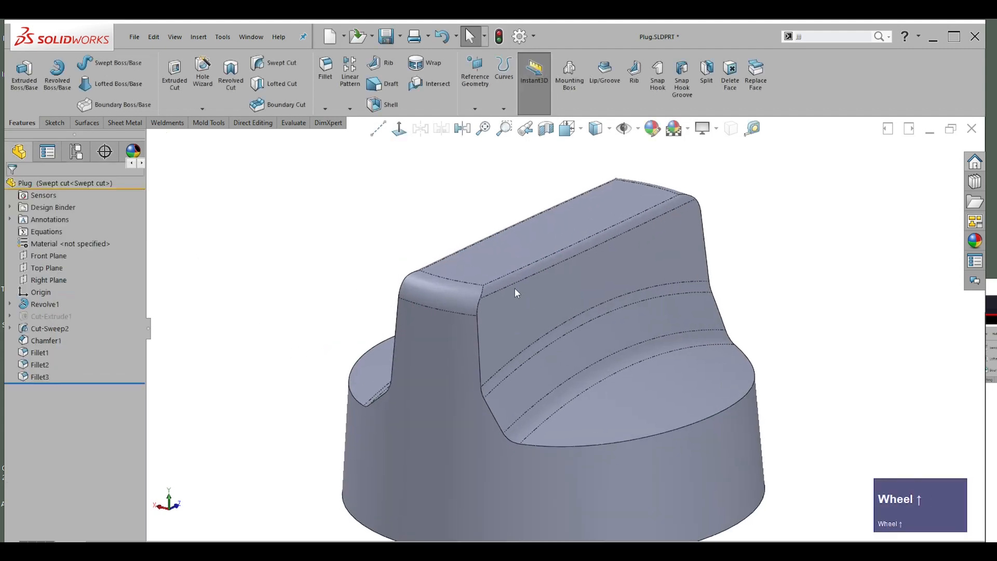
pyautogui.scroll(4, 450, 341)
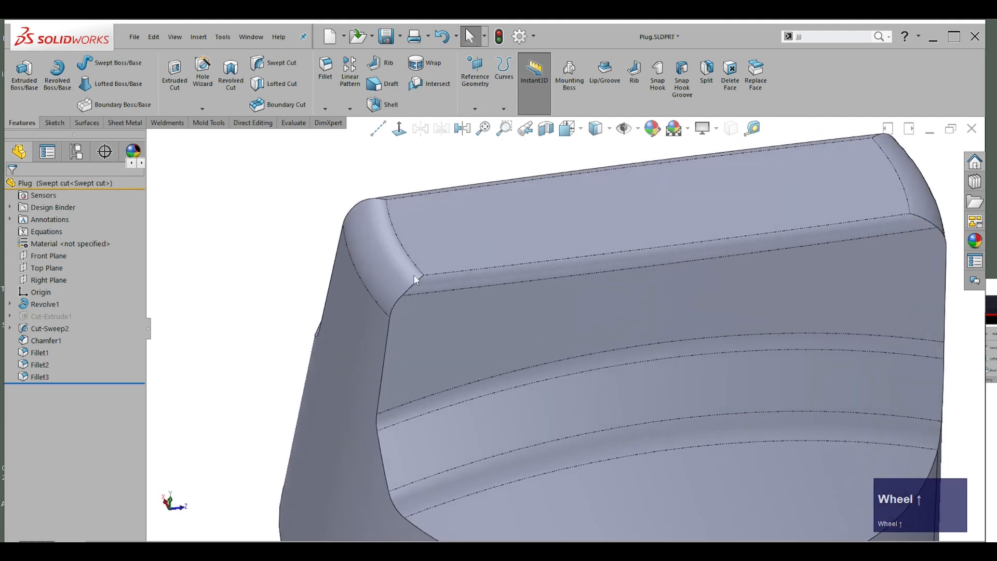
pyautogui.moveTo(418, 278); pyautogui.dragTo(290, 321, button='middle')
pyautogui.moveTo(23, 379)
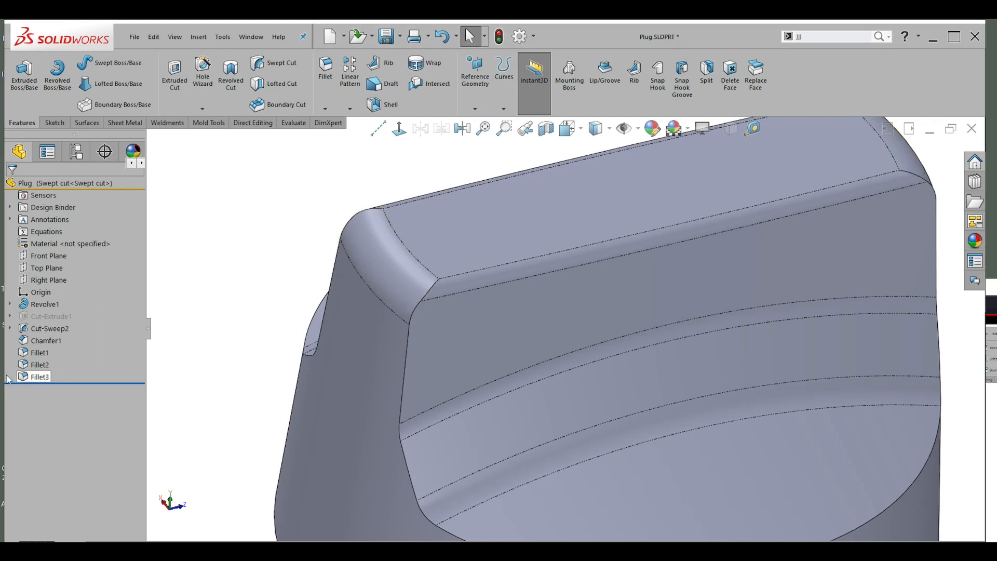
pyautogui.click(43, 378)
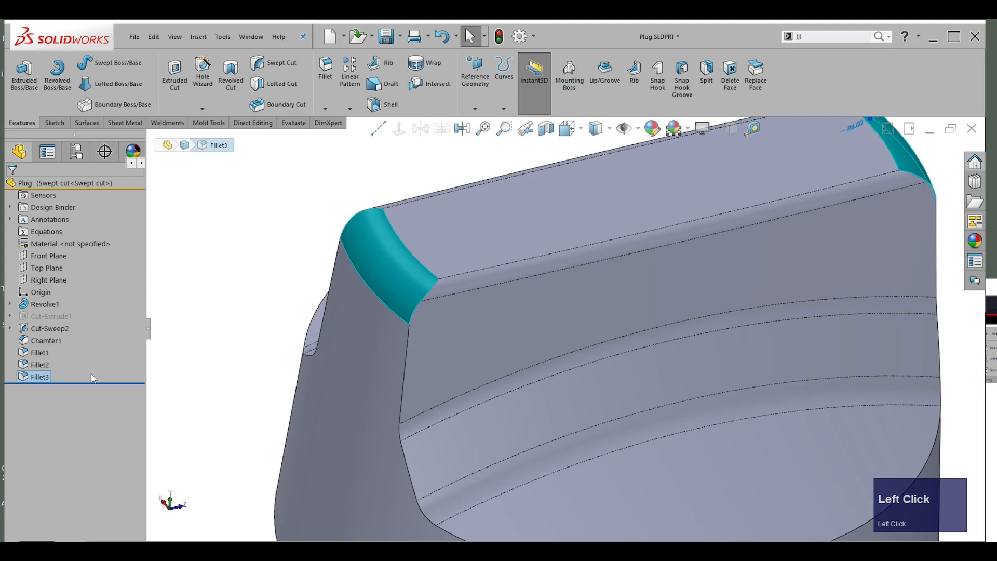
pyautogui.click(94, 366)
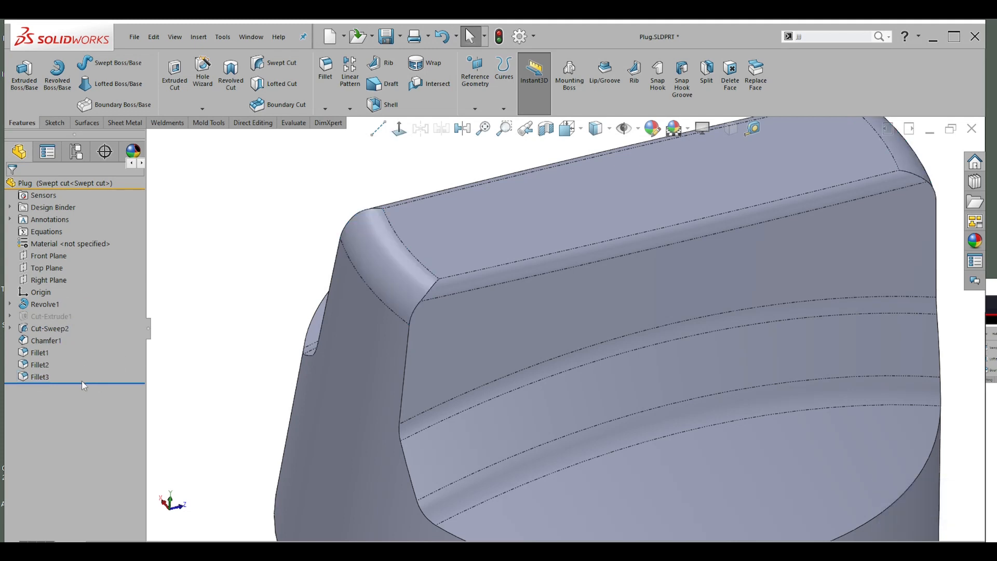
pyautogui.moveTo(82, 384); pyautogui.dragTo(35, 353)
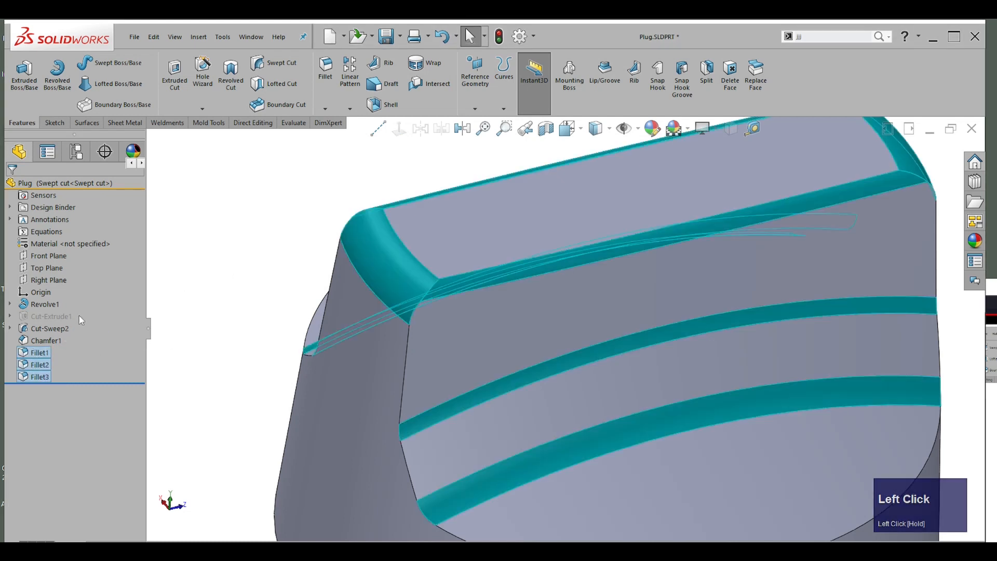
pyautogui.click(61, 368)
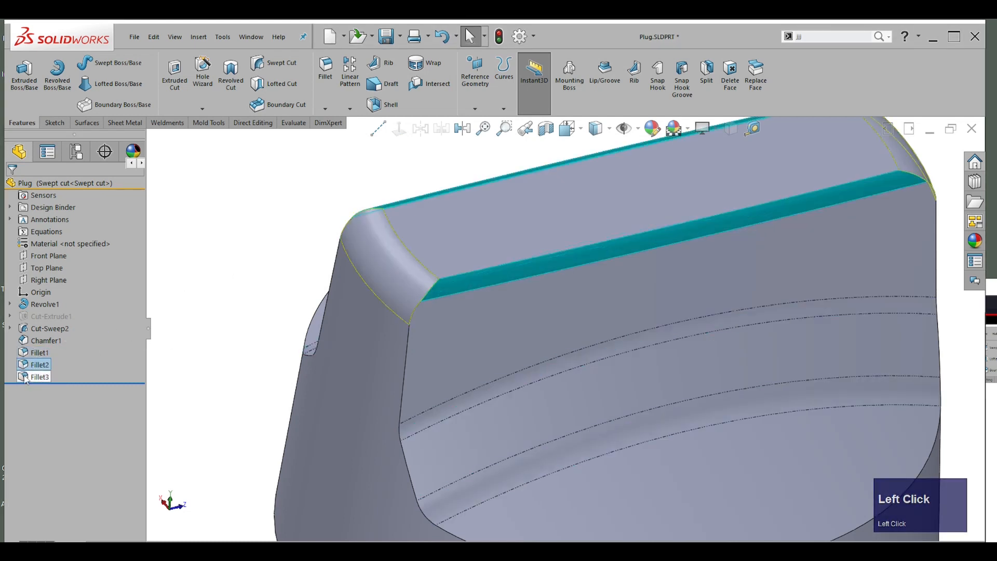
pyautogui.click(26, 376)
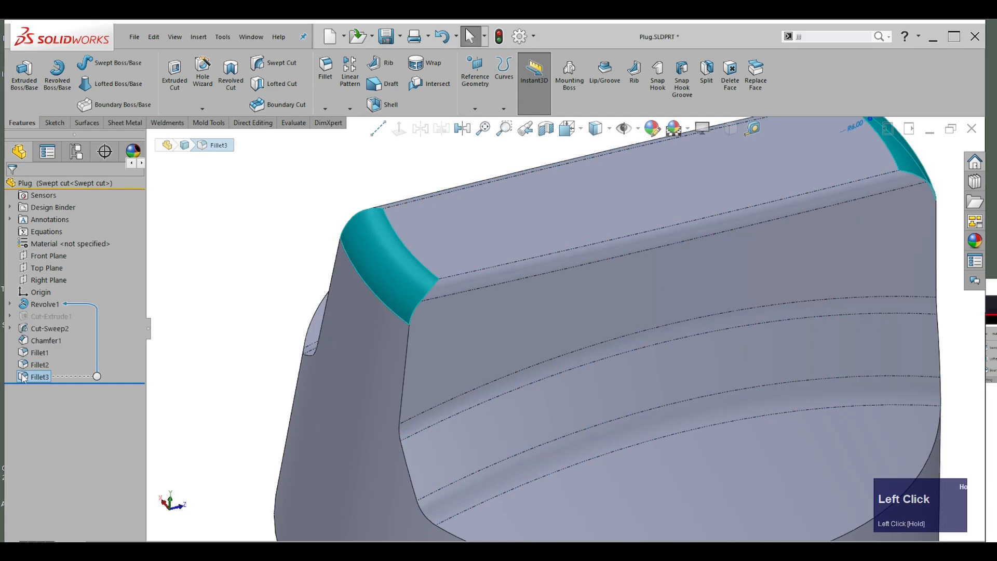
# - Try moving Fillet3 ahead of Fillet2 in the feature order, and undo the reordering
pyautogui.moveTo(23, 378); pyautogui.dragTo(20, 358)
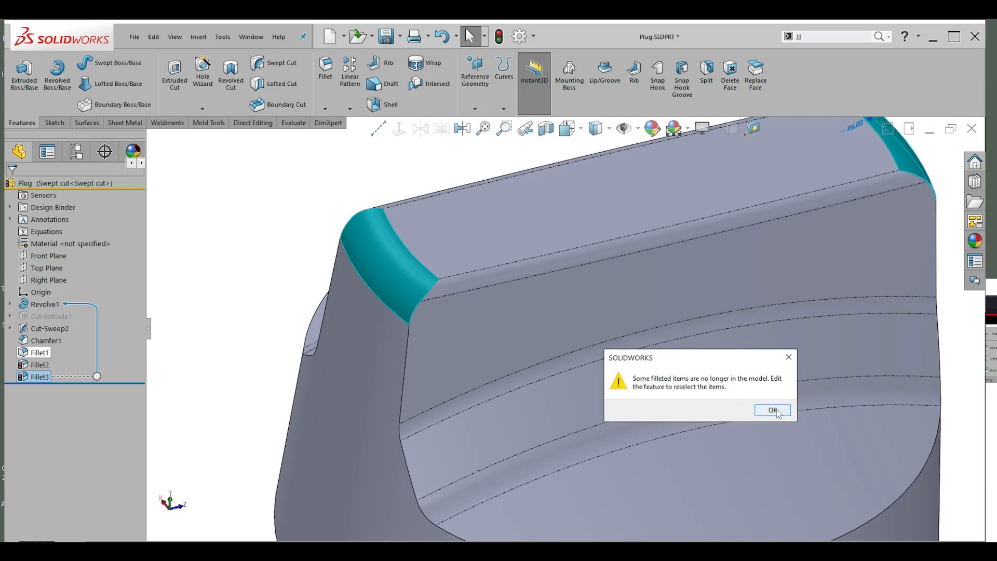
pyautogui.click(772, 410)
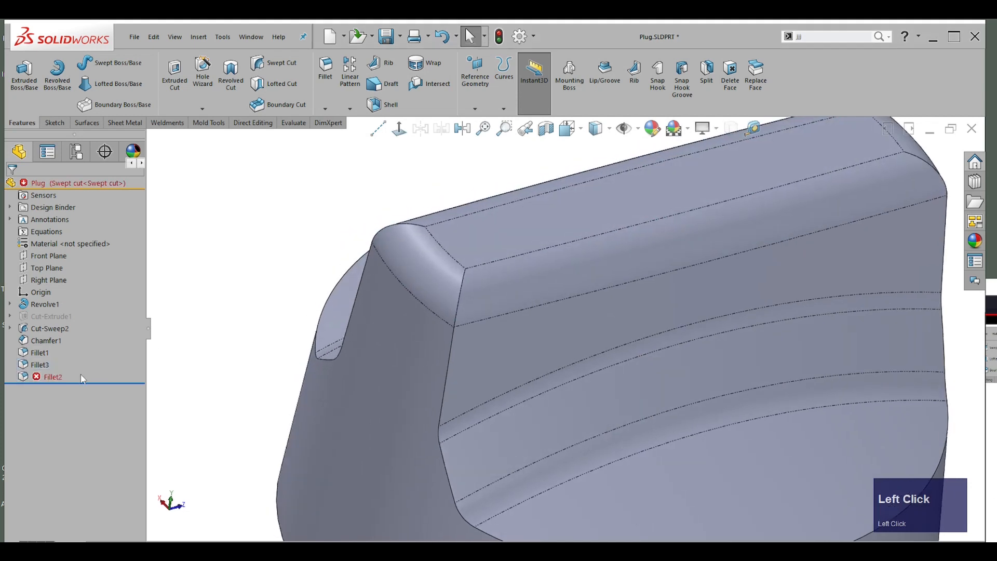
pyautogui.hotkey('ctrl', 'z')
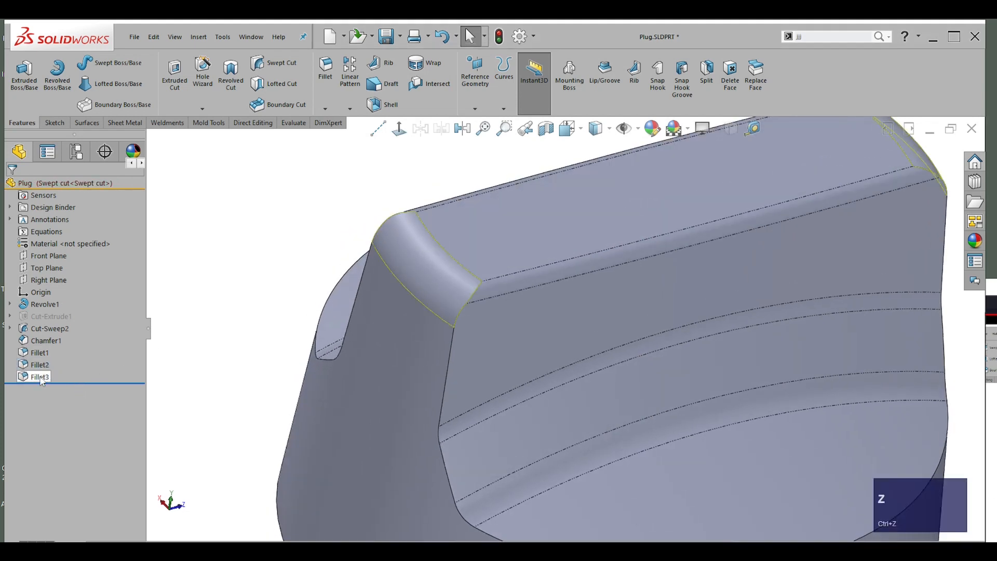
# - Reorder Fillet3 to sit between Fillet1 and Fillet2, and check which faces each reordered fillet affects
pyautogui.moveTo(41, 380); pyautogui.dragTo(21, 355)
pyautogui.click(772, 410)
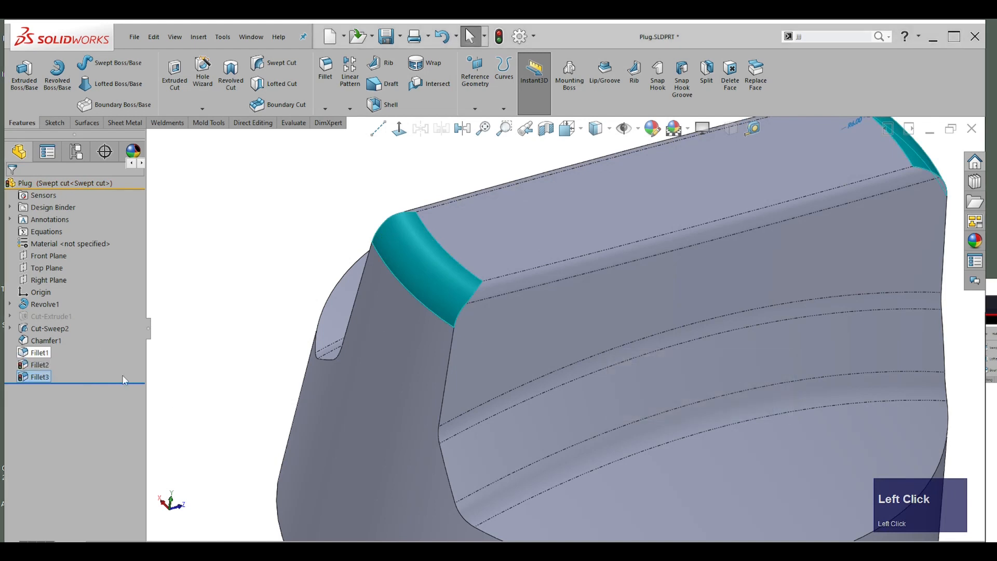
pyautogui.click(35, 394)
pyautogui.click(39, 364)
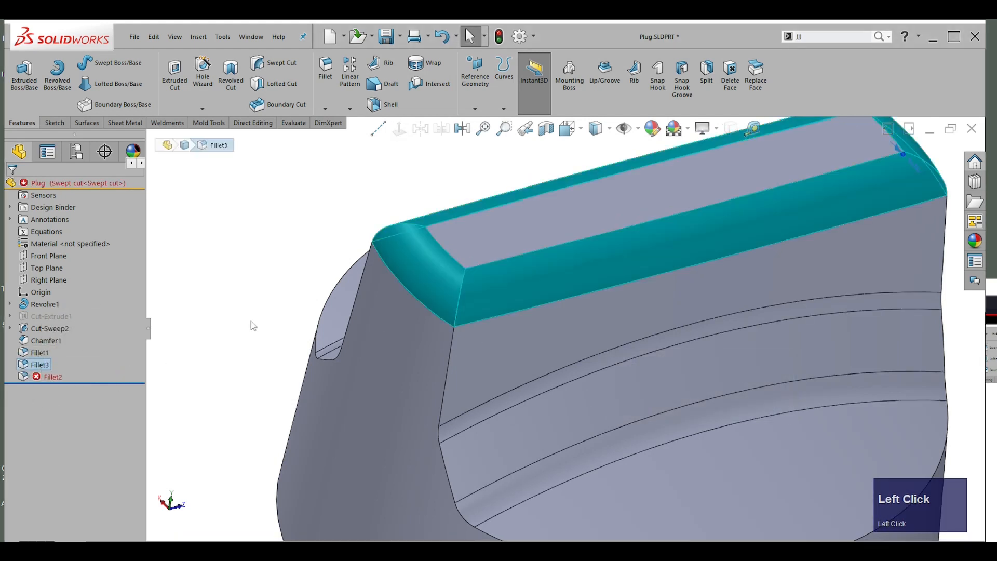
pyautogui.click(46, 382)
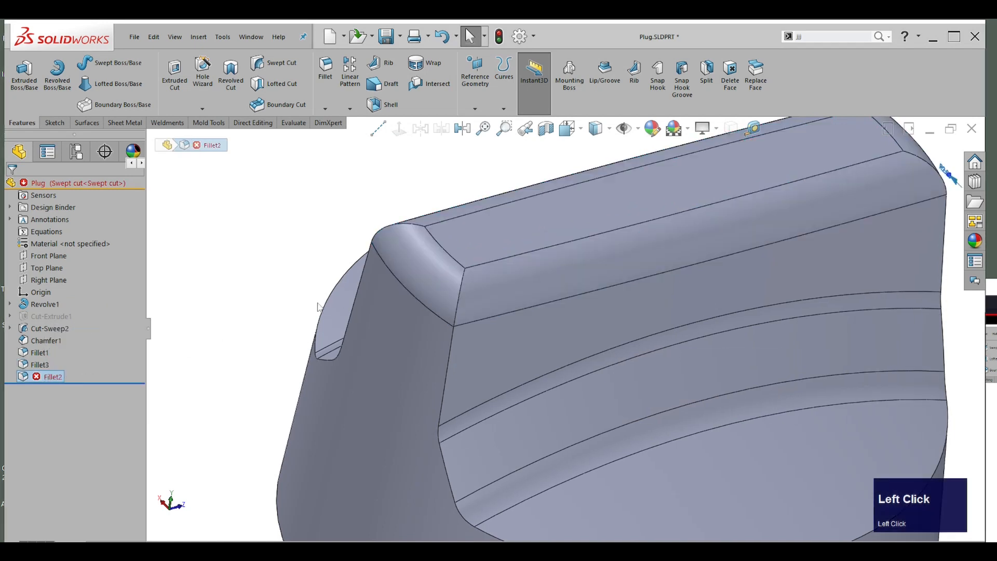
# - Edit Fillet3 to replace the top face with the handle's two short curved end edges, keeping the 6 mm radius
pyautogui.click(30, 365)
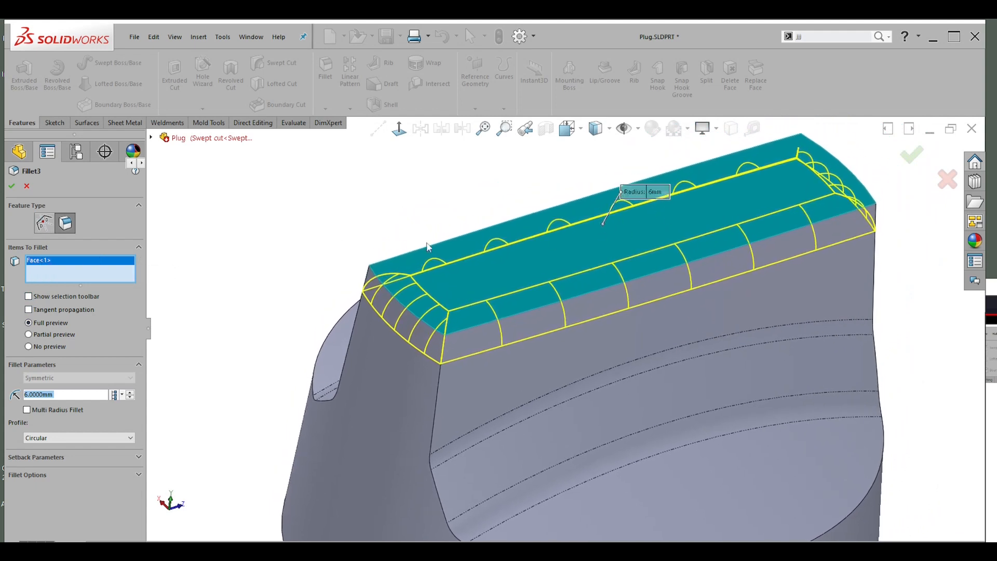
pyautogui.click(38, 262)
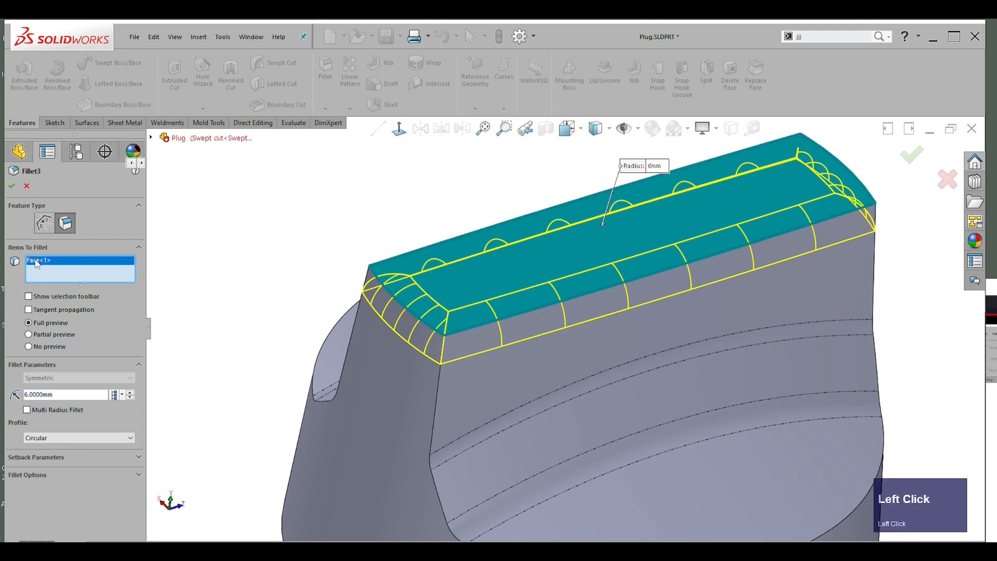
pyautogui.click(36, 262)
pyautogui.press('Delete')
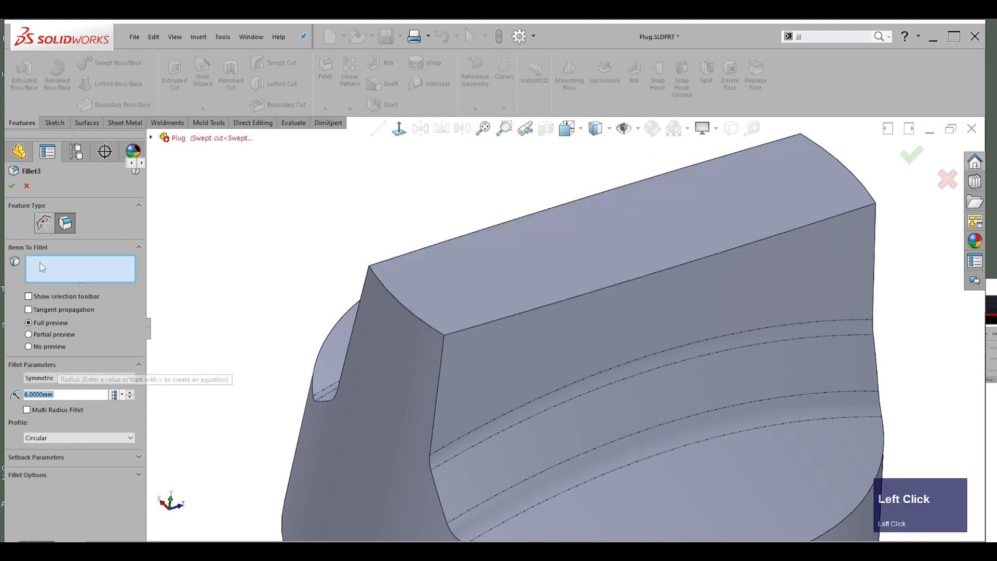
pyautogui.click(399, 306)
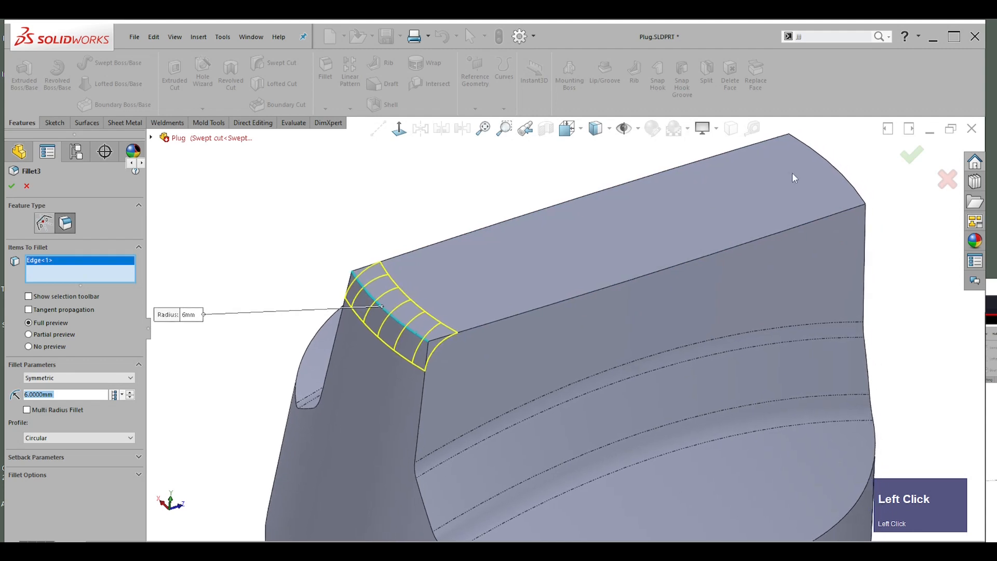
pyautogui.click(842, 186)
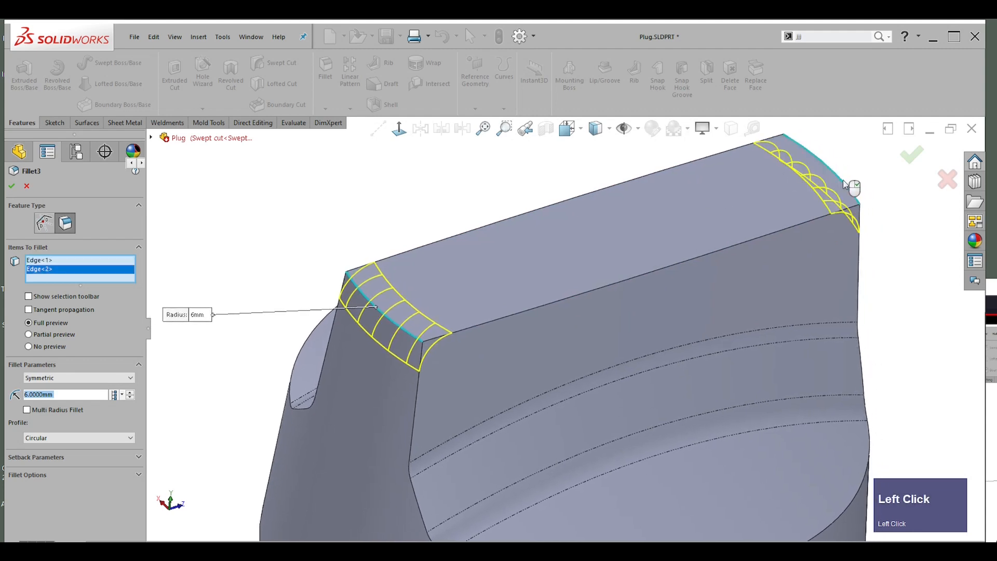
pyautogui.click(12, 185)
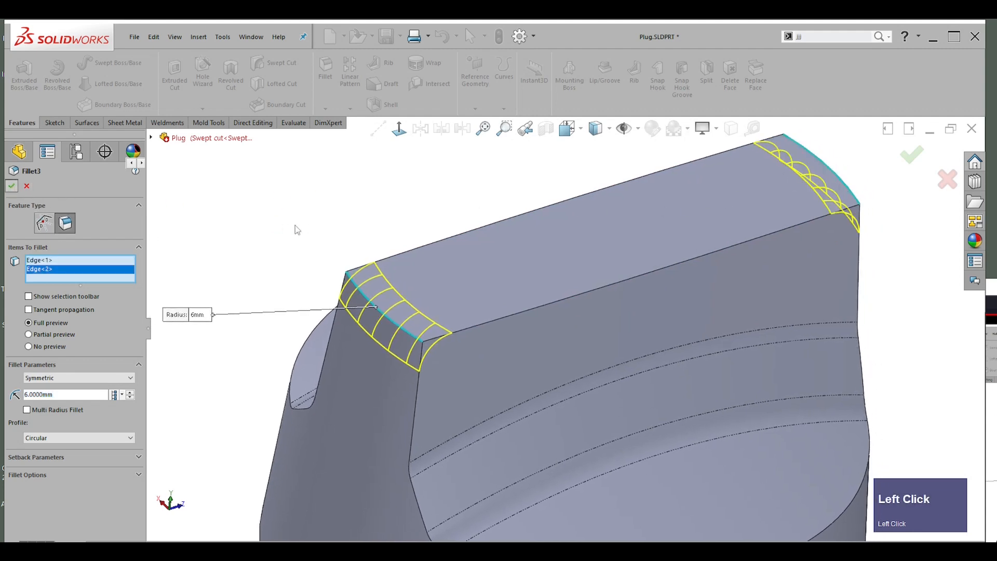
# - Inspect the path of Fillet2 around the handle's edges and its transitions at the rounded ends
pyautogui.moveTo(484, 327); pyautogui.dragTo(487, 310, button='middle')
pyautogui.scroll(2, 538, 245)
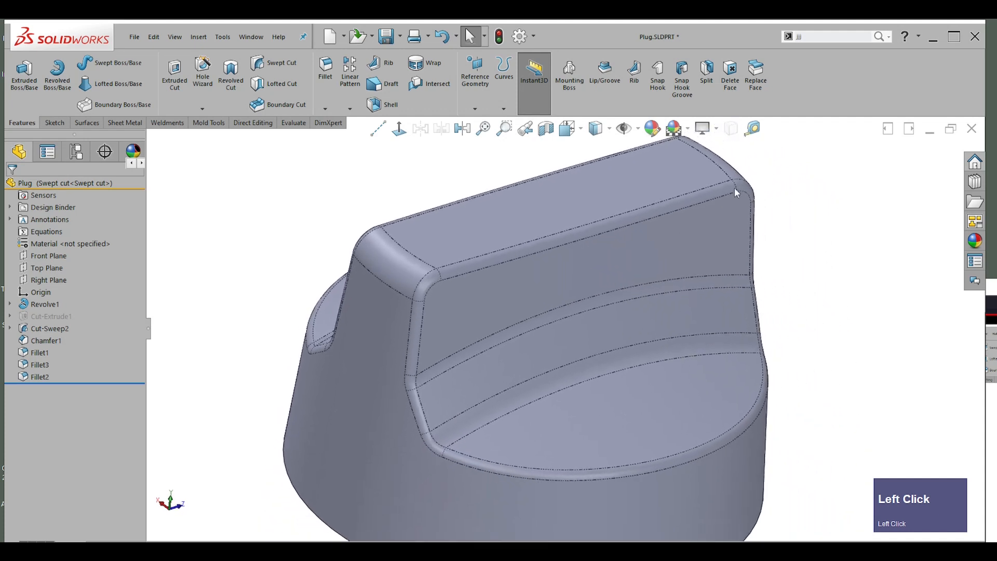
pyautogui.click(126, 376)
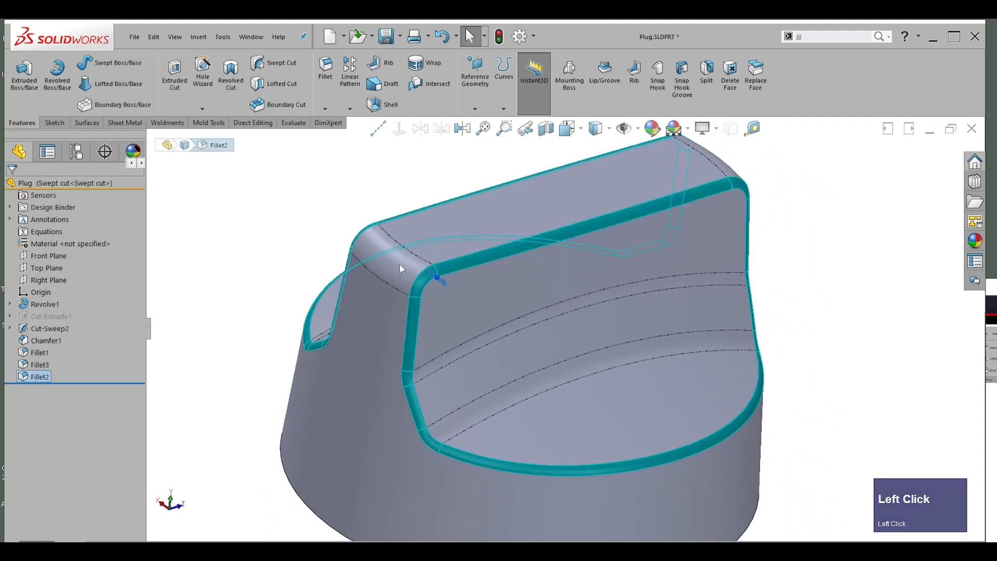
pyautogui.moveTo(399, 263); pyautogui.dragTo(402, 293, button='middle')
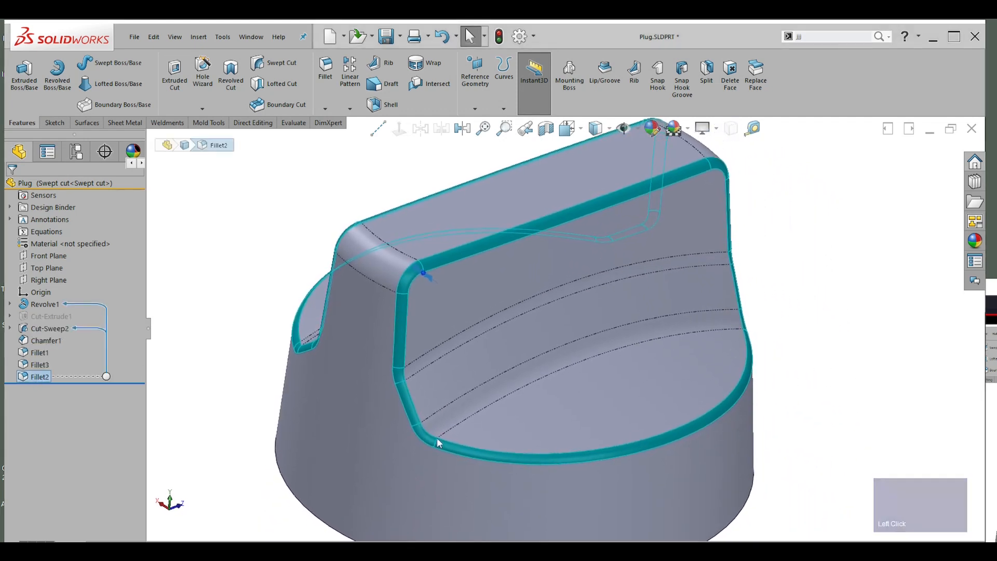
pyautogui.click(805, 208)
pyautogui.moveTo(802, 205); pyautogui.dragTo(497, 238, button='middle')
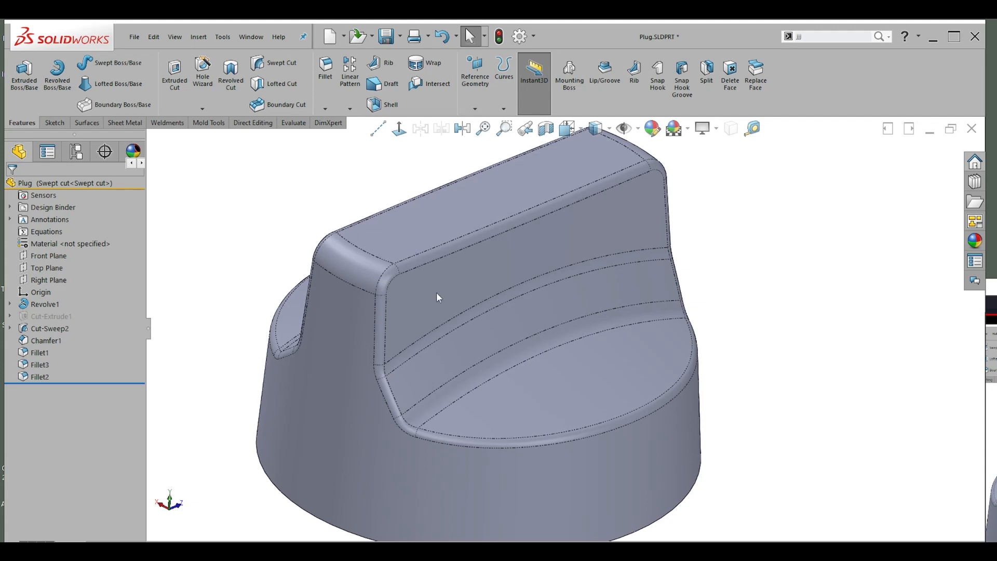
# - Shell the plug inward with a 1.2 mm wall thickness, removing the flat circular bottom face
pyautogui.moveTo(438, 297); pyautogui.dragTo(675, 258, button='middle')
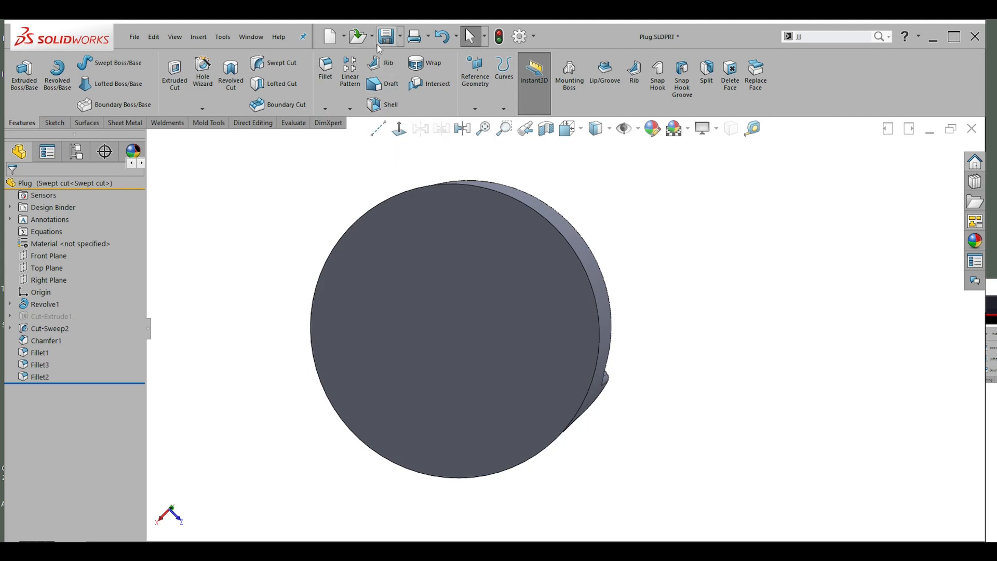
pyautogui.click(382, 109)
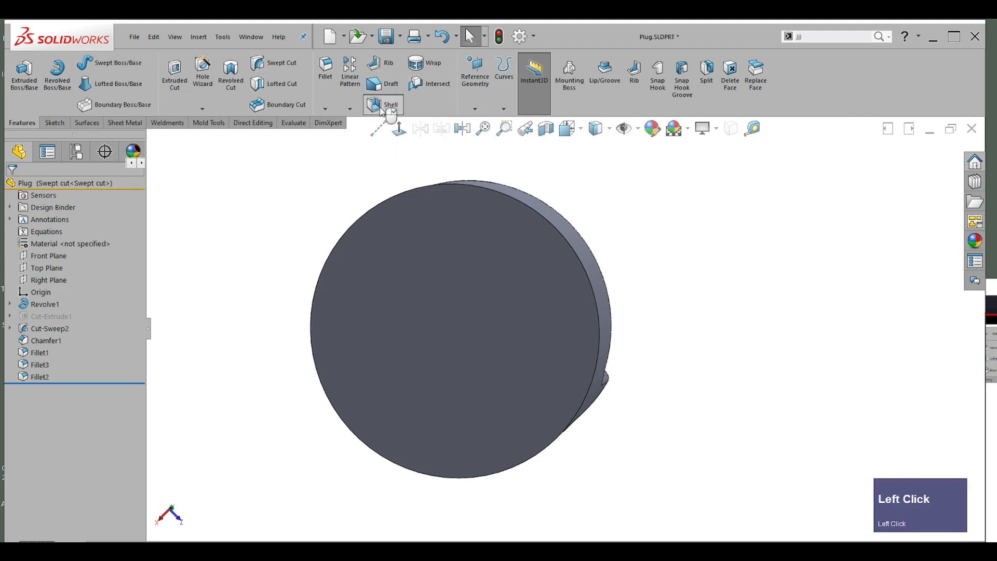
pyautogui.click(473, 256)
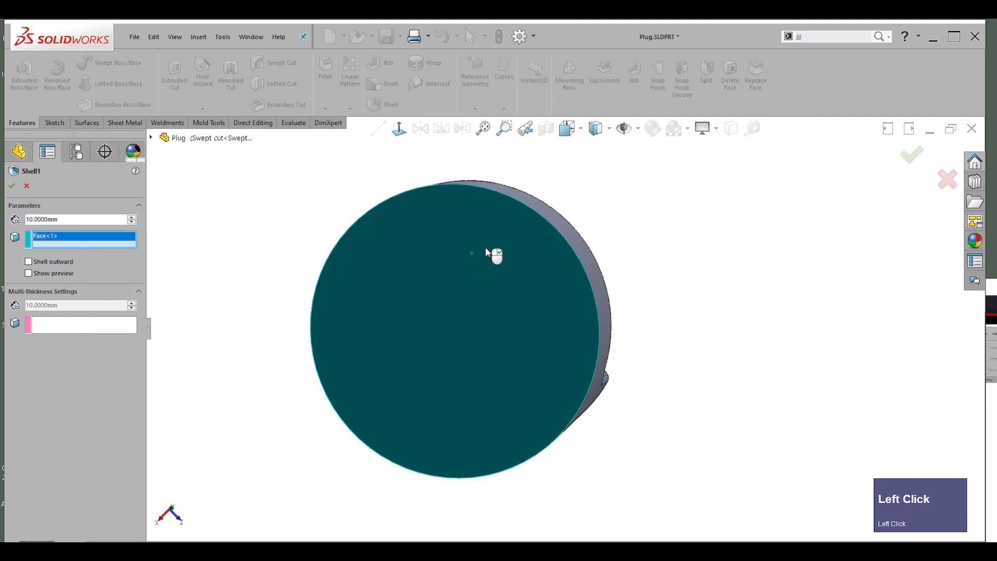
pyautogui.moveTo(495, 256); pyautogui.dragTo(581, 247, button='middle')
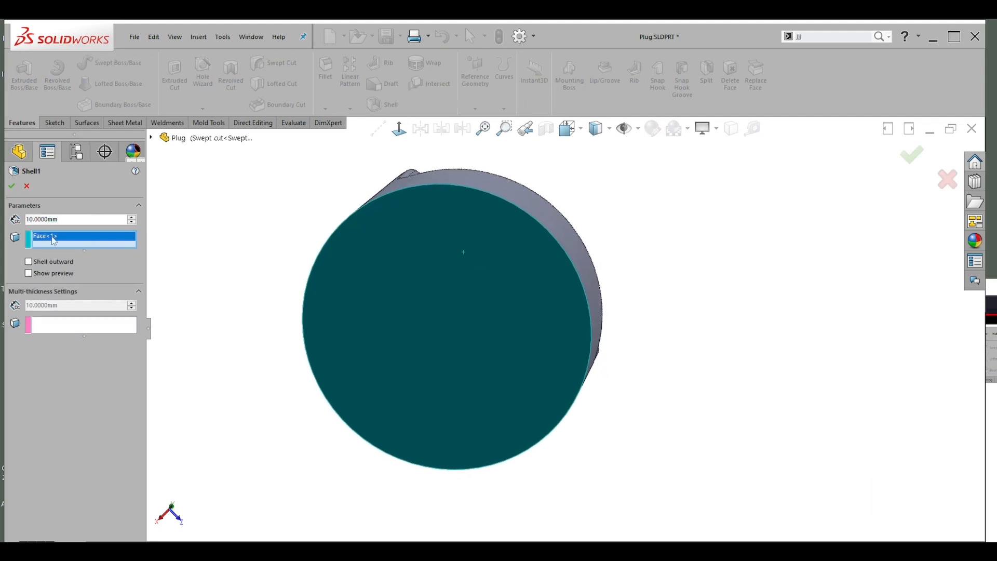
pyautogui.click(32, 219)
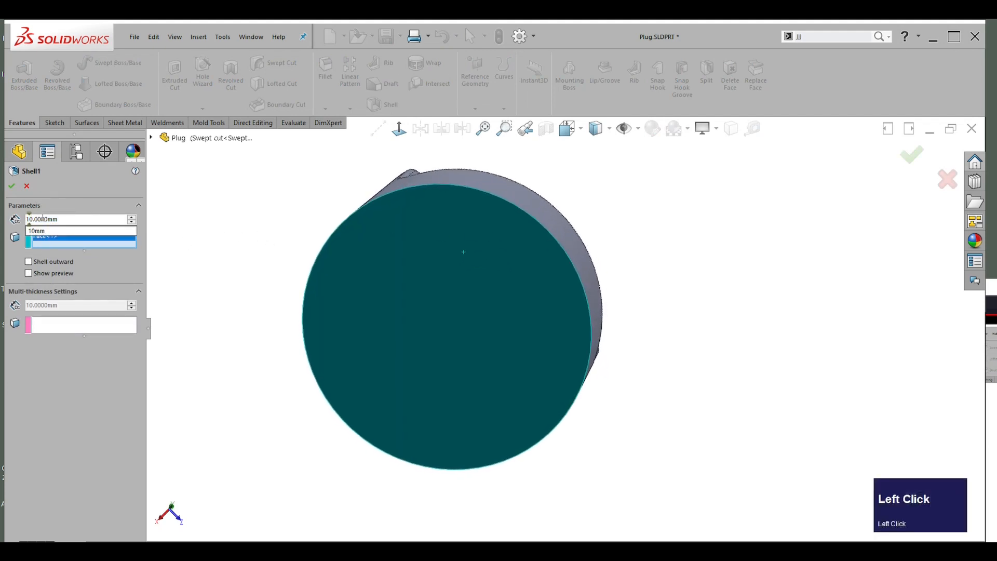
pyautogui.click(45, 220)
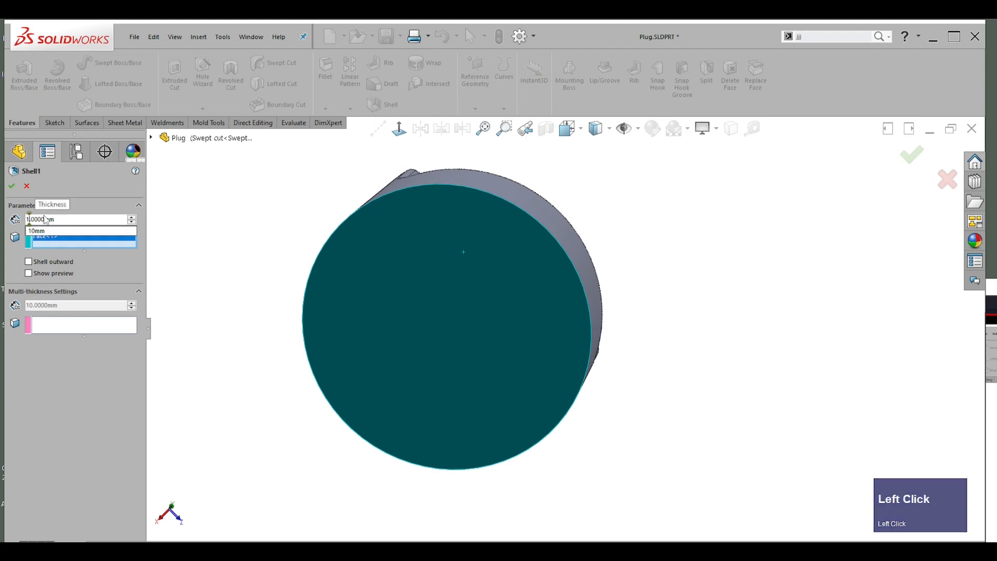
pyautogui.write('2')
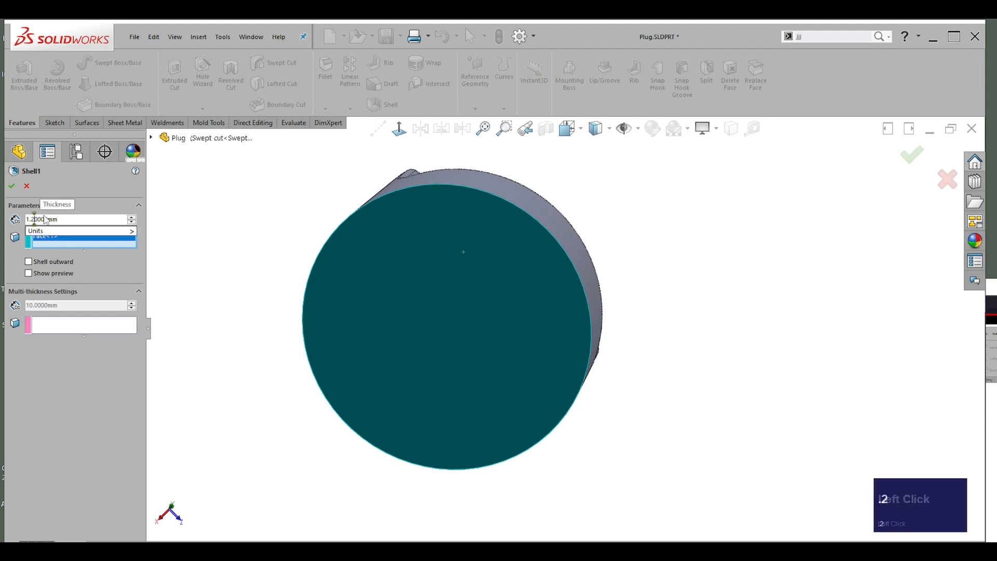
pyautogui.press('Return')
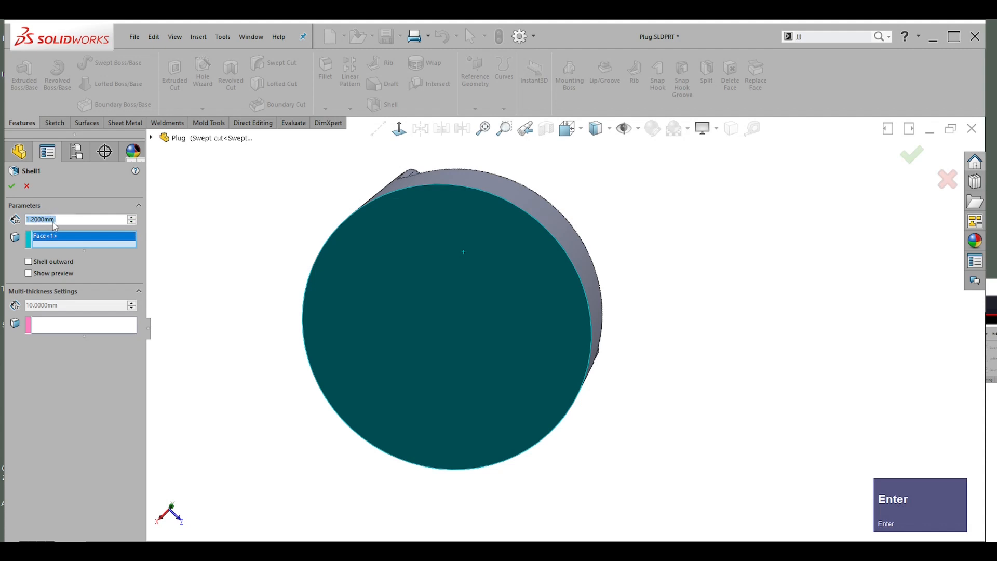
pyautogui.click(11, 185)
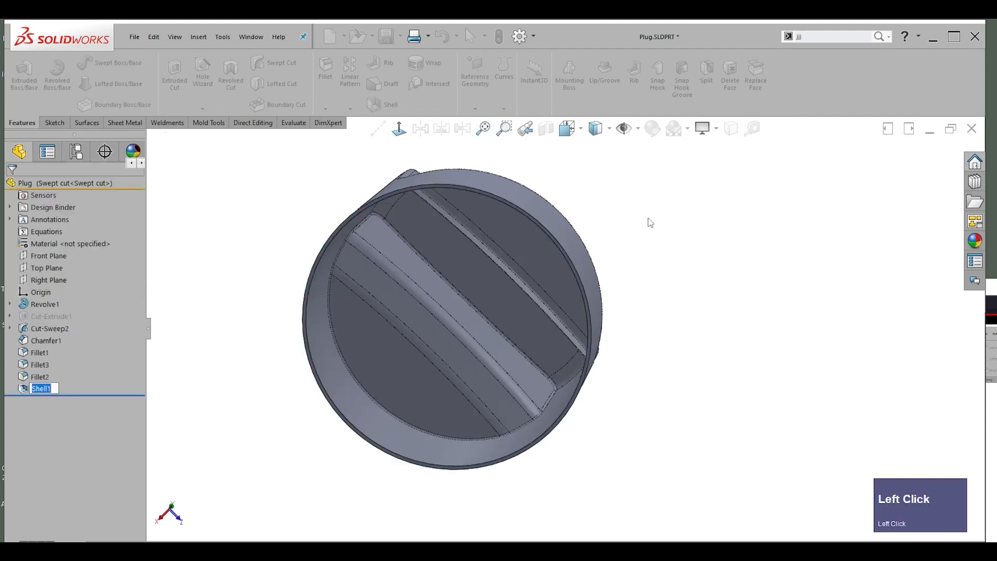
pyautogui.moveTo(683, 228); pyautogui.dragTo(662, 214, button='middle')
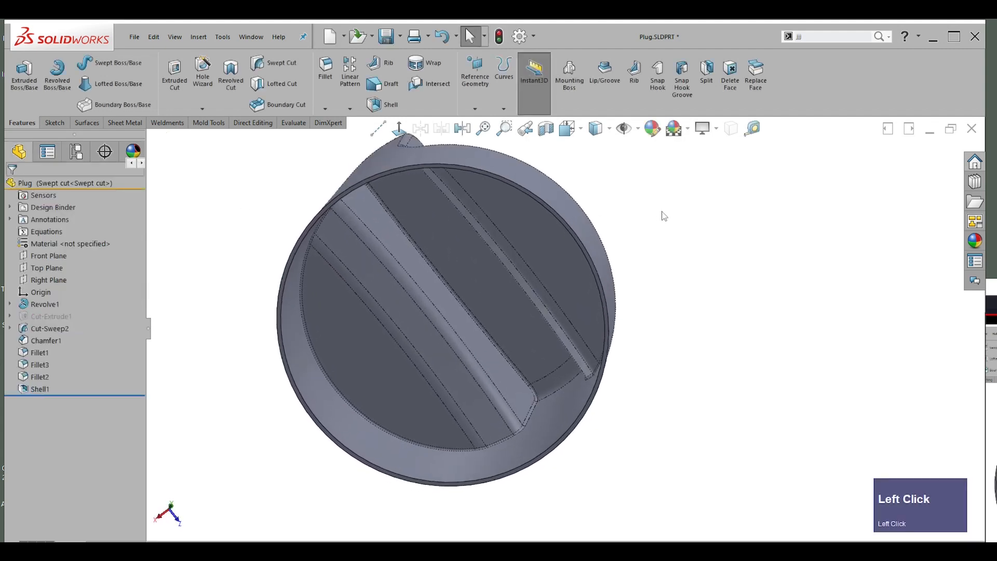
# - Select Shell1 to show its thickness dimension on the model, and try to pull the dimension off the handle's rounded end
pyautogui.click(37, 389)
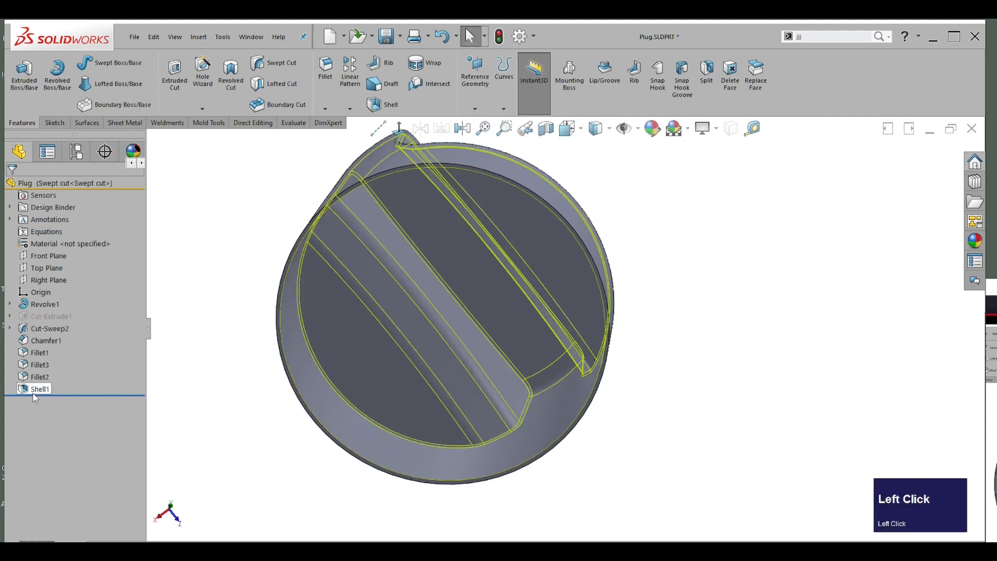
pyautogui.moveTo(495, 280); pyautogui.dragTo(415, 213, button='middle')
pyautogui.scroll(2, 397, 248)
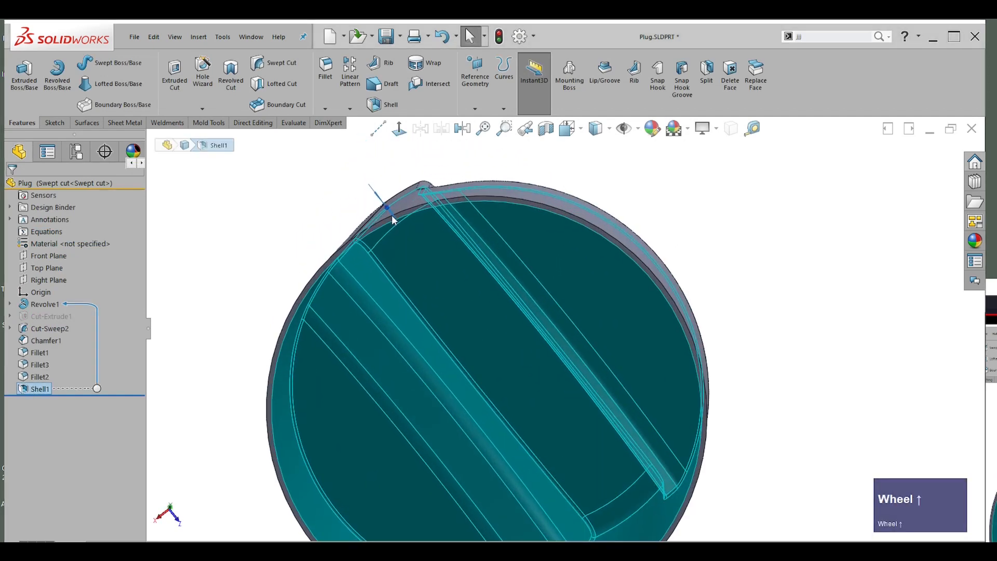
pyautogui.moveTo(391, 200); pyautogui.dragTo(375, 321, button='middle')
pyautogui.click(334, 218)
pyautogui.click(457, 333)
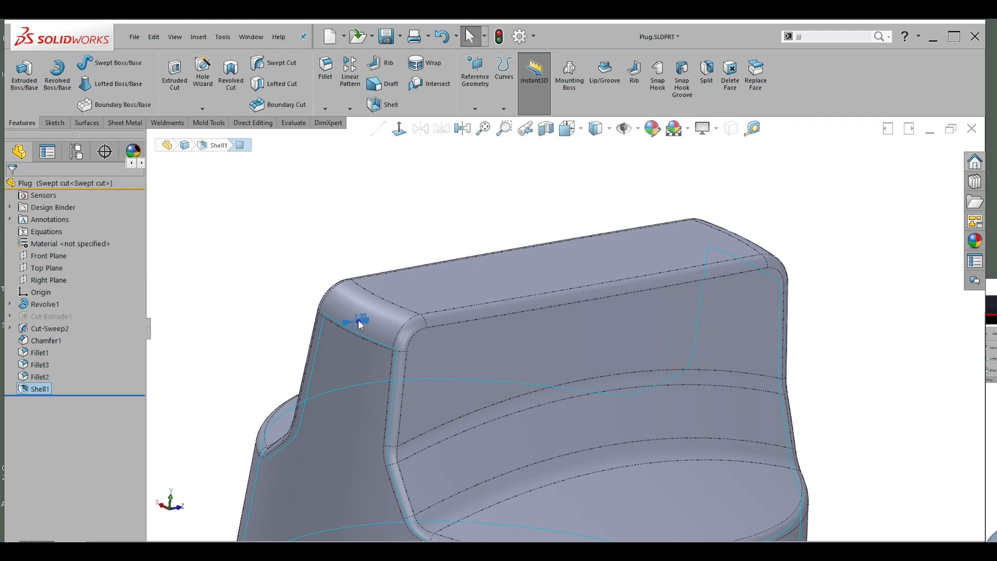
pyautogui.moveTo(359, 322); pyautogui.dragTo(368, 308)
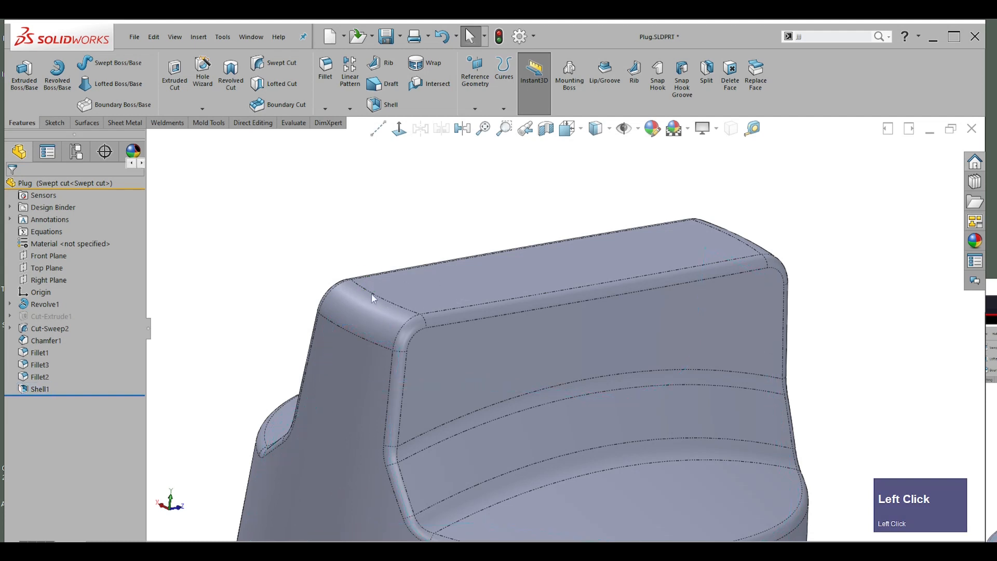
pyautogui.moveTo(361, 334); pyautogui.dragTo(372, 281, button='middle')
# - Show the shell's thickness dimension from the plug's outer wall and move it into the clear space above the handle
pyautogui.click(316, 476)
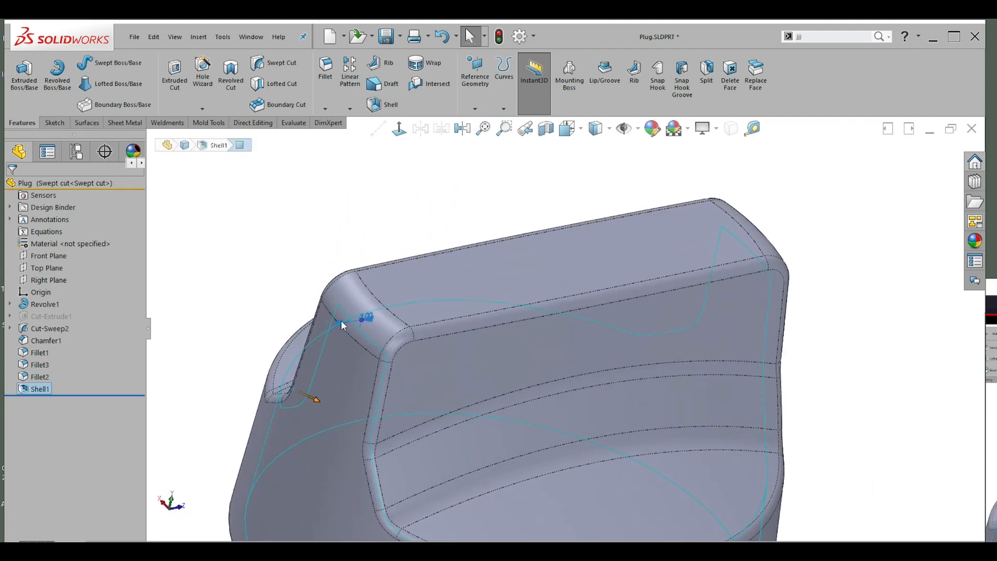
pyautogui.moveTo(343, 320); pyautogui.dragTo(312, 254, button='middle')
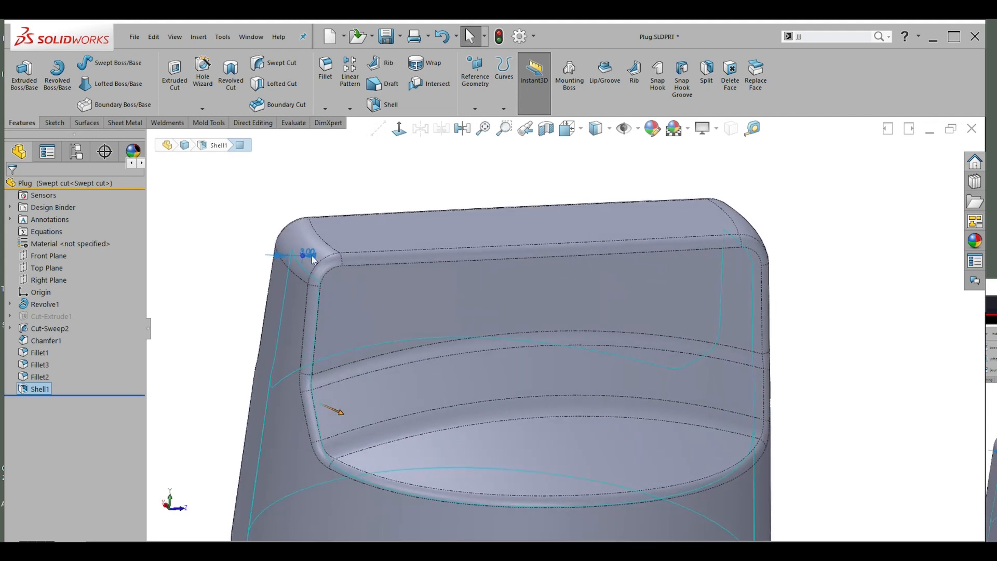
pyautogui.moveTo(310, 251); pyautogui.dragTo(302, 238)
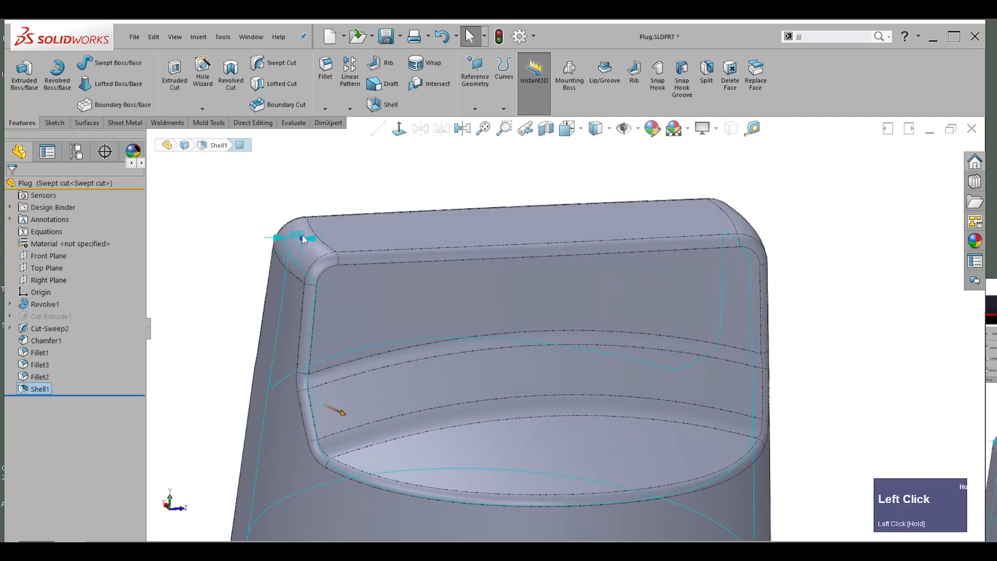
pyautogui.moveTo(302, 193); pyautogui.dragTo(406, 152)
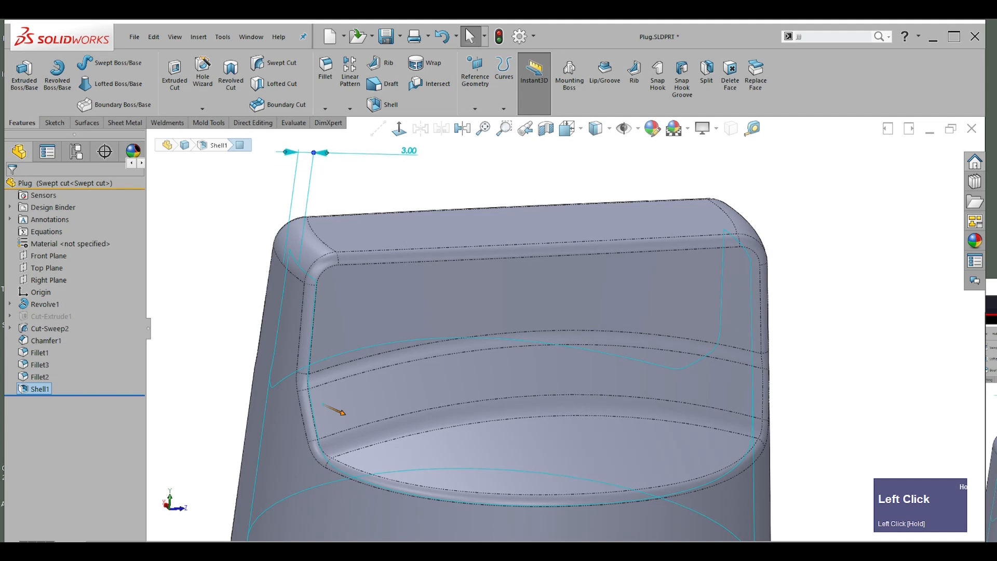
pyautogui.moveTo(411, 186); pyautogui.dragTo(418, 174)
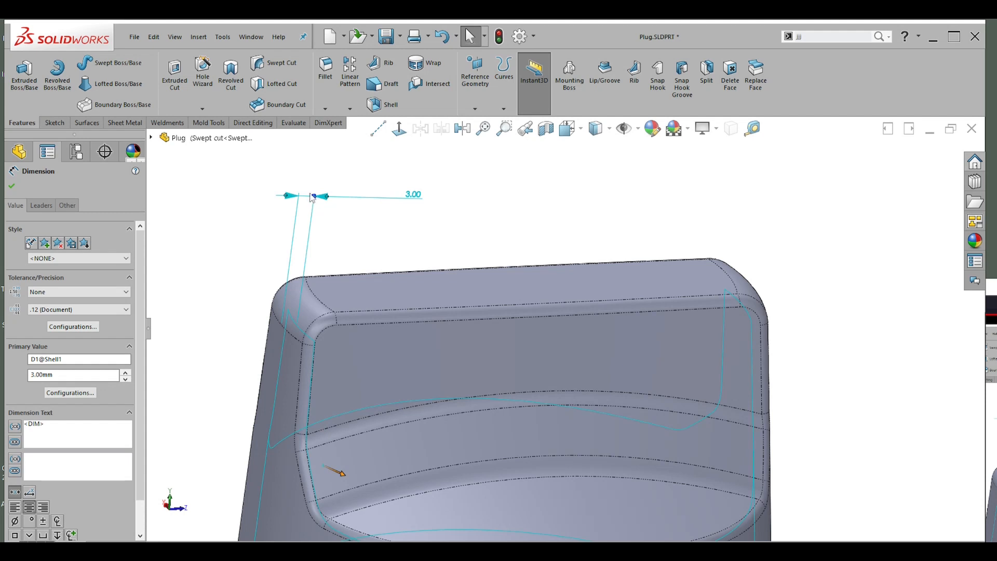
# - Set the shell's wall thickness to 2.5 mm through its on-model dimension, and check the hollowed plug from below
pyautogui.click(414, 196)
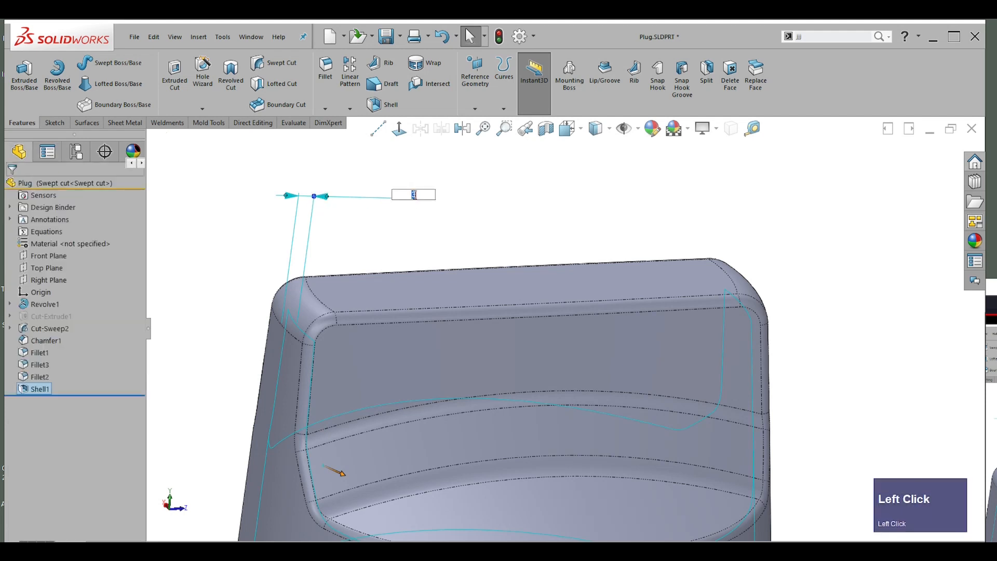
pyautogui.write('2.')
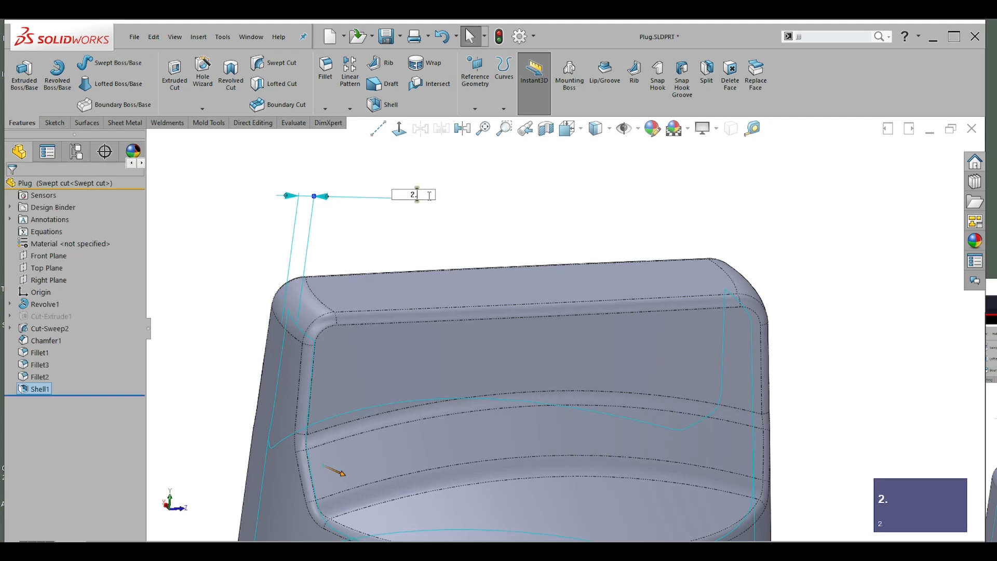
pyautogui.press('Return')
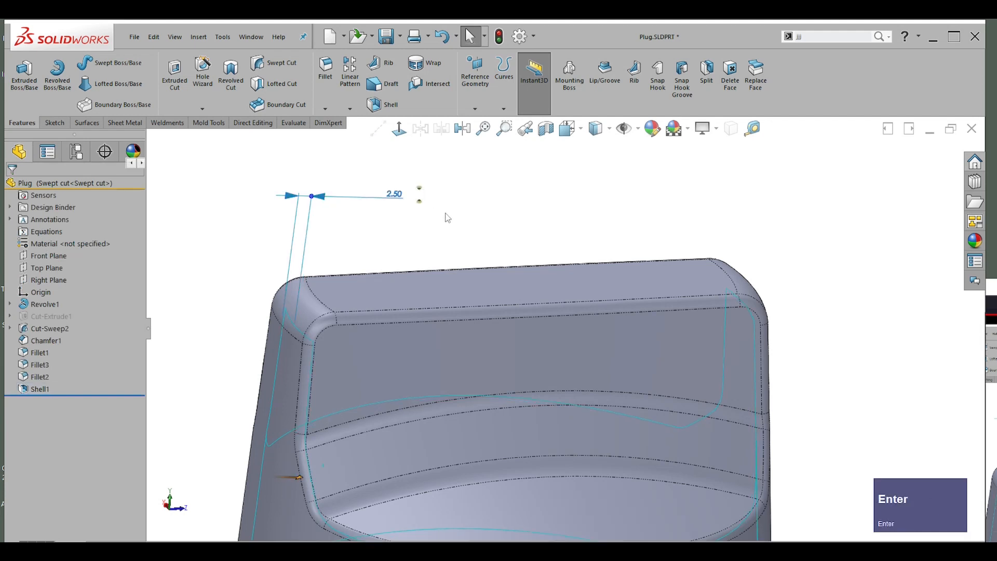
pyautogui.scroll(-1, 439, 218)
pyautogui.scroll(-2, 569, 281)
pyautogui.moveTo(797, 387); pyautogui.dragTo(714, 258, button='middle')
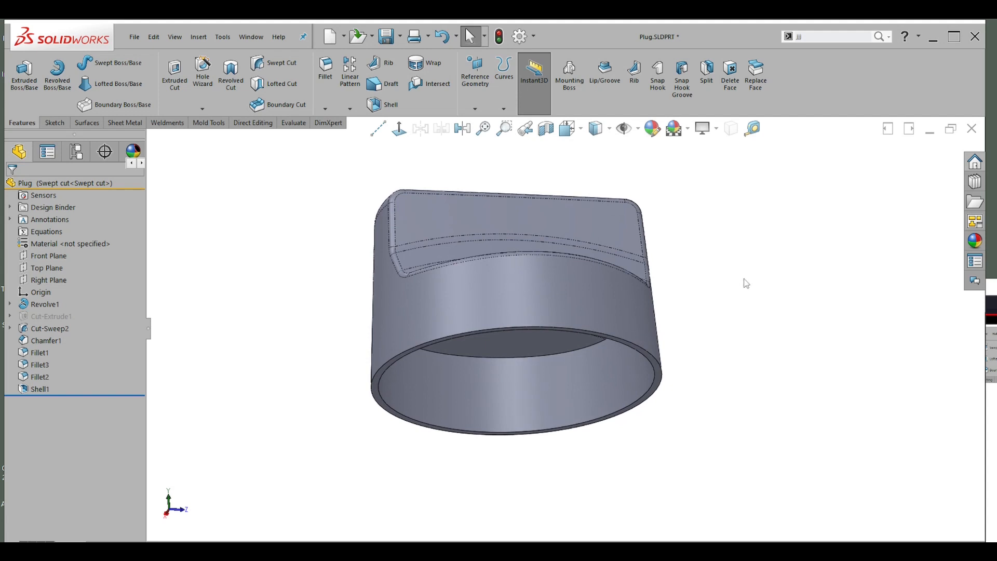
pyautogui.moveTo(702, 313); pyautogui.dragTo(763, 362, button='middle')
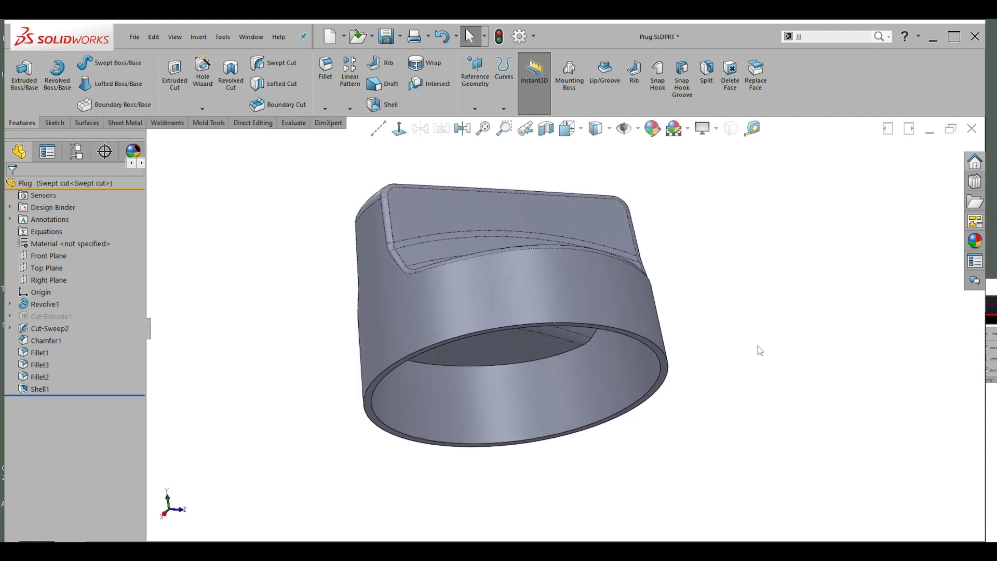